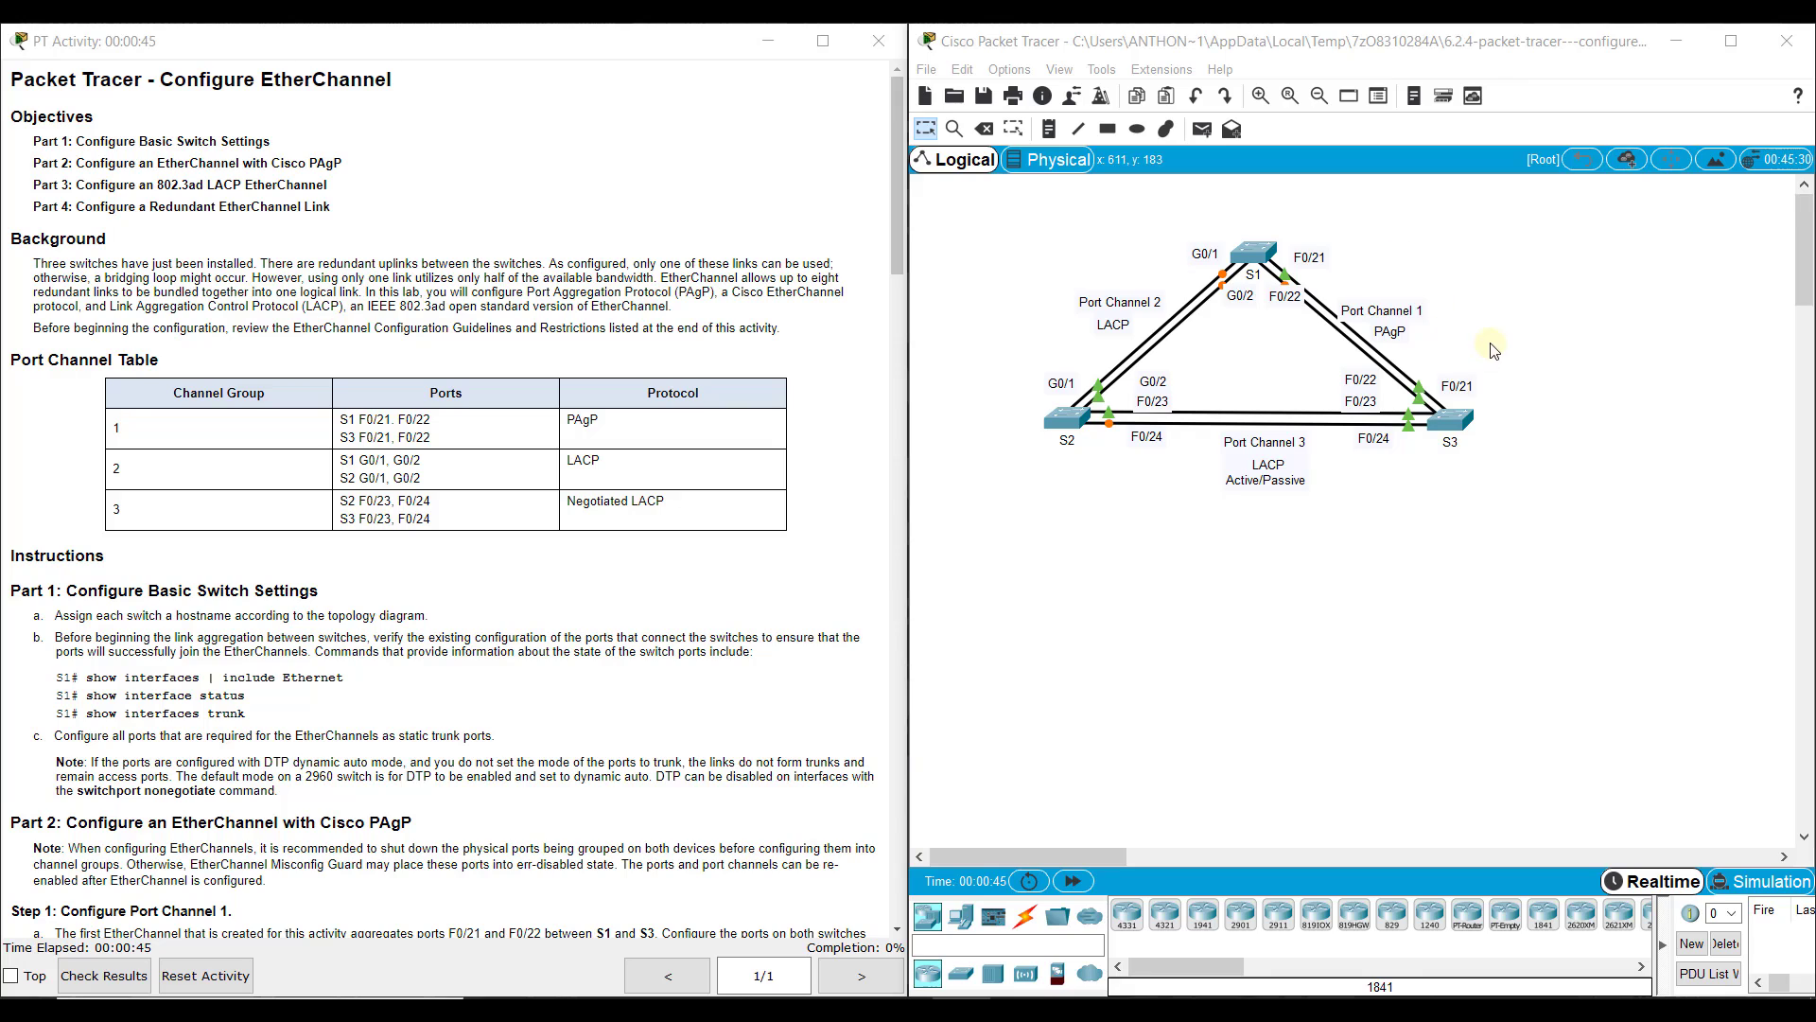
- Select the port labels around S3 and the Port Channel 1, 2 and 3 labels
{"action": "left_click_drag", "start_coordinate": [1492, 342], "coordinate": [1359, 380]}
{"action": "left_click_drag", "start_coordinate": [1304, 219], "coordinate": [1456, 390]}
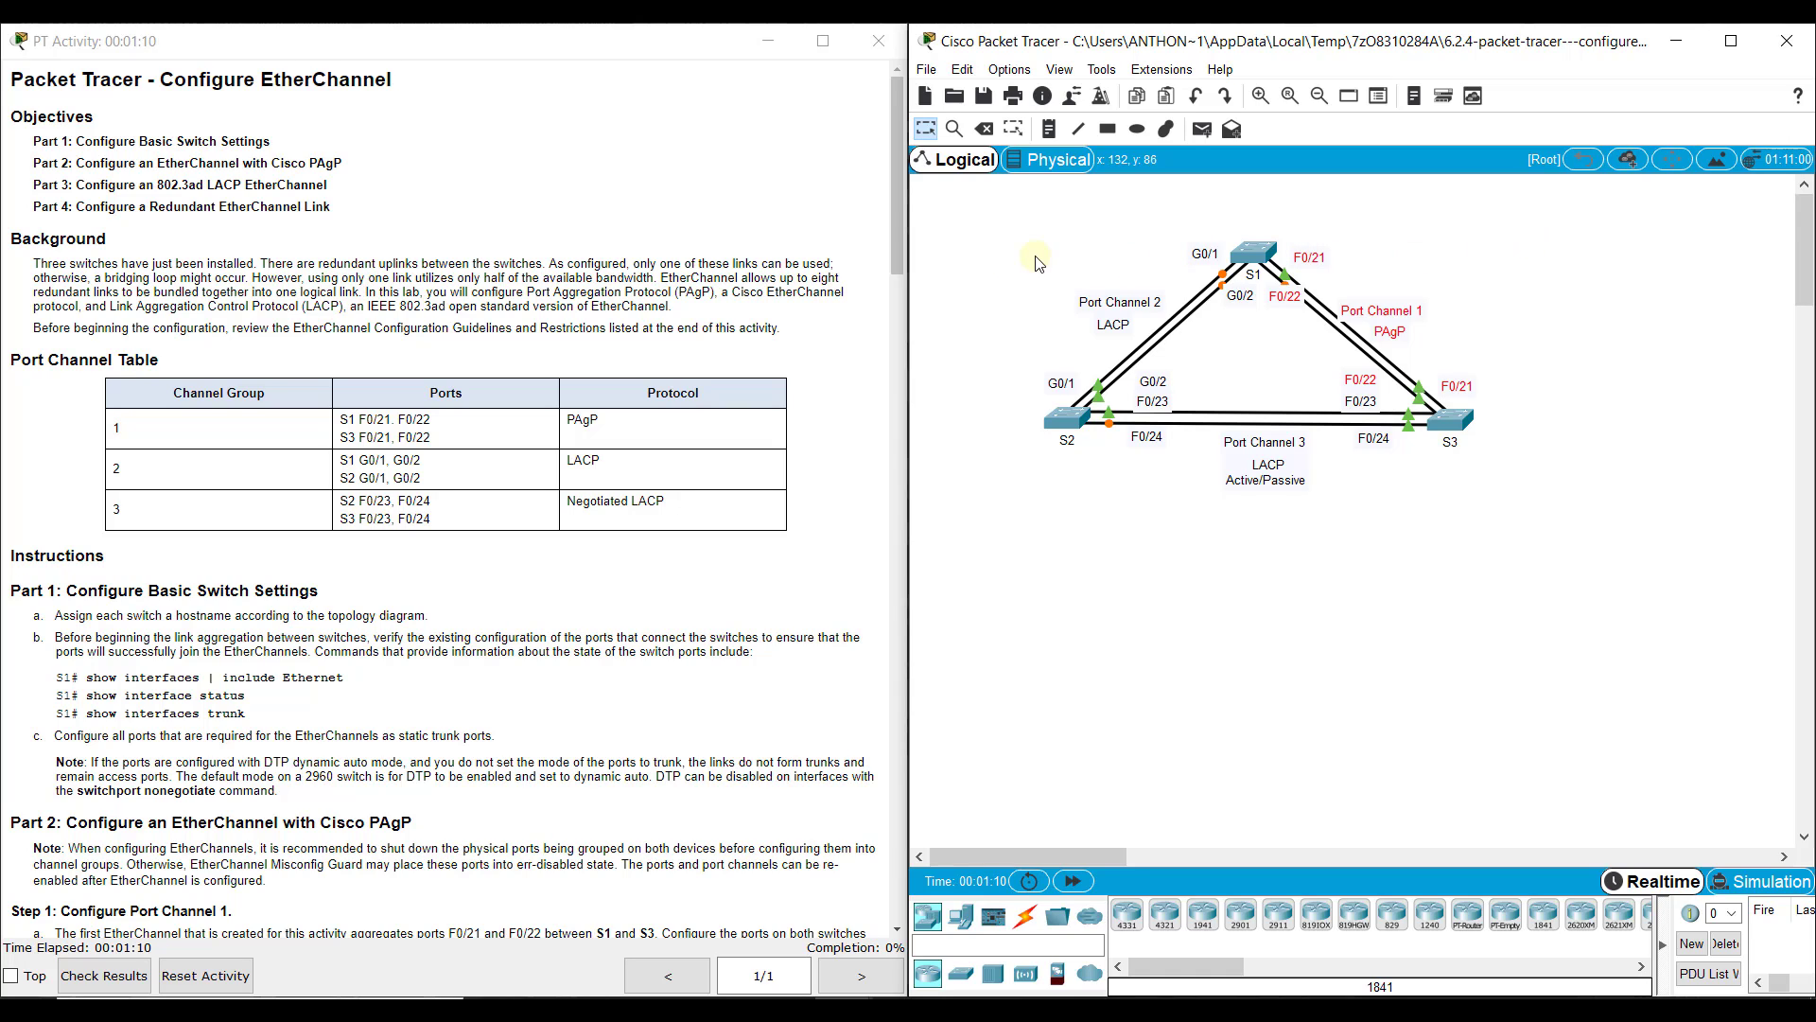
{"action": "left_click_drag", "start_coordinate": [950, 258], "coordinate": [1201, 365]}
{"action": "left_click", "coordinate": [1142, 487]}
{"action": "left_click_drag", "start_coordinate": [1142, 487], "coordinate": [1400, 501]}
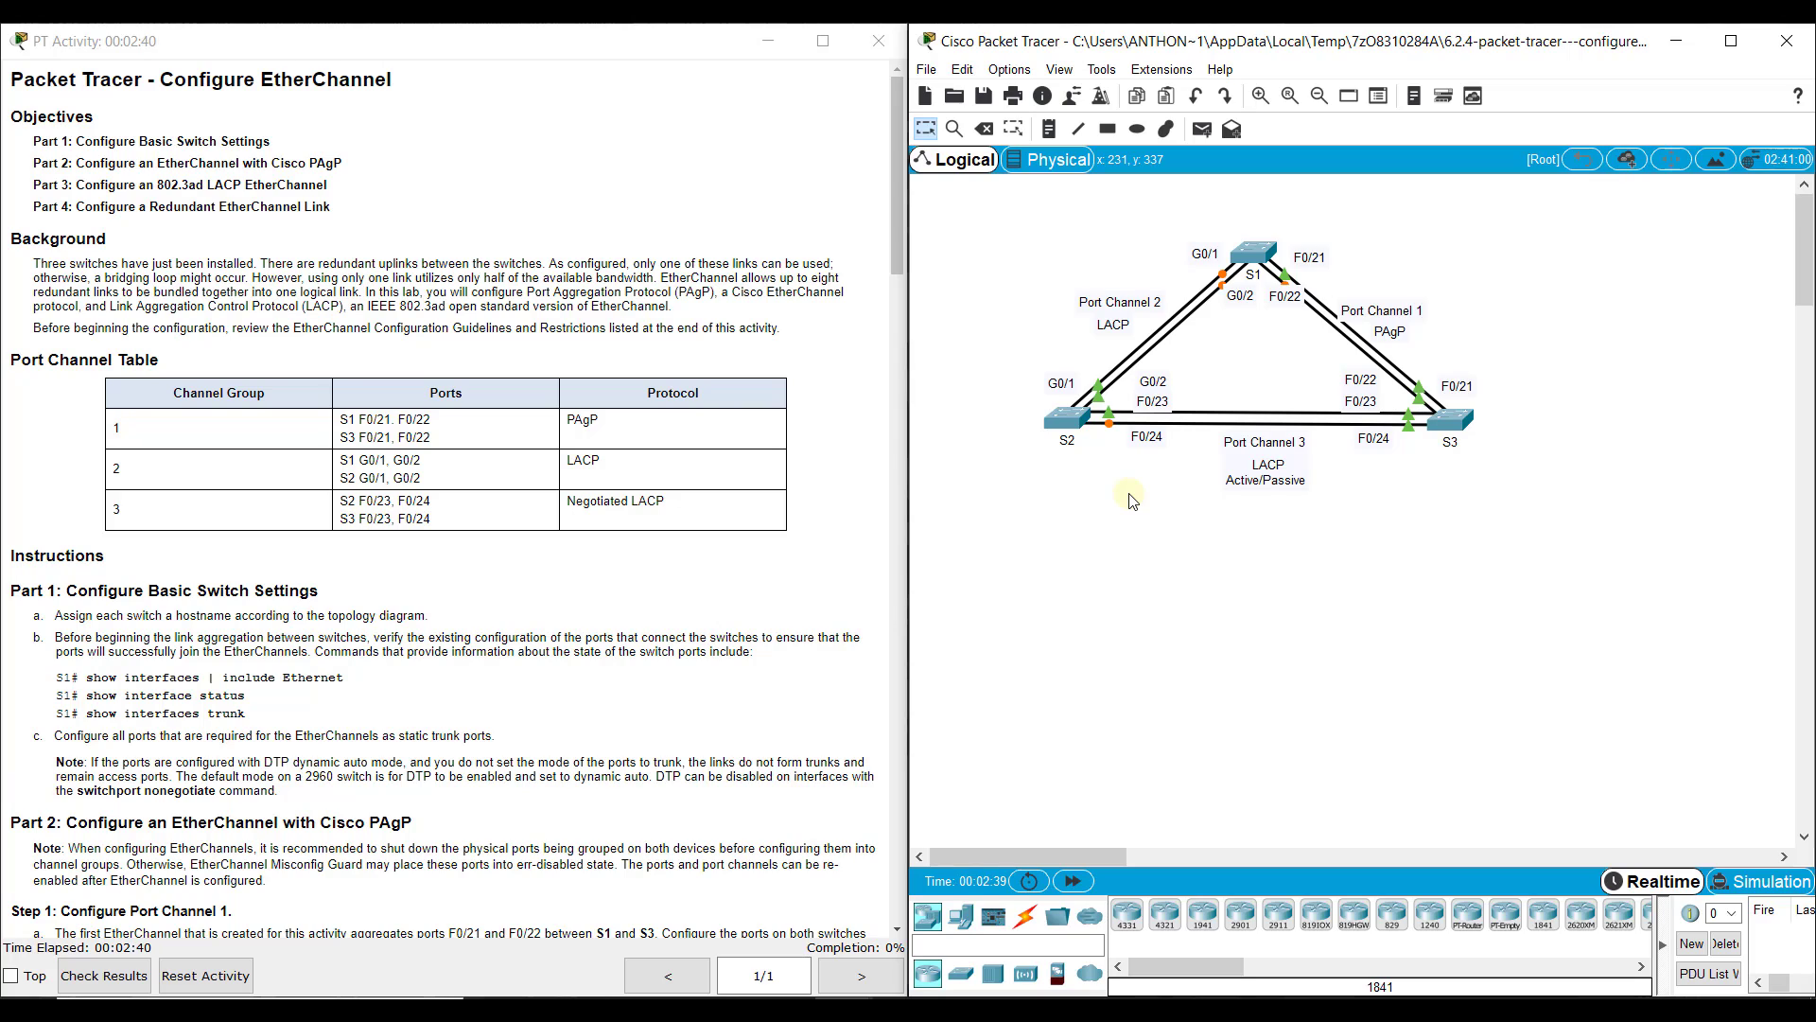
- Open switch S1's CLI in a widened window beside the Part 2 Step 1 instructions
{"action": "scroll", "coordinate": [229, 606], "scroll_direction": "down", "scroll_amount": 6}
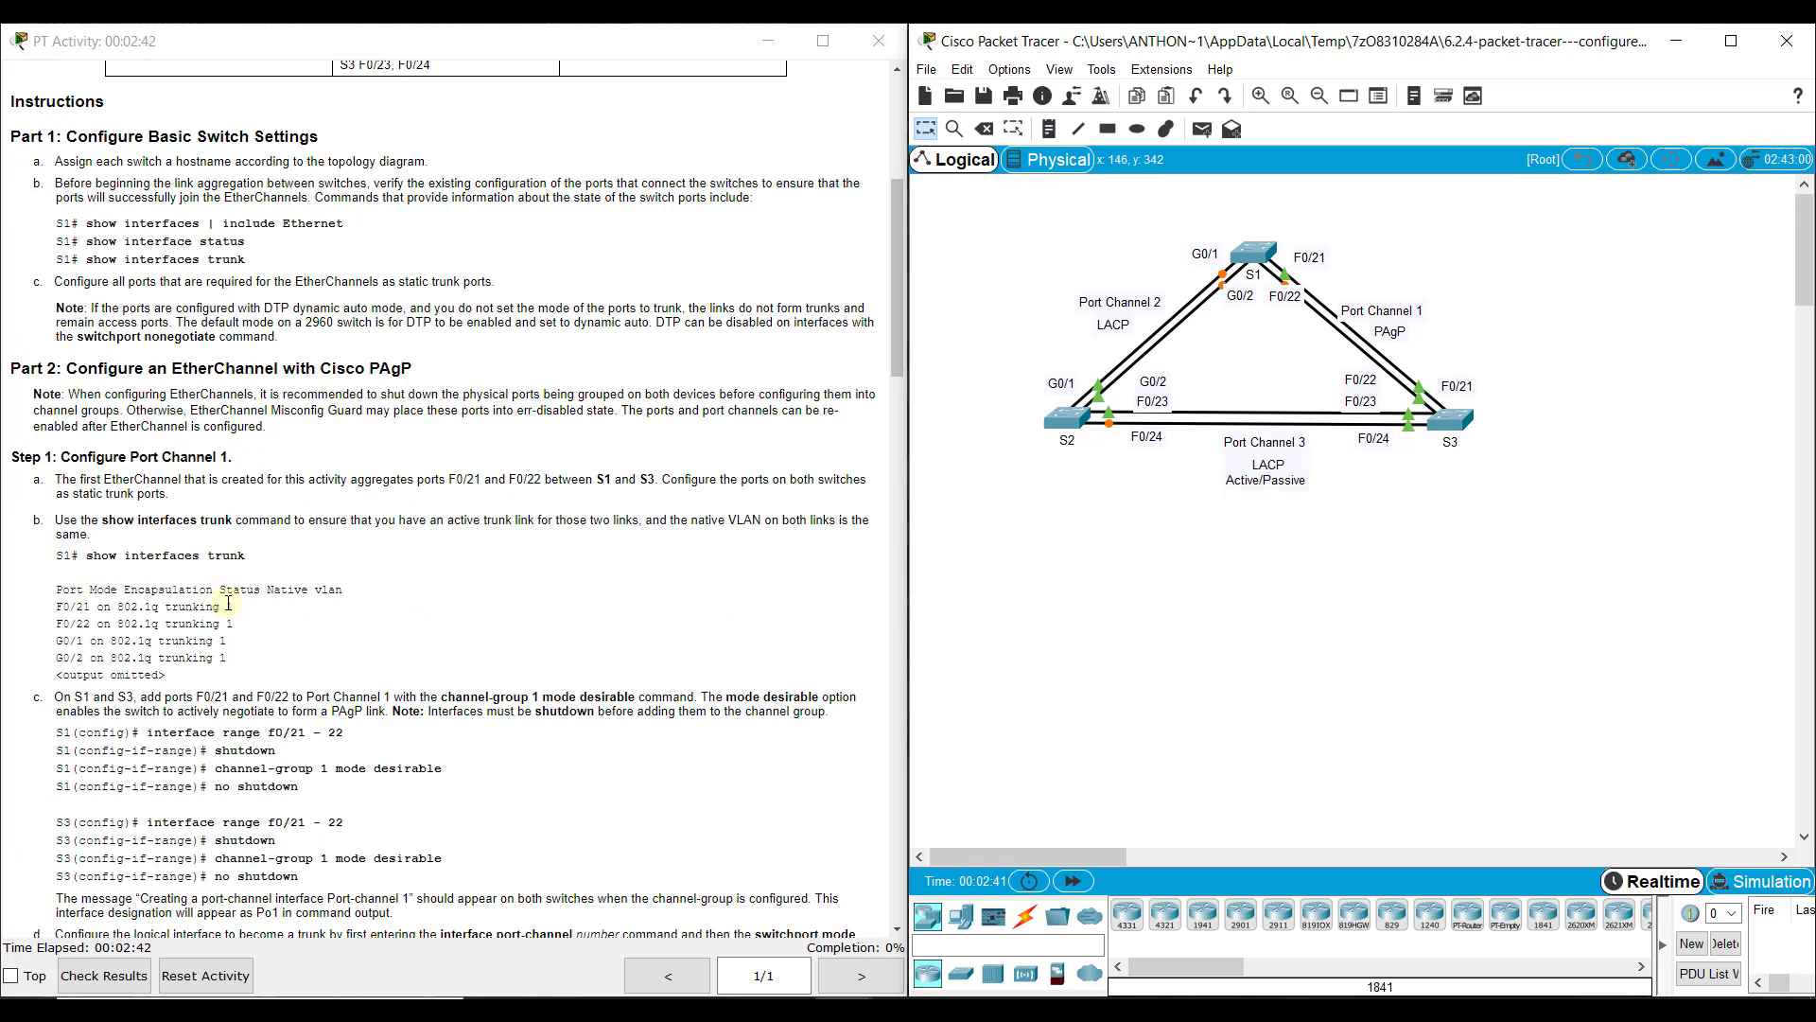
{"action": "scroll", "coordinate": [229, 606], "scroll_direction": "down", "scroll_amount": 4}
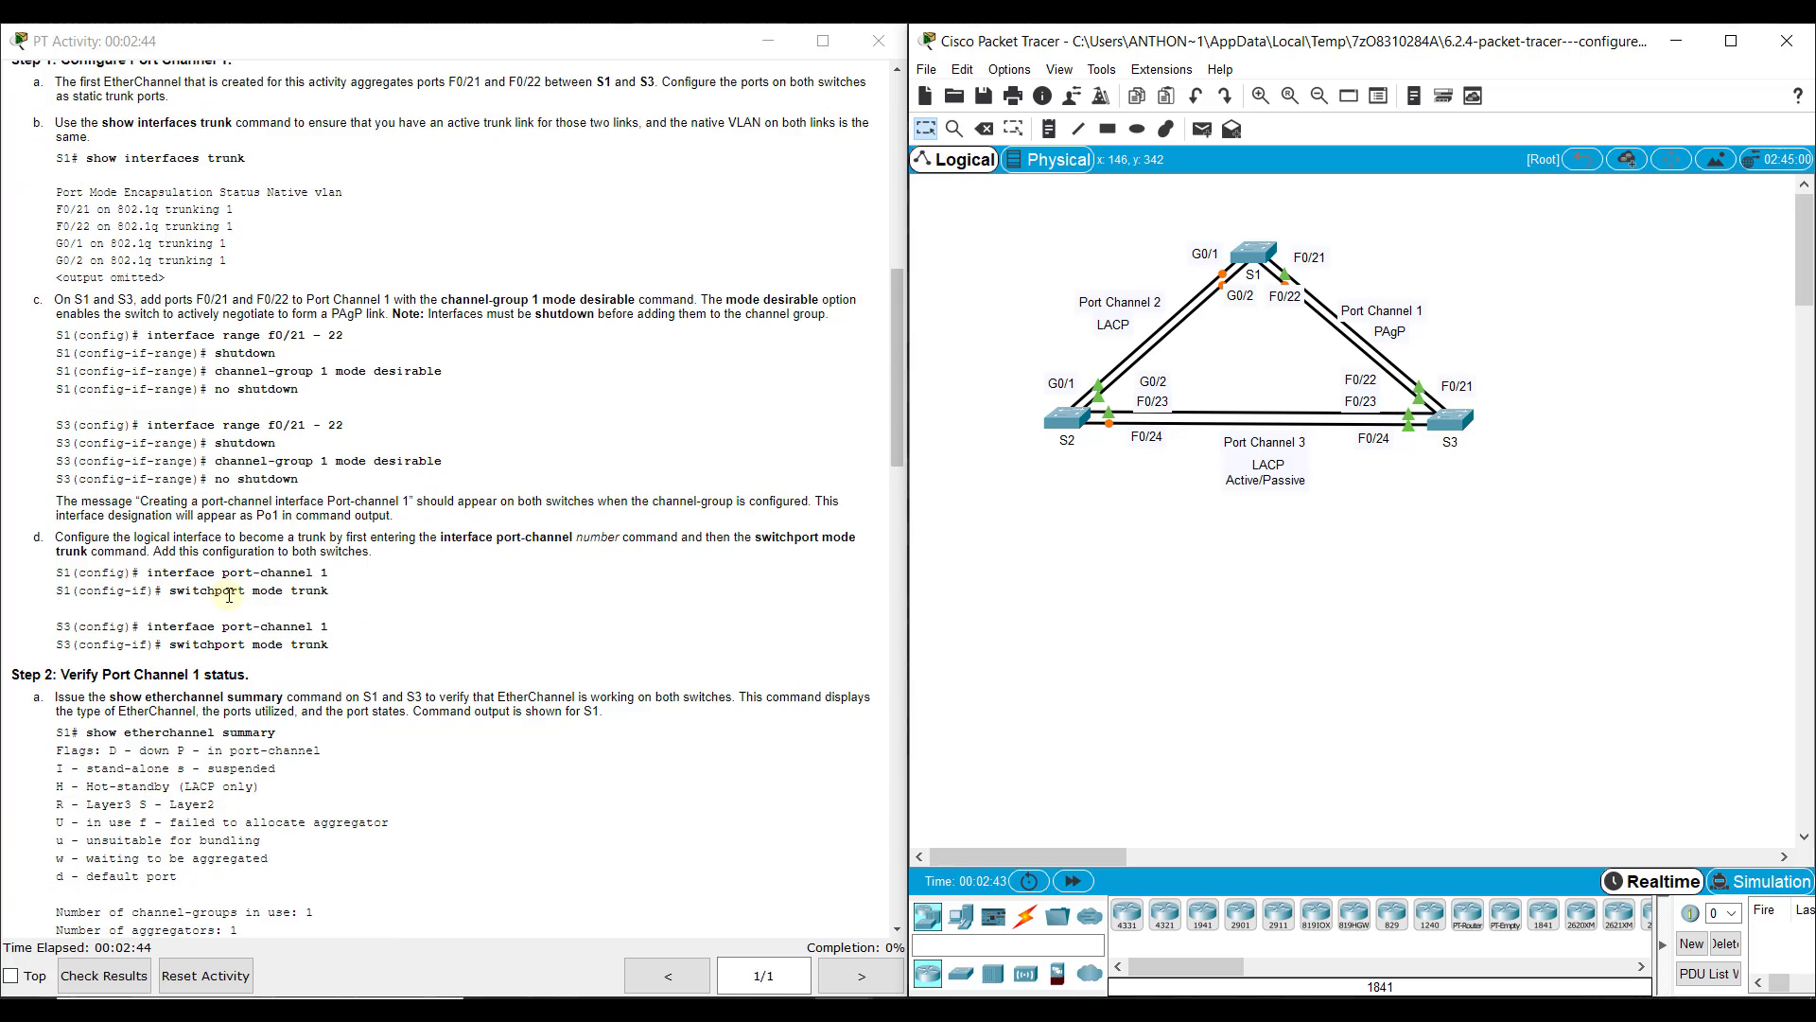
{"action": "scroll", "coordinate": [229, 595], "scroll_direction": "up", "scroll_amount": 1}
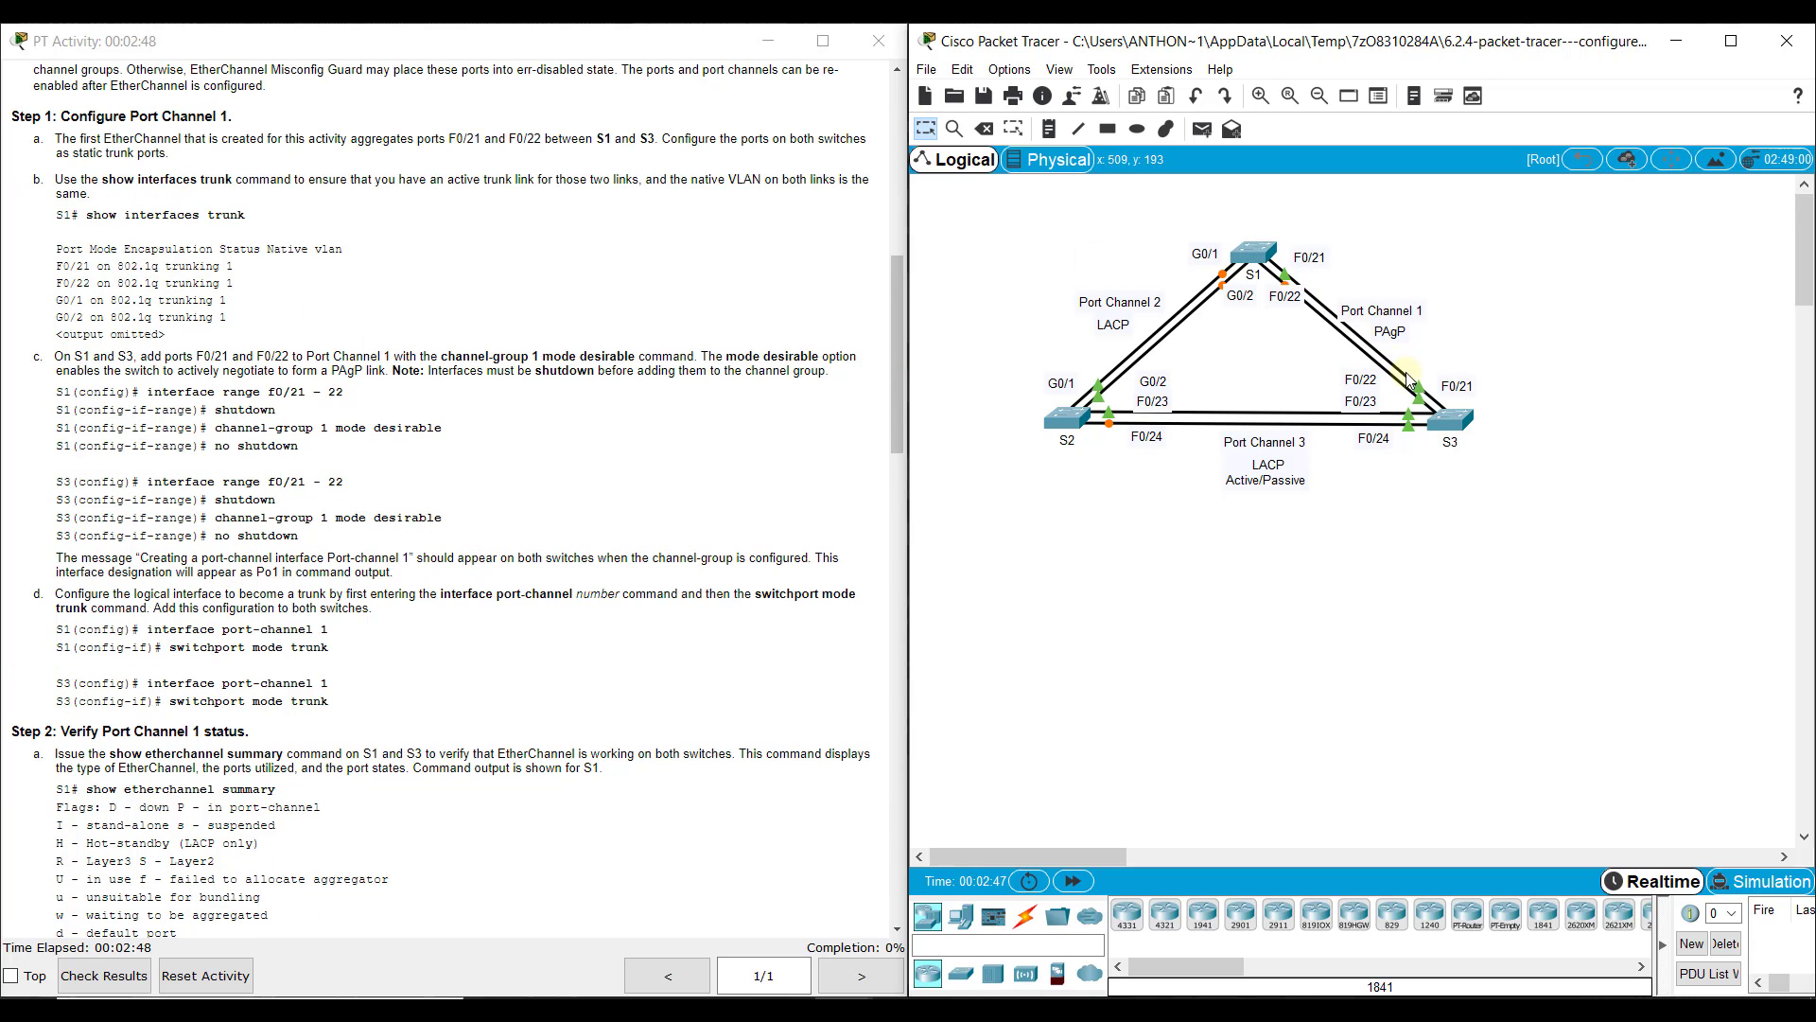
{"action": "left_click", "coordinate": [1265, 269]}
{"action": "left_click", "coordinate": [779, 264]}
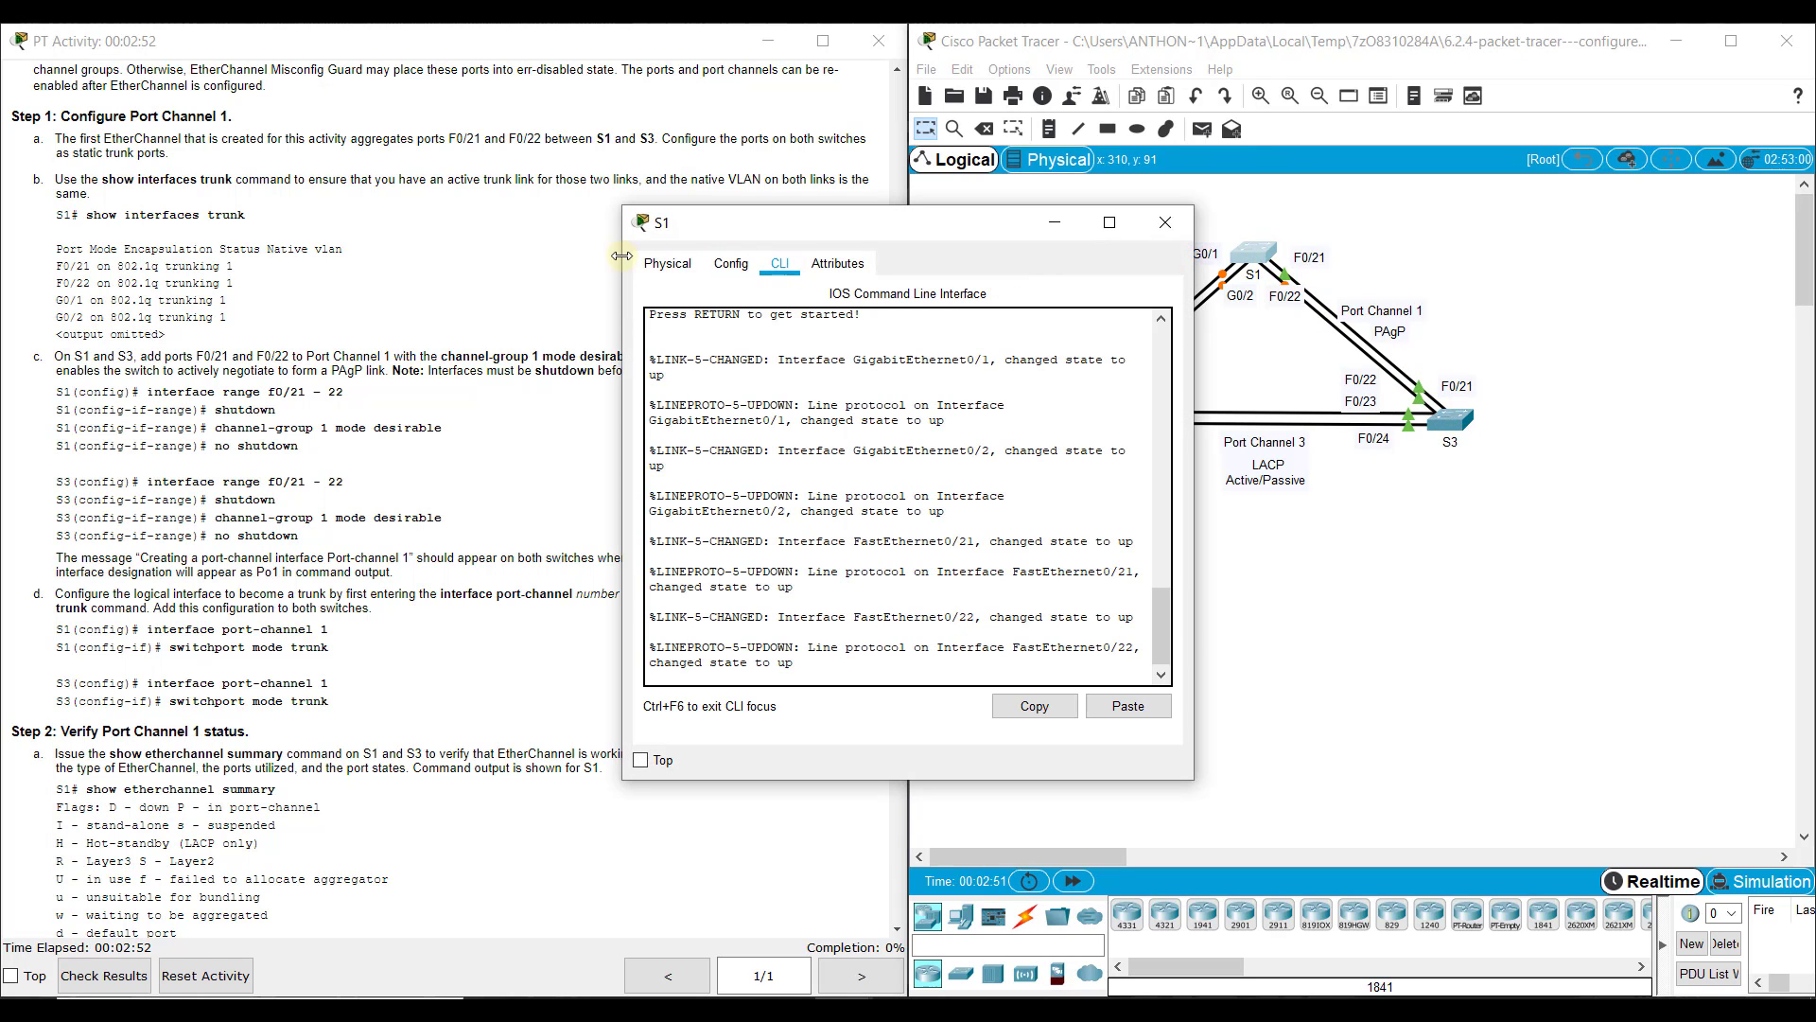
{"action": "left_click_drag", "start_coordinate": [618, 255], "coordinate": [493, 257]}
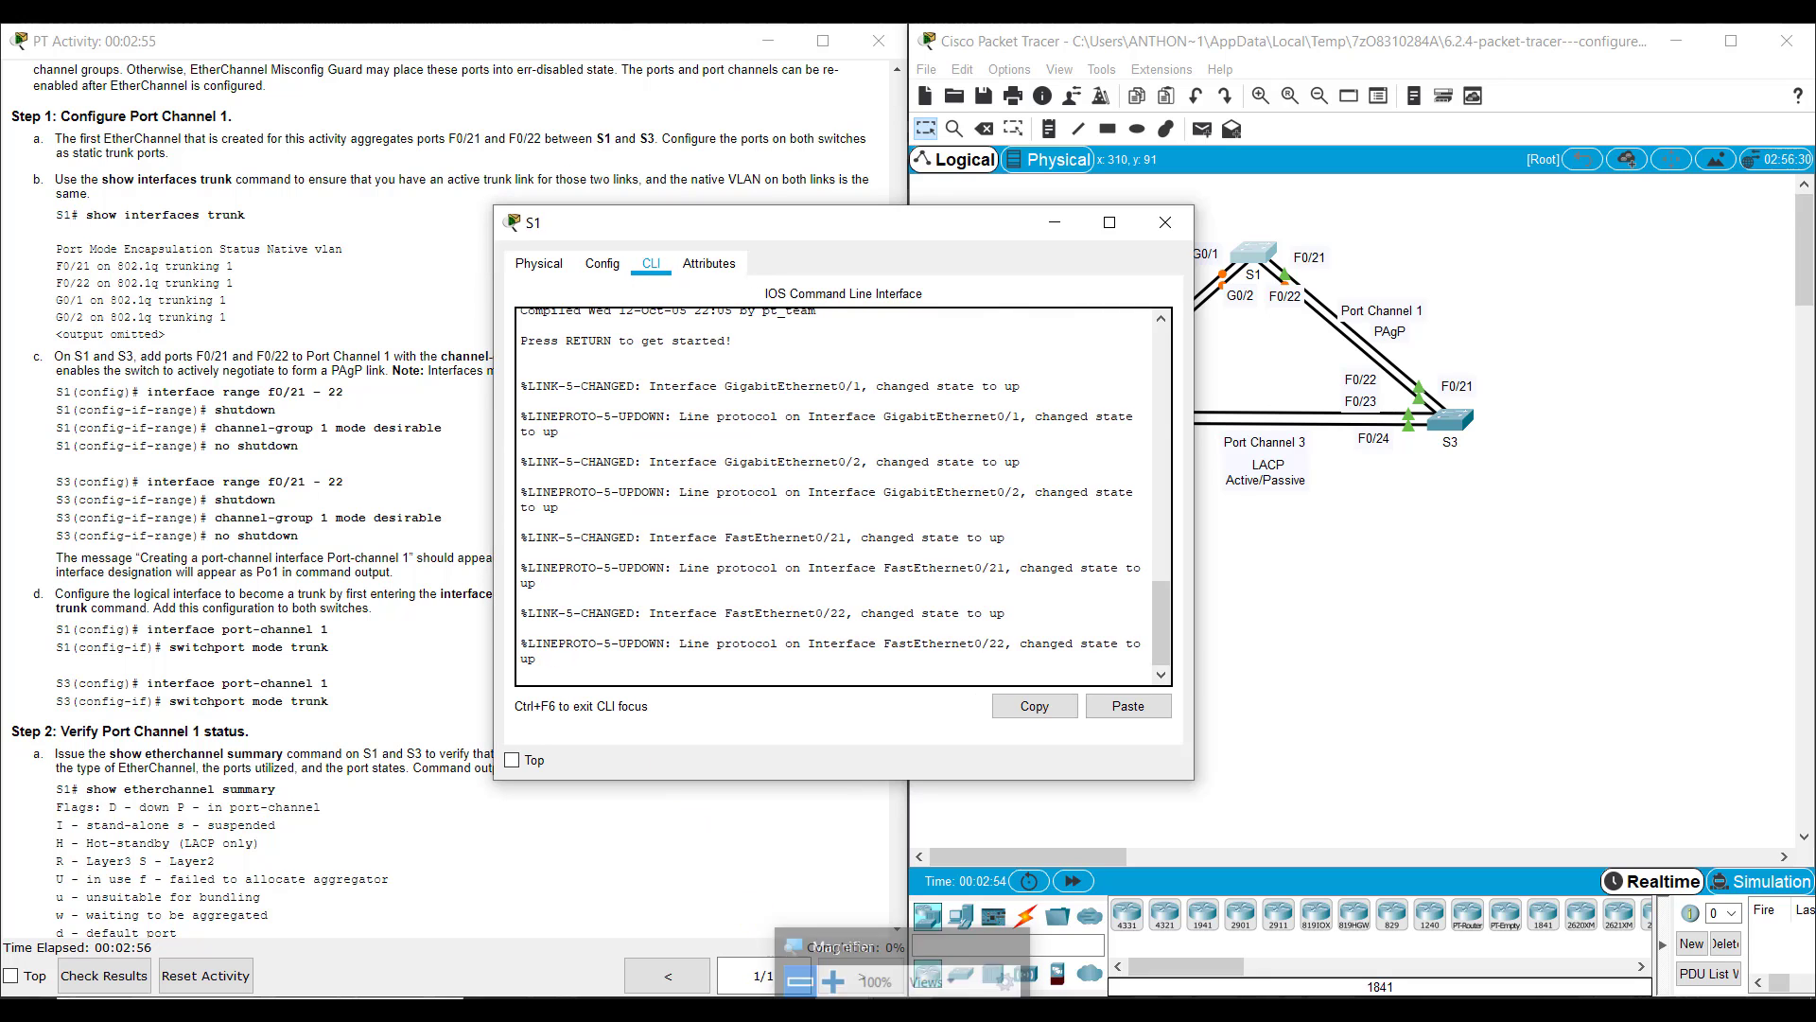
- Enter global configuration mode on the switch and set its hostname to S1
{"action": "key", "text": "super+plus"}
{"action": "key", "text": "Return"}
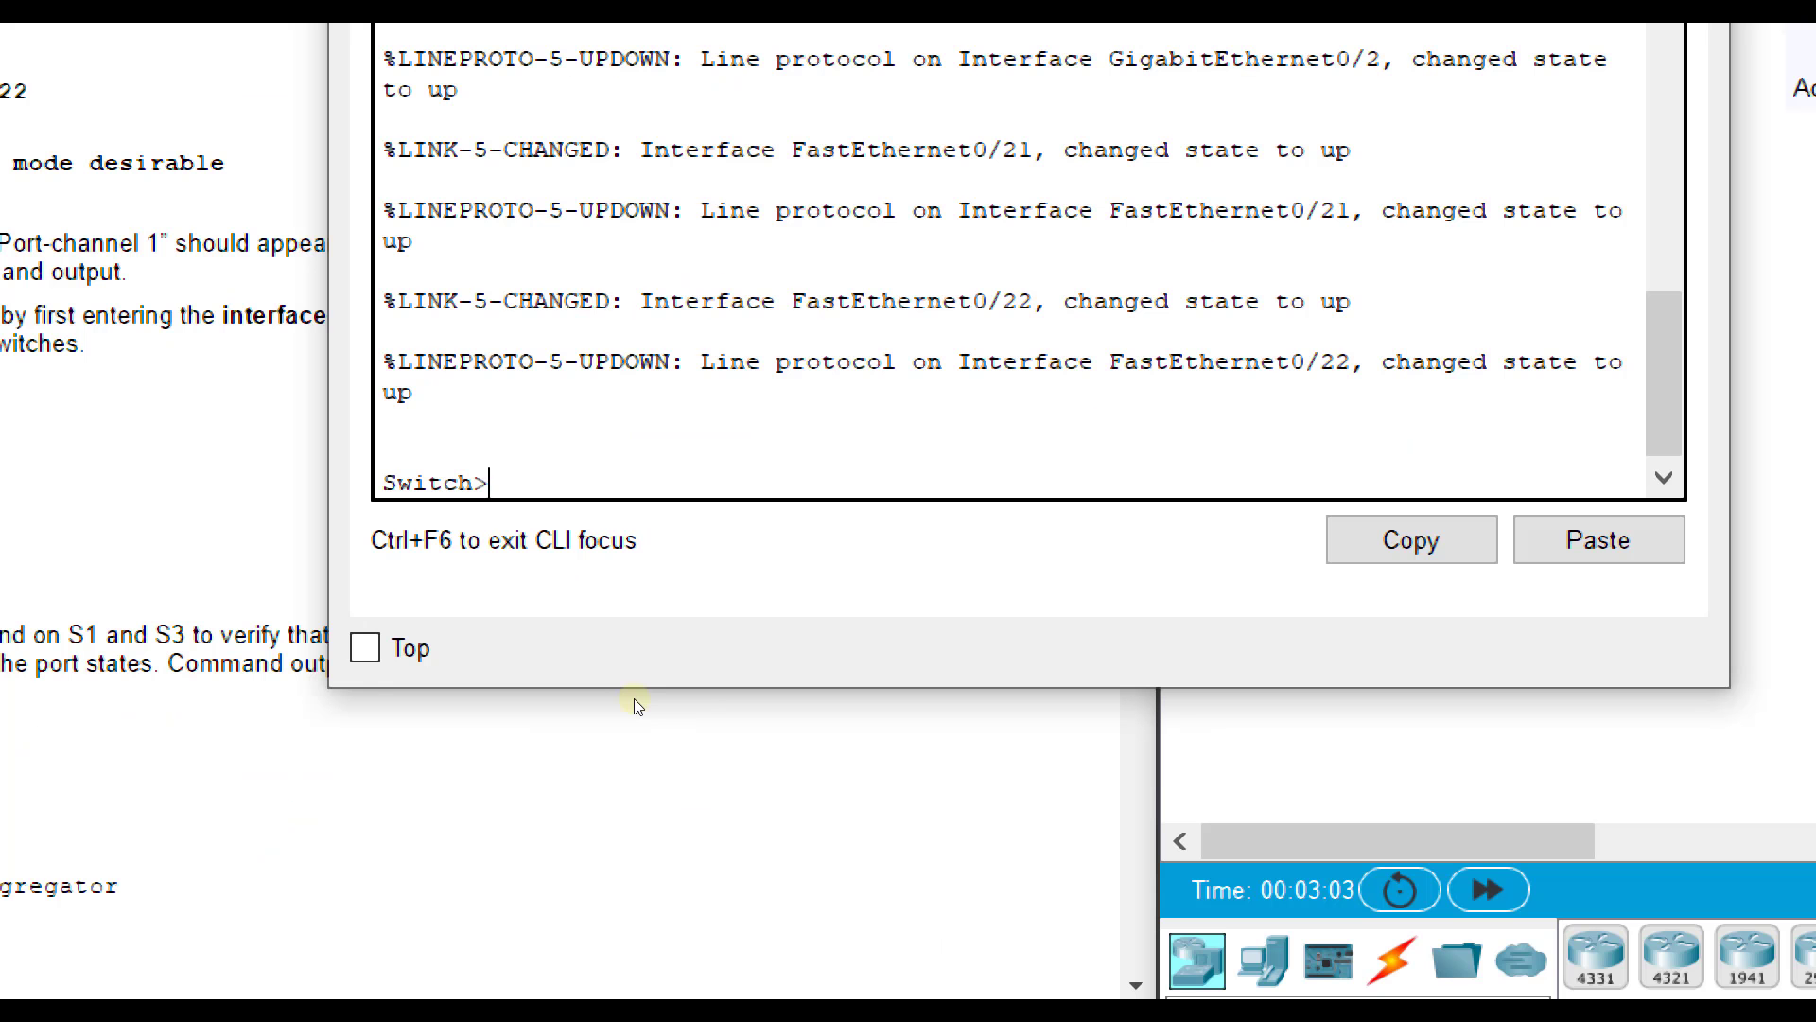
{"action": "type", "text": "en"}
{"action": "key", "text": "Return"}
{"action": "type", "text": "config t"}
{"action": "key", "text": "Return"}
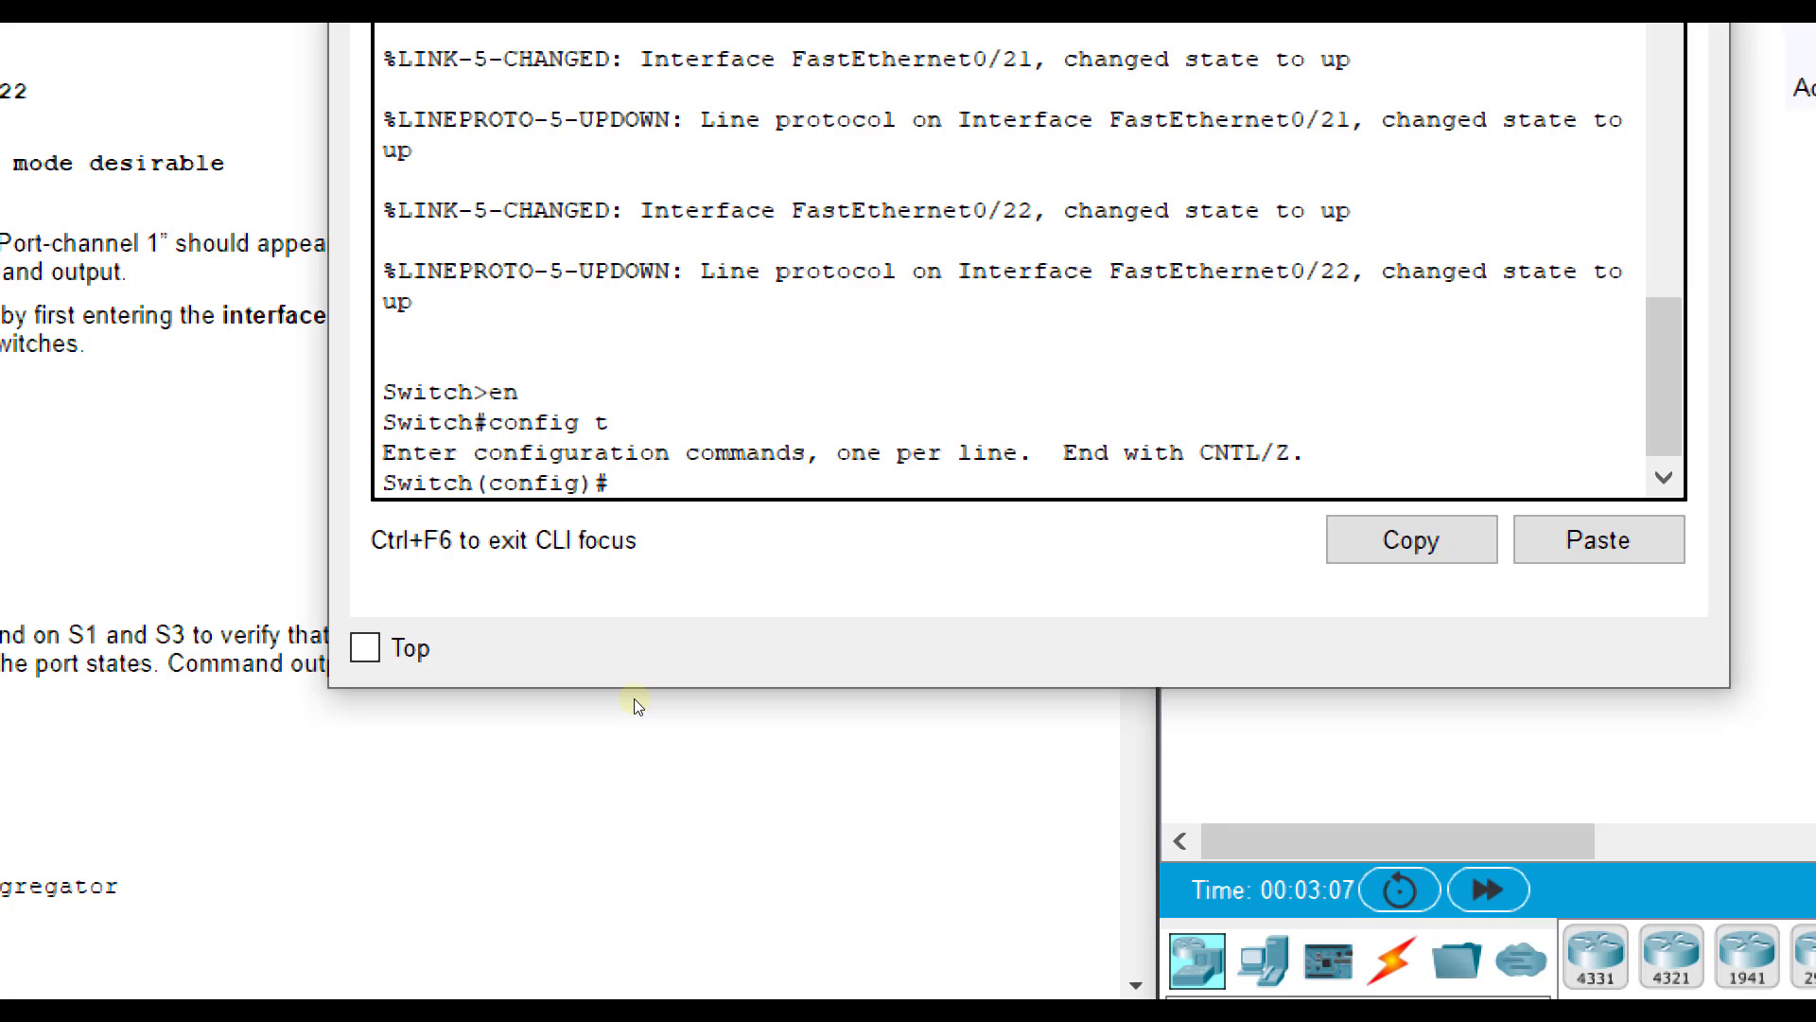
{"action": "type", "text": "hostname S1"}
{"action": "key", "text": "Return"}
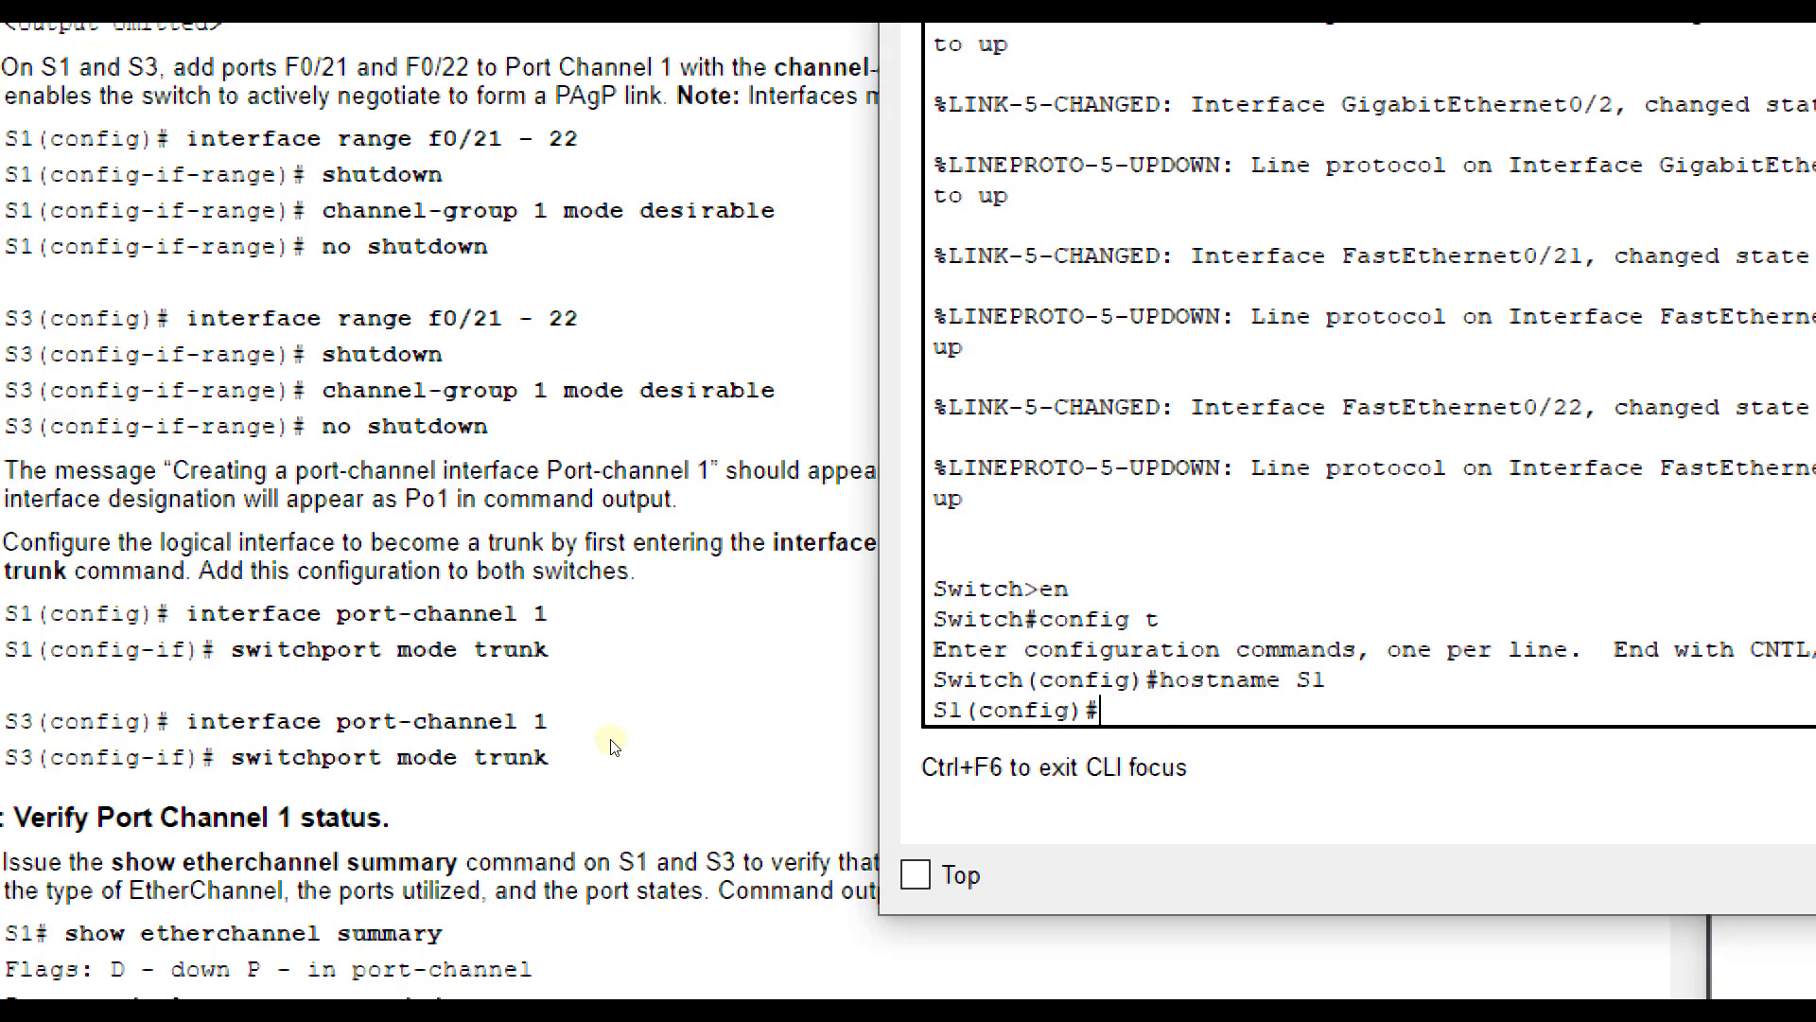
- Shut down the interface range FastEthernet0/21-22 on S1
{"action": "type", "text": "int range fa0/"}
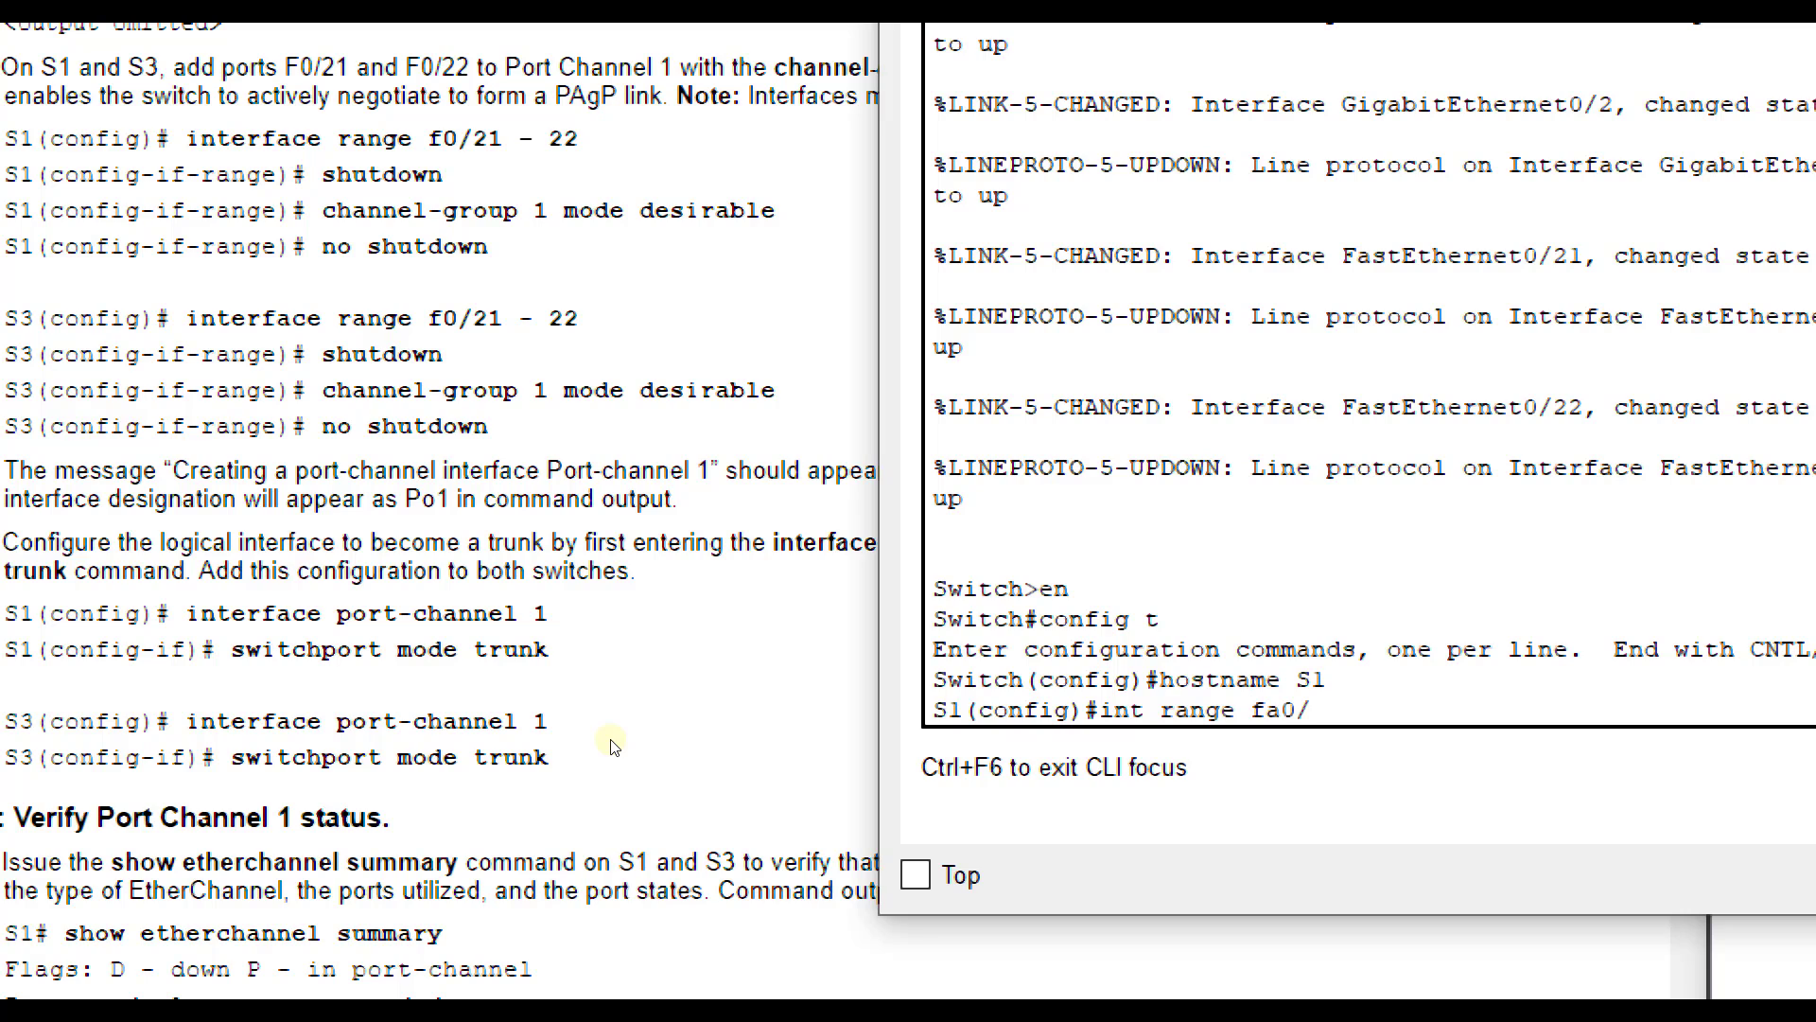
{"action": "type", "text": "21-22"}
{"action": "key", "text": "Return"}
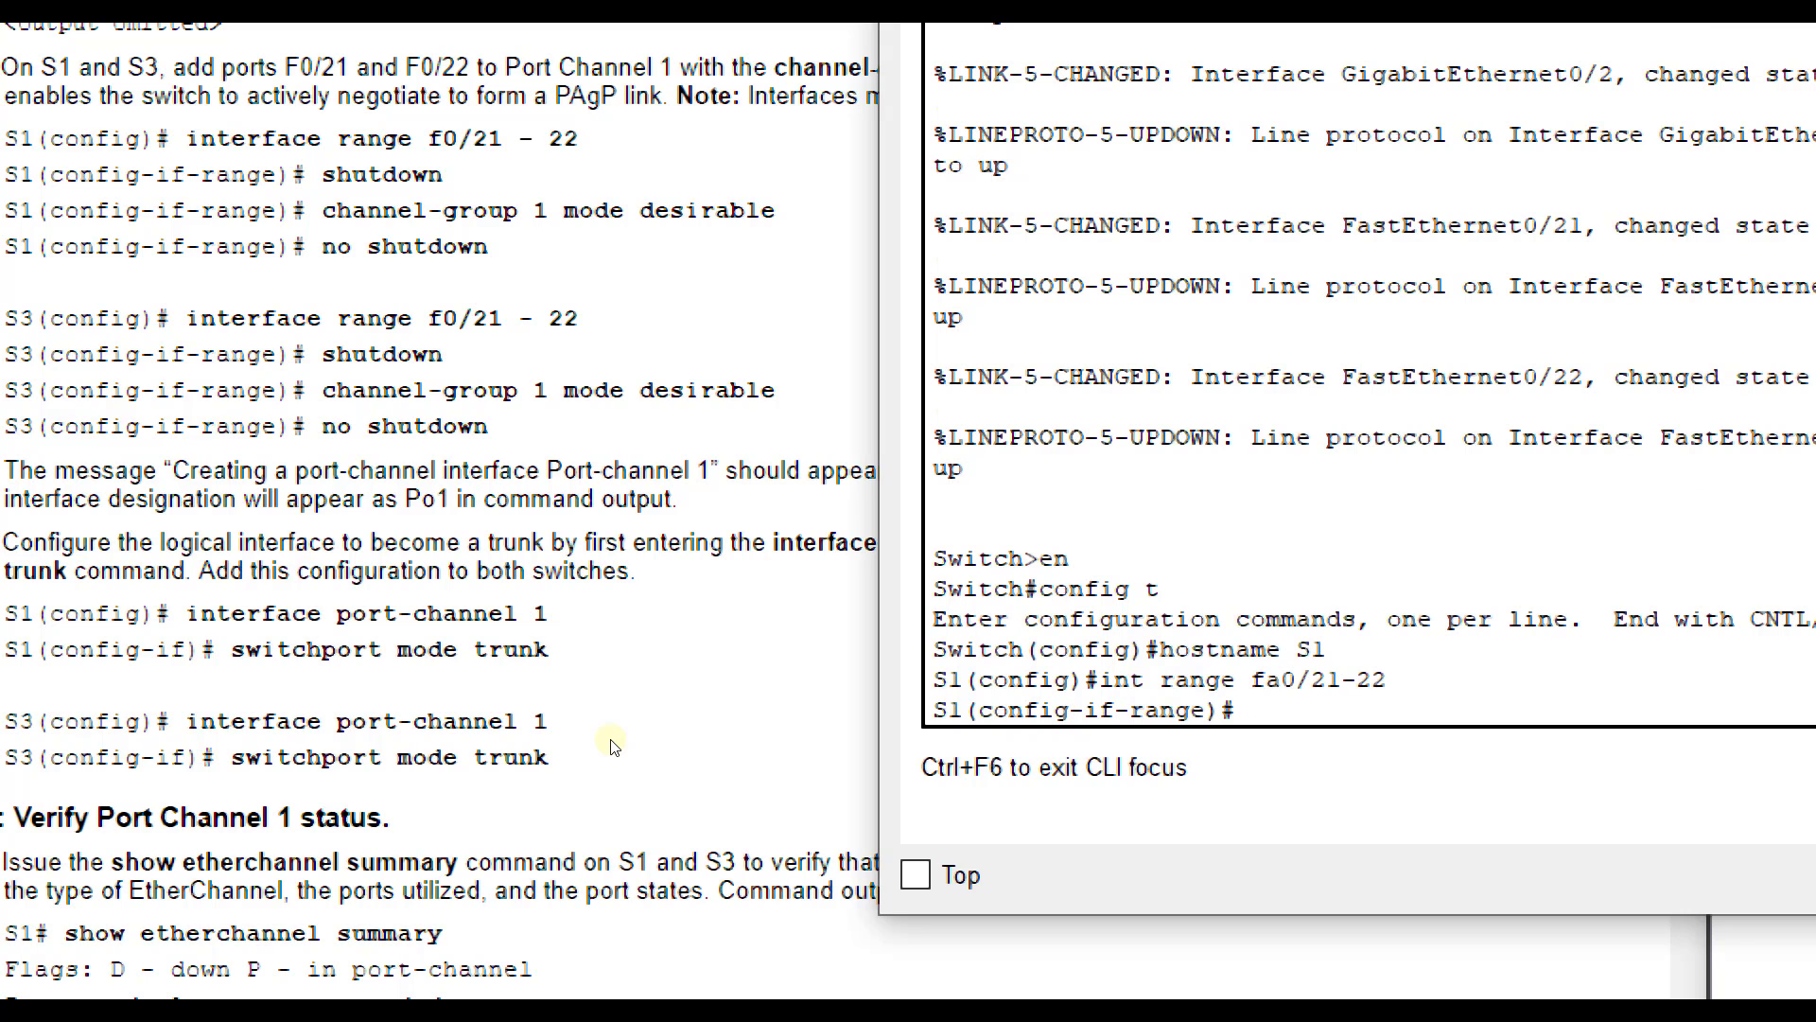
{"action": "type", "text": "shutdown"}
{"action": "key", "text": "Return"}
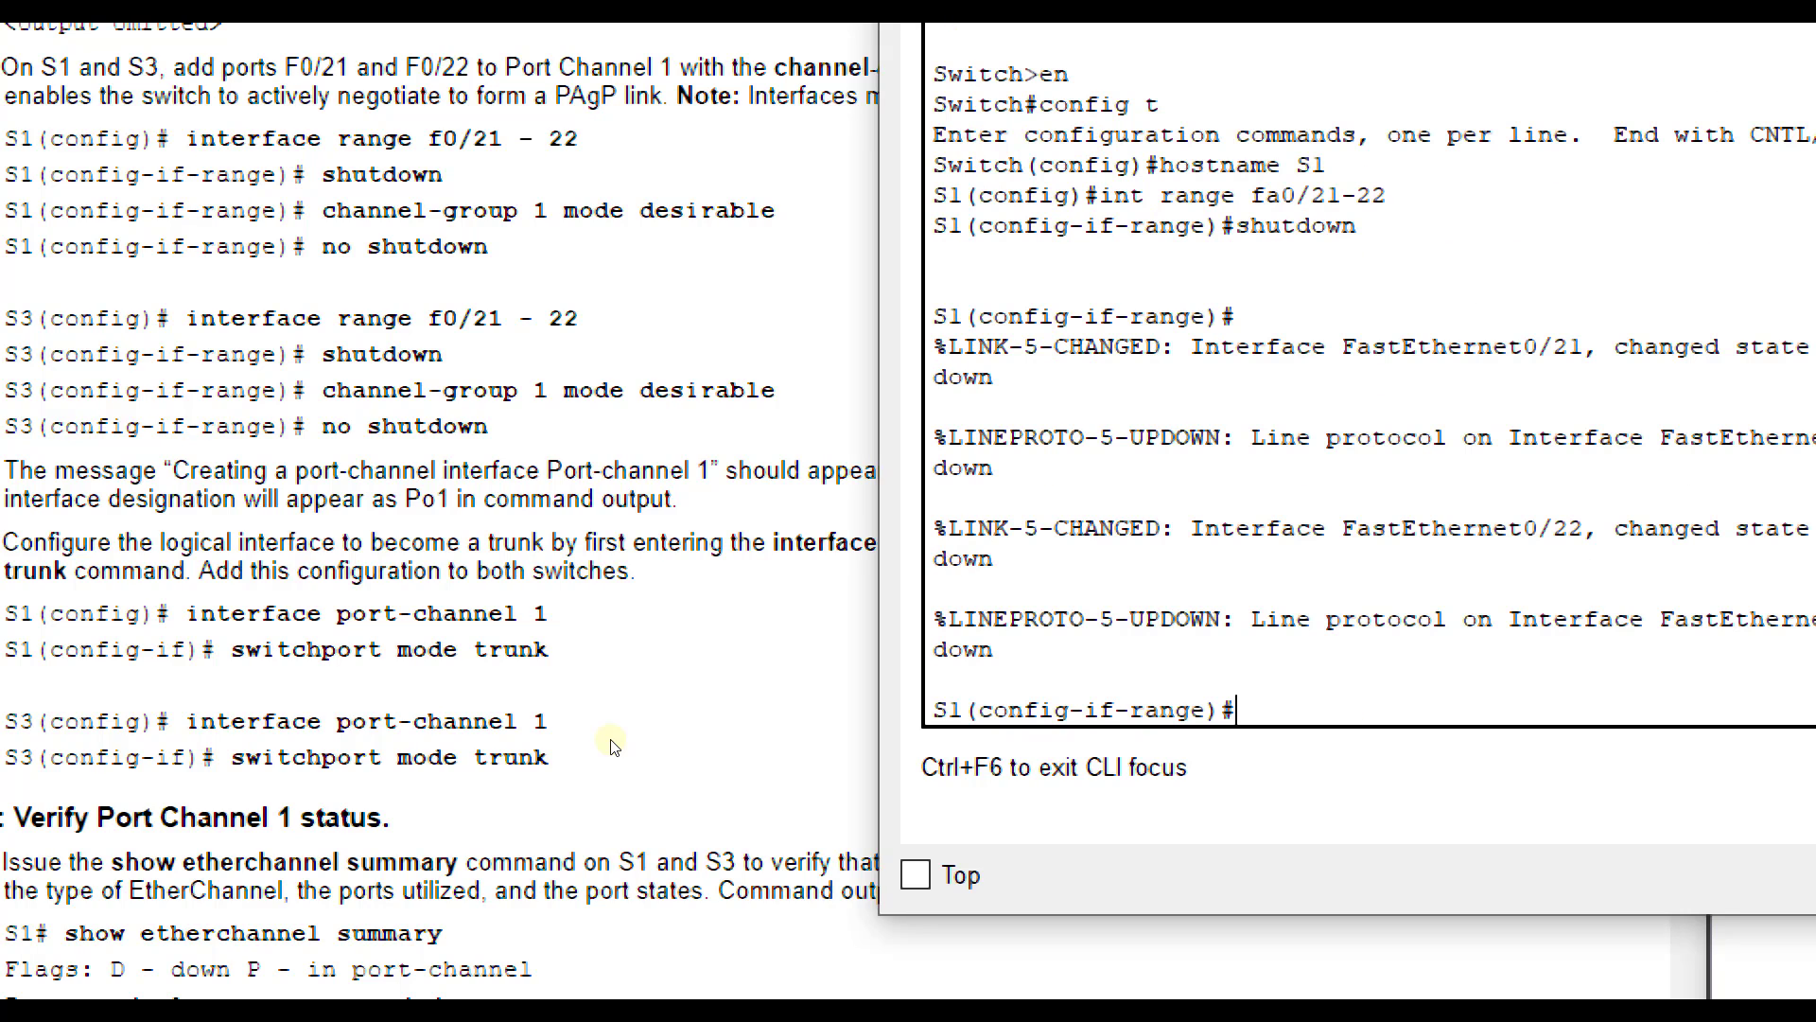
- Add S1's Fa0/21-22 to channel-group 1 in desirable mode and bring them back up
{"action": "type", "text": "channel"}
{"action": "key", "text": "BackSpace"}
{"action": "type", "text": "-gr"}
{"action": "key", "text": "BackSpace"}
{"action": "key", "text": "BackSpace"}
{"action": "key", "text": "BackSpace"}
{"action": "type", "text": "l-group 1"}
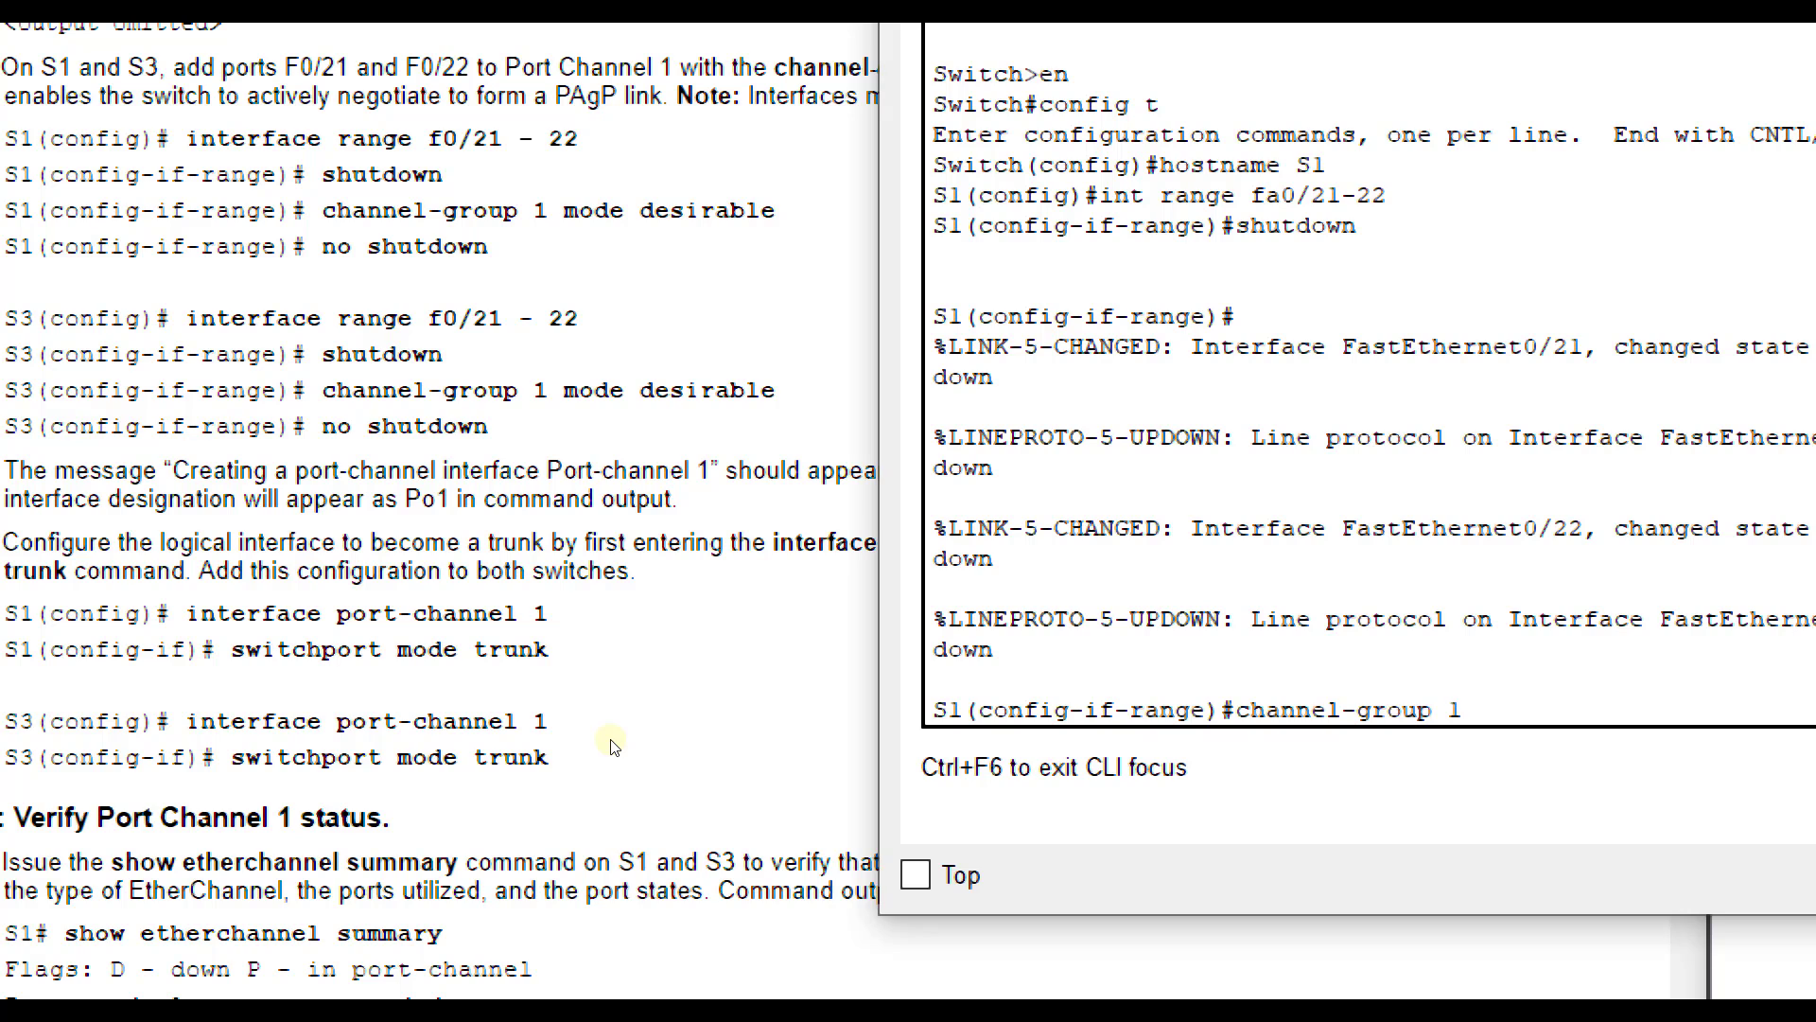
{"action": "type", "text": " mode ?"}
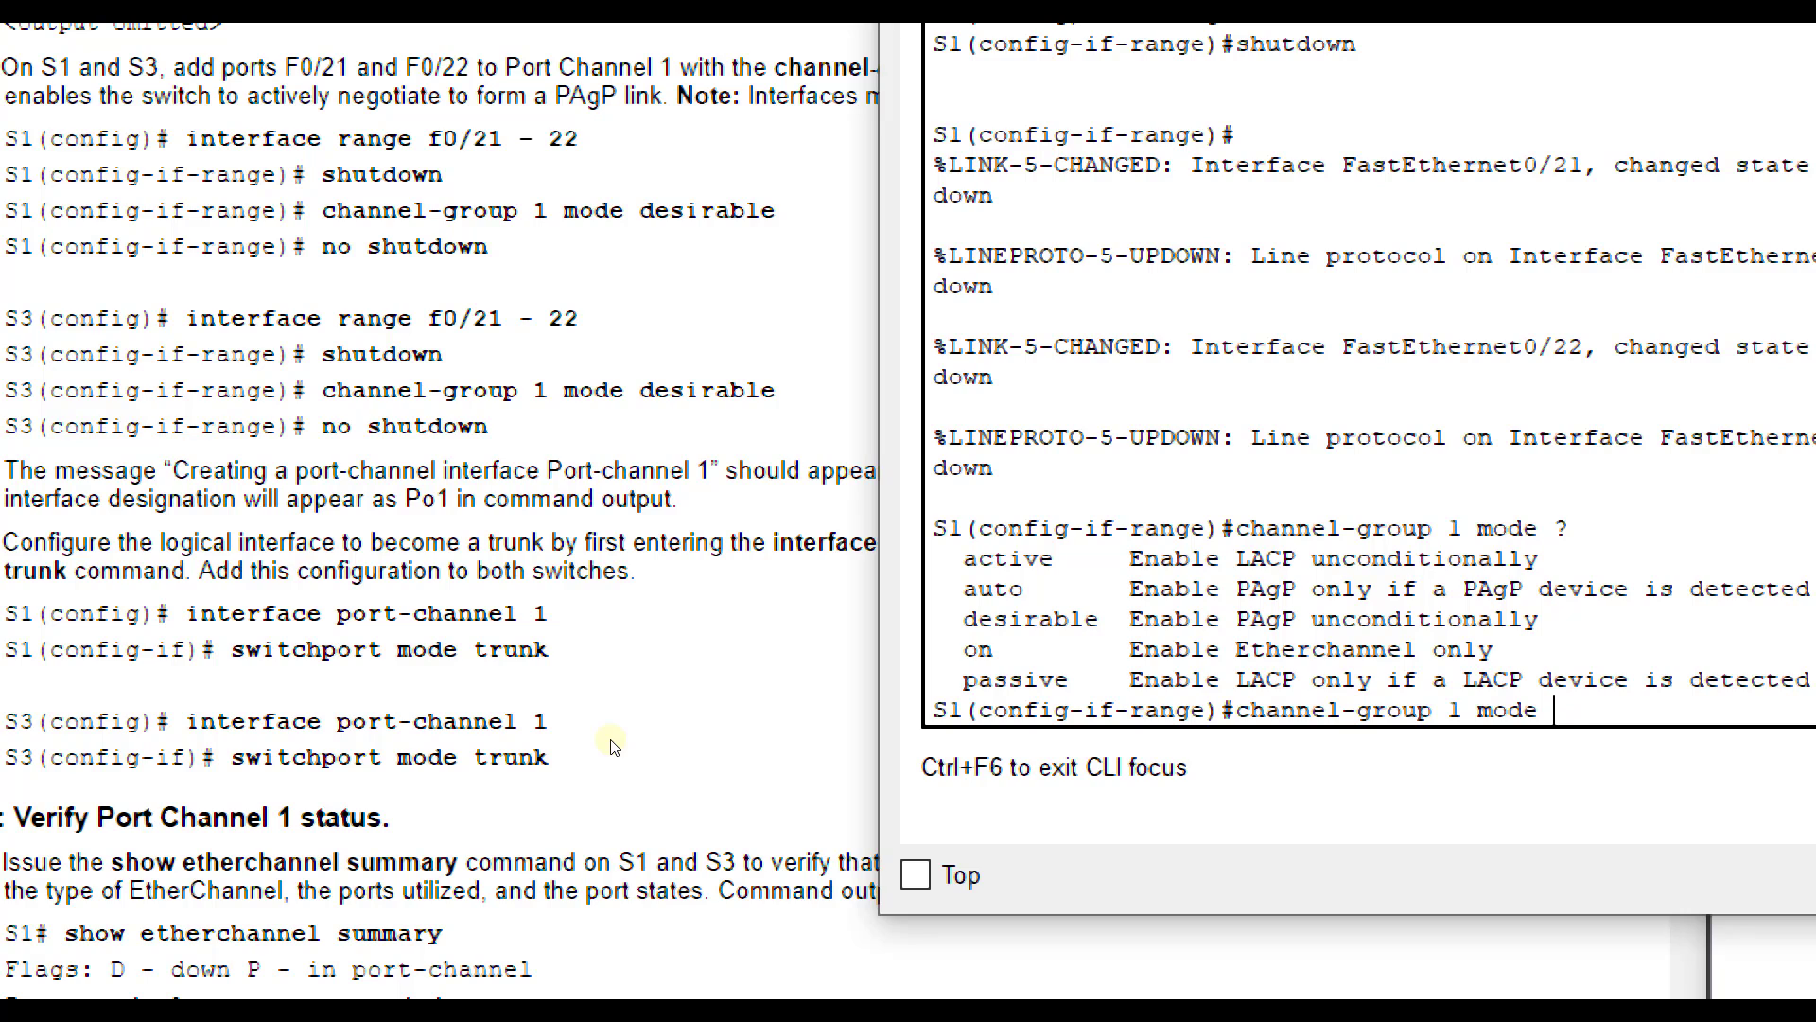
{"action": "type", "text": "desirable"}
{"action": "key", "text": "Return"}
{"action": "key", "text": "Return"}
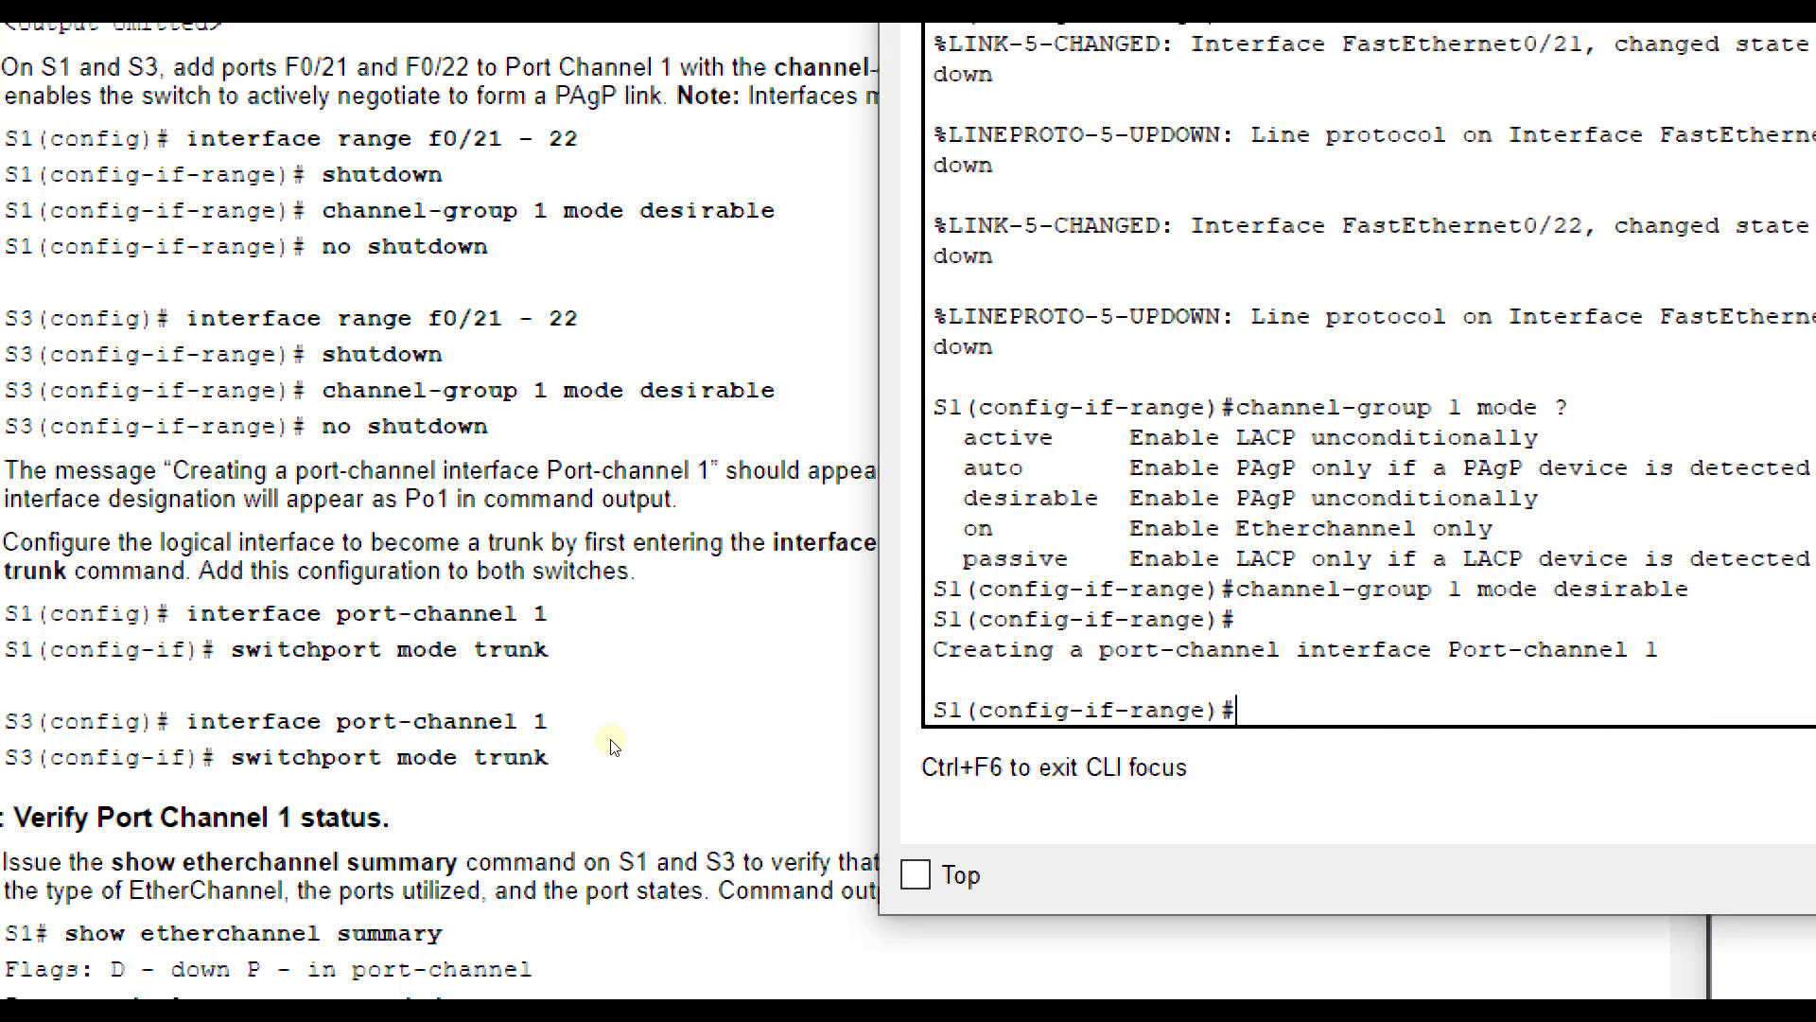
{"action": "type", "text": "no shutdown"}
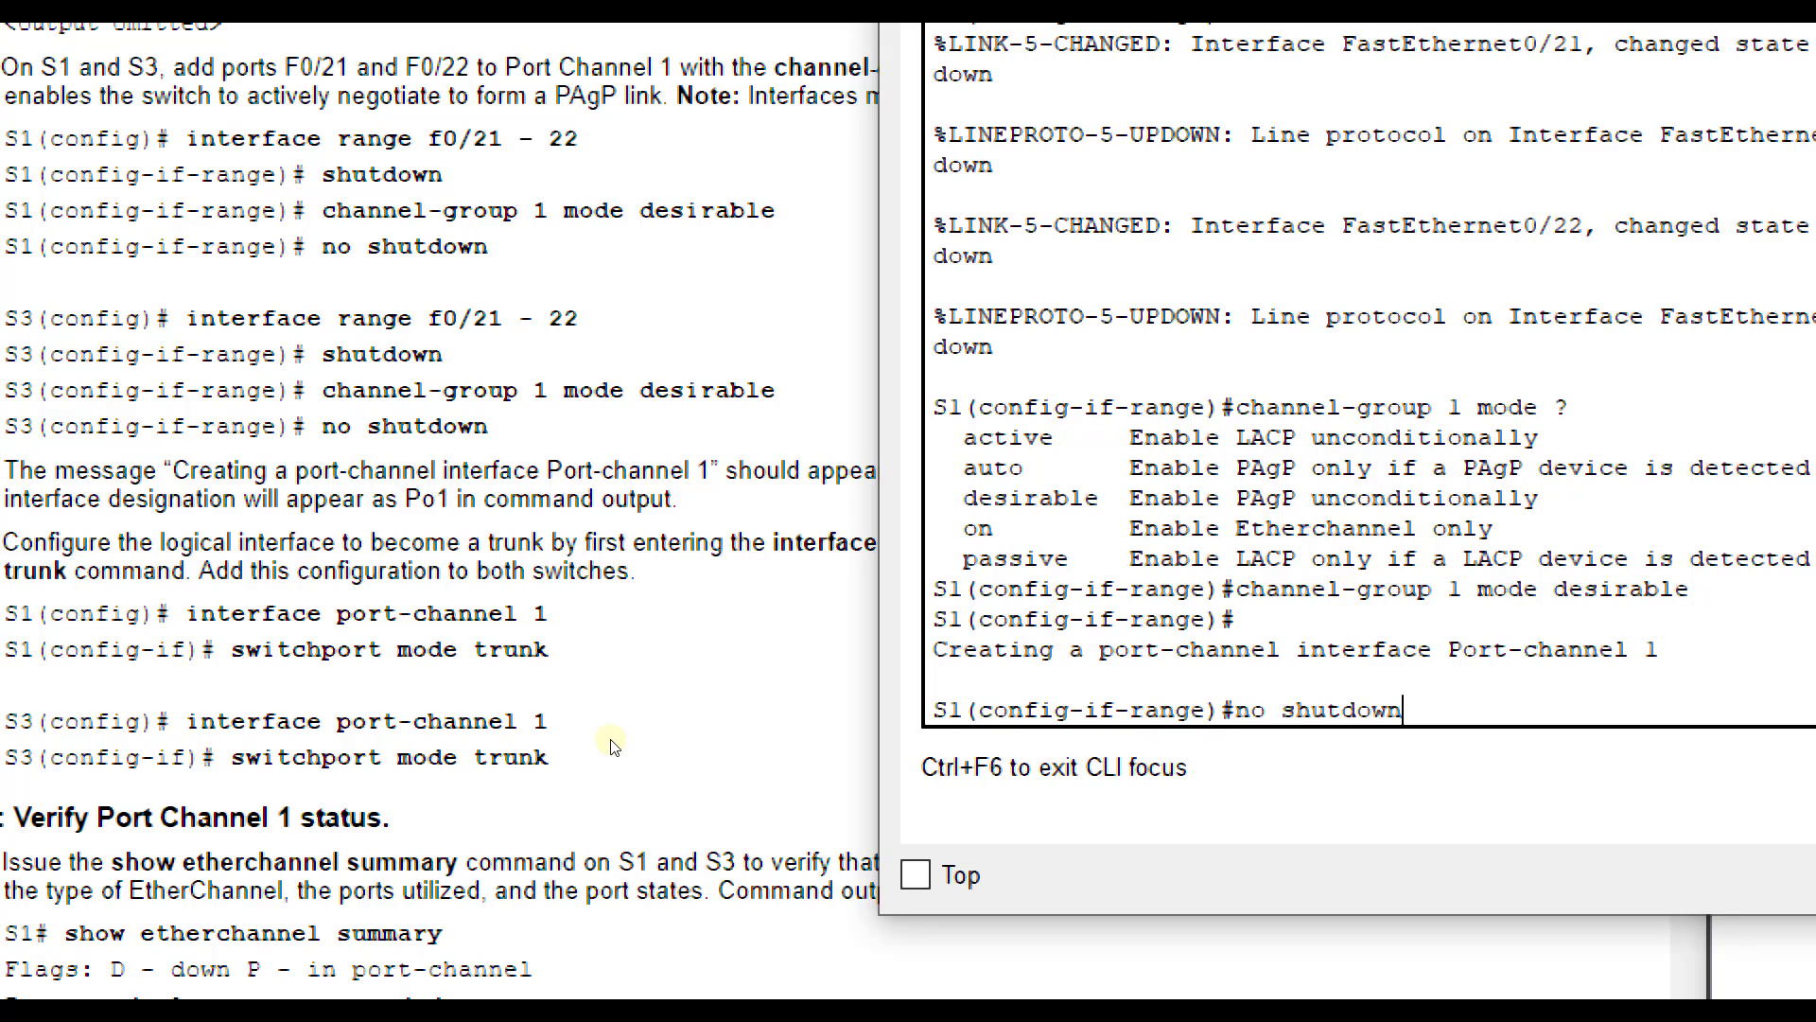
{"action": "key", "text": "Return"}
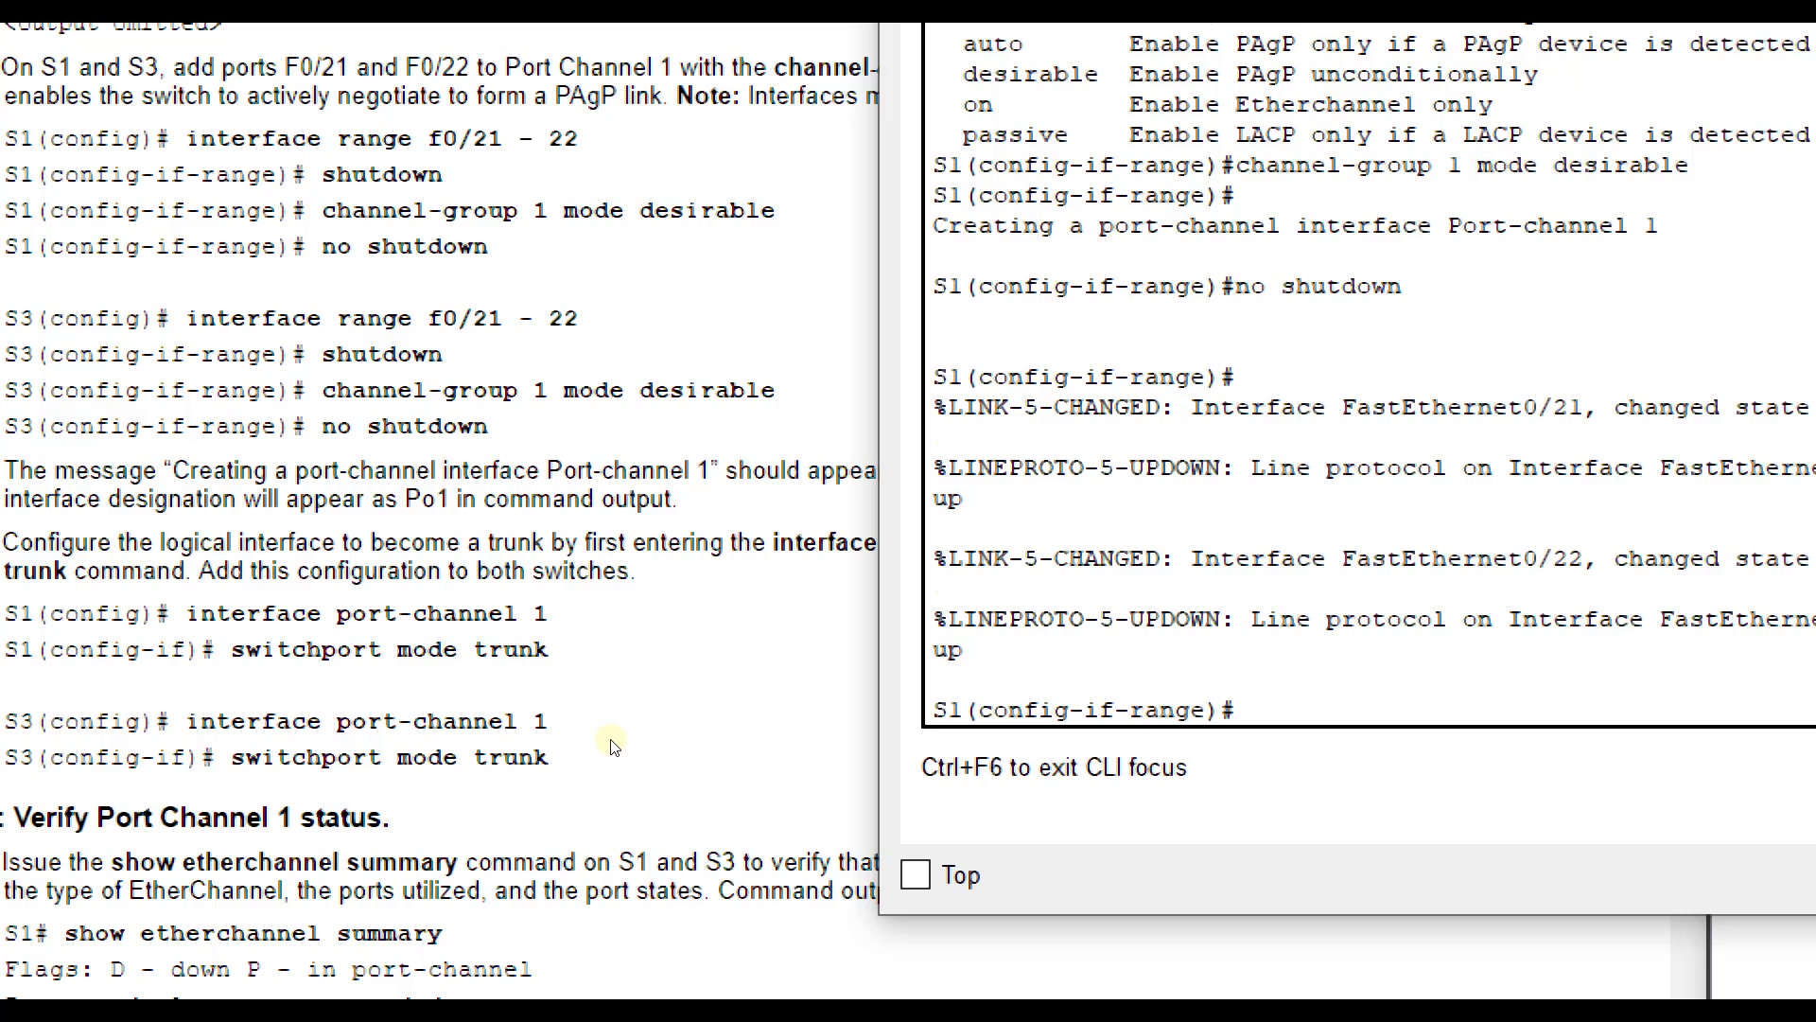
{"action": "type", "text": "exit"}
{"action": "key", "text": "Return"}
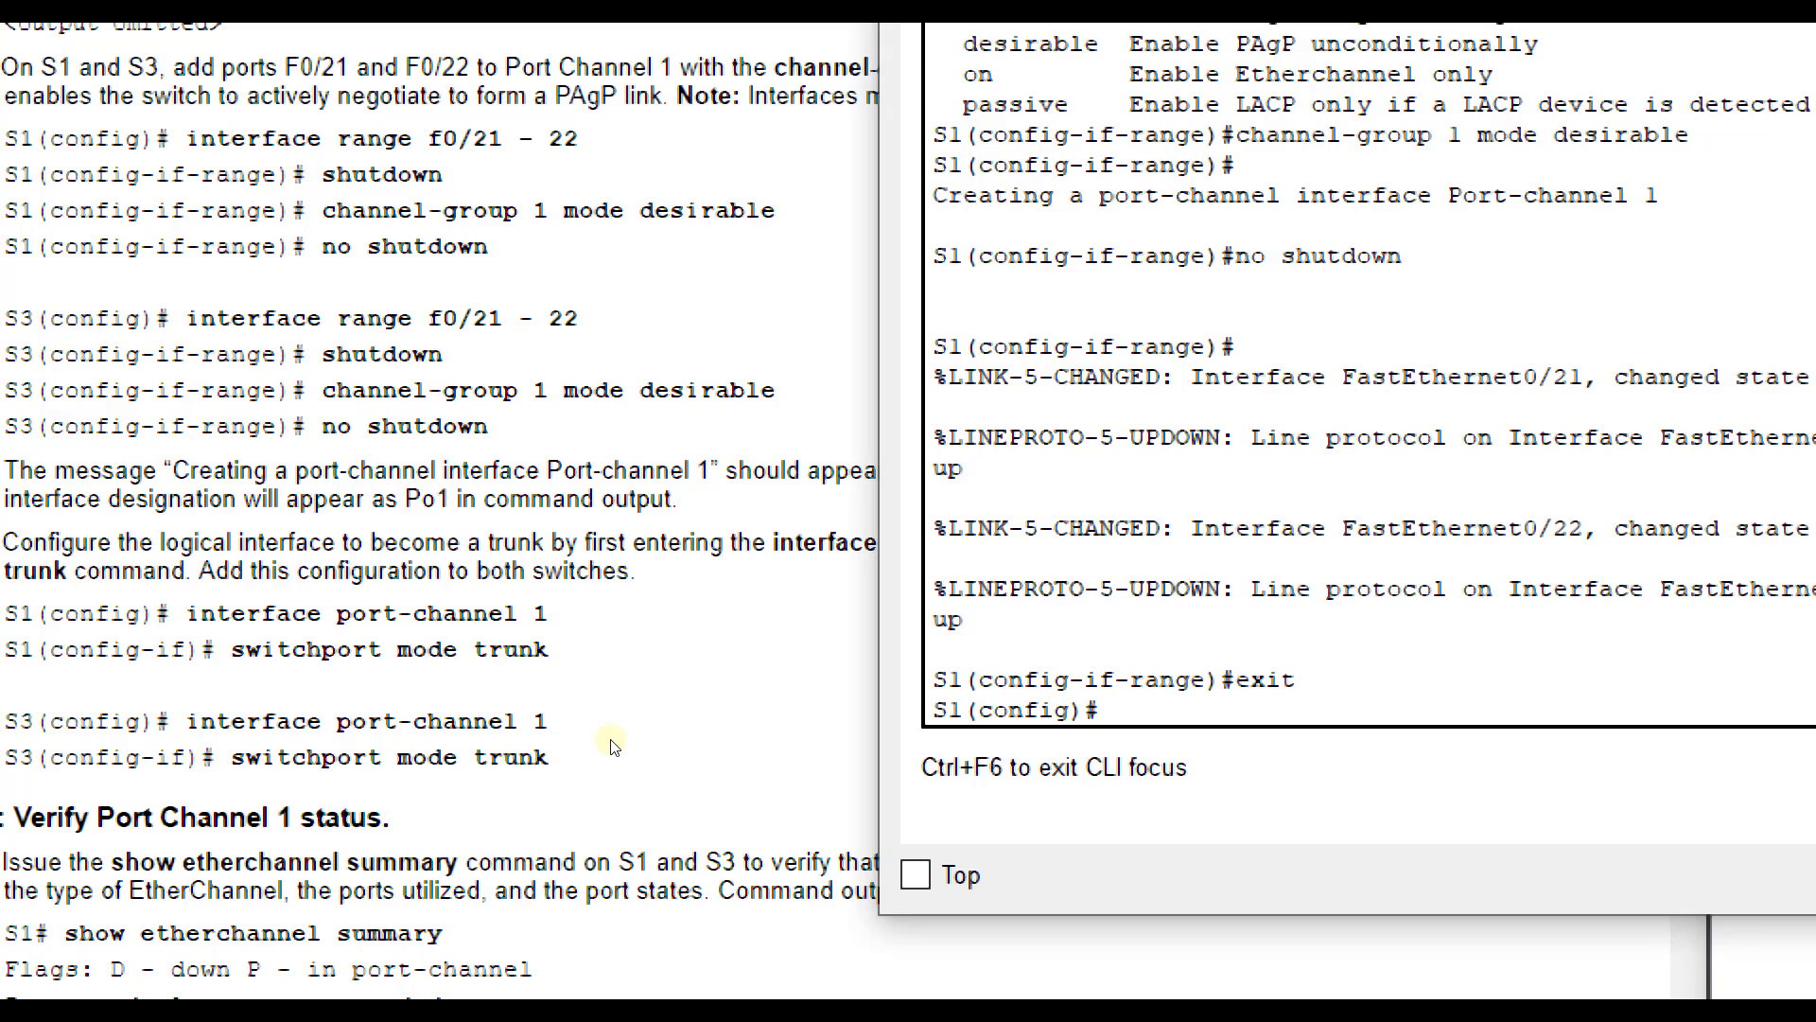
- Set interface Port-channel 1 on S1 to switchport mode trunk
{"action": "type", "text": "int port-channel 1"}
{"action": "key", "text": "Return"}
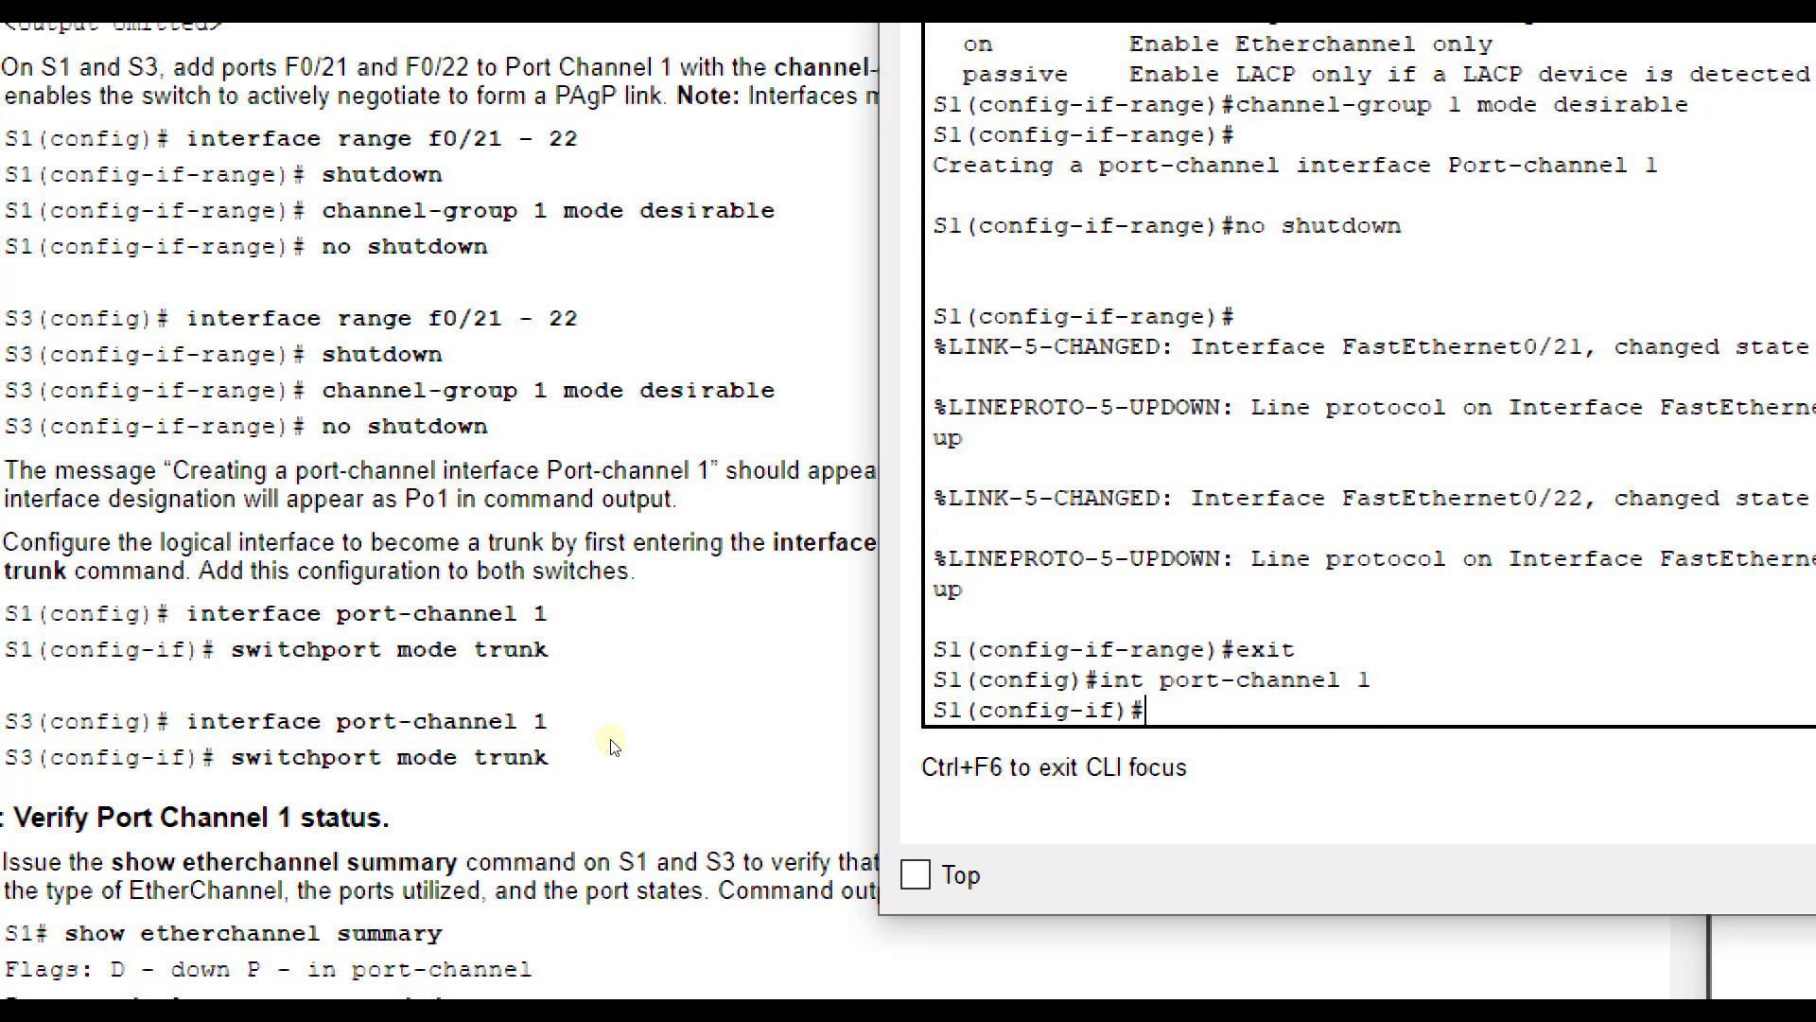
{"action": "type", "text": "switchport mode trunk"}
{"action": "key", "text": "Return"}
{"action": "type", "text": "exit"}
{"action": "key", "text": "Return"}
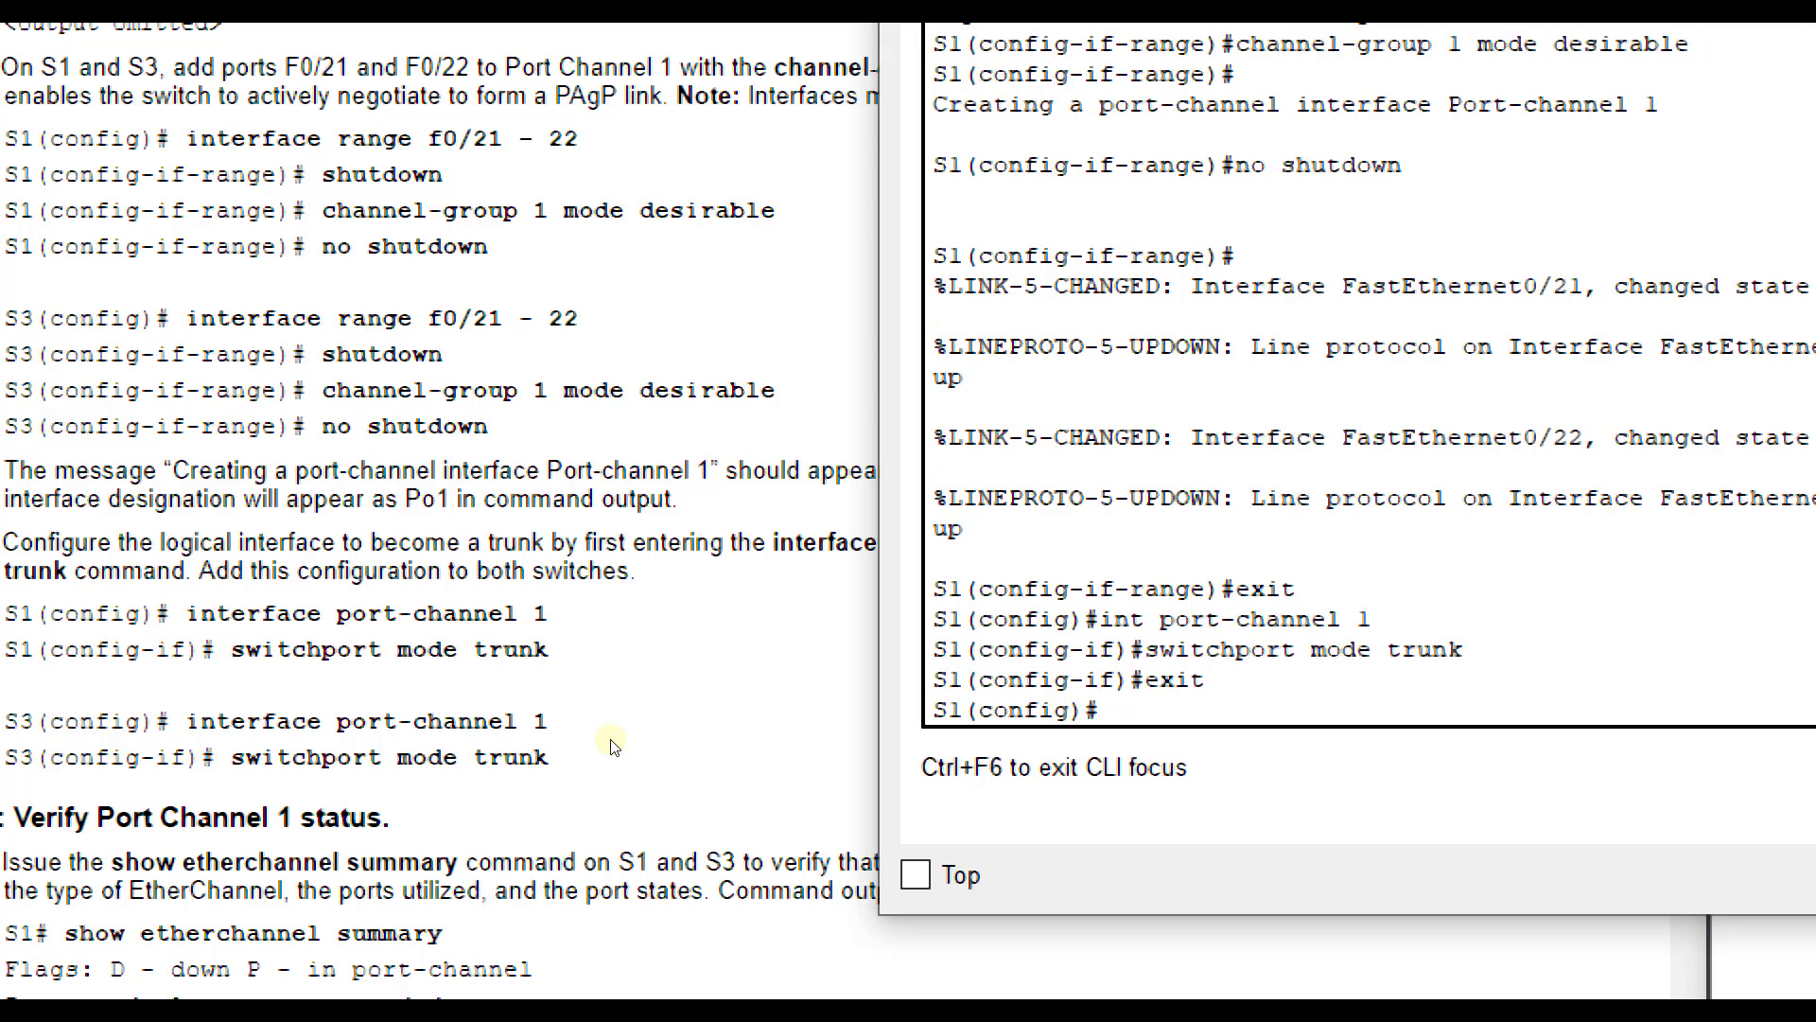
{"action": "scroll", "coordinate": [968, 309], "scroll_direction": "up", "scroll_amount": 5}
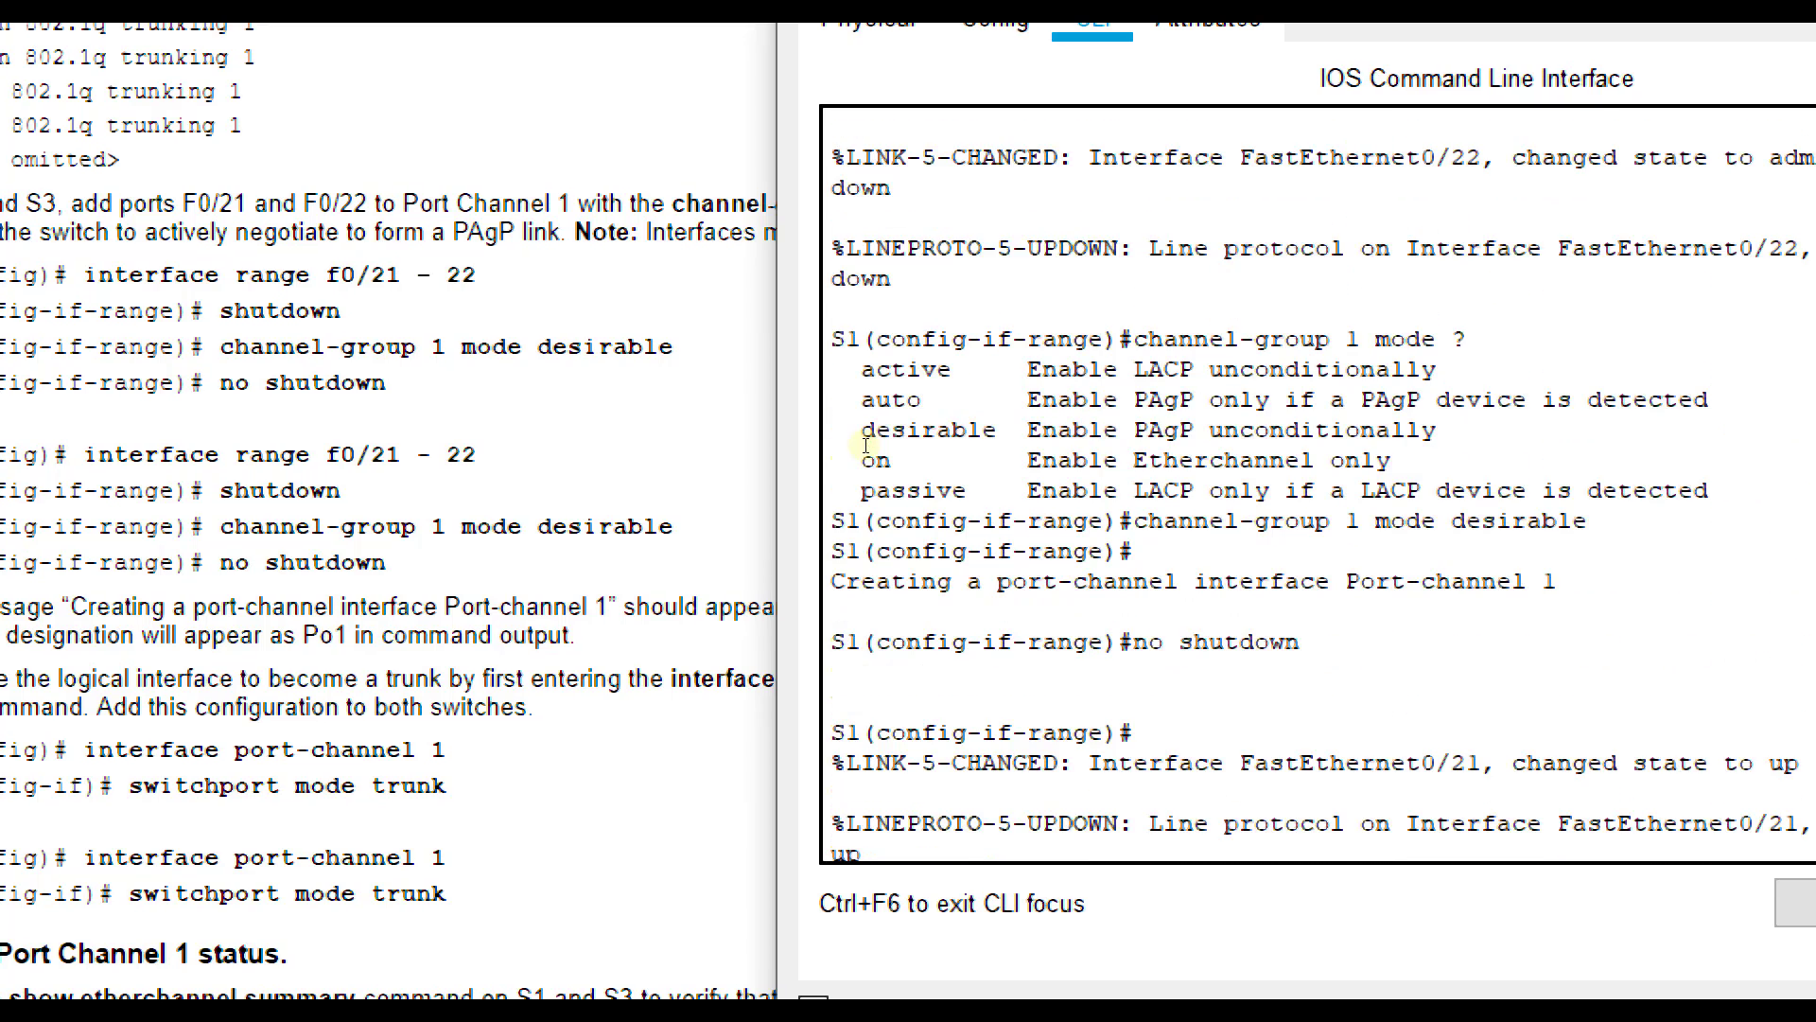
{"action": "scroll", "coordinate": [865, 447], "scroll_direction": "up", "scroll_amount": 4}
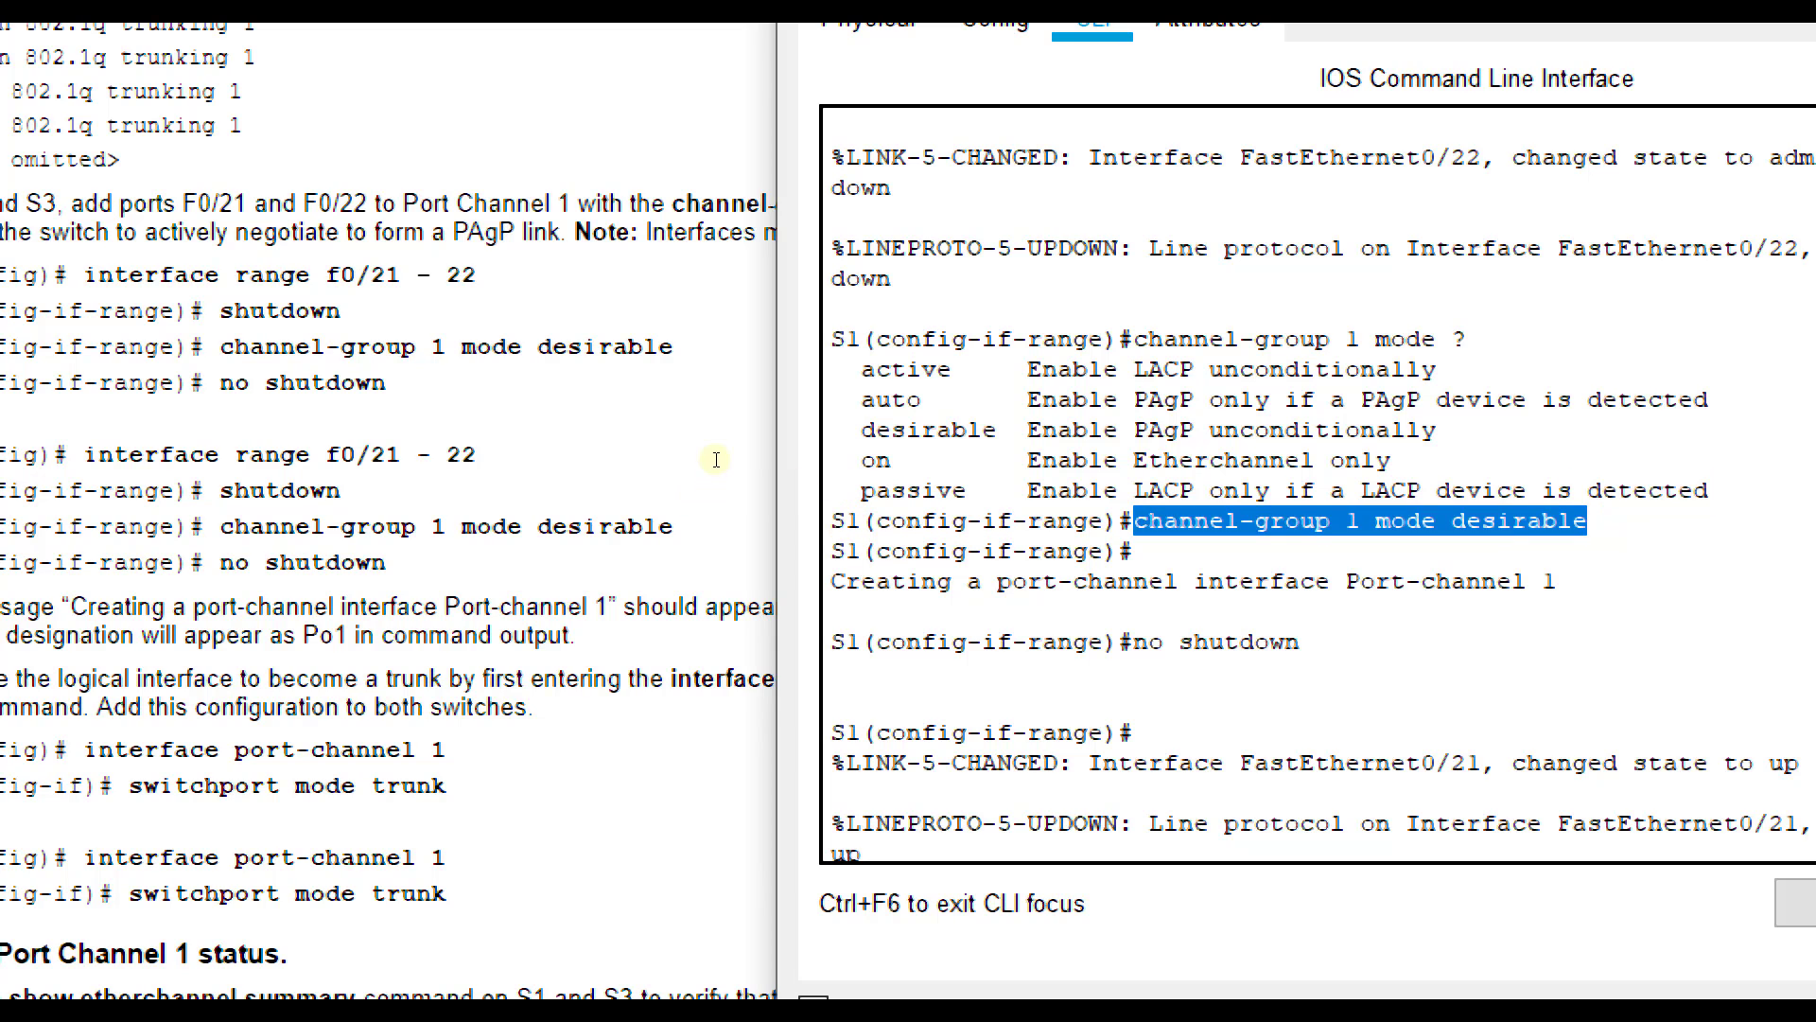
{"action": "left_click", "coordinate": [835, 422]}
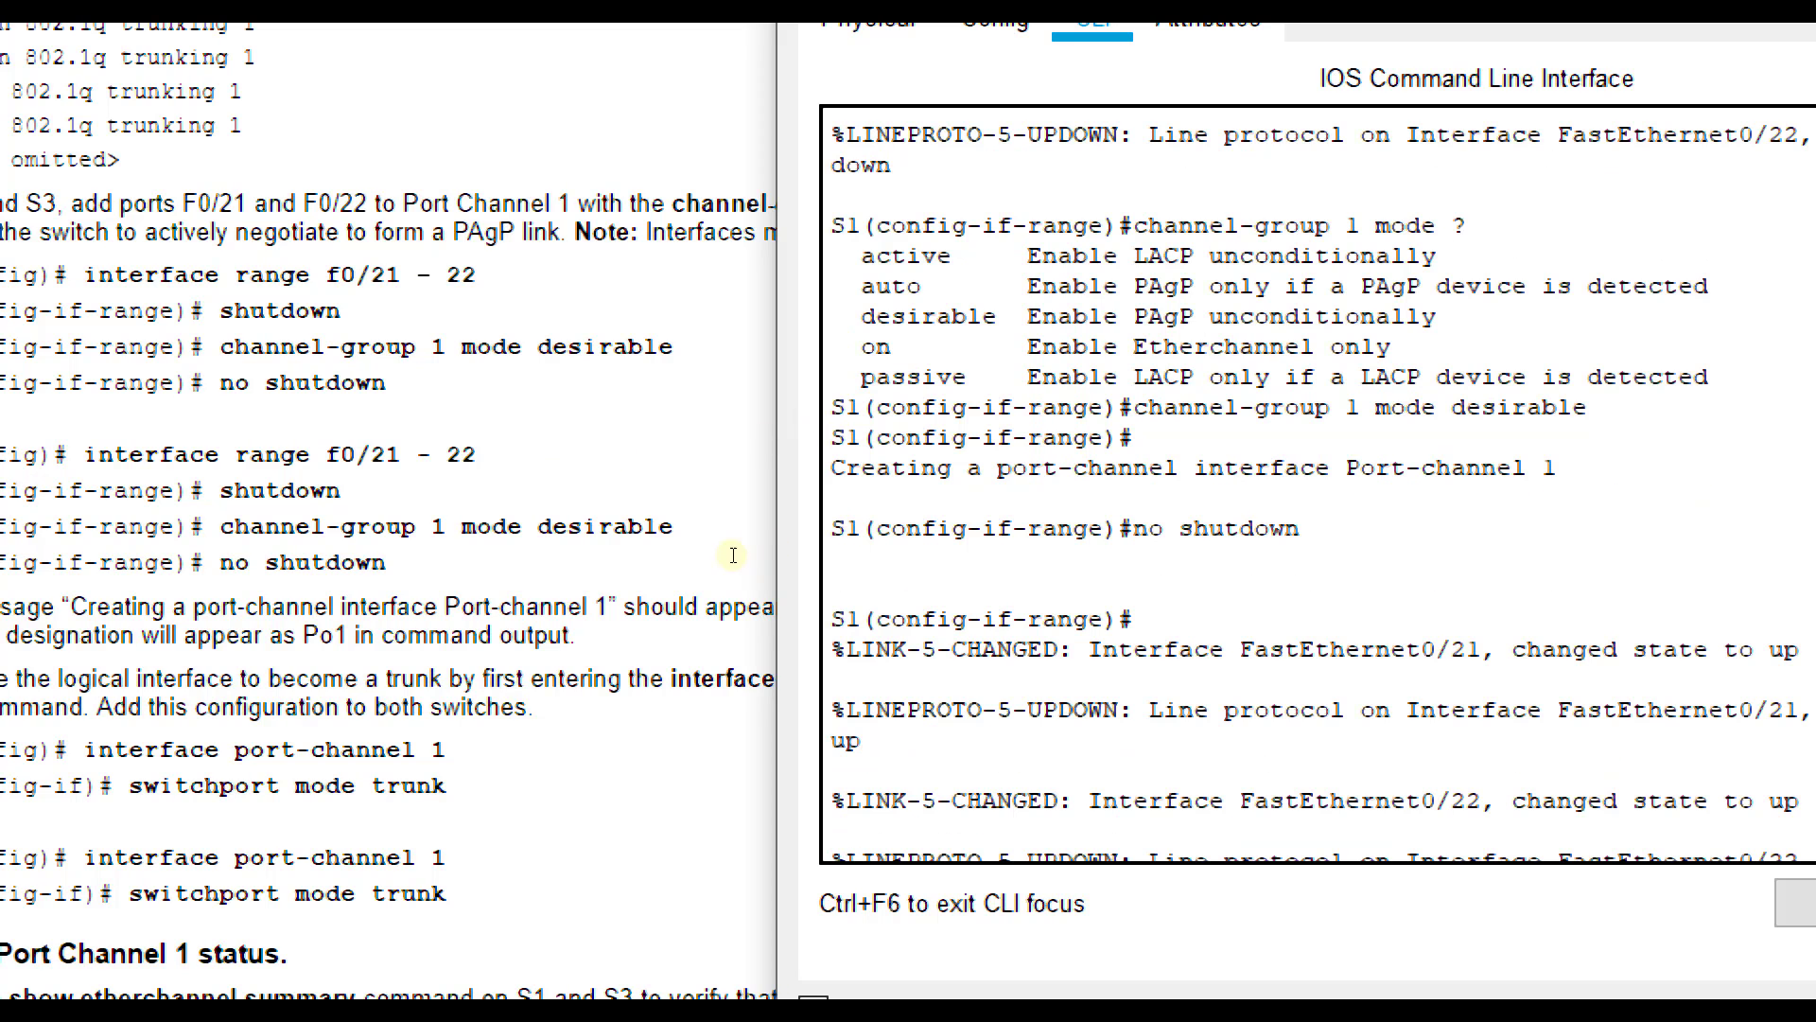
{"action": "left_click_drag", "start_coordinate": [765, 518], "coordinate": [672, 516]}
{"action": "type", "text": "exit int port-channel 1 switchport mode trunk exit"}
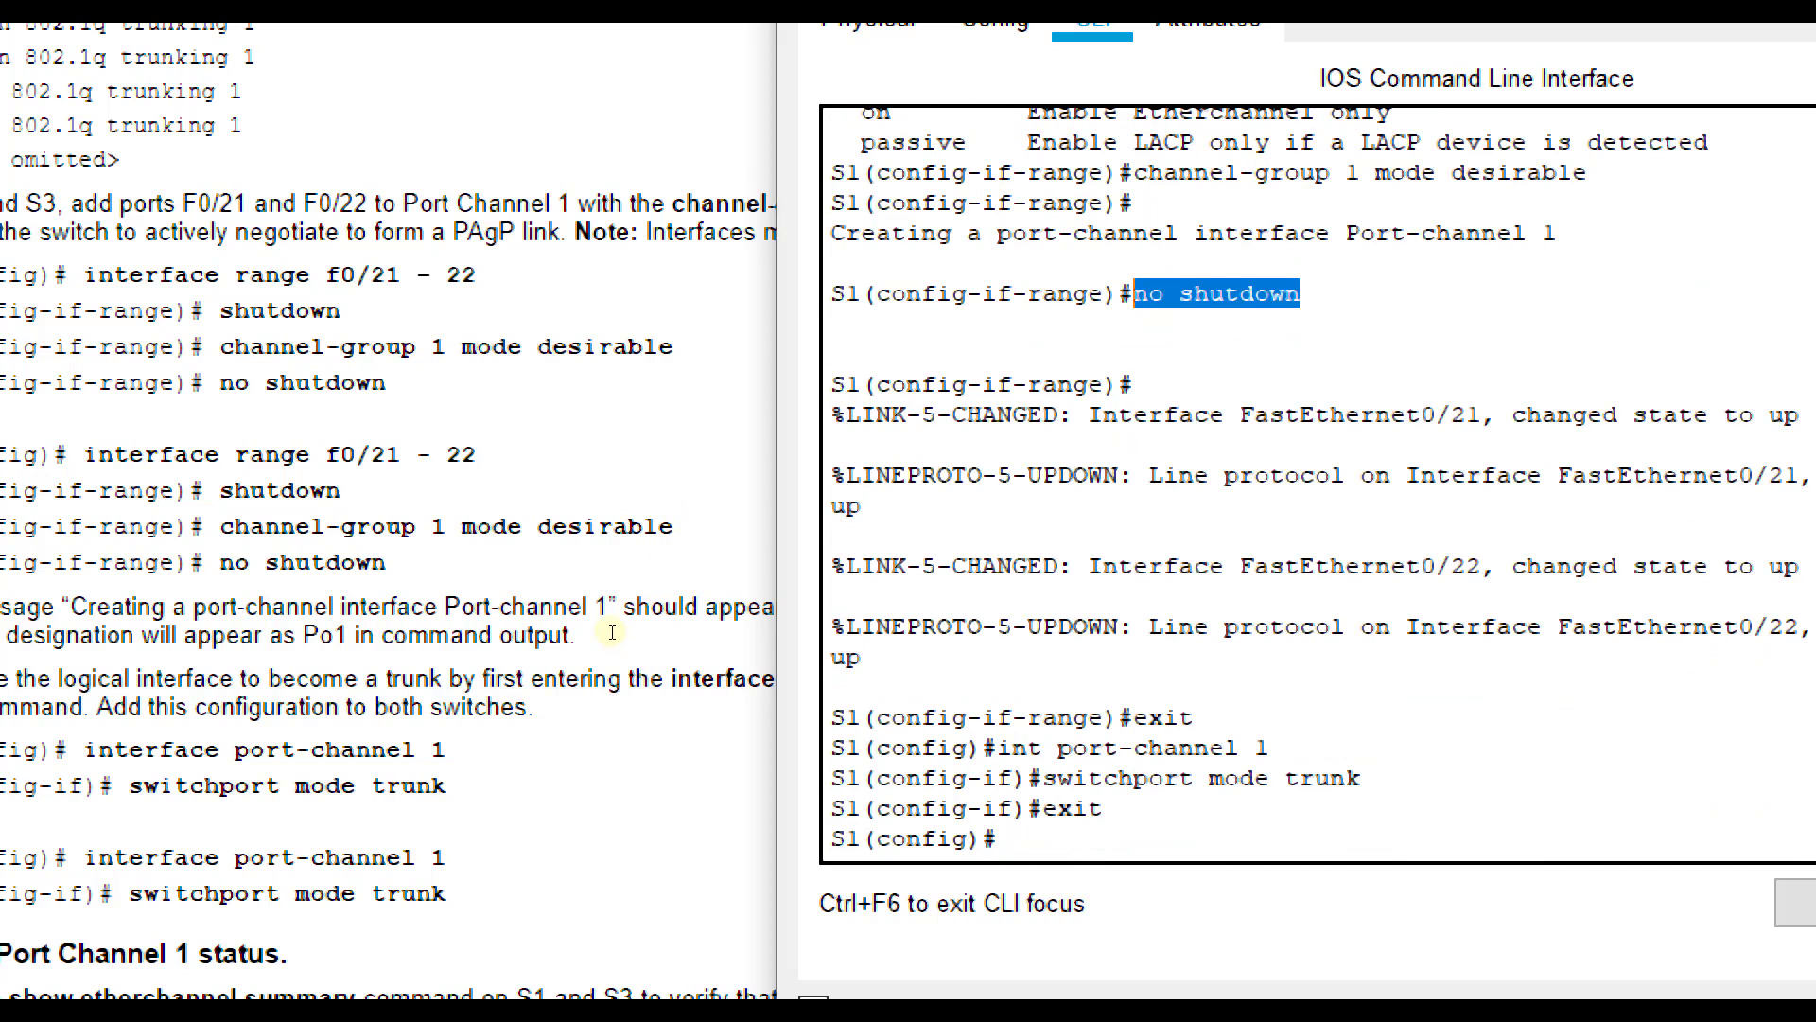
{"action": "left_click_drag", "start_coordinate": [602, 629], "coordinate": [743, 622]}
{"action": "key", "text": "ctrl+c"}
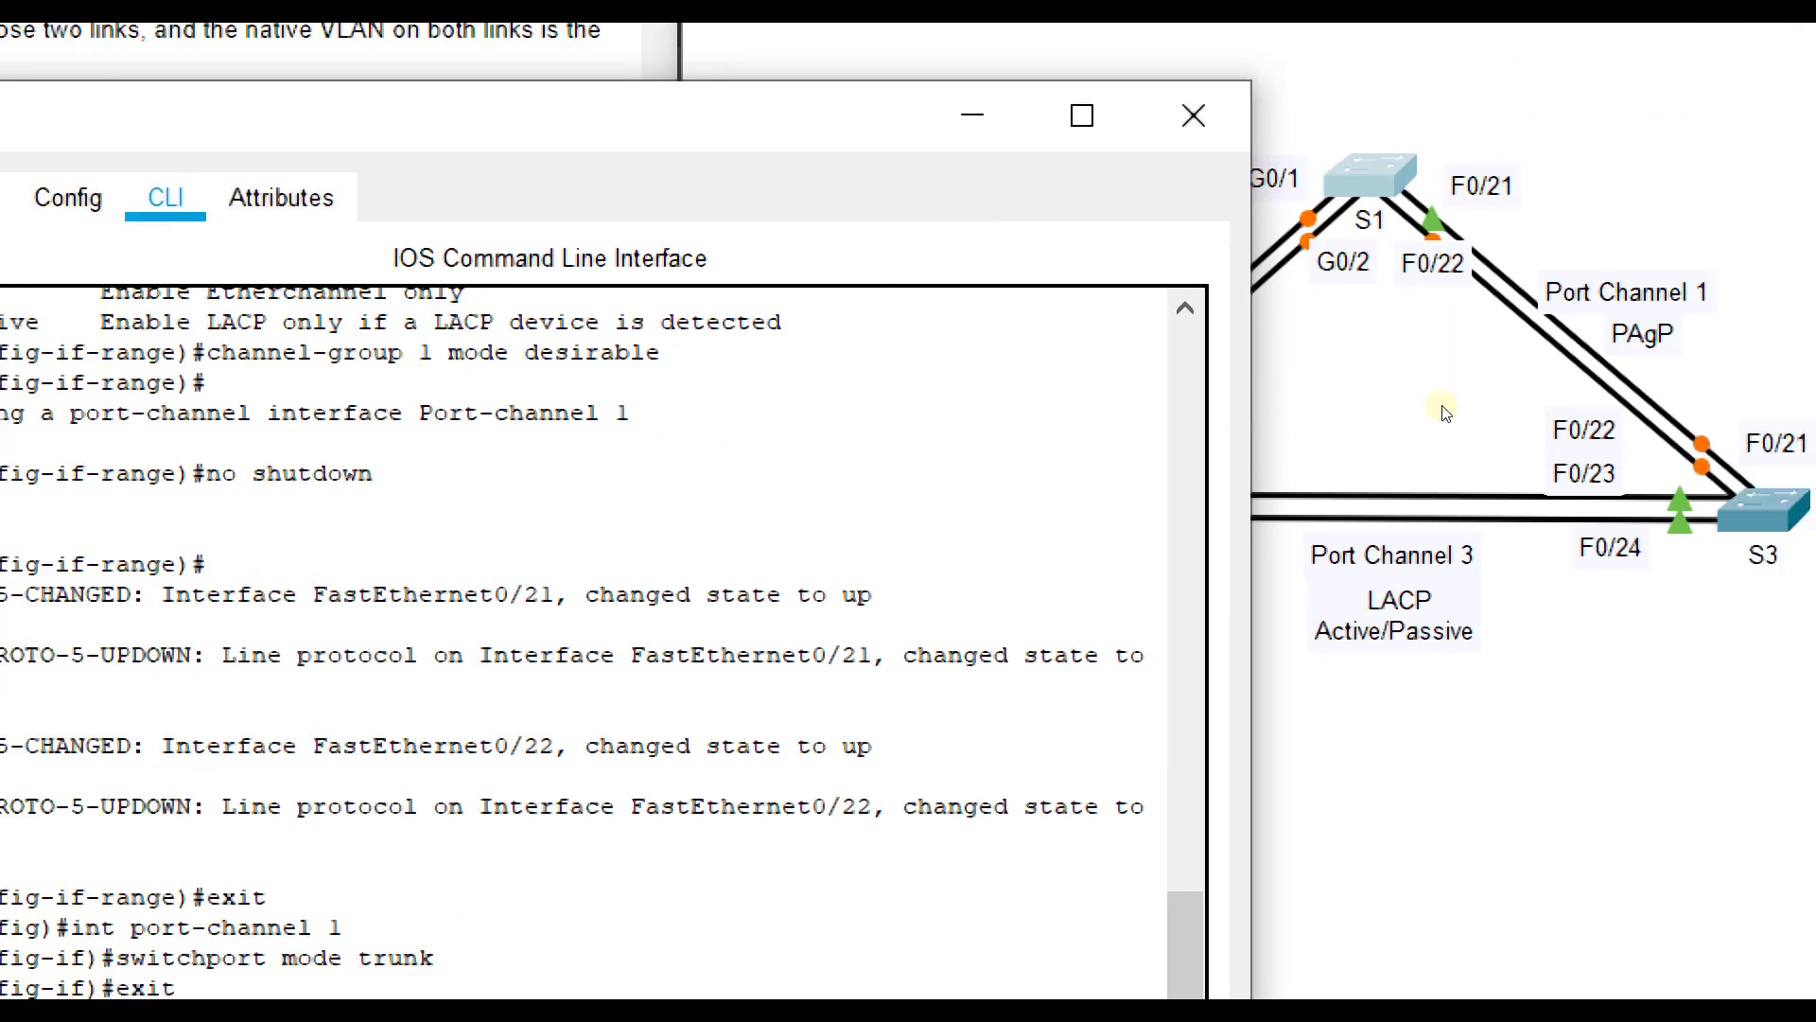
- Open the third switch's widened CLI and set its hostname to S3
{"action": "left_click", "coordinate": [1729, 506]}
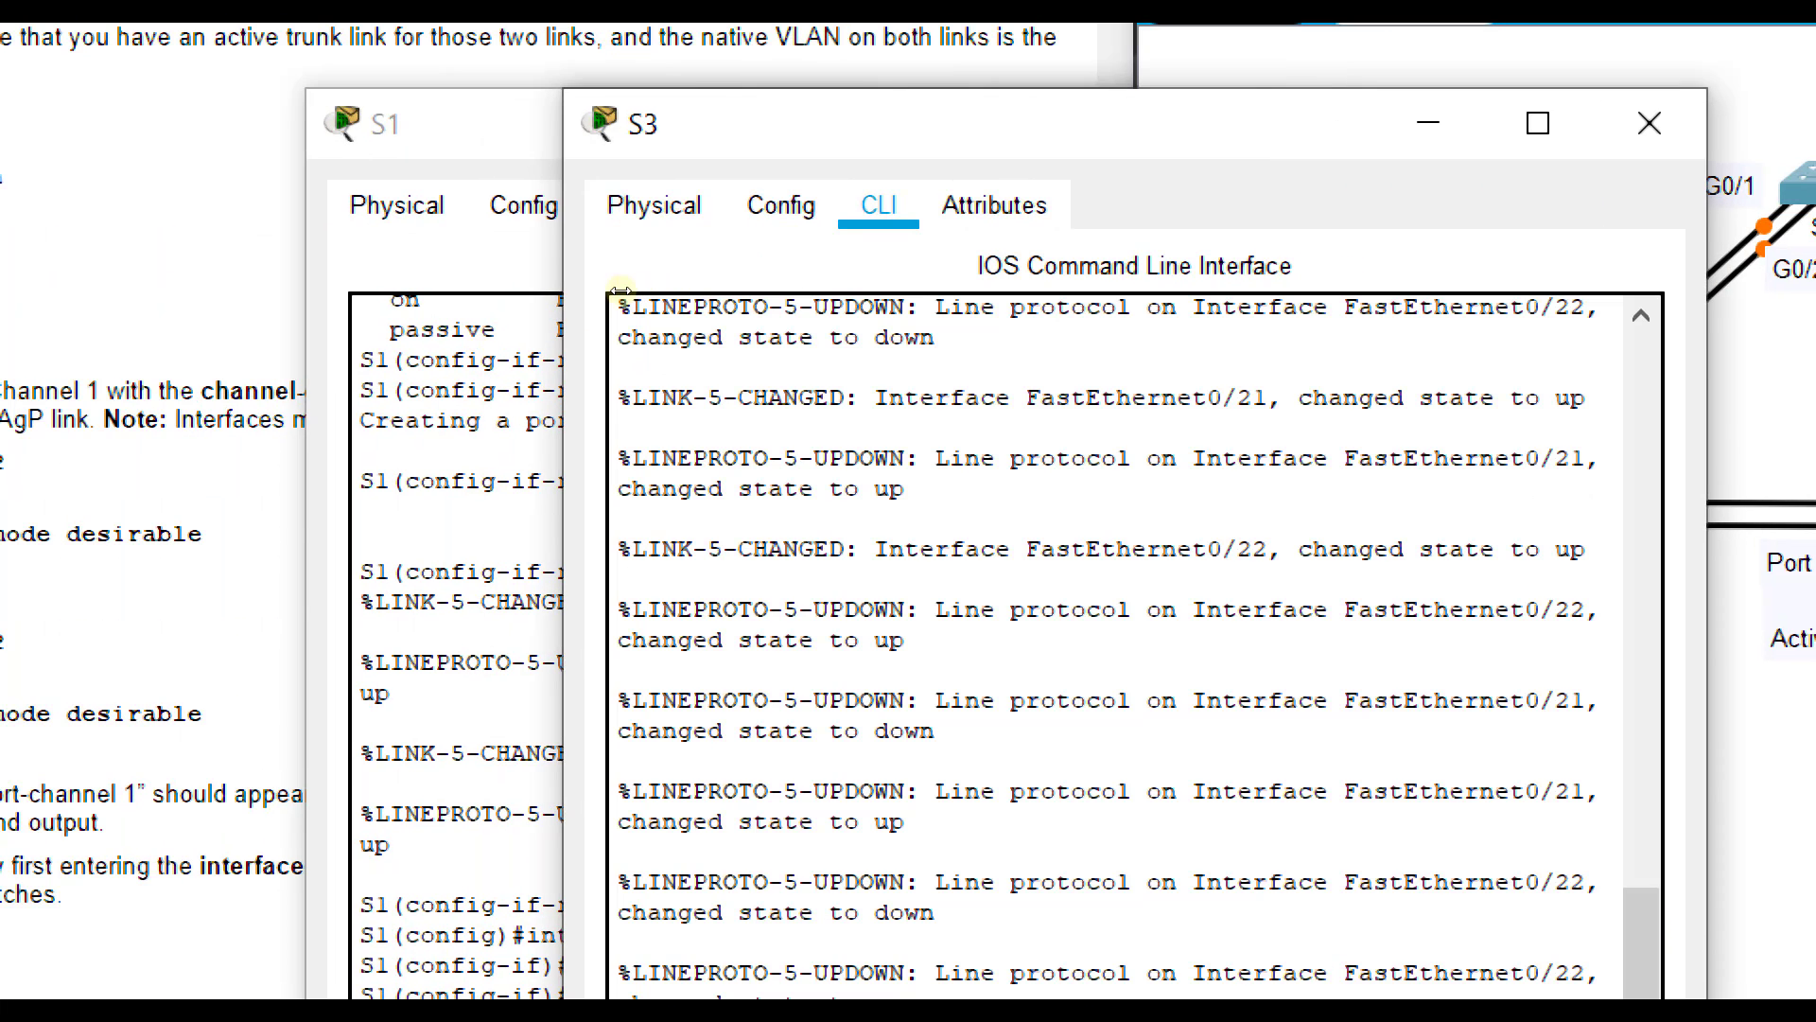
{"action": "left_click_drag", "start_coordinate": [565, 295], "coordinate": [318, 293]}
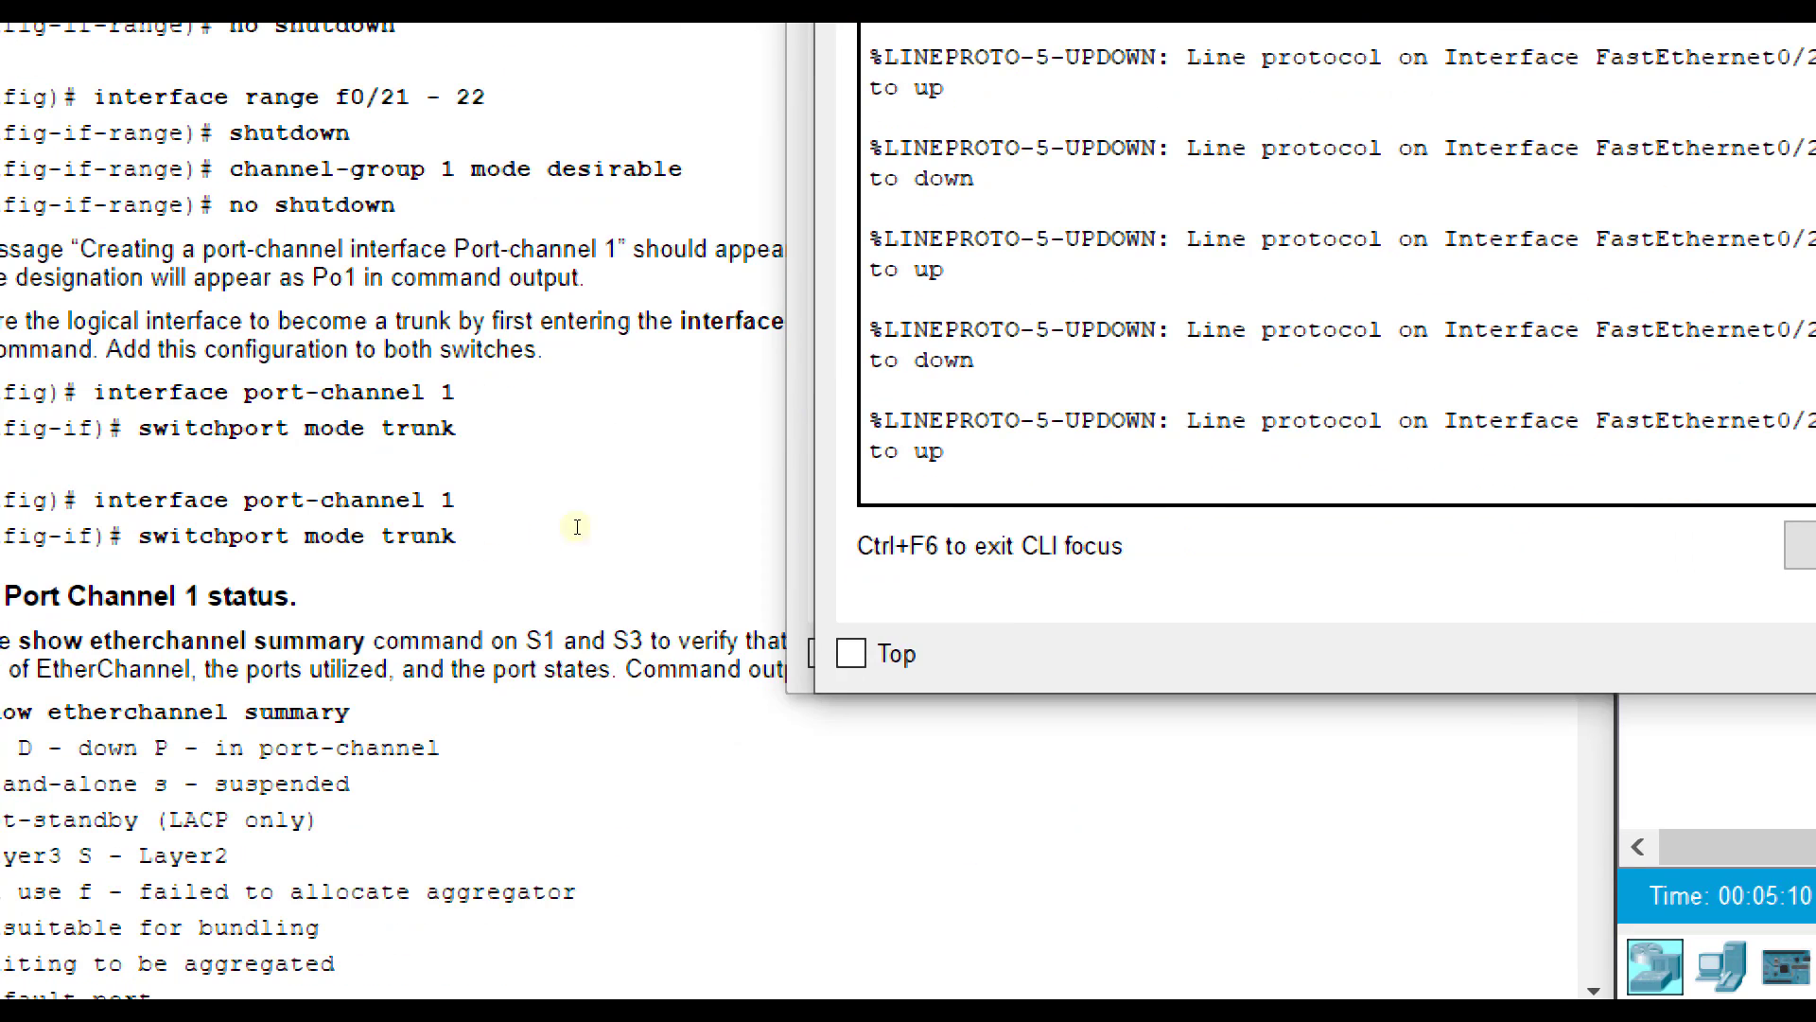
{"action": "key", "text": "Return"}
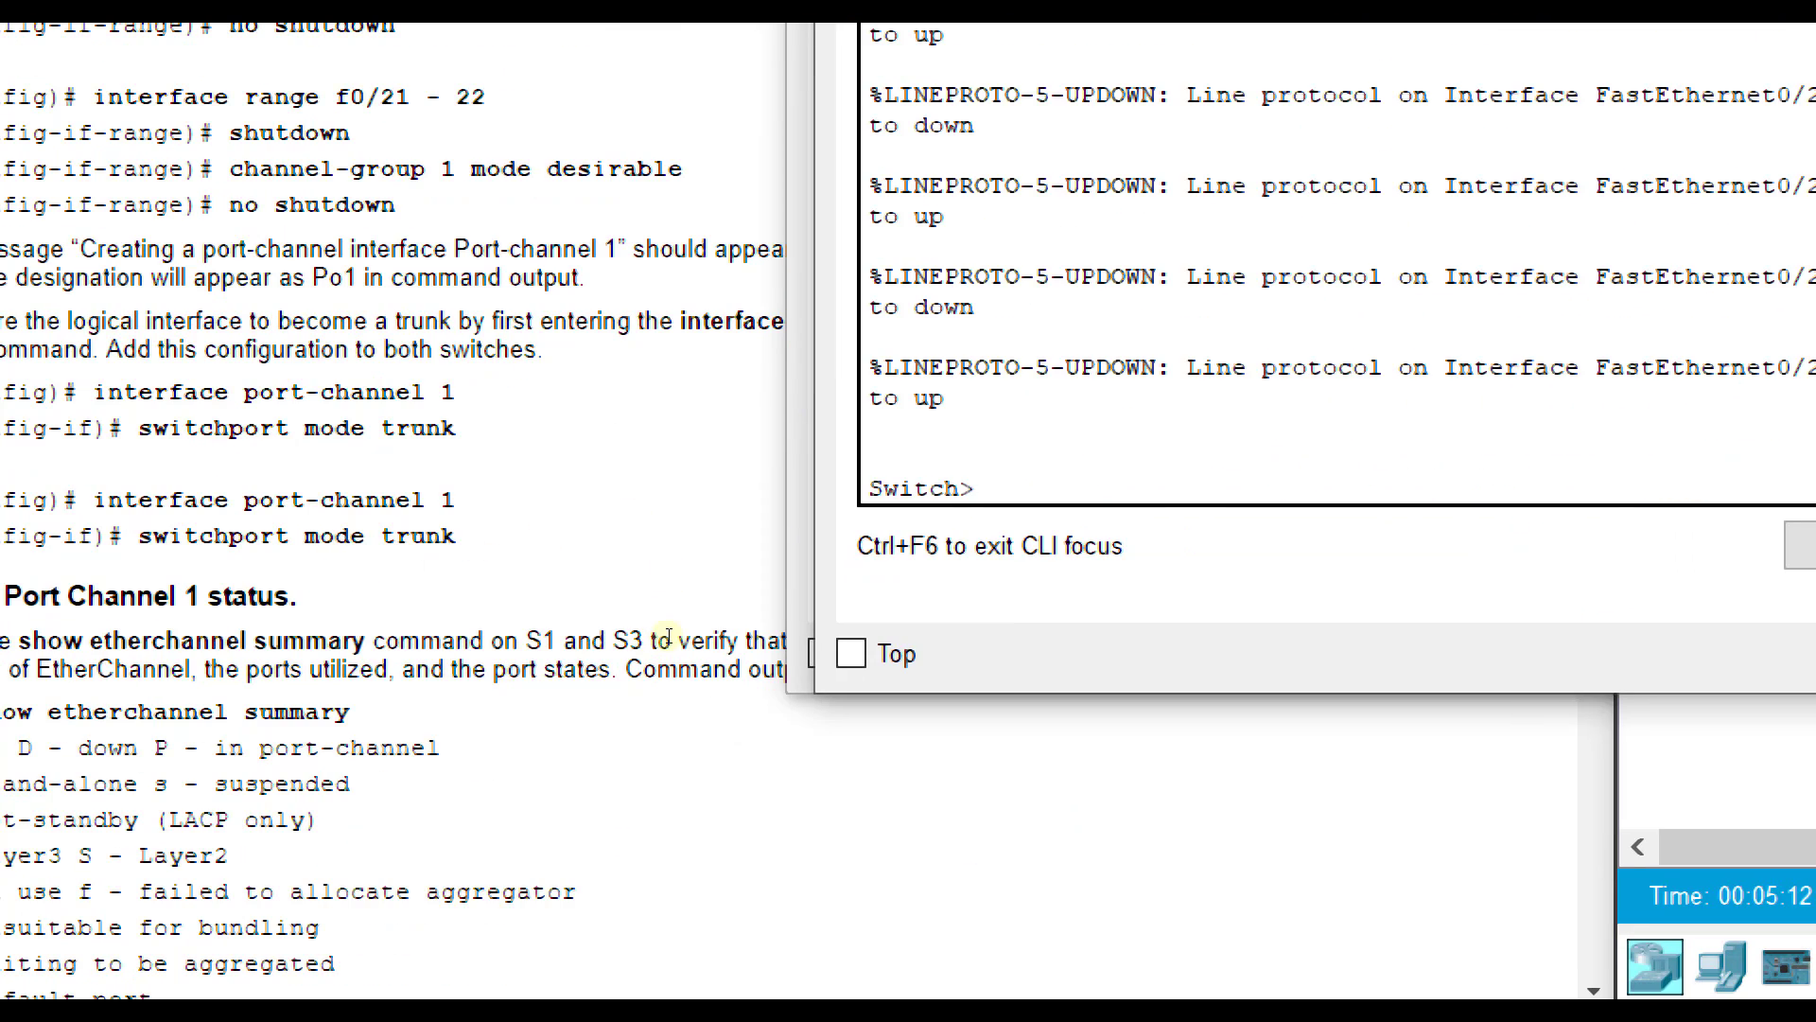
{"action": "type", "text": "en"}
{"action": "key", "text": "Return"}
{"action": "type", "text": "config t"}
{"action": "key", "text": "Return"}
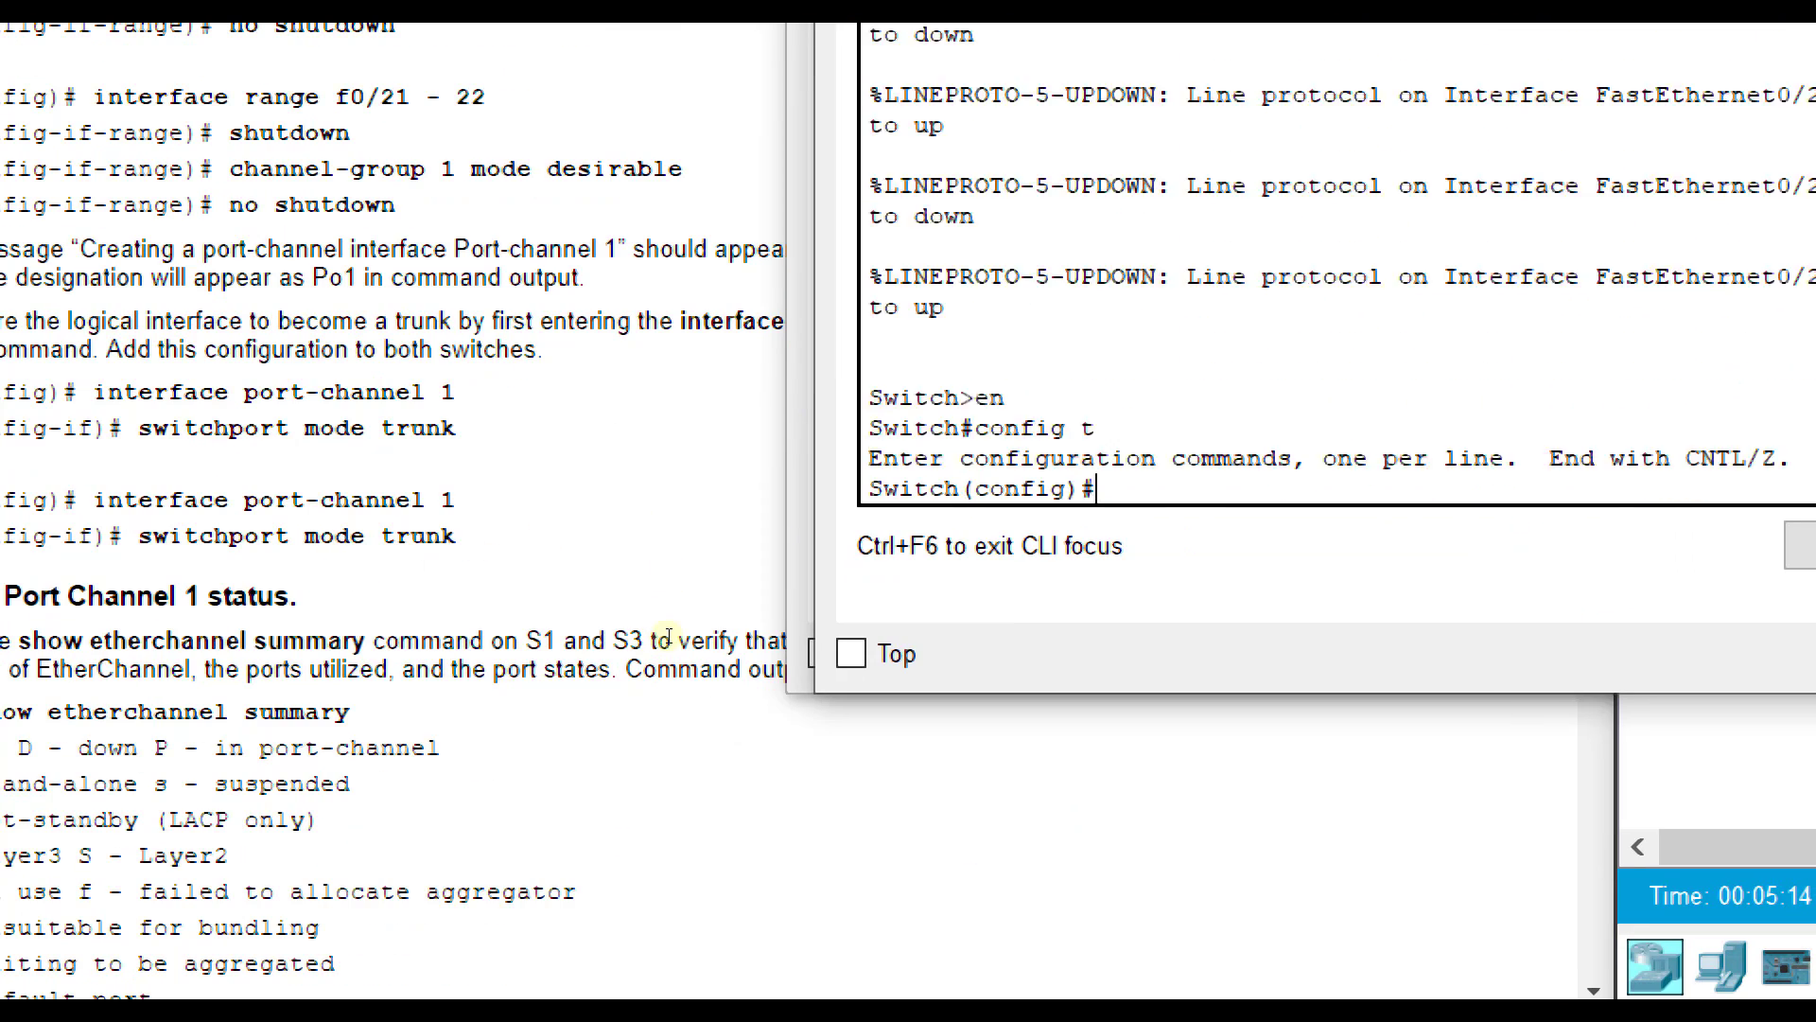
{"action": "type", "text": "hostname S3"}
{"action": "key", "text": "Return"}
- Shut down the interface range FastEthernet0/21-22 on S3
{"action": "type", "text": "int range fa0/"}
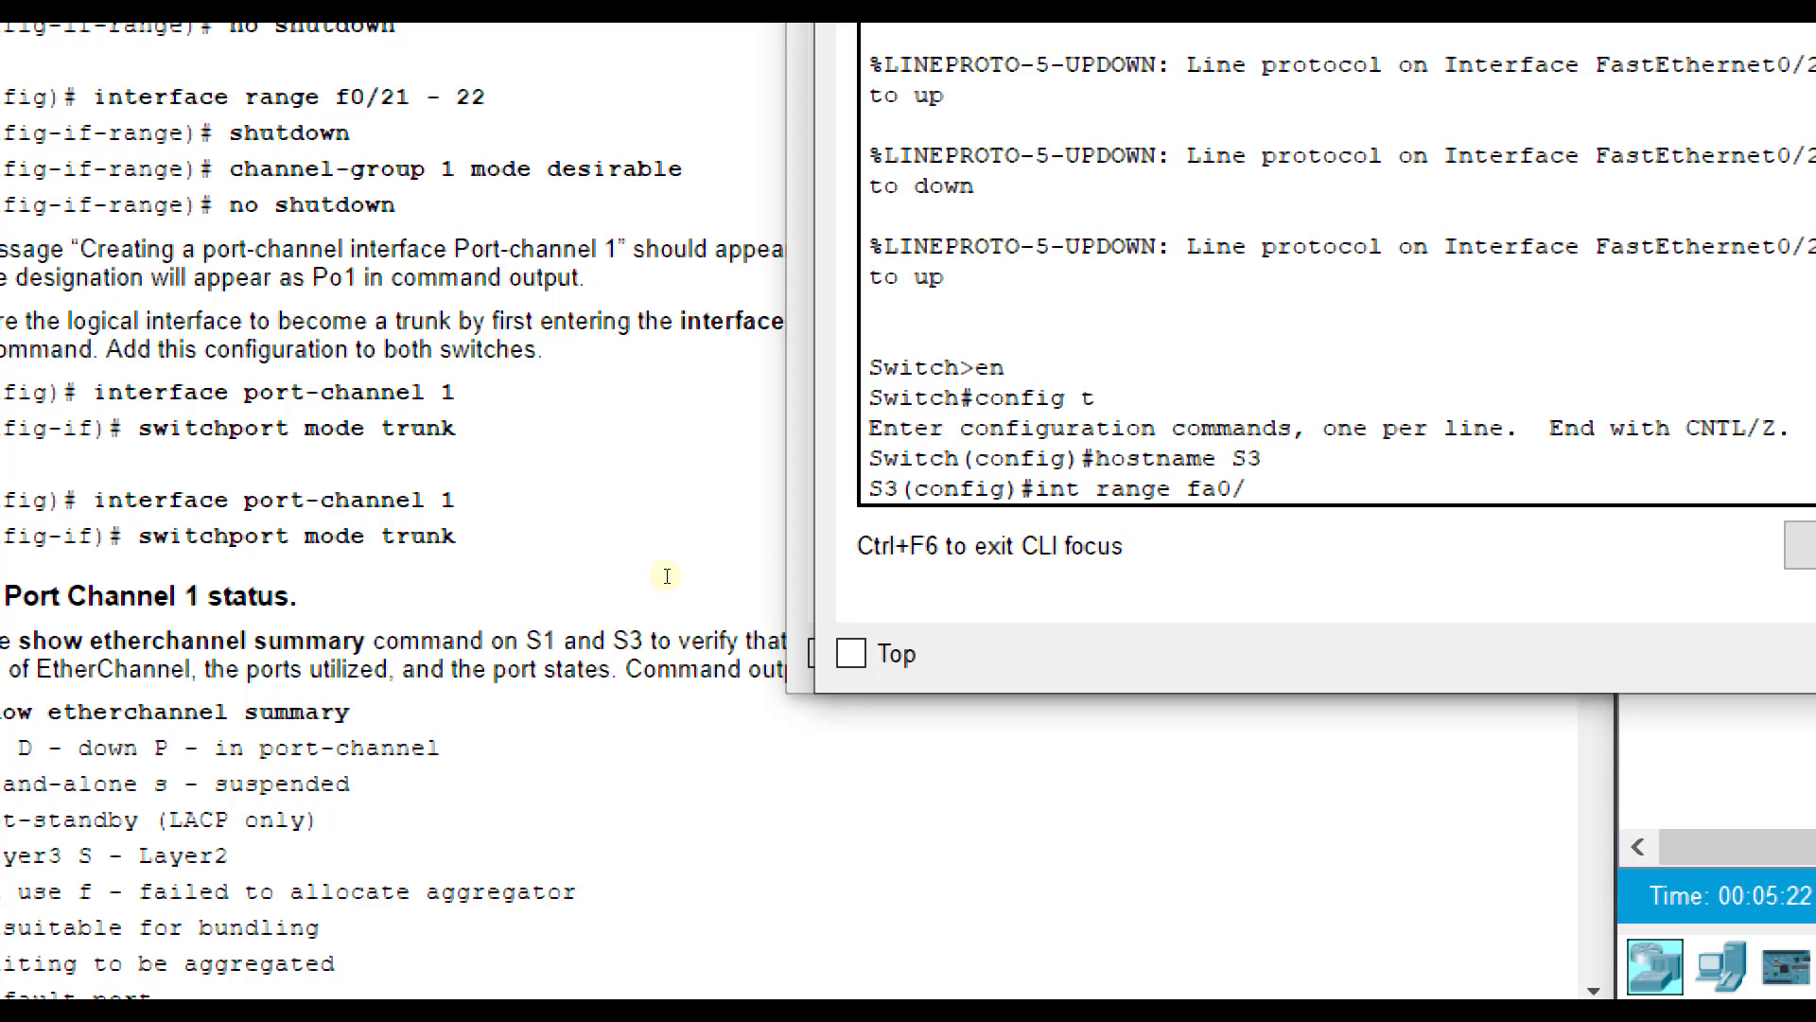
{"action": "type", "text": "21-22"}
{"action": "key", "text": "Return"}
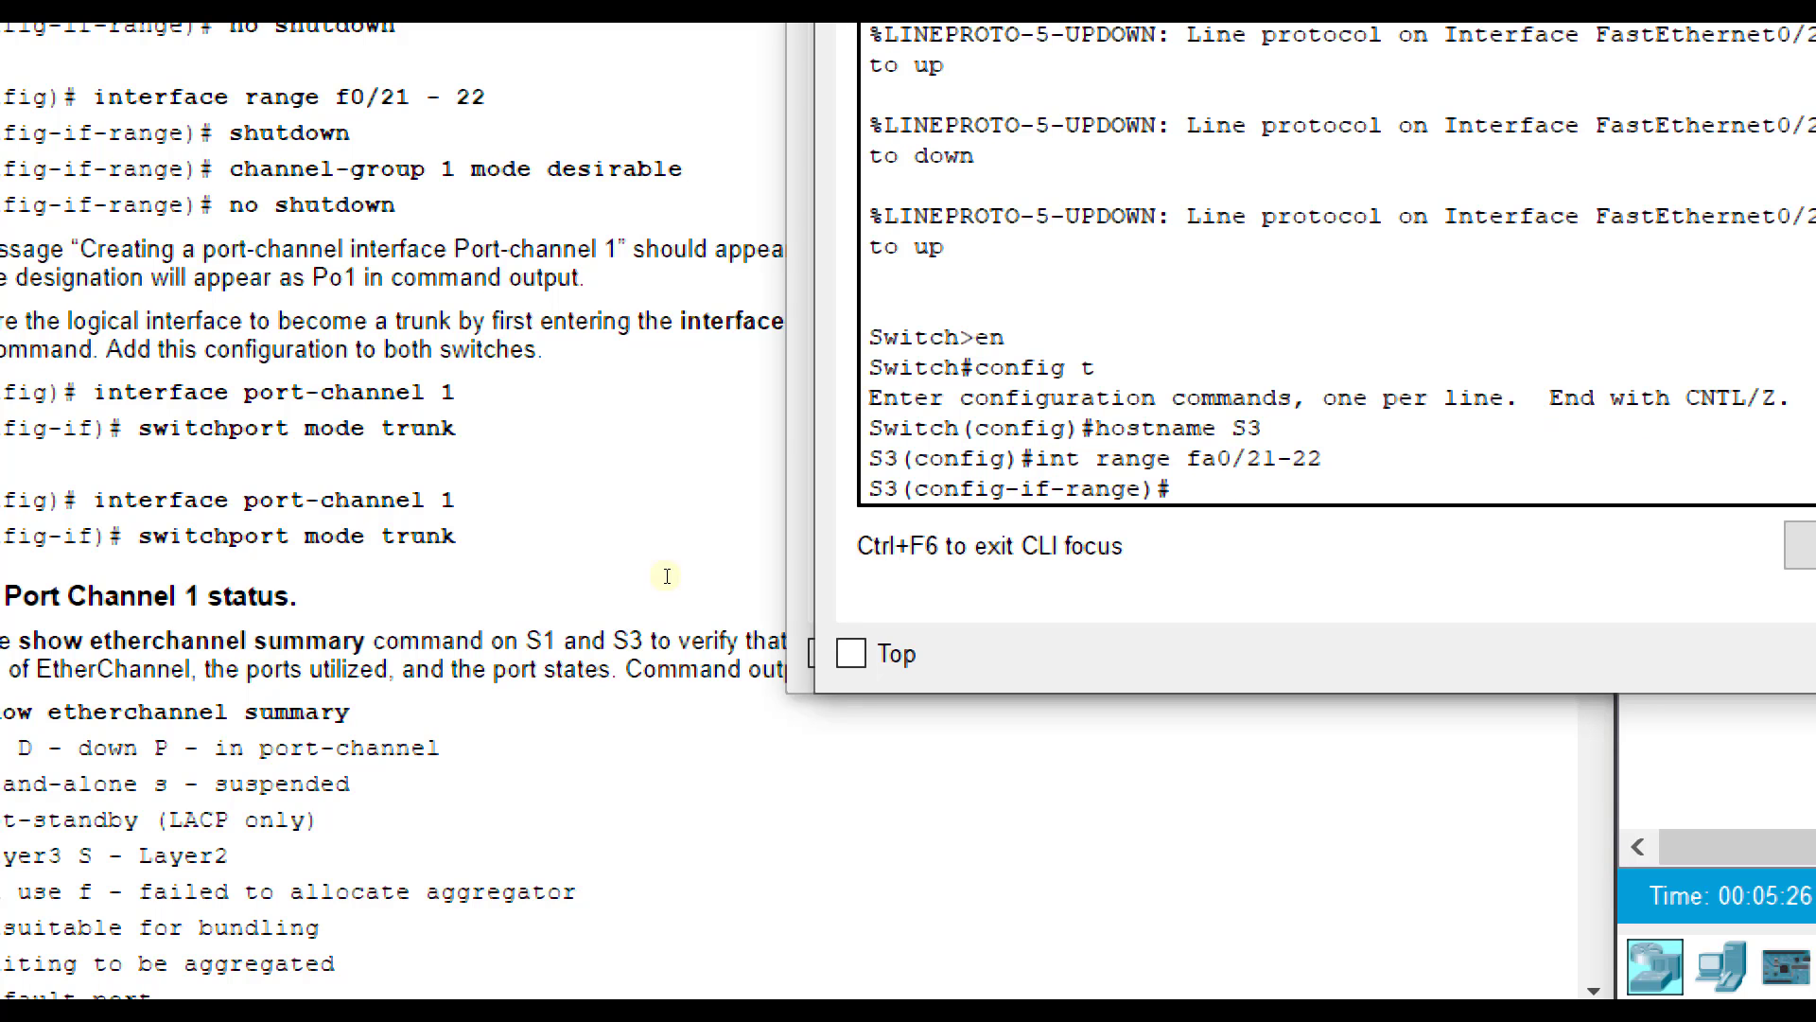
{"action": "type", "text": "no"}
{"action": "key", "text": "BackSpace"}
{"action": "key", "text": "BackSpace"}
{"action": "key", "text": "BackSpace"}
{"action": "type", "text": "shutdown"}
{"action": "key", "text": "Return"}
{"action": "key", "text": "Return"}
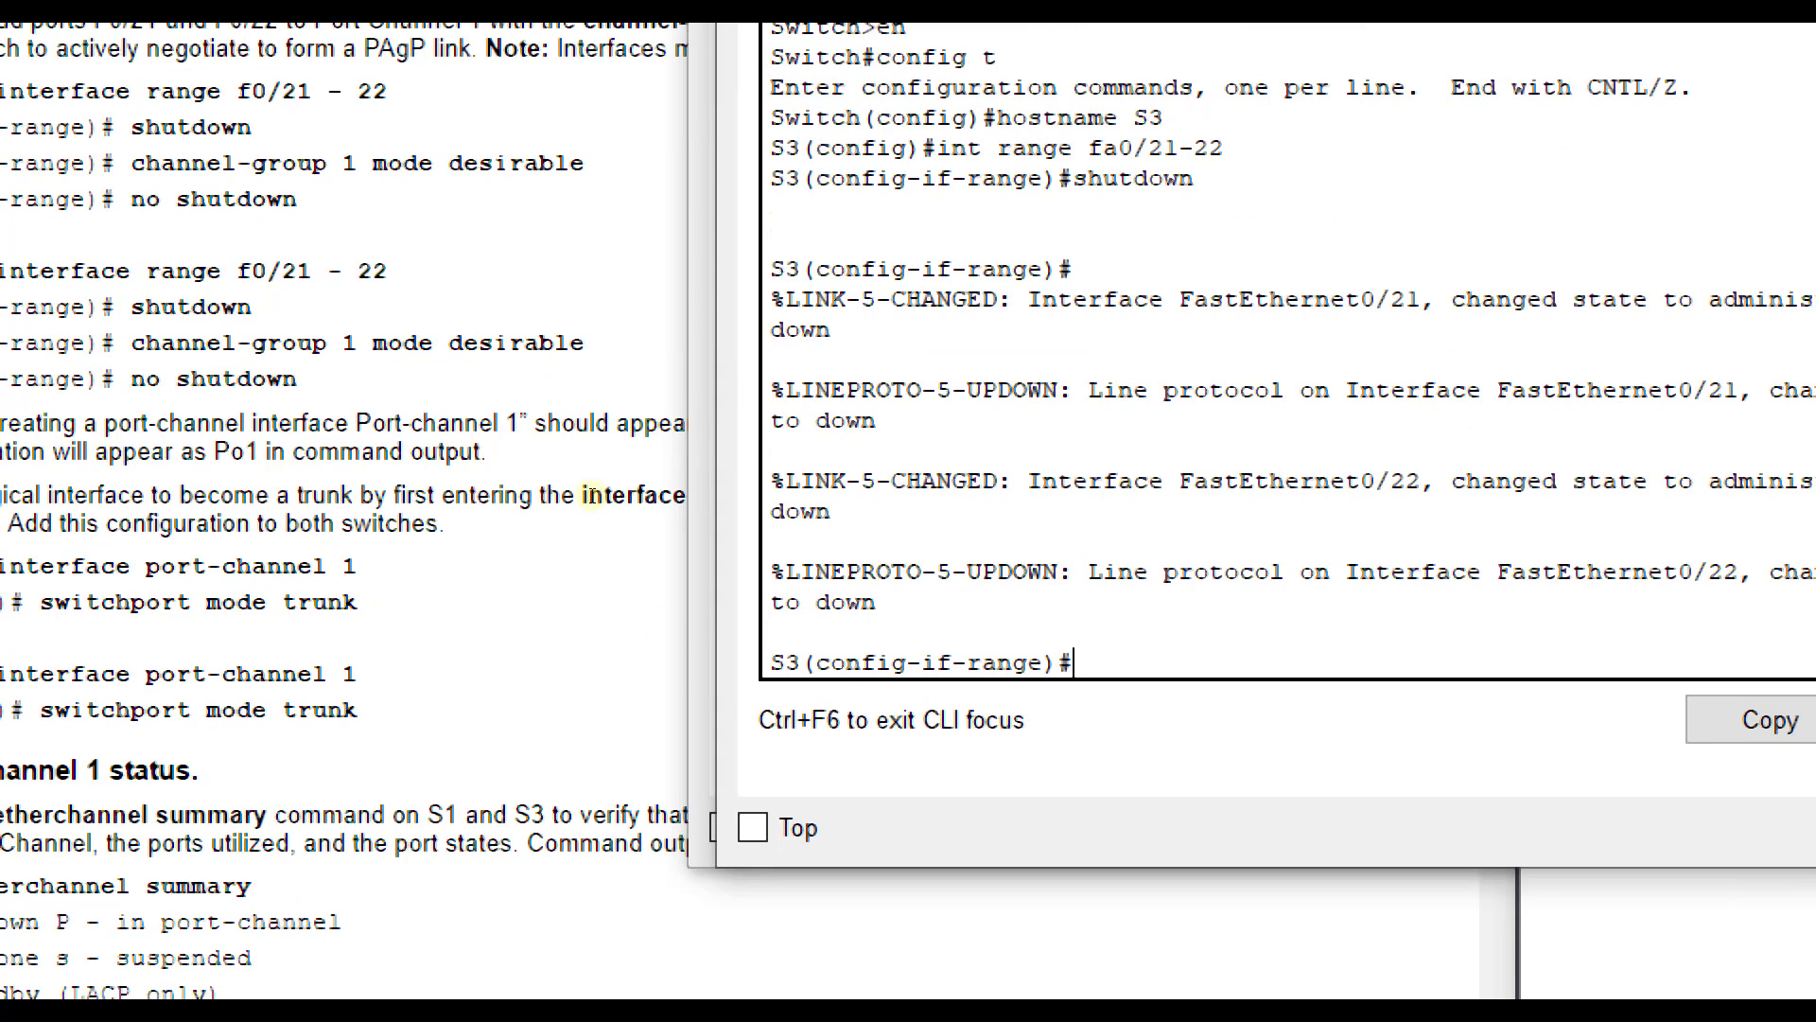
- Add S3's Fa0/21-22 to channel-group 1 in desirable mode and re-enable them
{"action": "type", "text": "channel-group 1 mode des"}
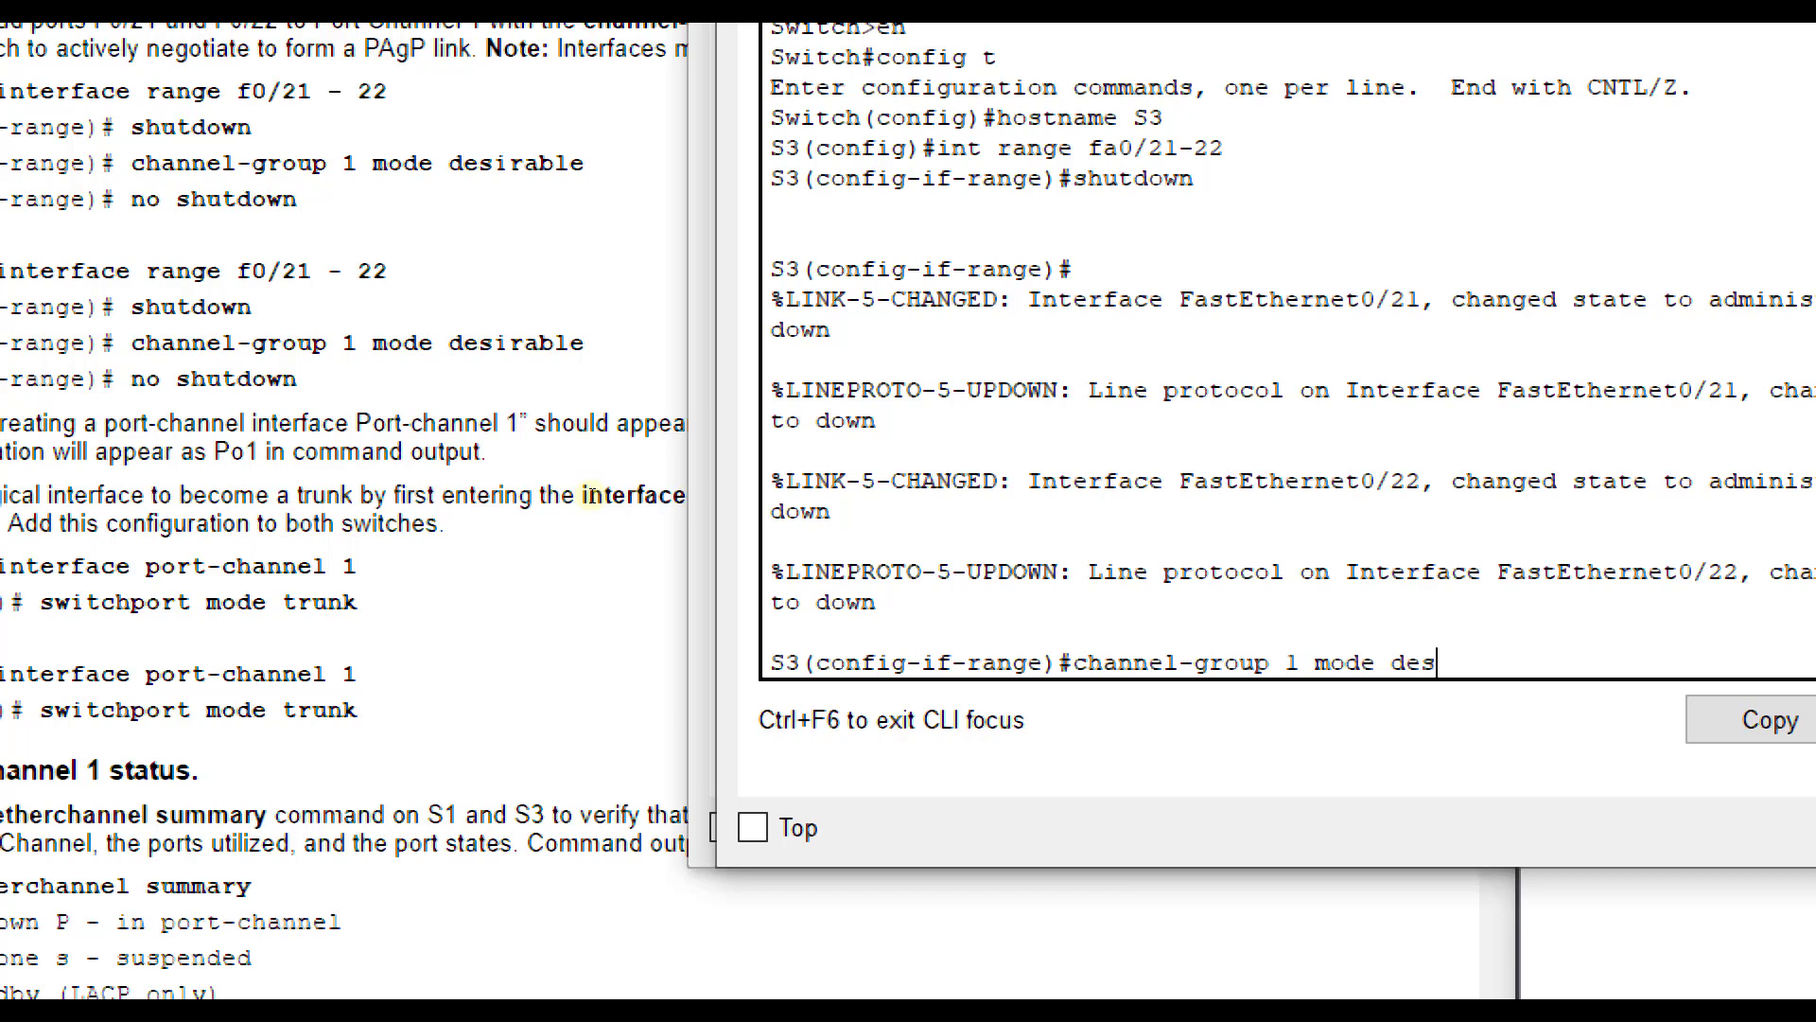
{"action": "type", "text": "irable"}
{"action": "key", "text": "Return"}
{"action": "key", "text": "Return"}
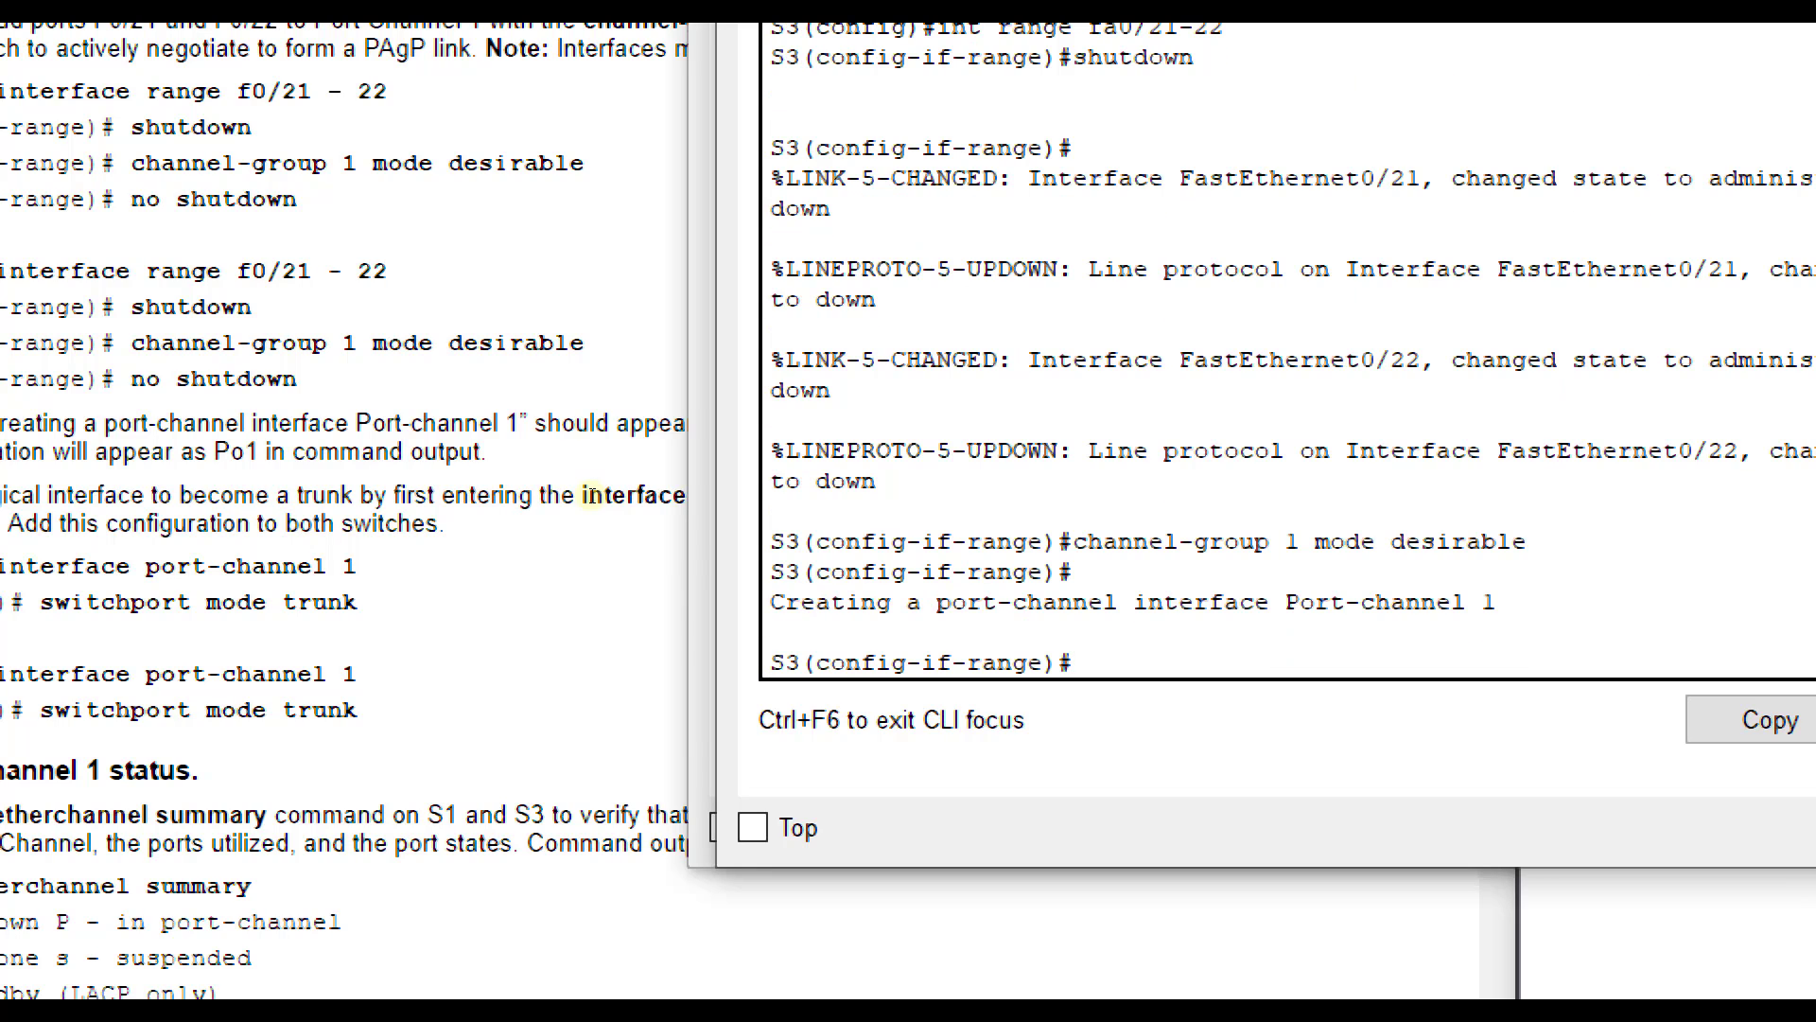
{"action": "type", "text": "no shutdown"}
{"action": "key", "text": "Return"}
{"action": "key", "text": "Return"}
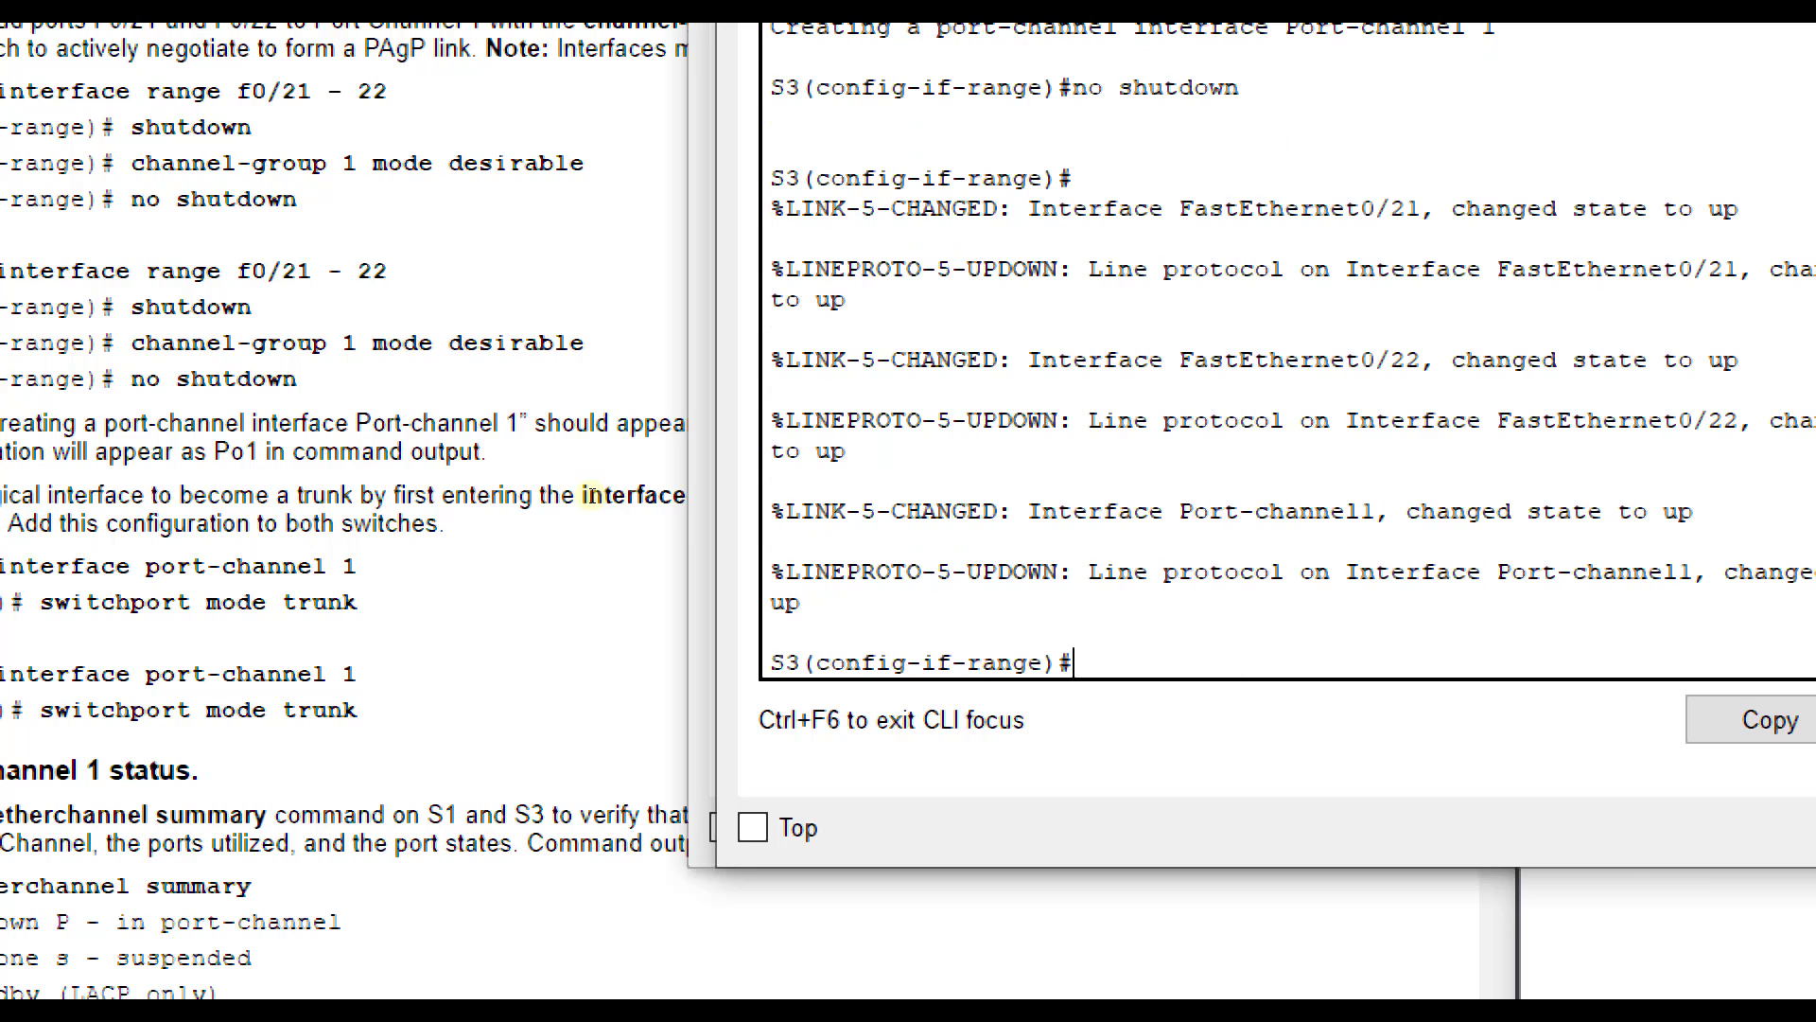
{"action": "type", "text": "exit"}
{"action": "key", "text": "Return"}
- Set interface Port-channel 1 on S3 to switchport mode trunk
{"action": "type", "text": "int port-channel 1"}
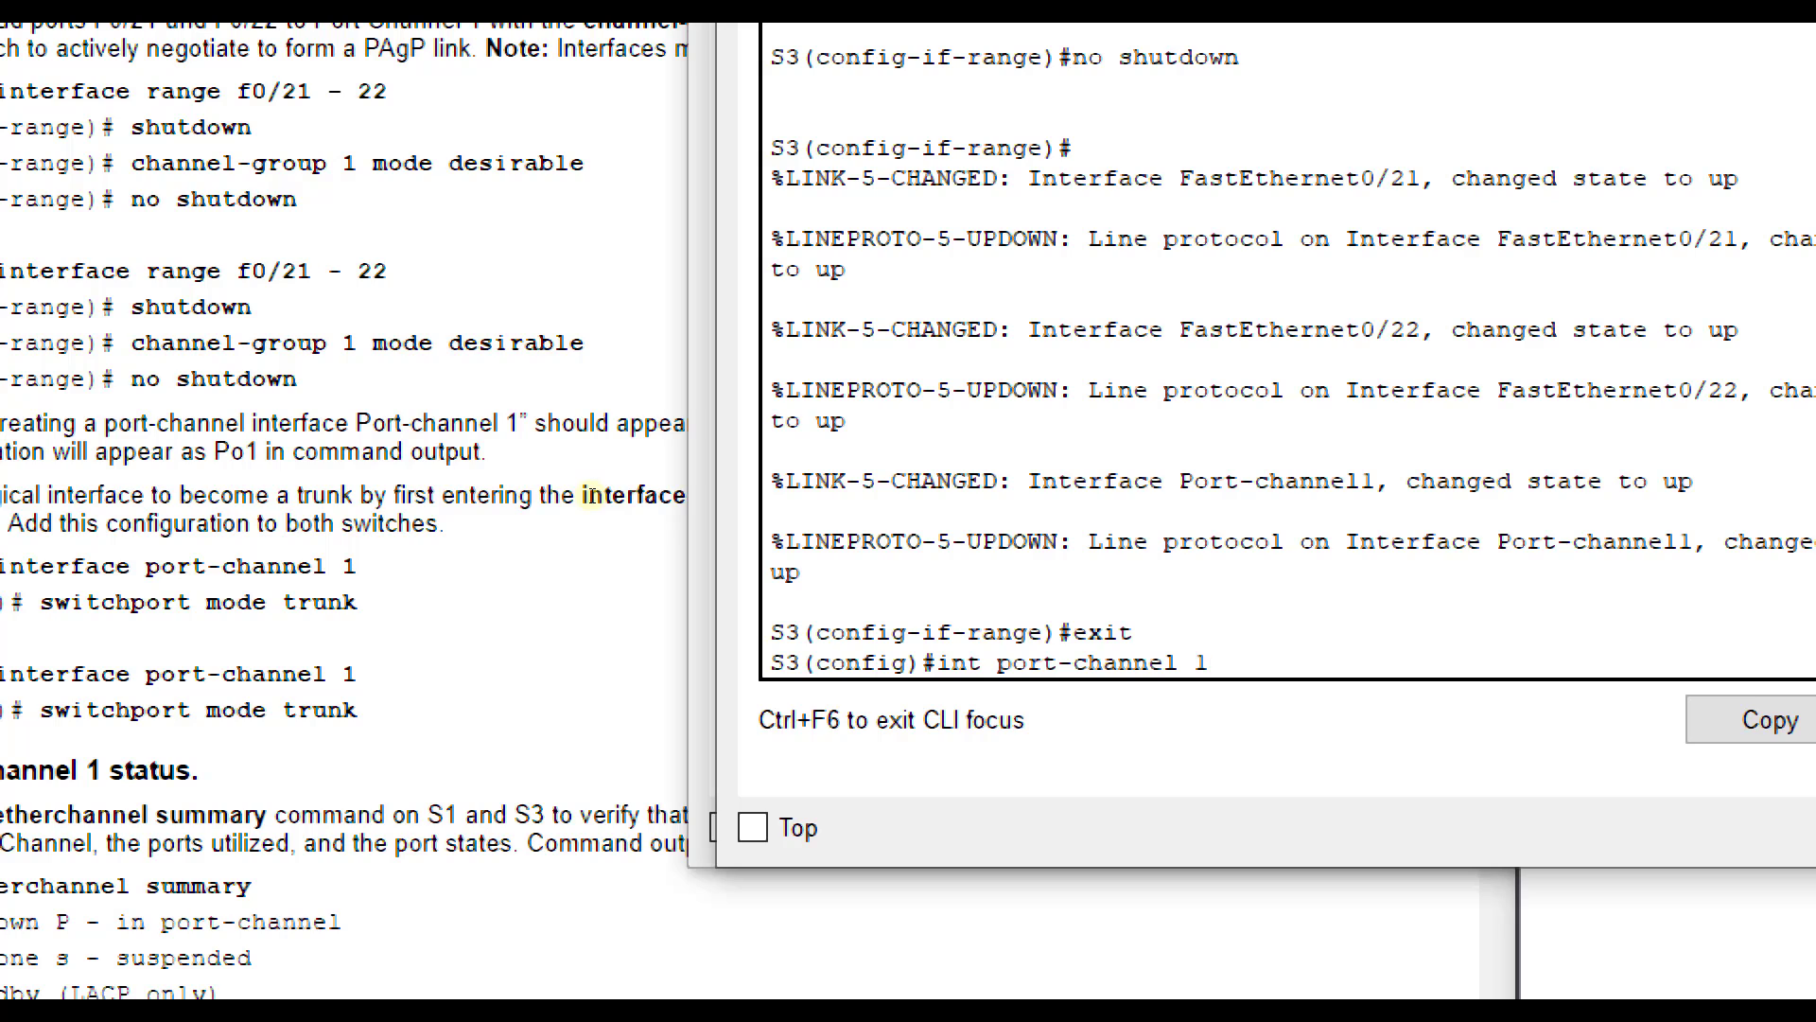
{"action": "key", "text": "Return"}
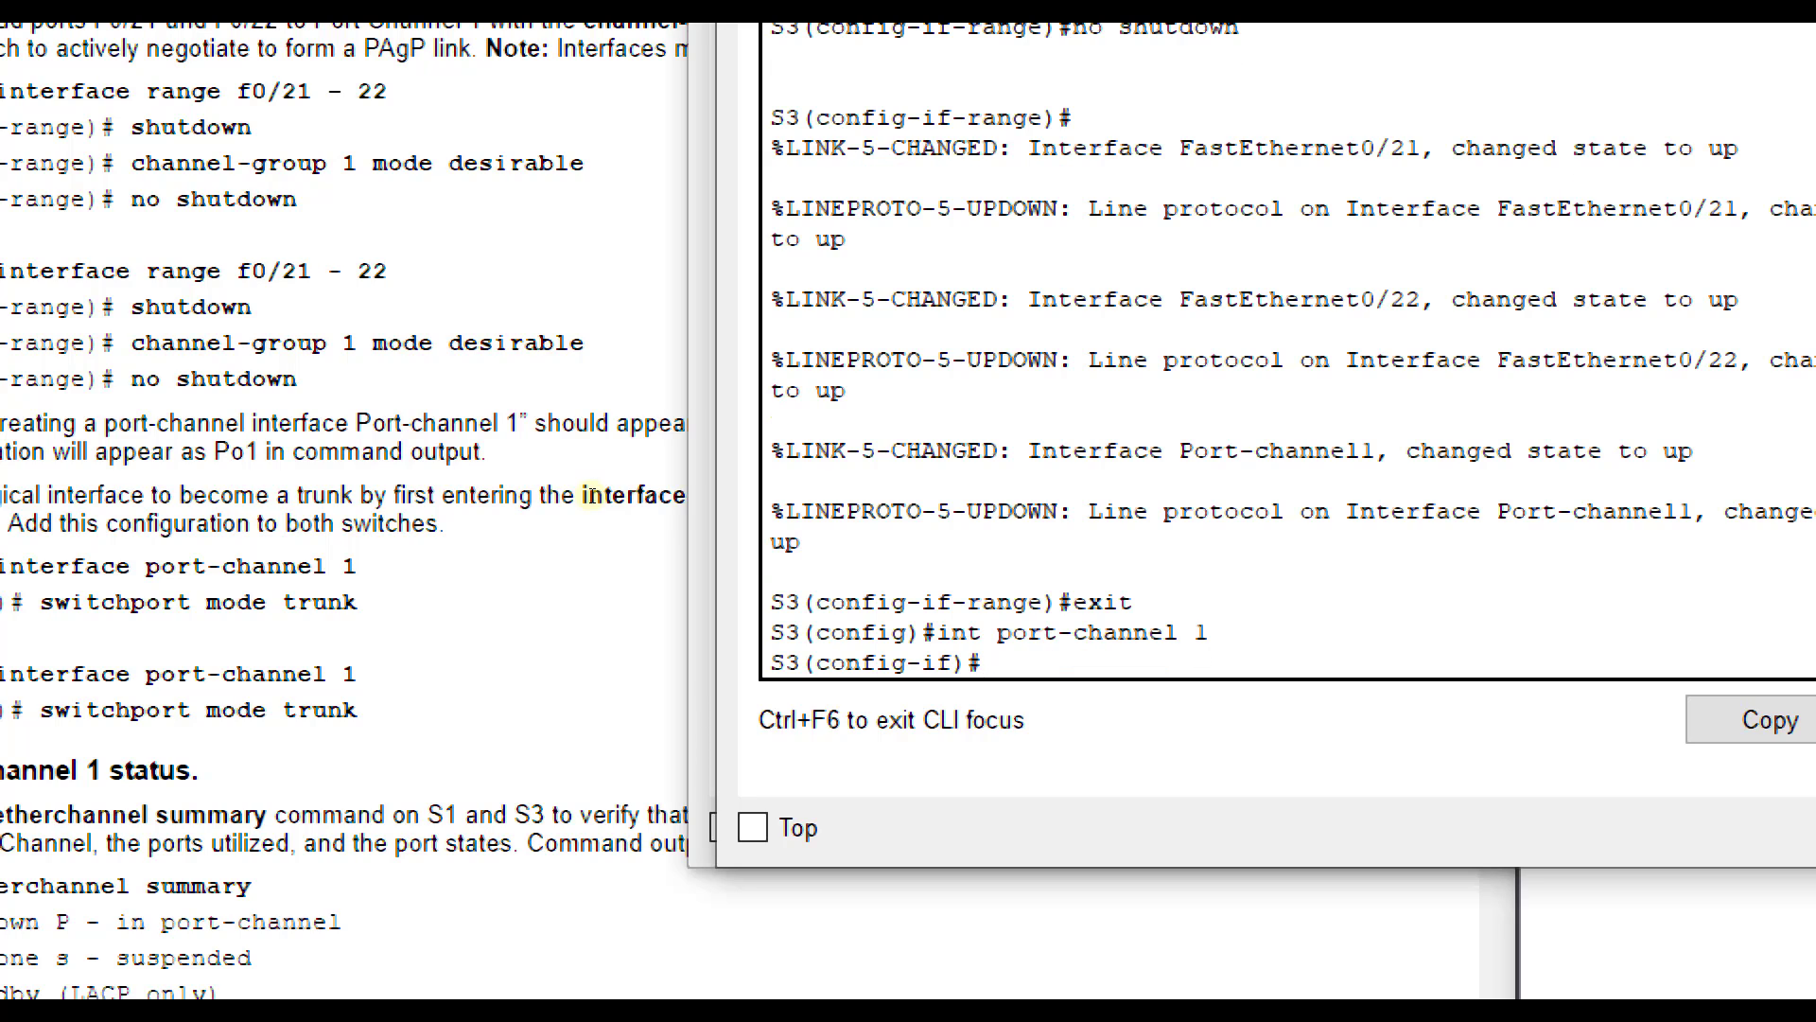
{"action": "type", "text": "switchport mode trunk"}
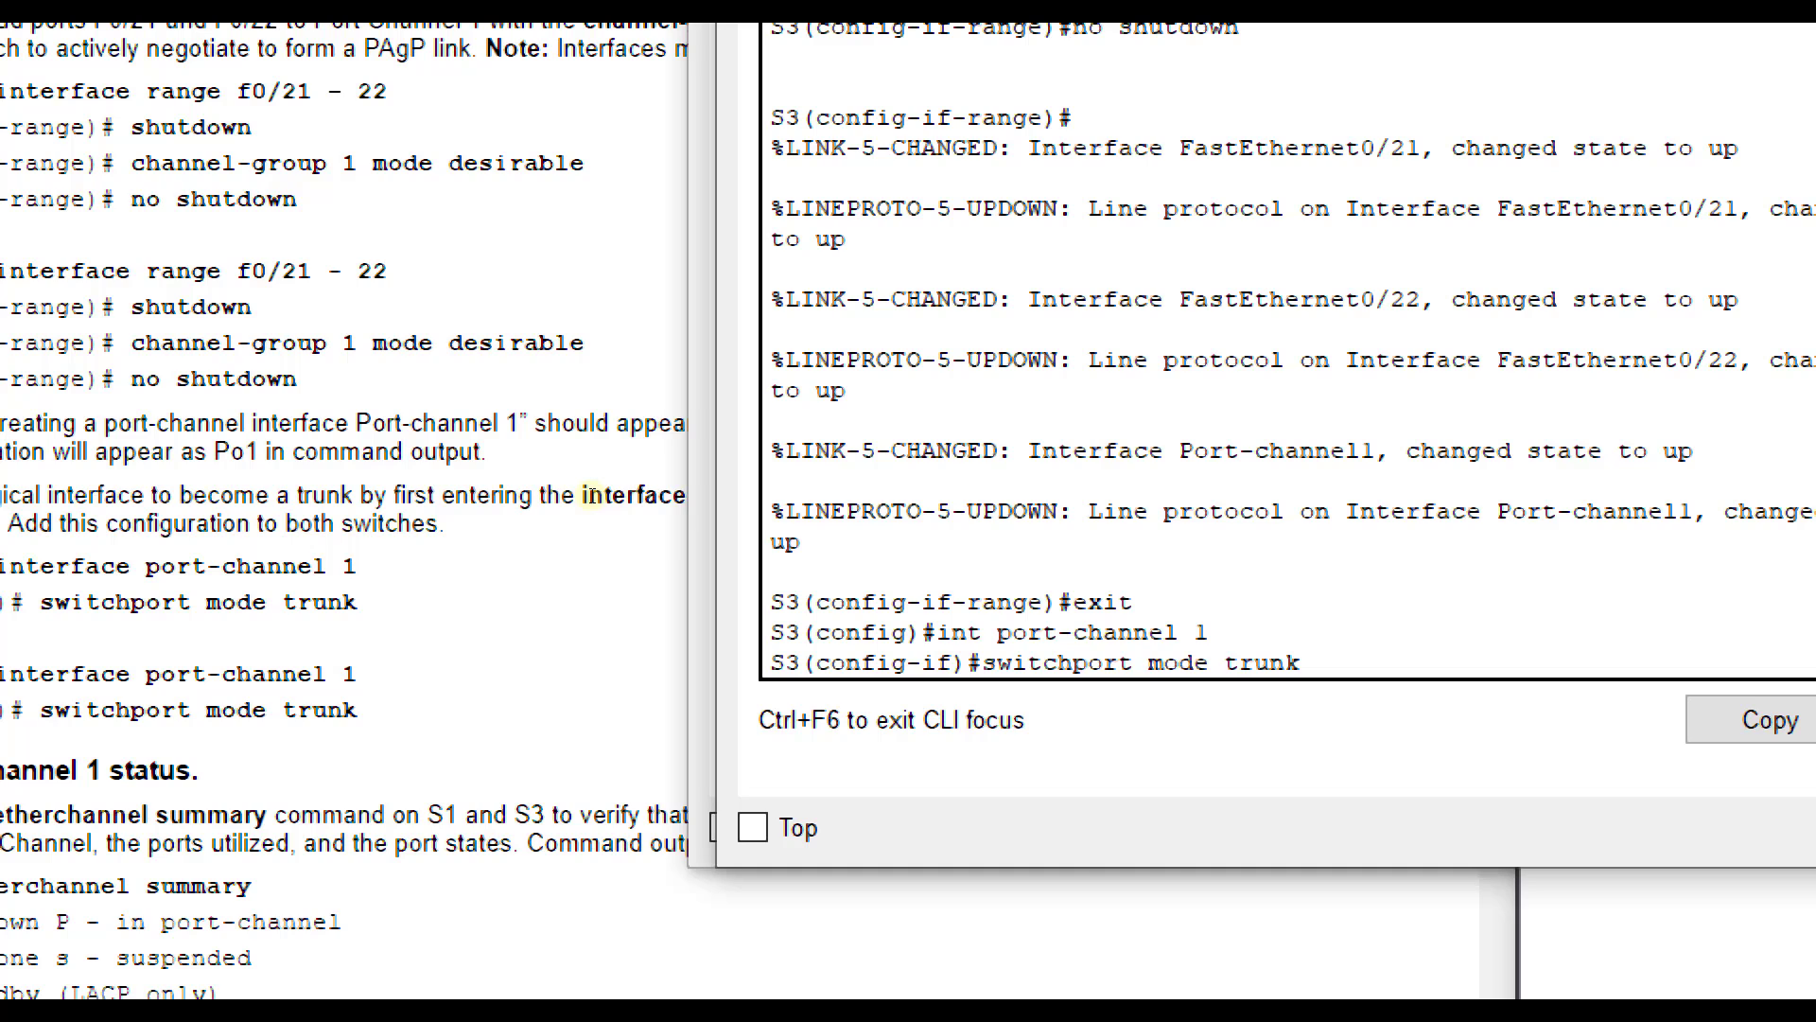
{"action": "key", "text": "Return"}
{"action": "type", "text": "exit"}
{"action": "key", "text": "Return"}
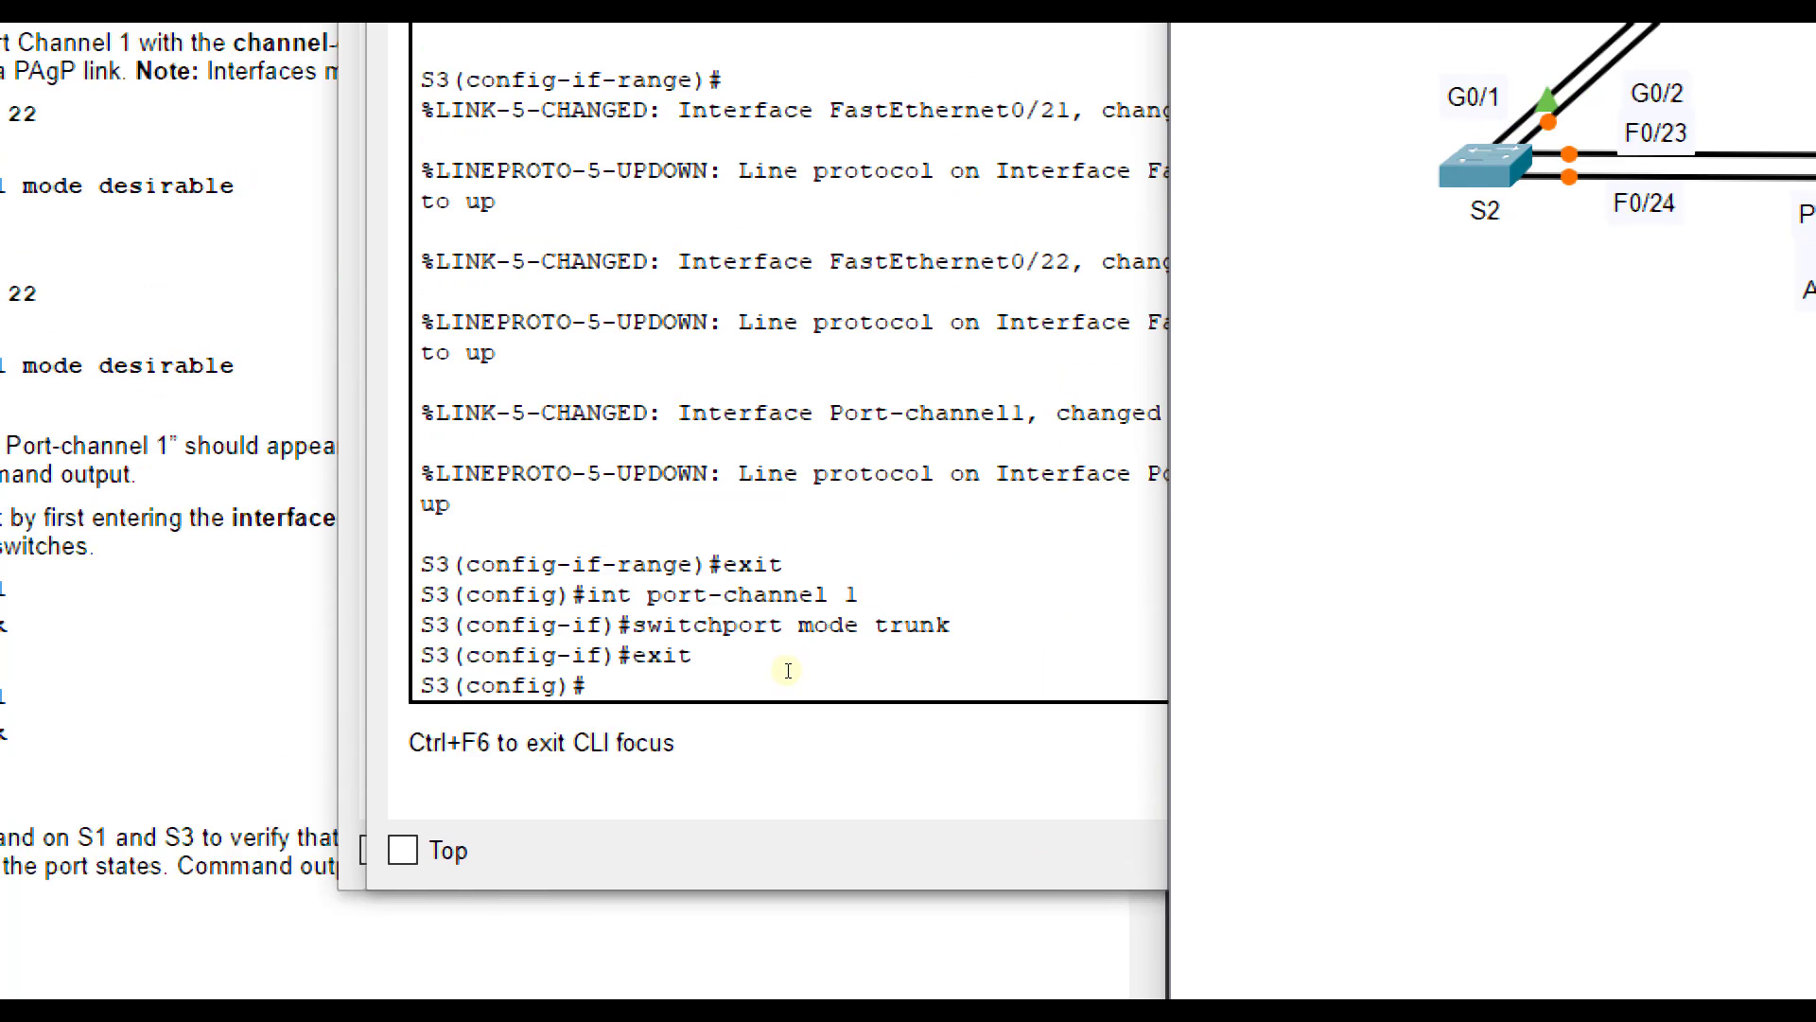
{"action": "left_click", "coordinate": [788, 327]}
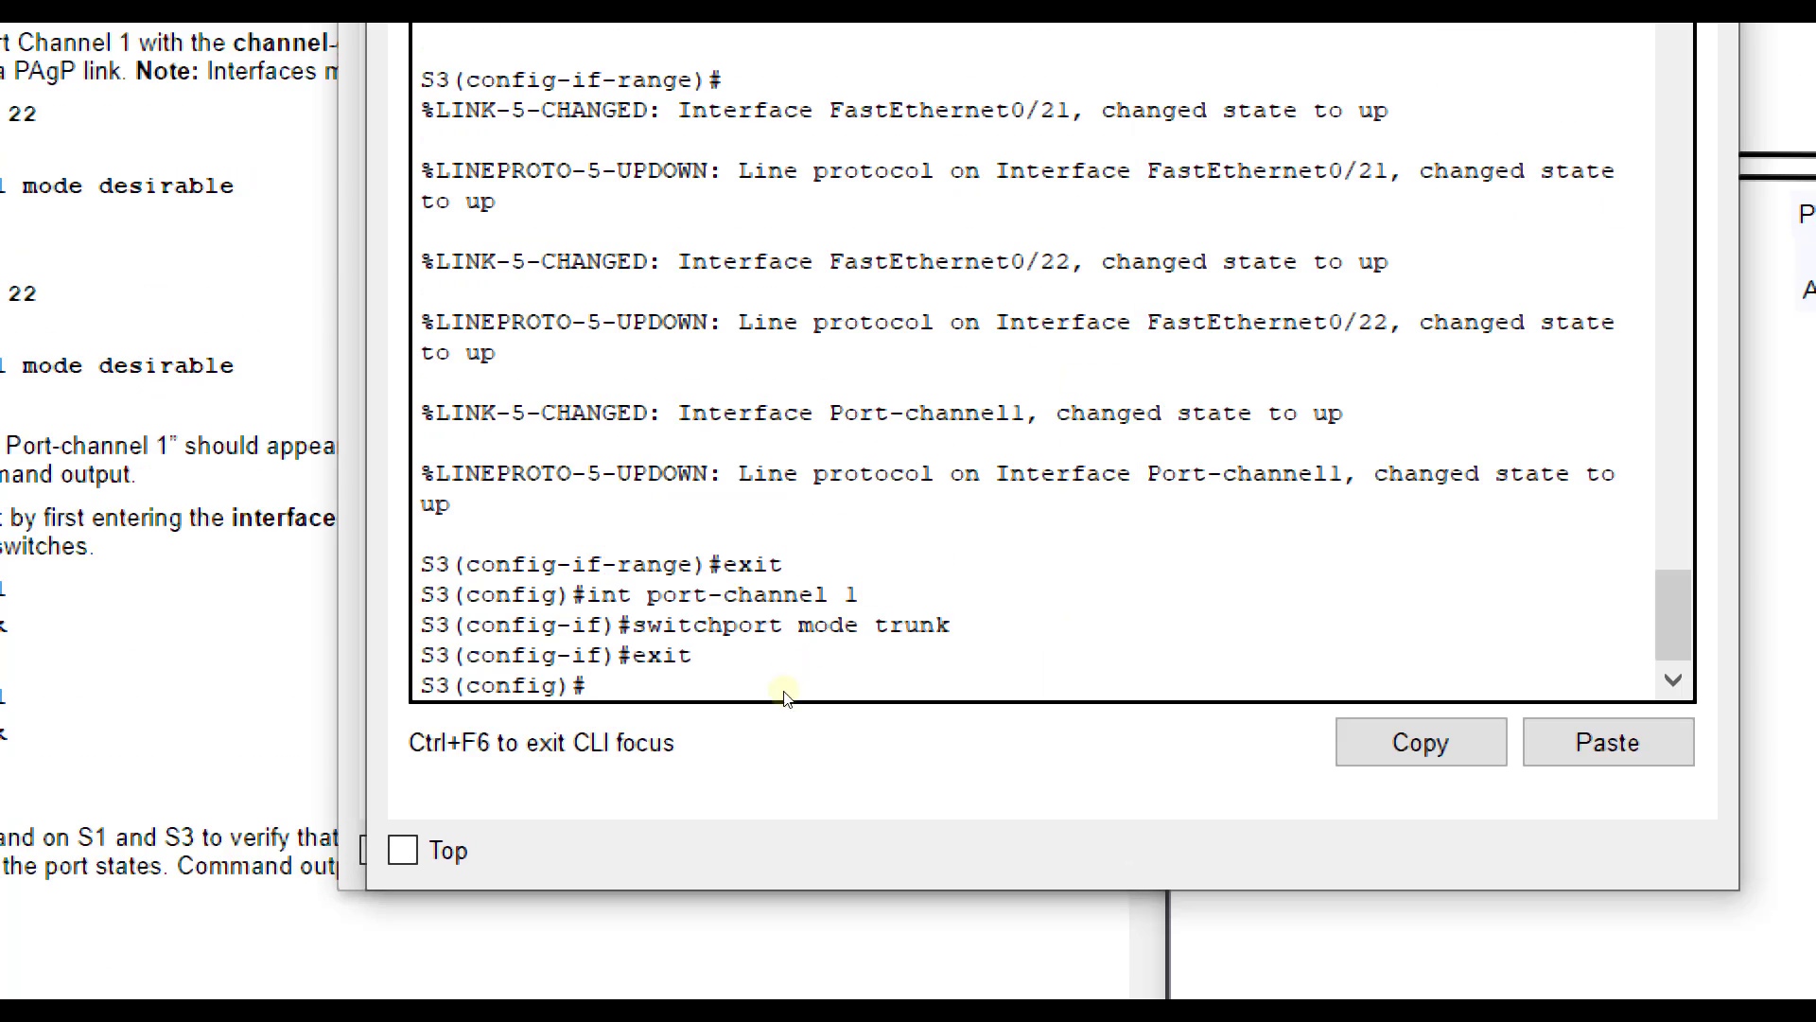
- Run do show etherchannel summary on S3 and highlight Po1's SU flags and PAgP protocol
{"action": "type", "text": "do show ethernchannel summary"}
{"action": "key", "text": "Return"}
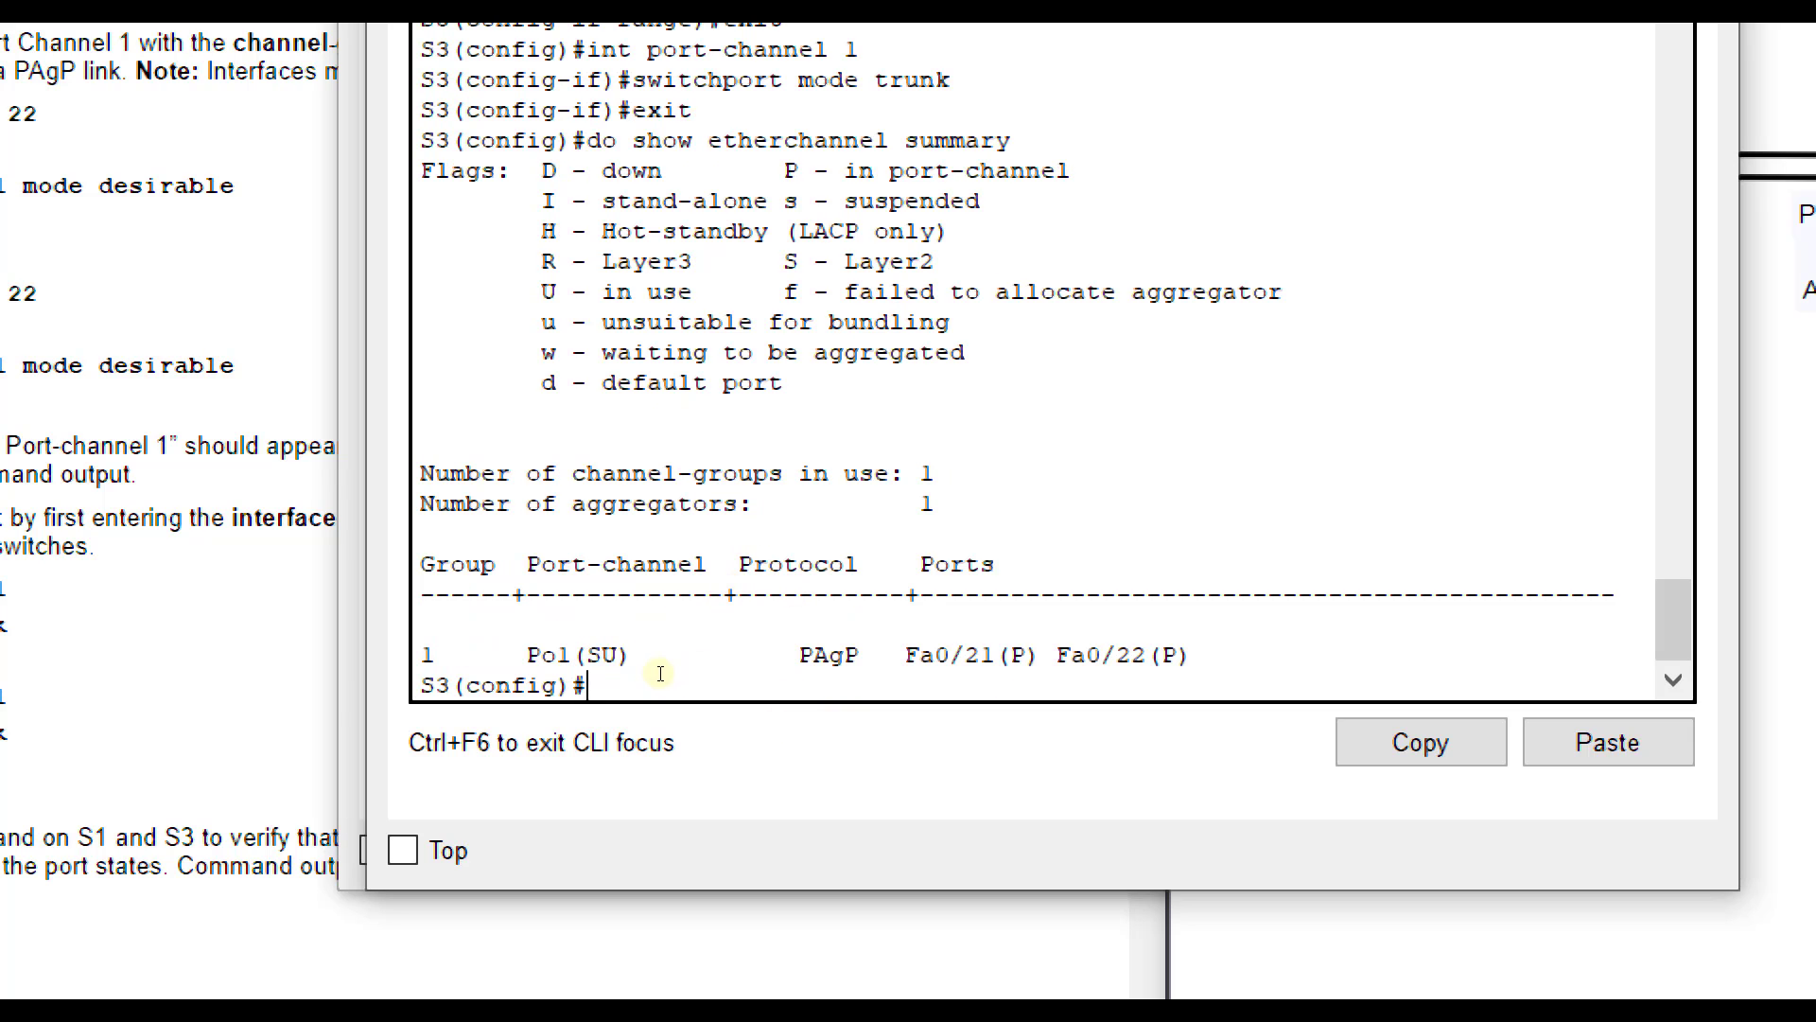
{"action": "left_click_drag", "start_coordinate": [633, 658], "coordinate": [587, 658]}
{"action": "left_click", "coordinate": [625, 658]}
{"action": "left_click_drag", "start_coordinate": [606, 659], "coordinate": [629, 660]}
{"action": "left_click_drag", "start_coordinate": [742, 656], "coordinate": [725, 662]}
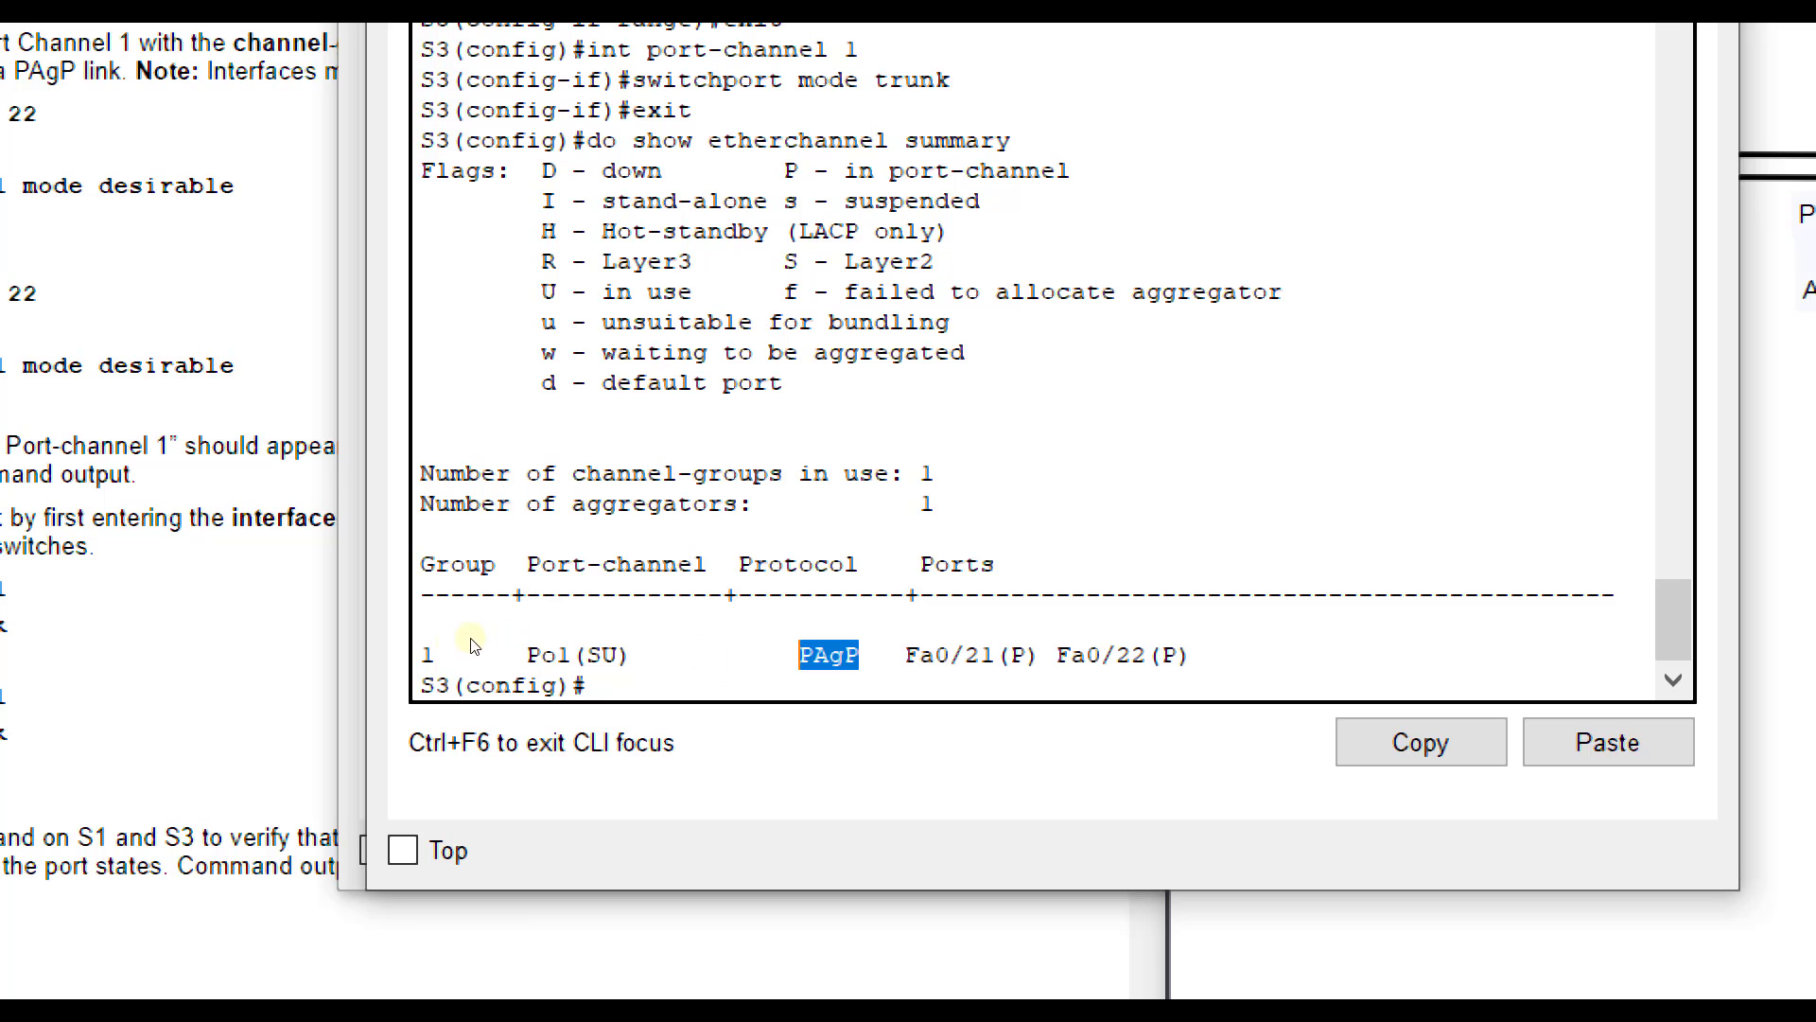
- Run do show etherchannel summary on S1 and highlight the Po1 line
{"action": "key", "text": "alt+Tab"}
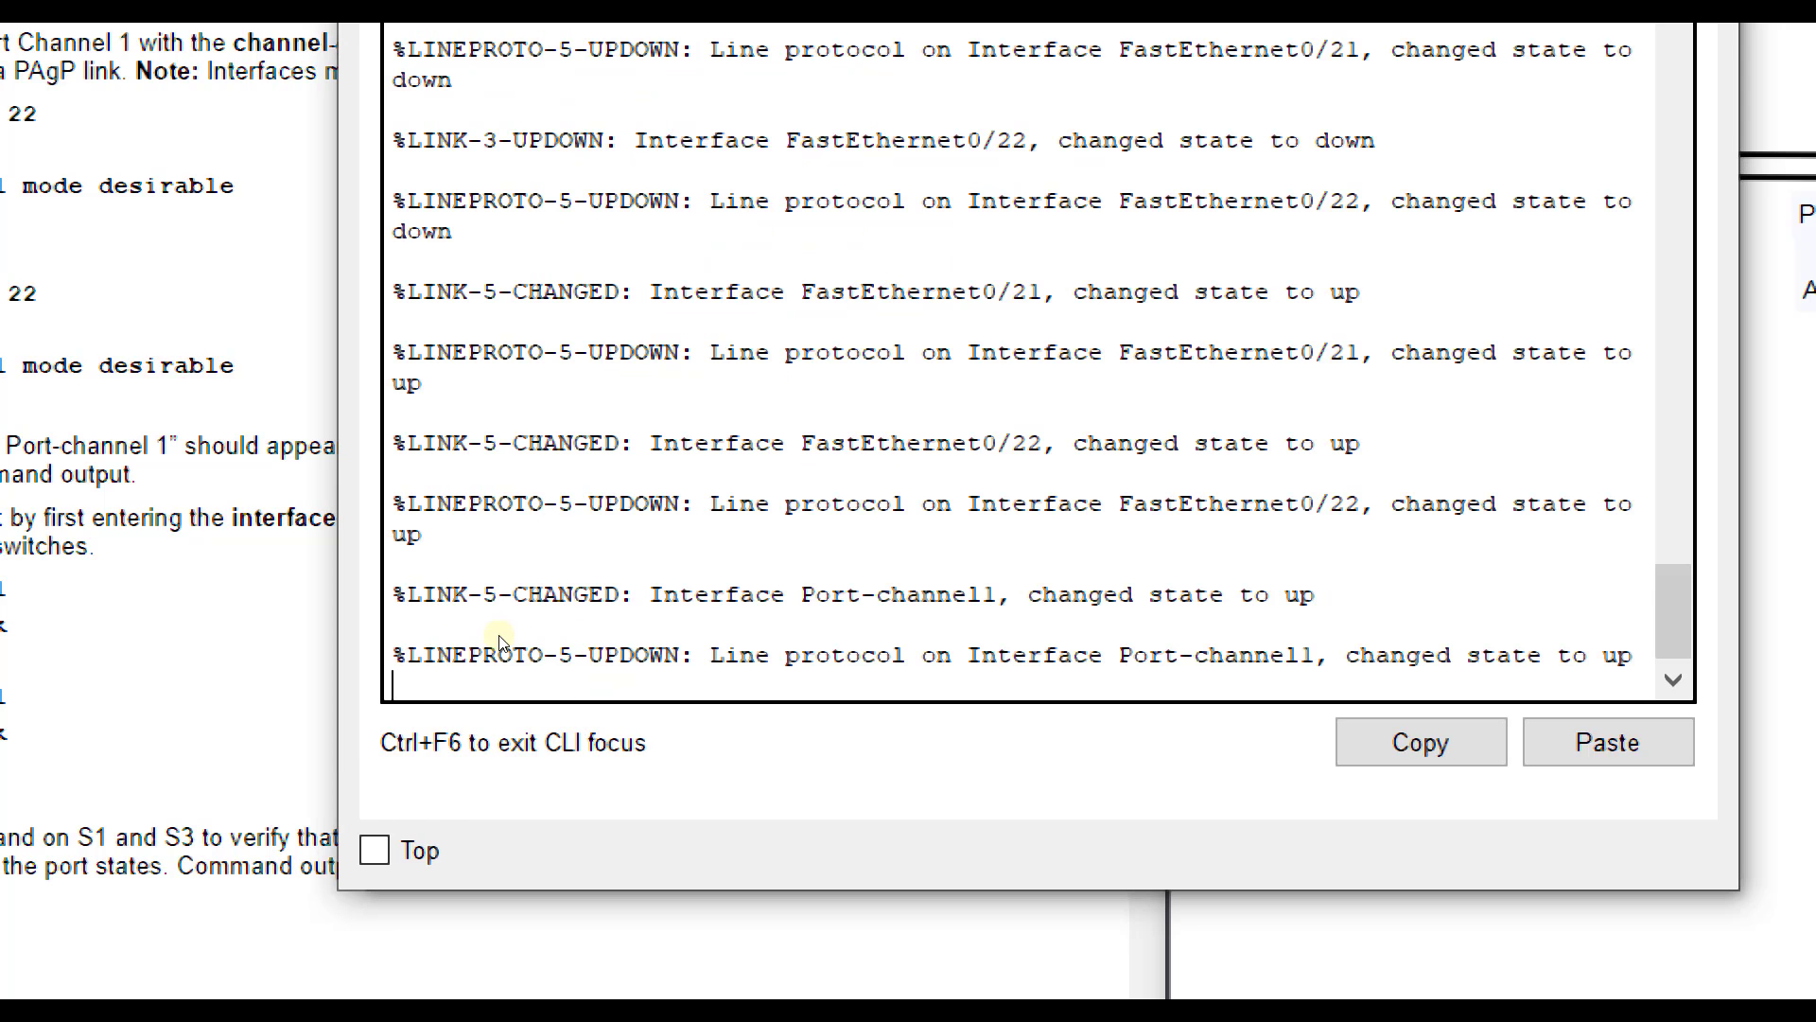
{"action": "key", "text": "Return"}
{"action": "type", "text": "do etherchannel summary"}
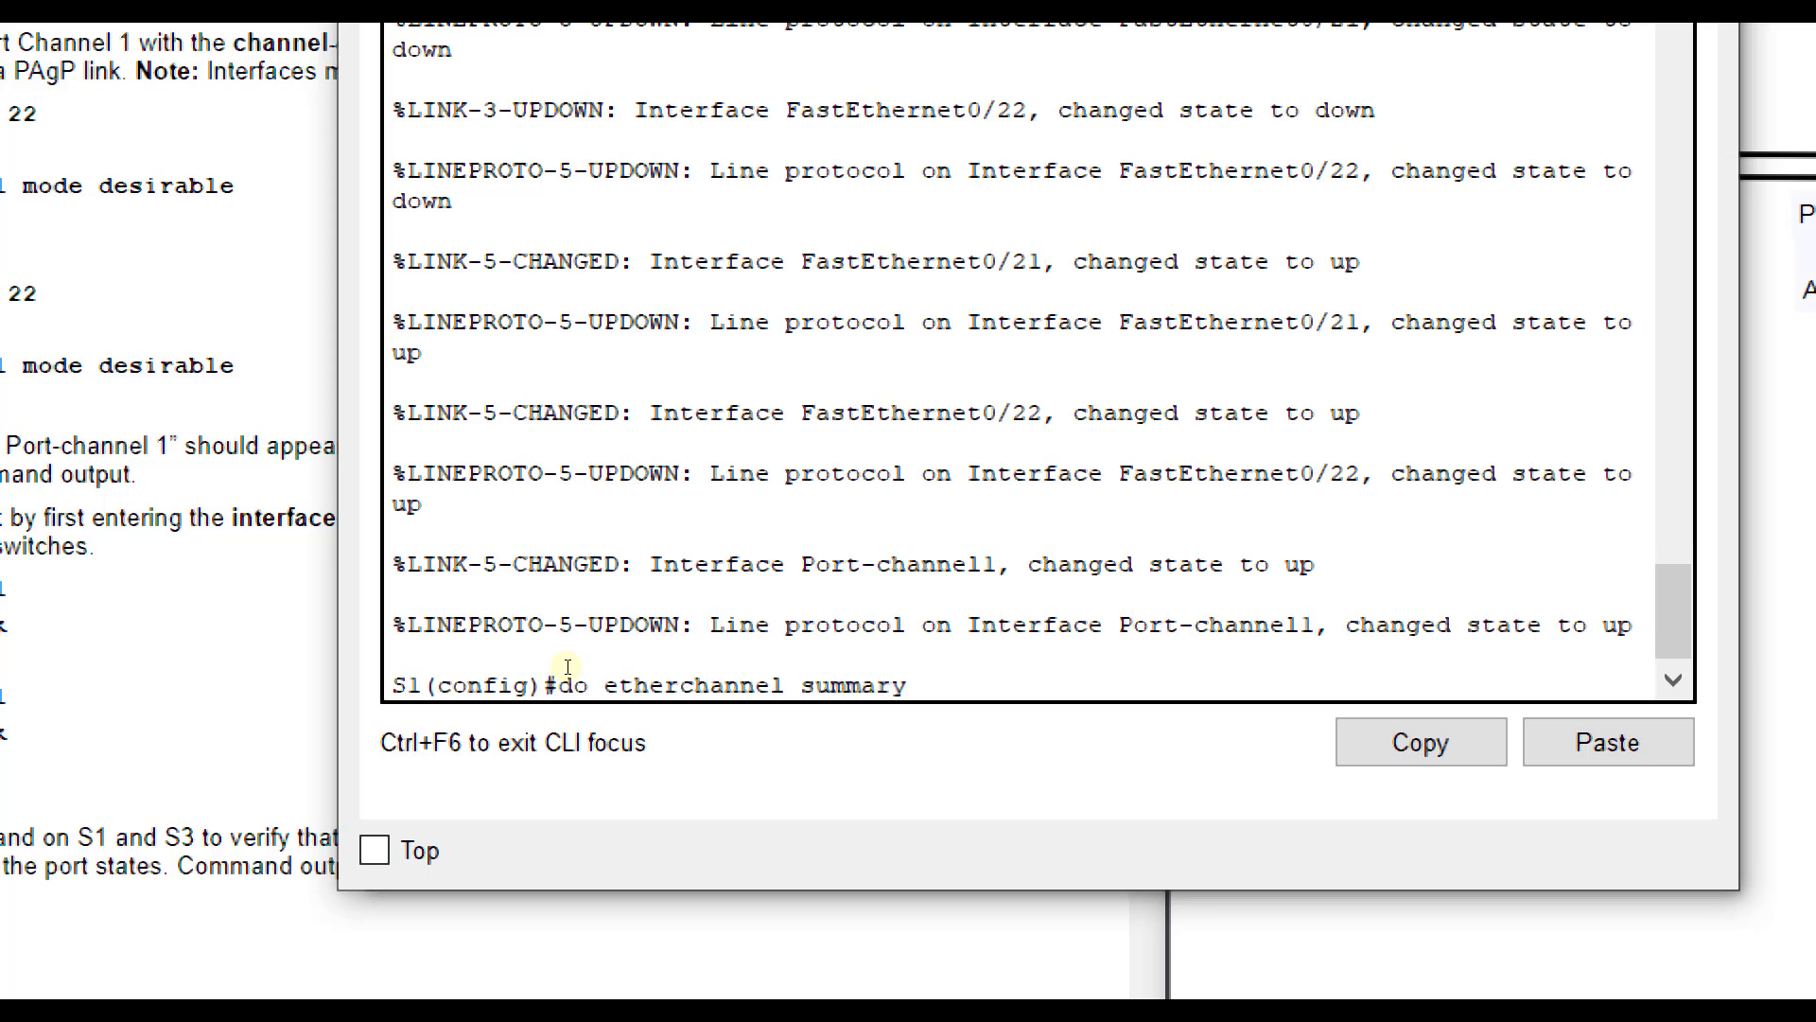
{"action": "key", "text": "Return"}
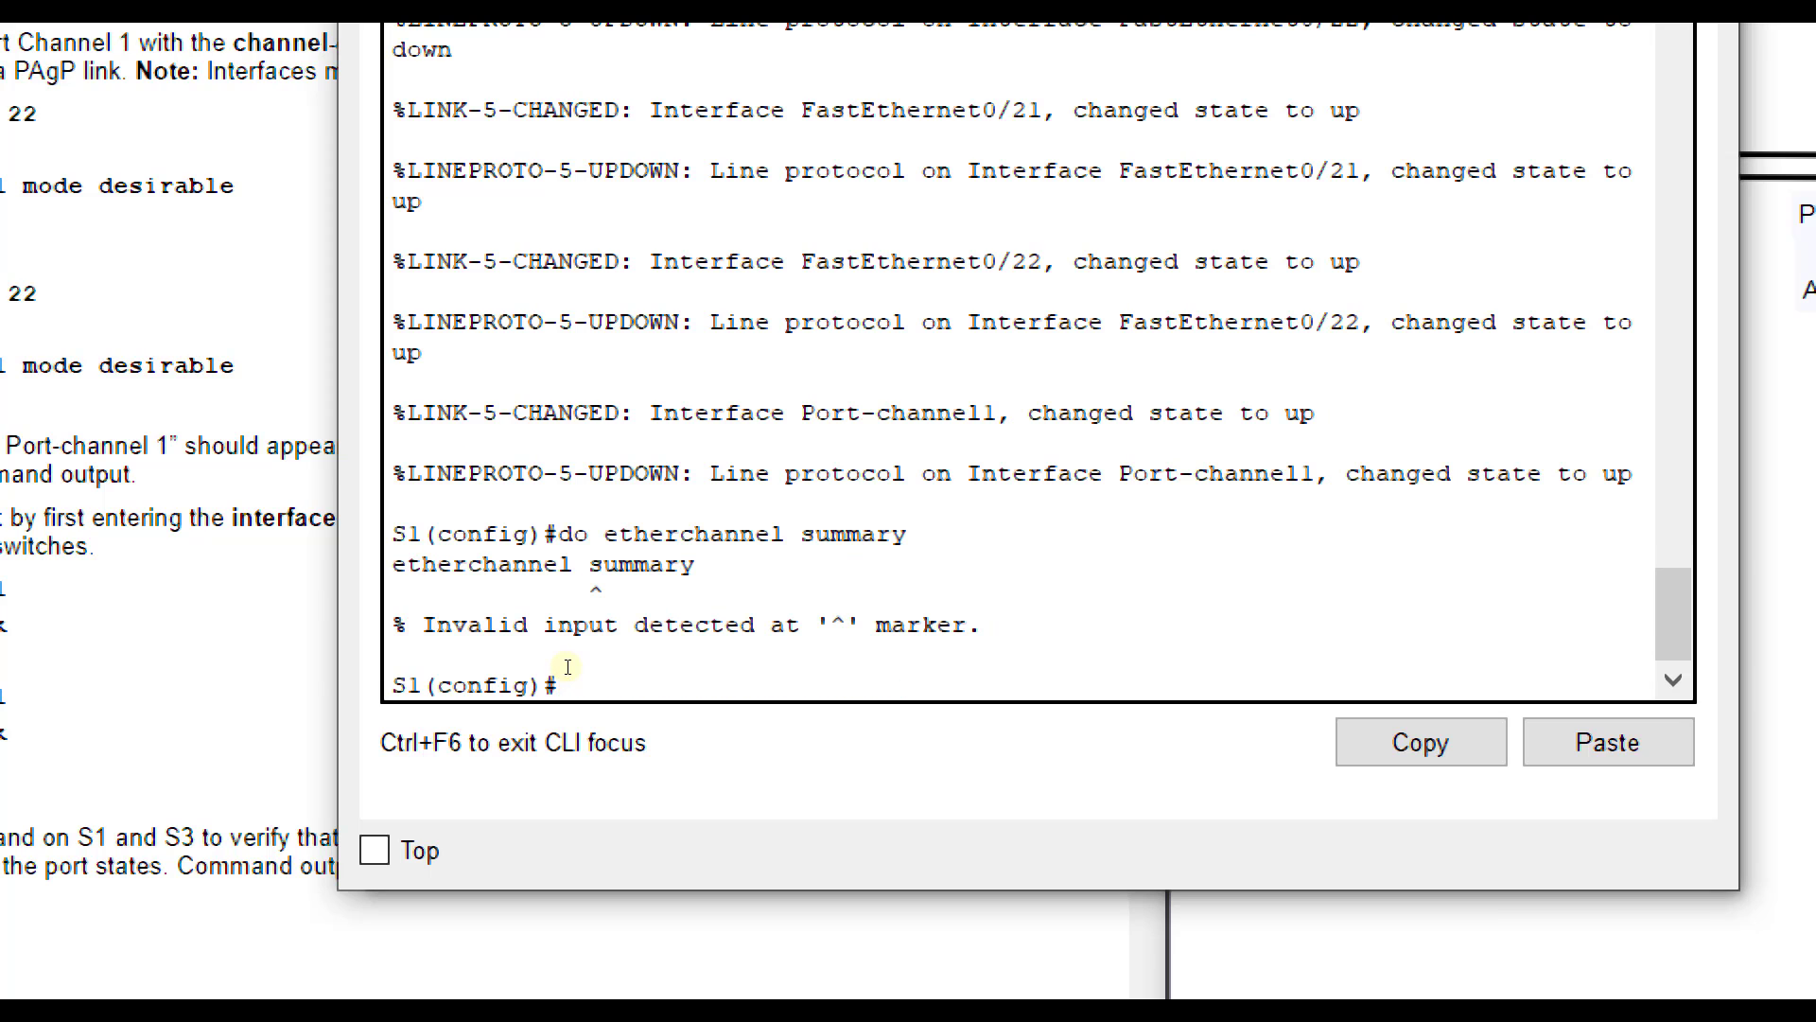
{"action": "key", "text": "Up"}
{"action": "key", "text": "Left"}
{"action": "key", "text": "Left"}
{"action": "key", "text": "Left"}
{"action": "key", "text": "Left"}
{"action": "key", "text": "Left"}
{"action": "key", "text": "Left"}
{"action": "key", "text": "Left"}
{"action": "key", "text": "Left"}
{"action": "key", "text": "Left"}
{"action": "key", "text": "Left"}
{"action": "key", "text": "Left"}
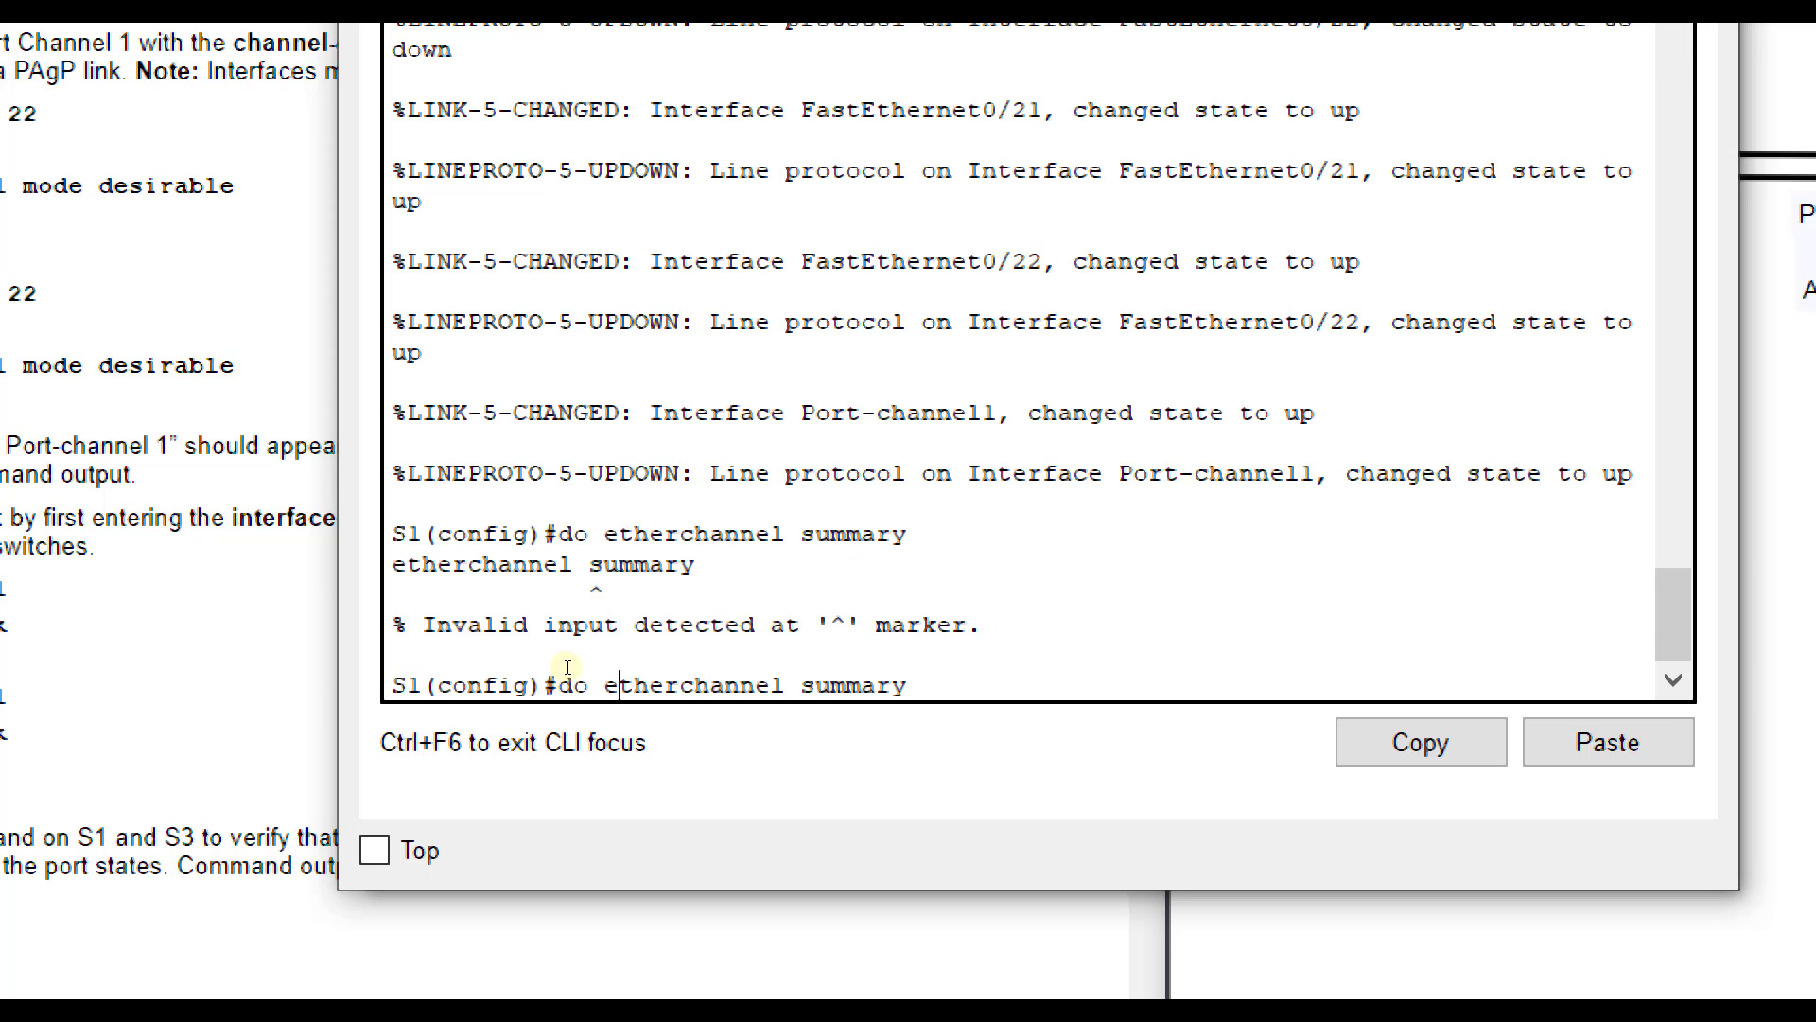
{"action": "type", "text": "show"}
{"action": "key", "text": "Return"}
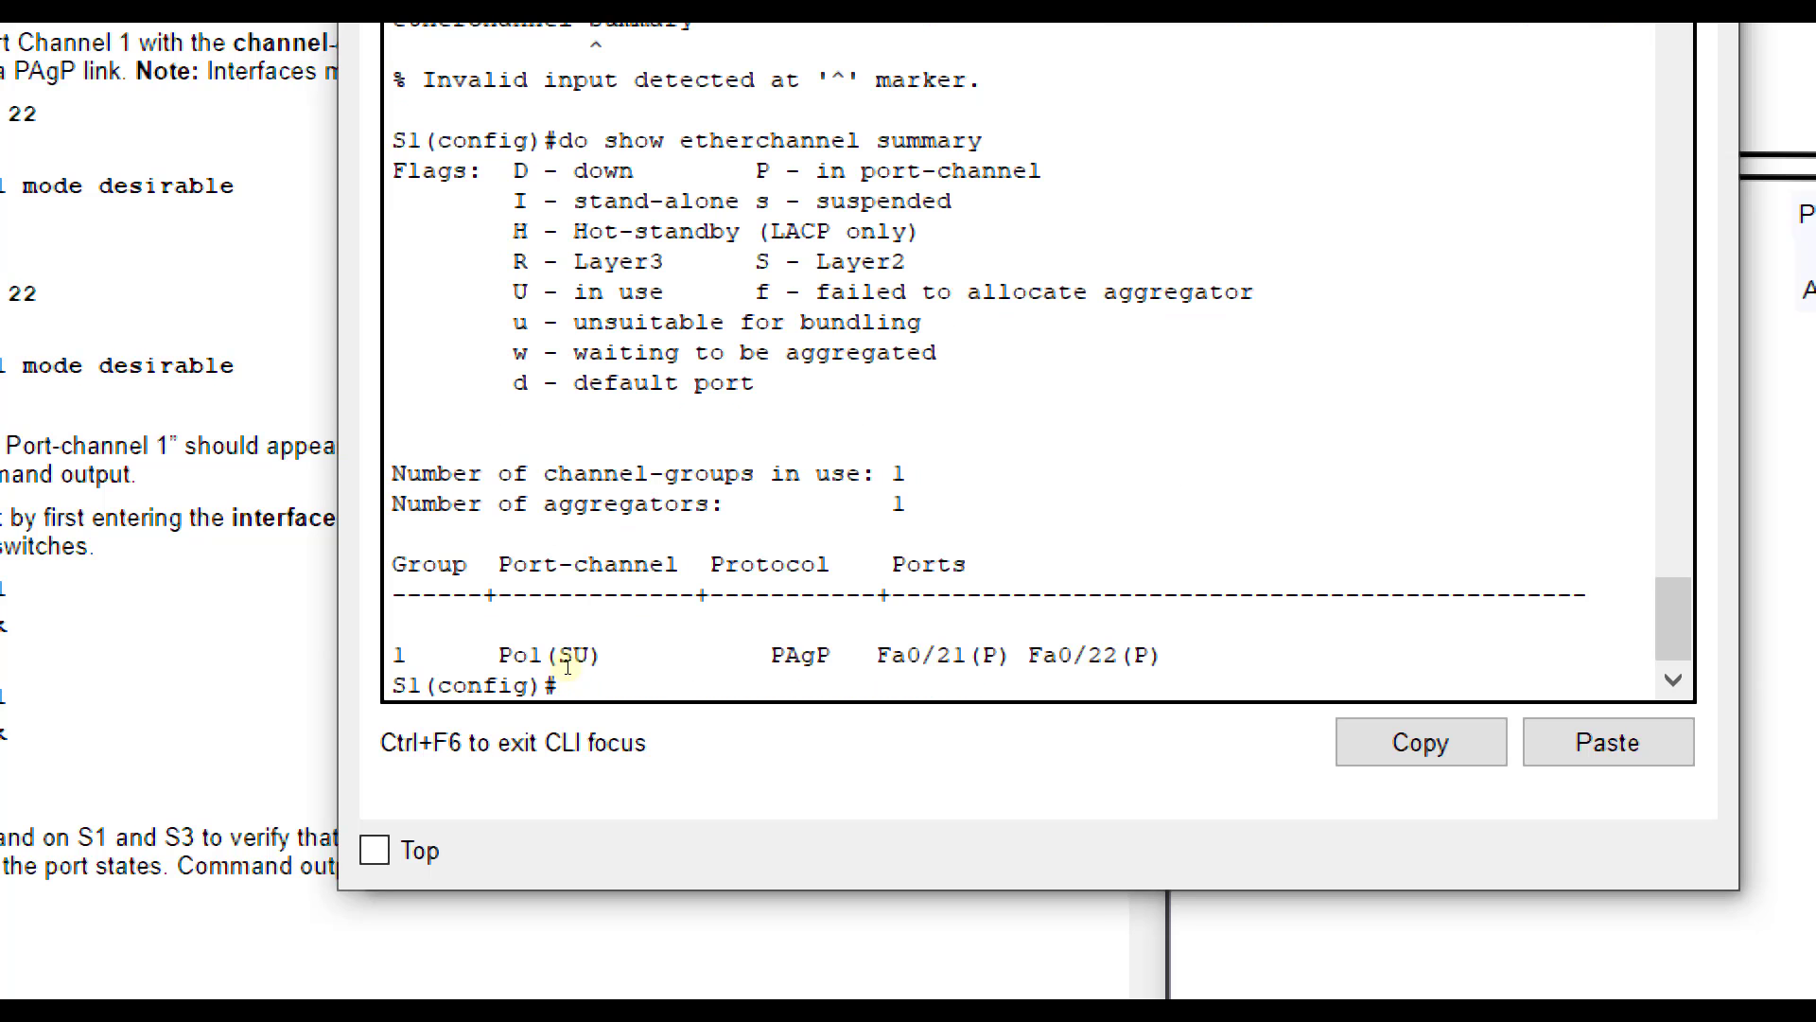
{"action": "left_click_drag", "start_coordinate": [1164, 658], "coordinate": [392, 657]}
{"action": "left_click", "coordinate": [866, 657]}
- Display S1's full do show etherchannel port-channel output
{"action": "type", "text": "do show etherchannel port-ch"}
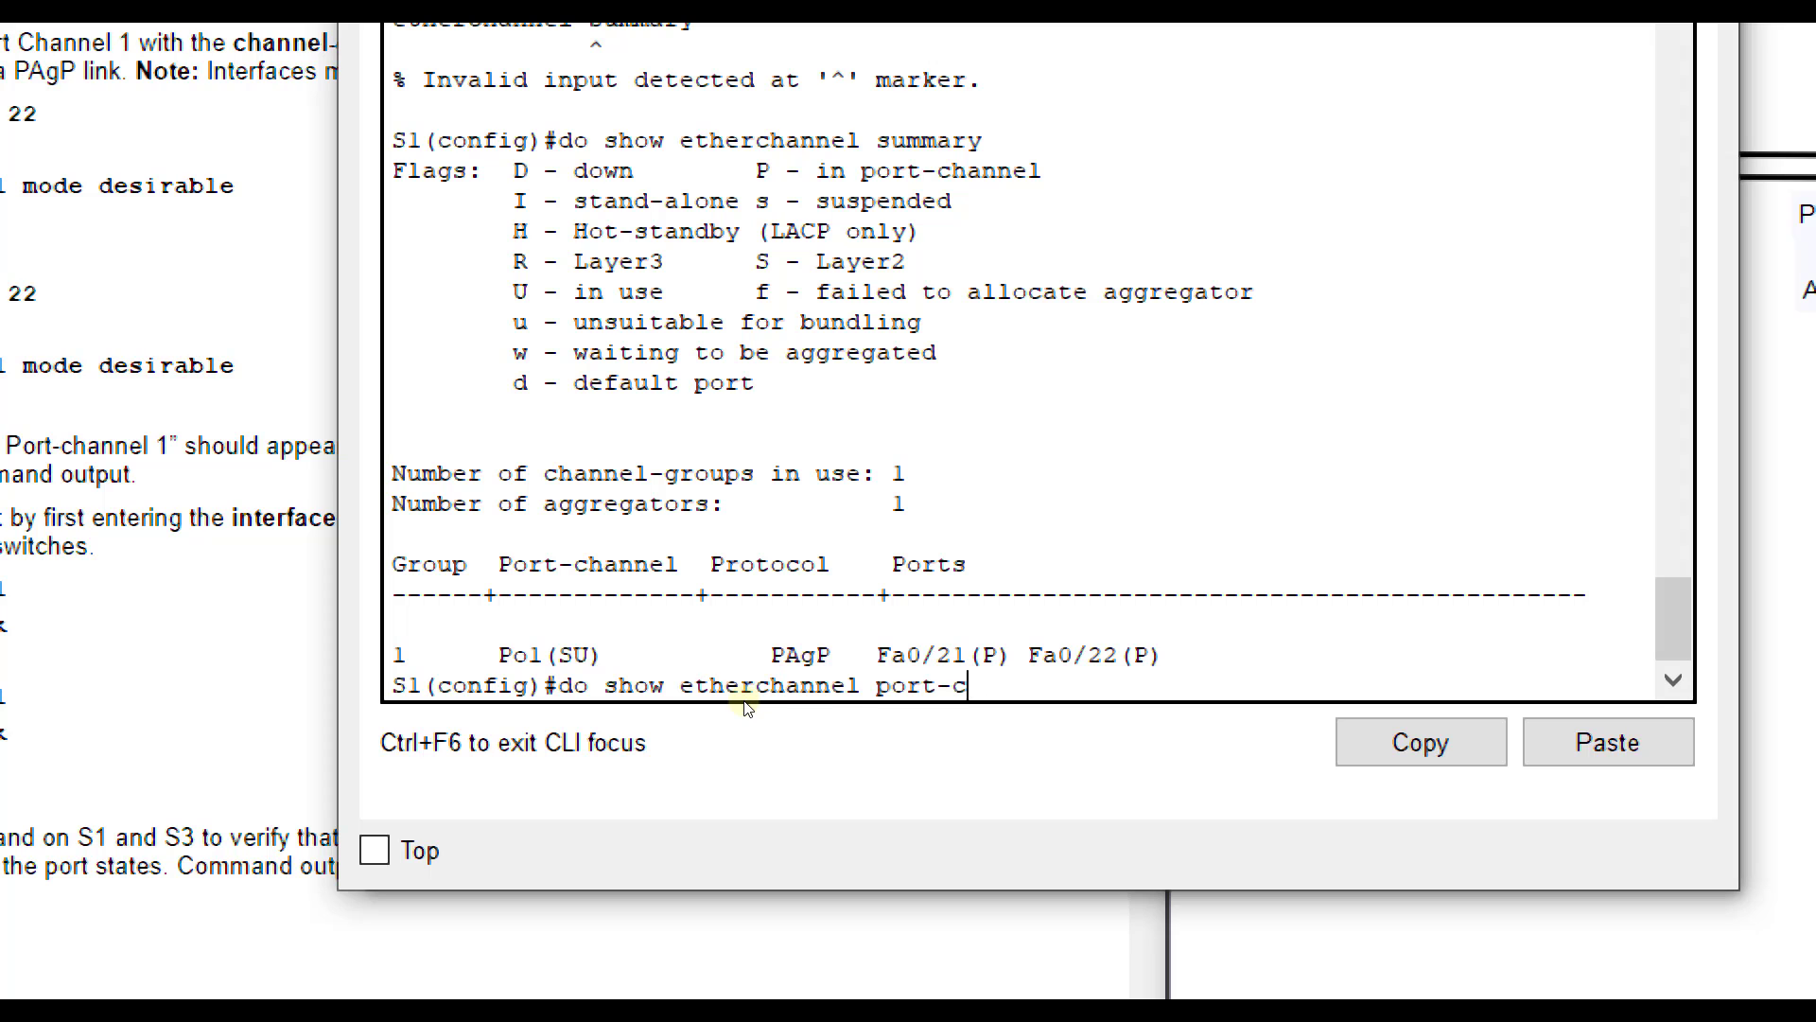
{"action": "type", "text": "annel"}
{"action": "key", "text": "Return"}
{"action": "key", "text": "space"}
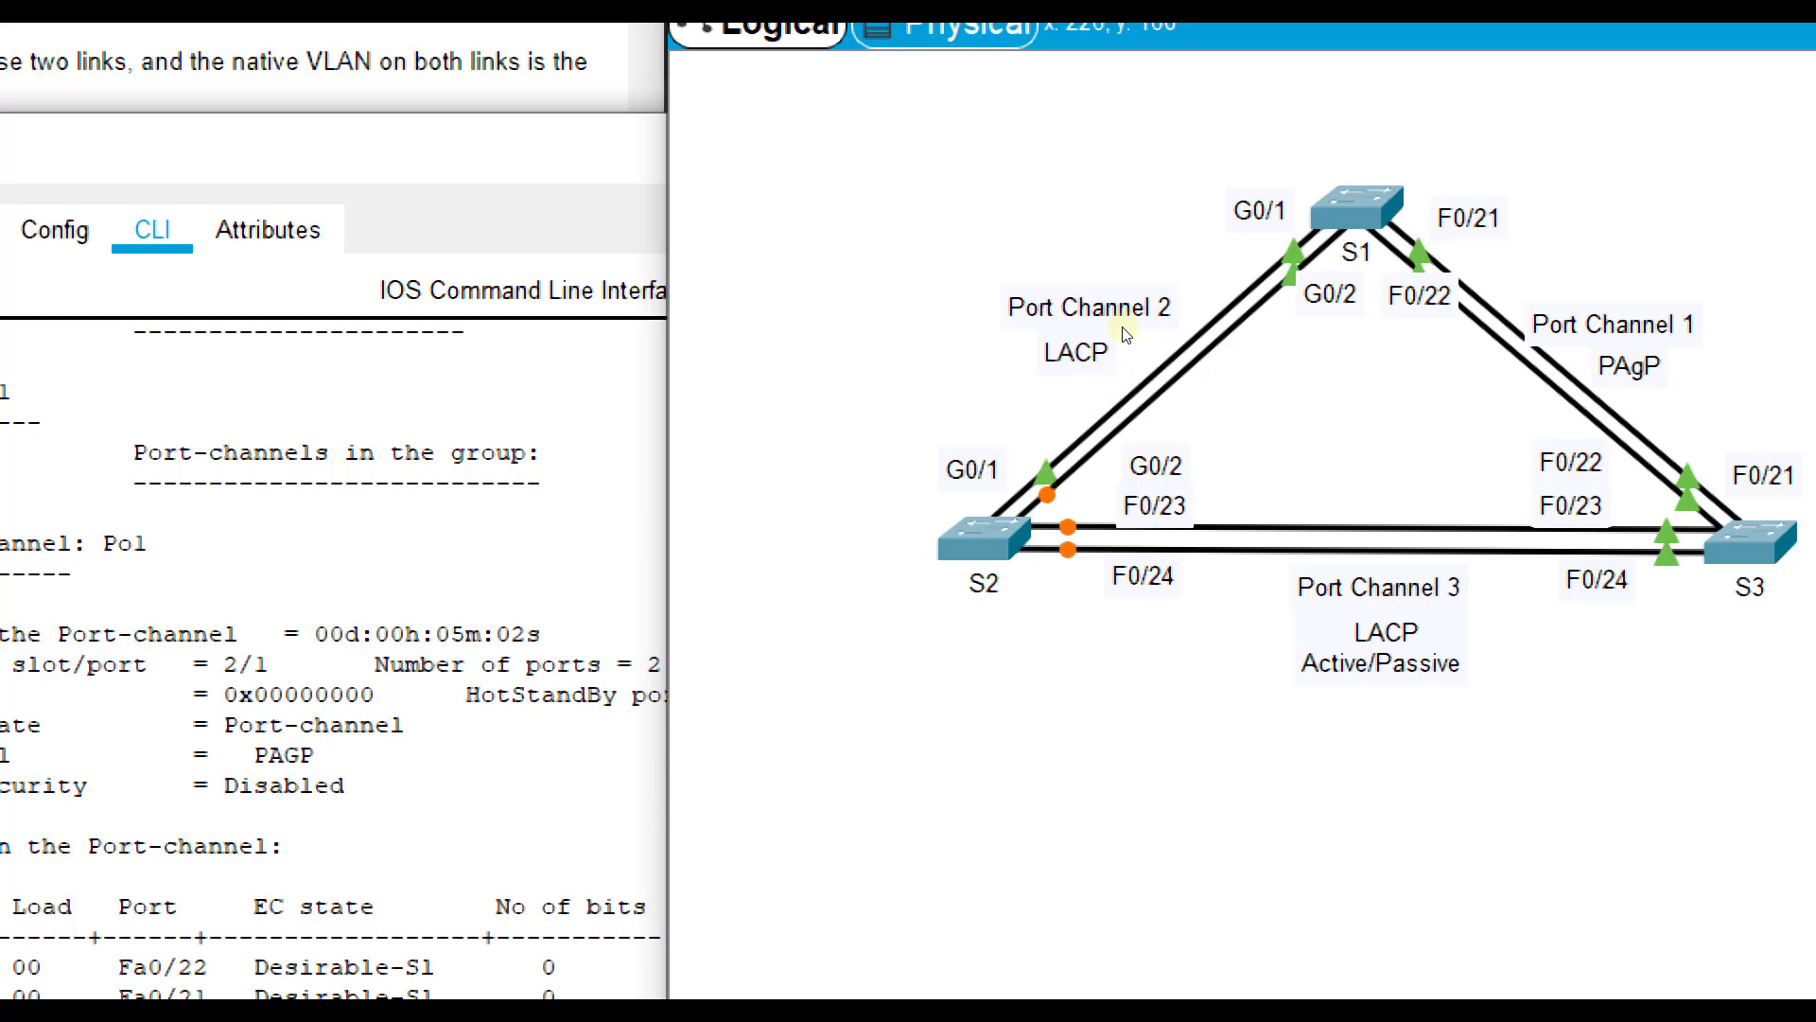
- Add S1's G0/1-2 to channel-group 2 in LACP active mode
{"action": "left_click", "coordinate": [1246, 252]}
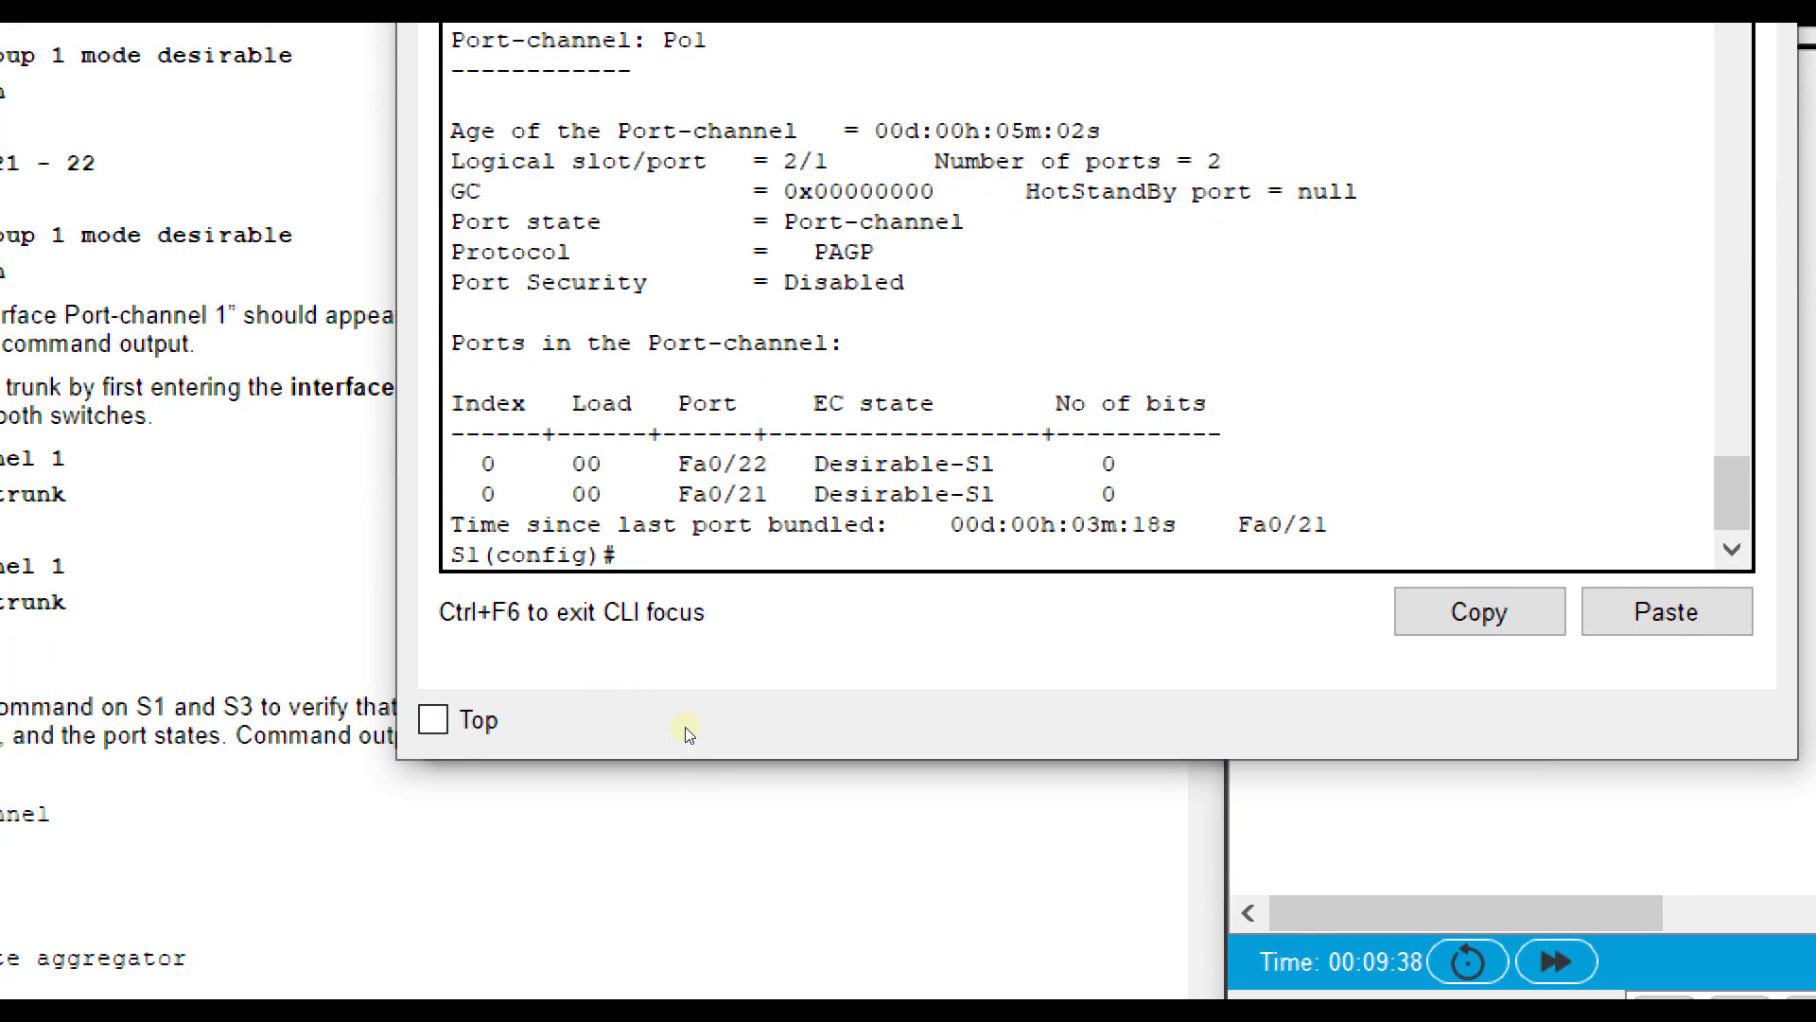
{"action": "type", "text": "int range g0/1-2"}
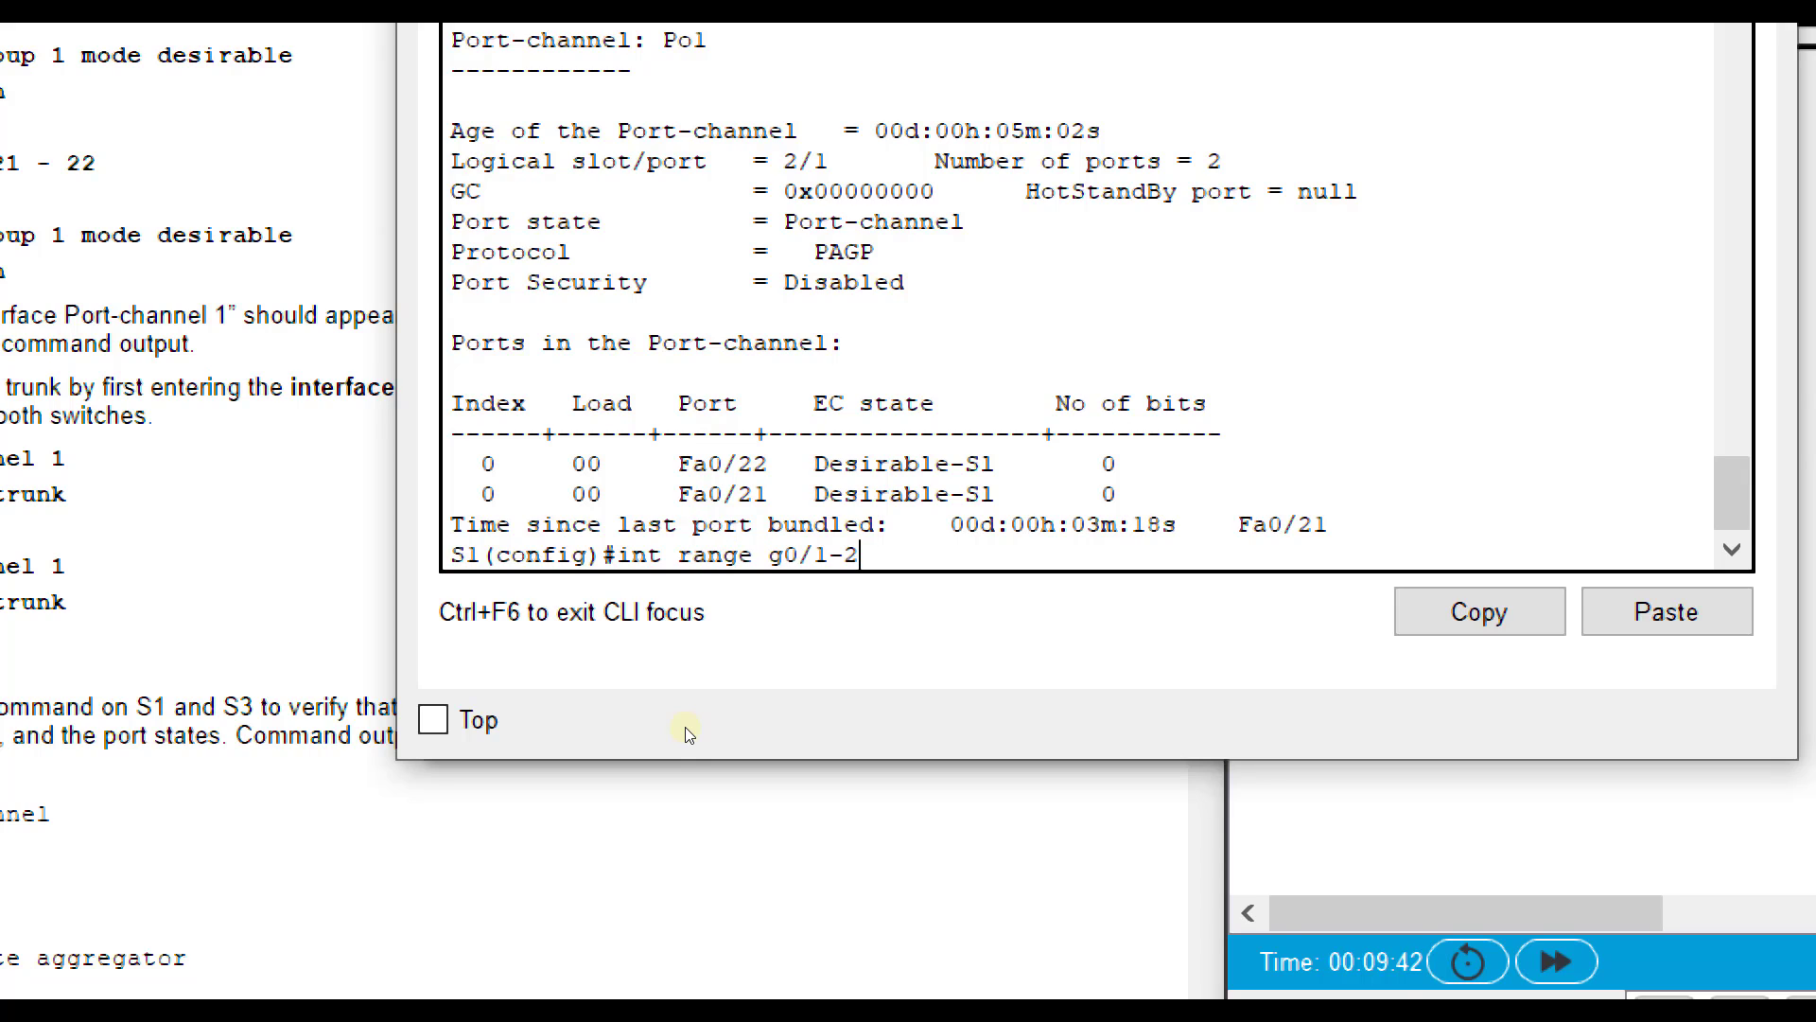
{"action": "key", "text": "Return"}
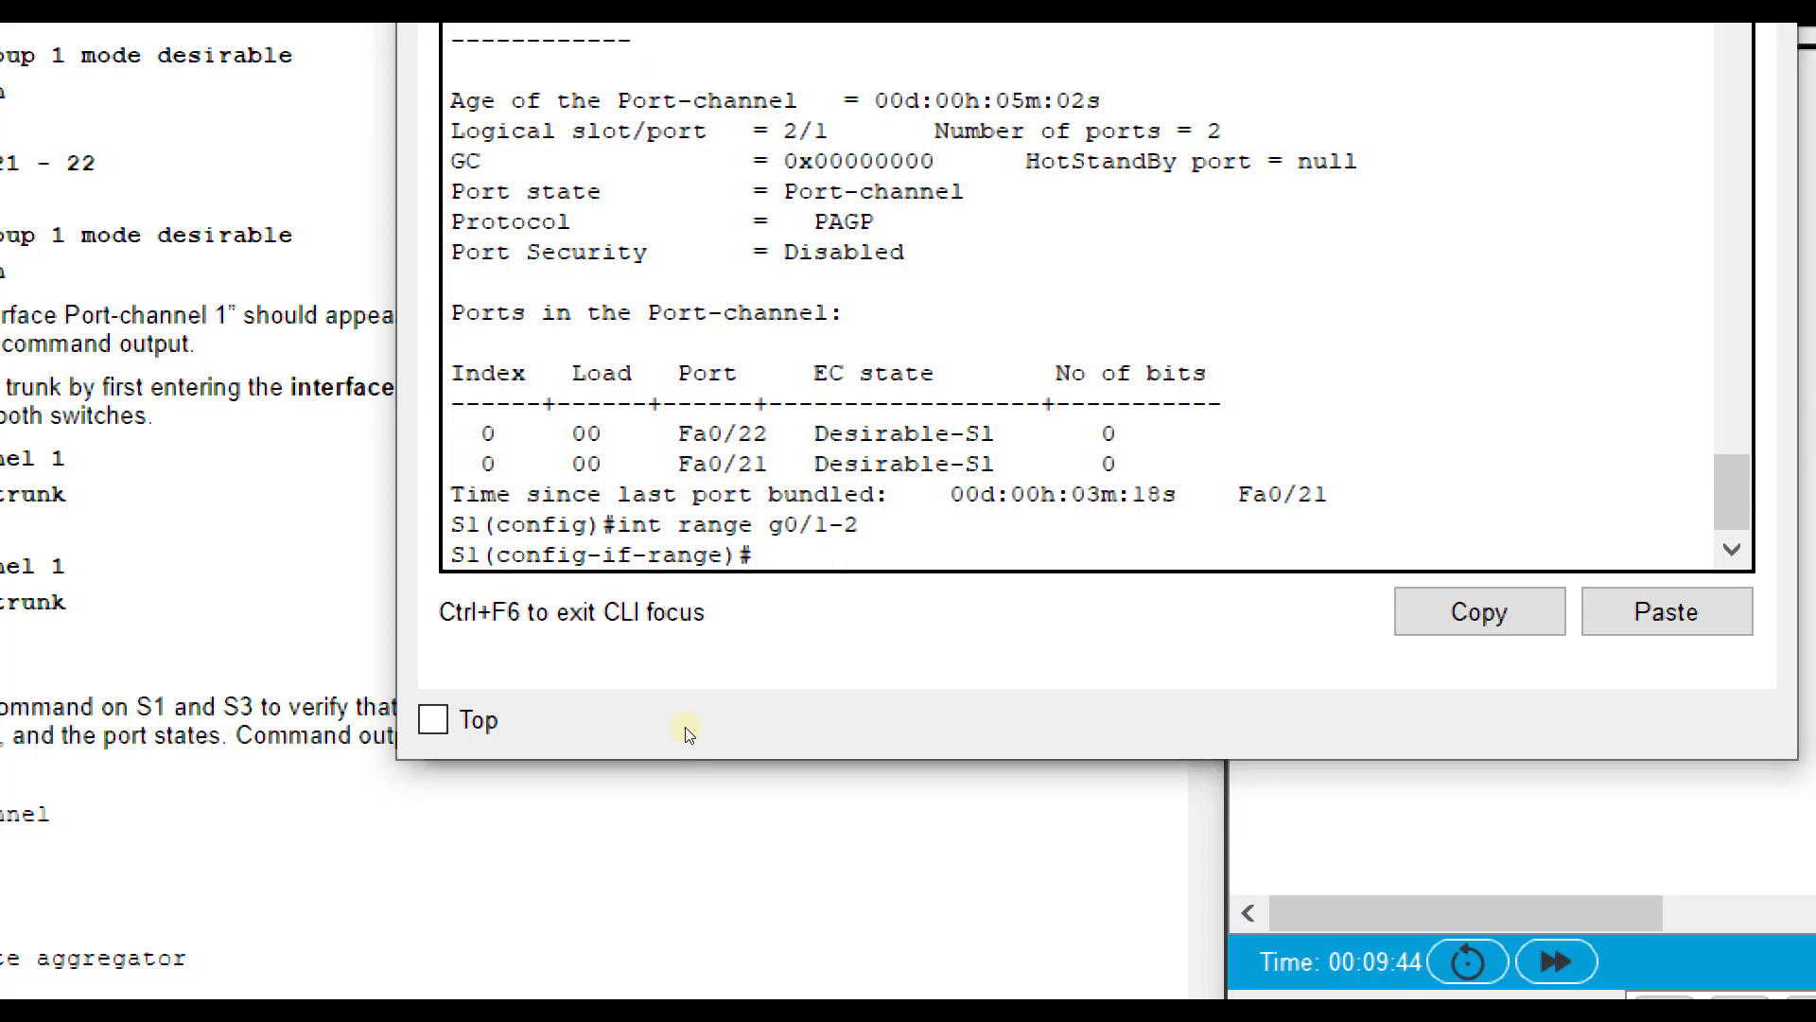
{"action": "type", "text": "channel-group 2 mode ?"}
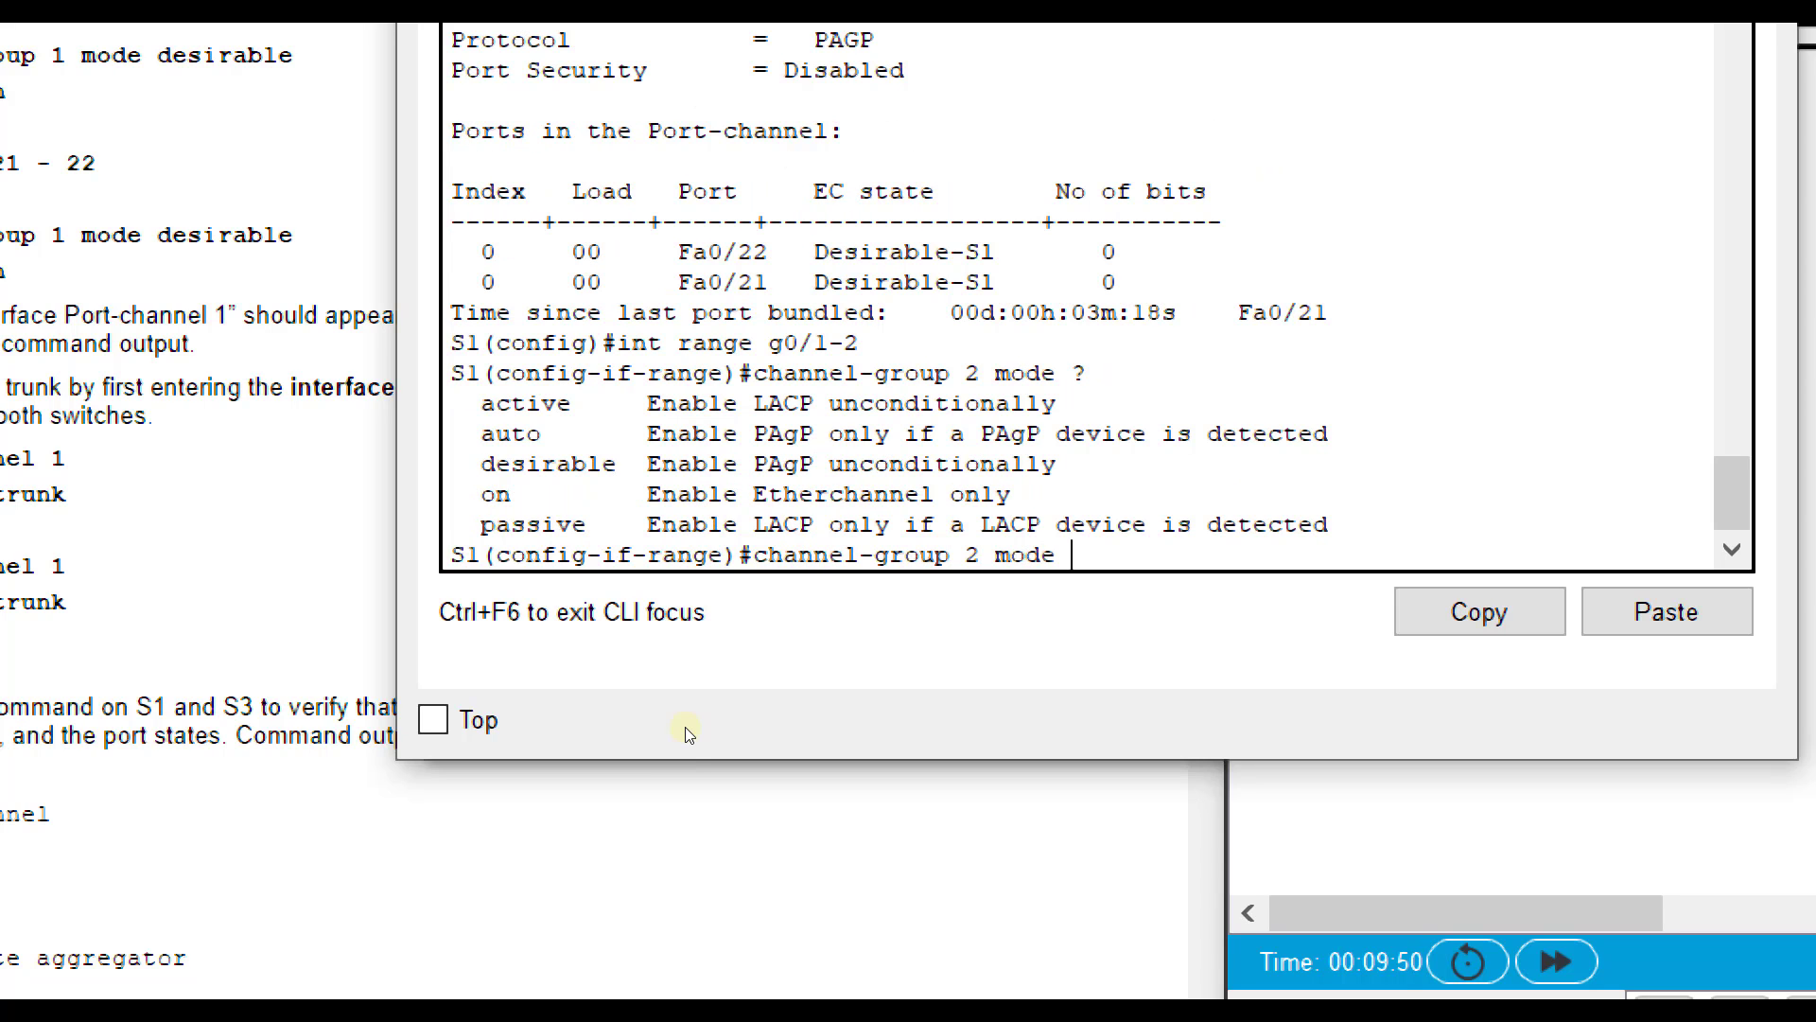
{"action": "type", "text": "active"}
{"action": "key", "text": "Return"}
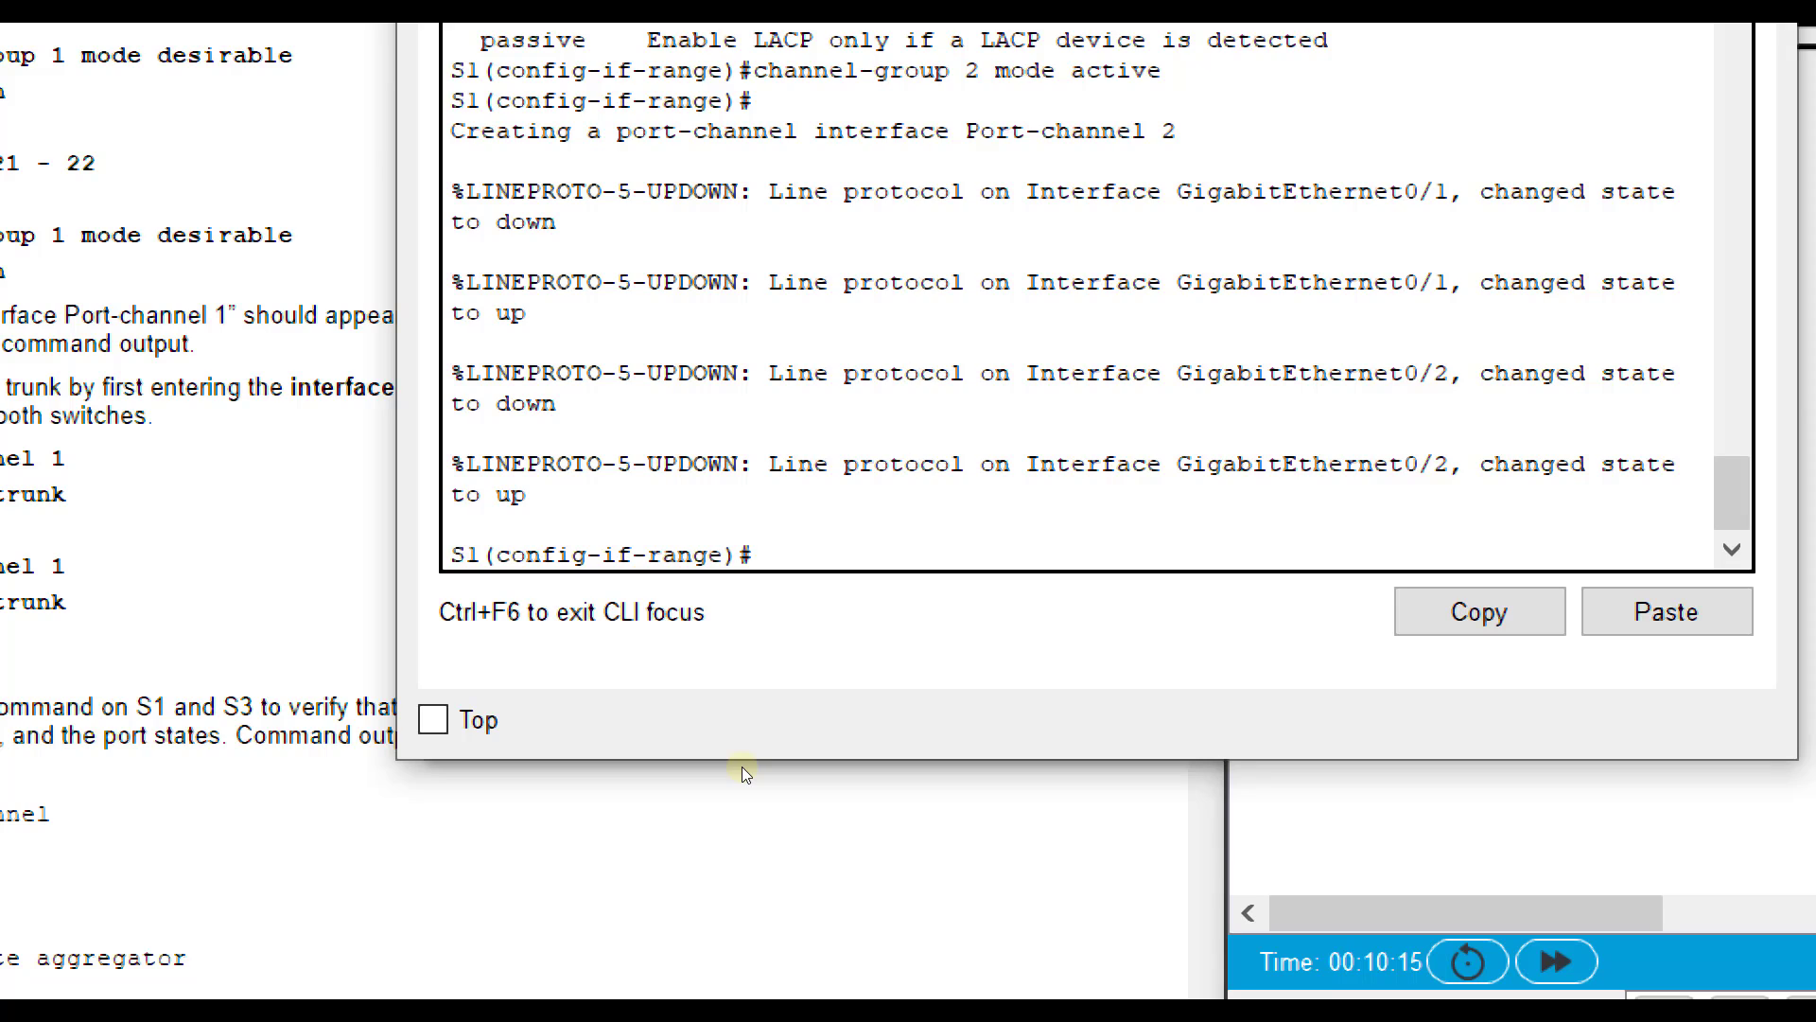
{"action": "type", "text": "exit"}
{"action": "key", "text": "Return"}
- Set interface Port-channel 2 on S1 to switchport mode trunk
{"action": "type", "text": "int port-channel 2"}
{"action": "key", "text": "Return"}
{"action": "type", "text": "switchport mode trunk"}
{"action": "key", "text": "Return"}
{"action": "type", "text": "exit"}
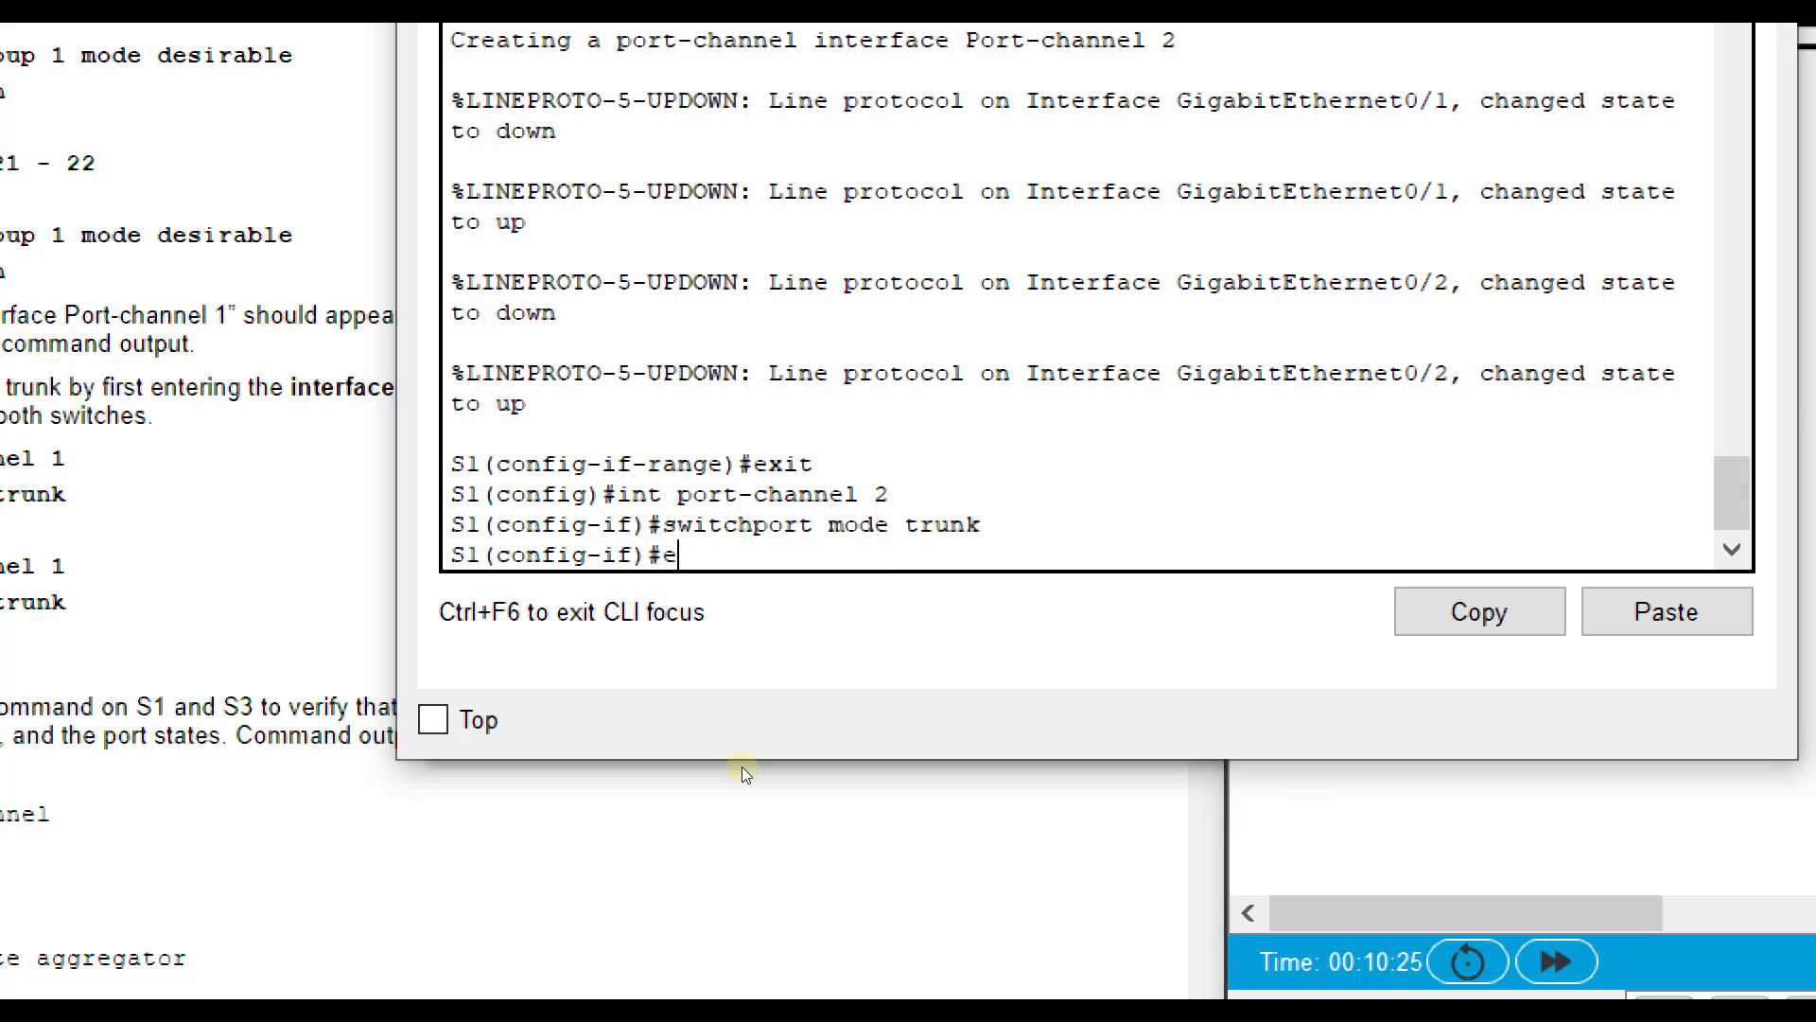
{"action": "key", "text": "Return"}
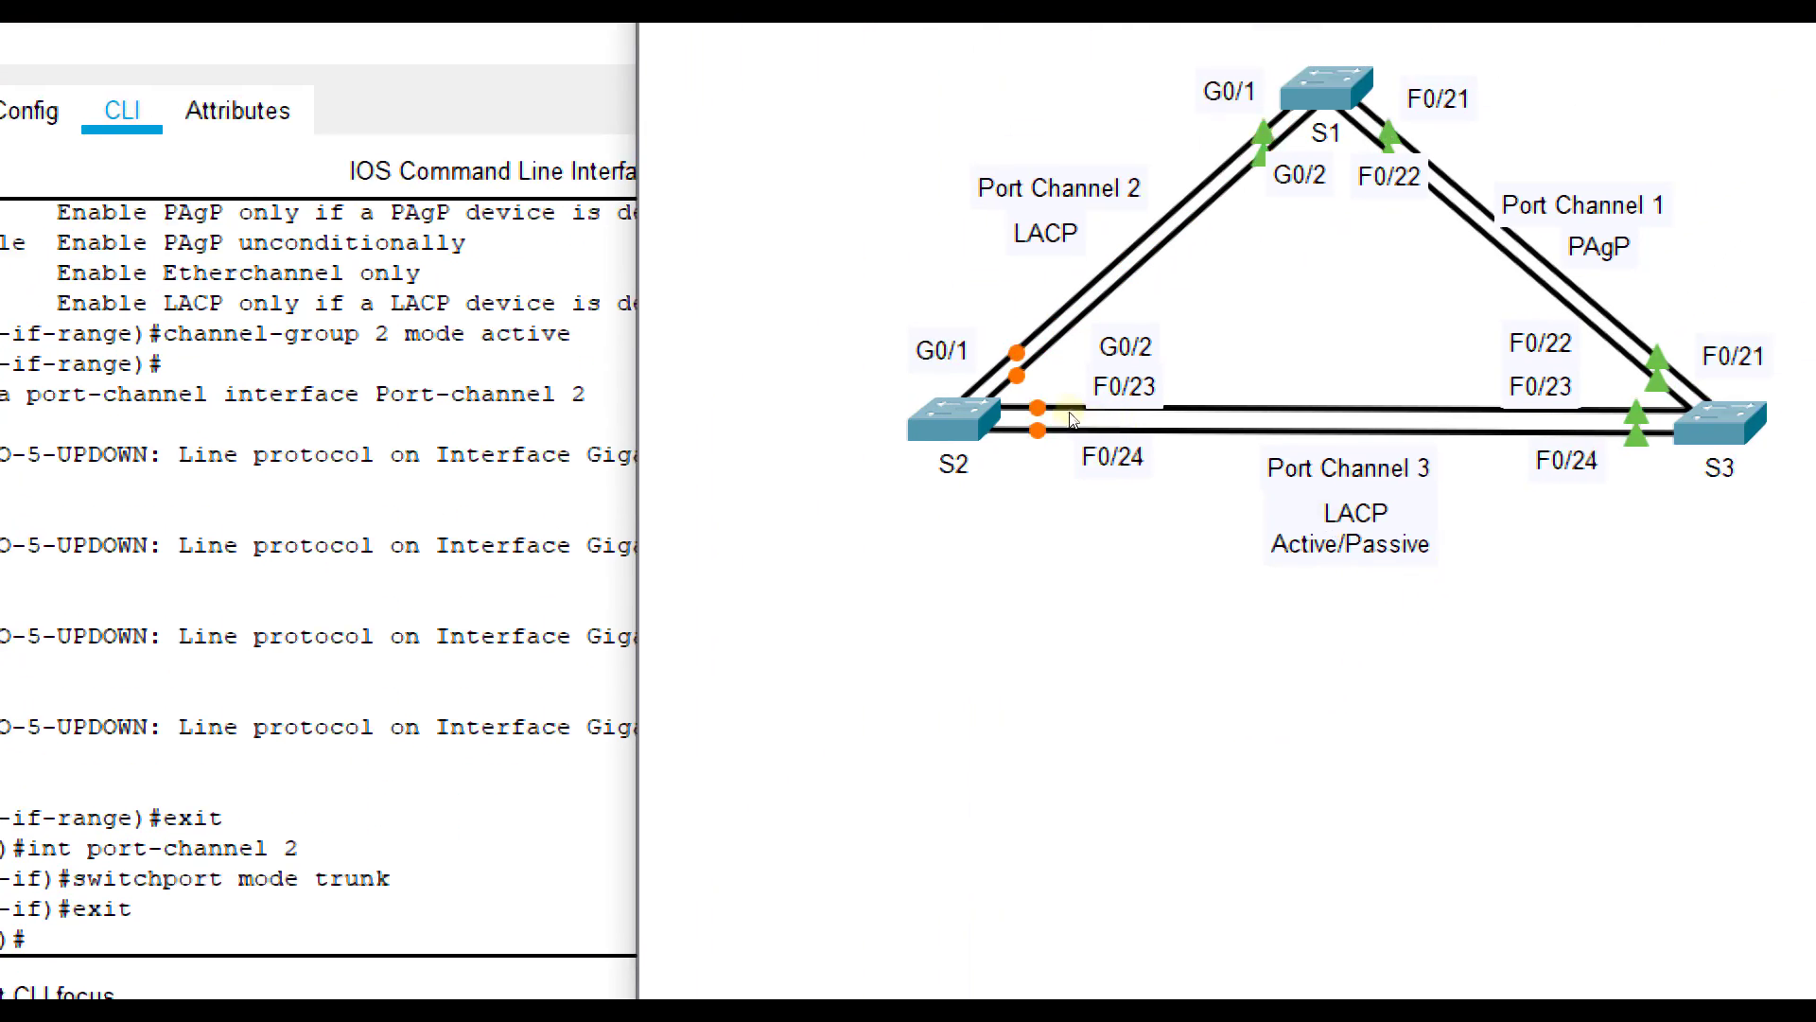
- Open S2's widened CLI and set its hostname to S2
{"action": "left_click", "coordinate": [950, 421]}
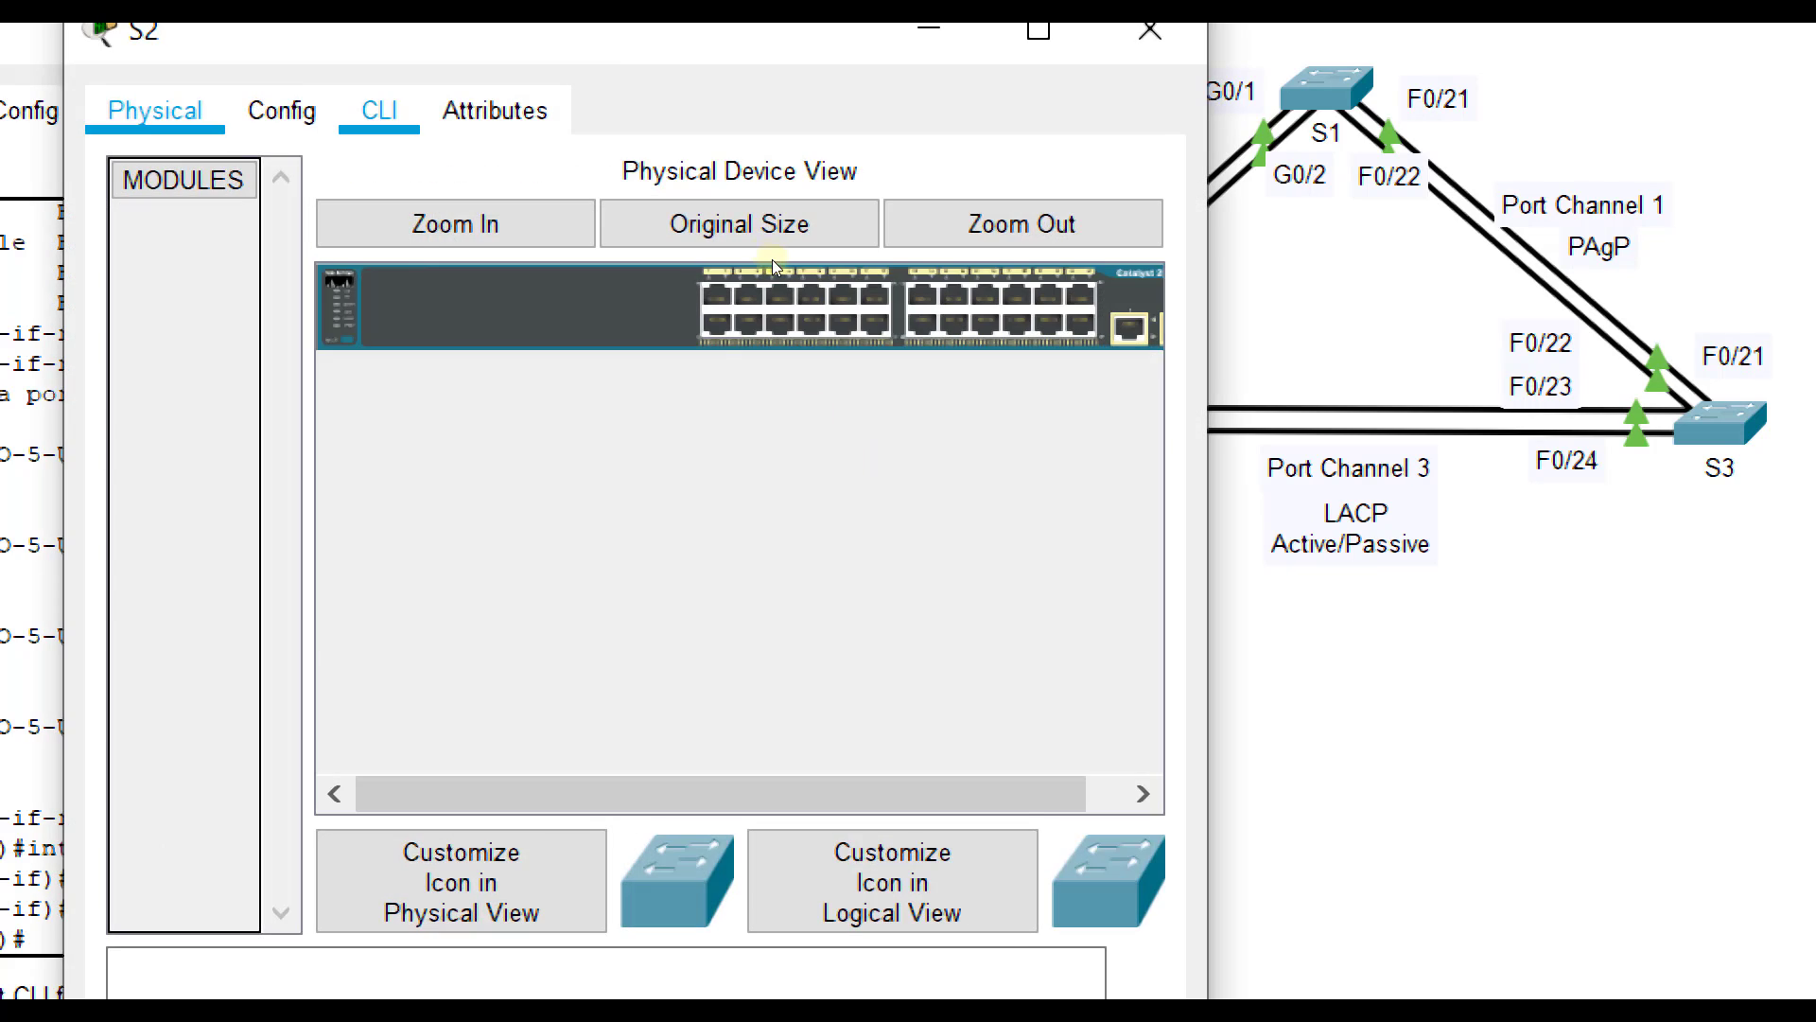
{"action": "left_click", "coordinate": [378, 111]}
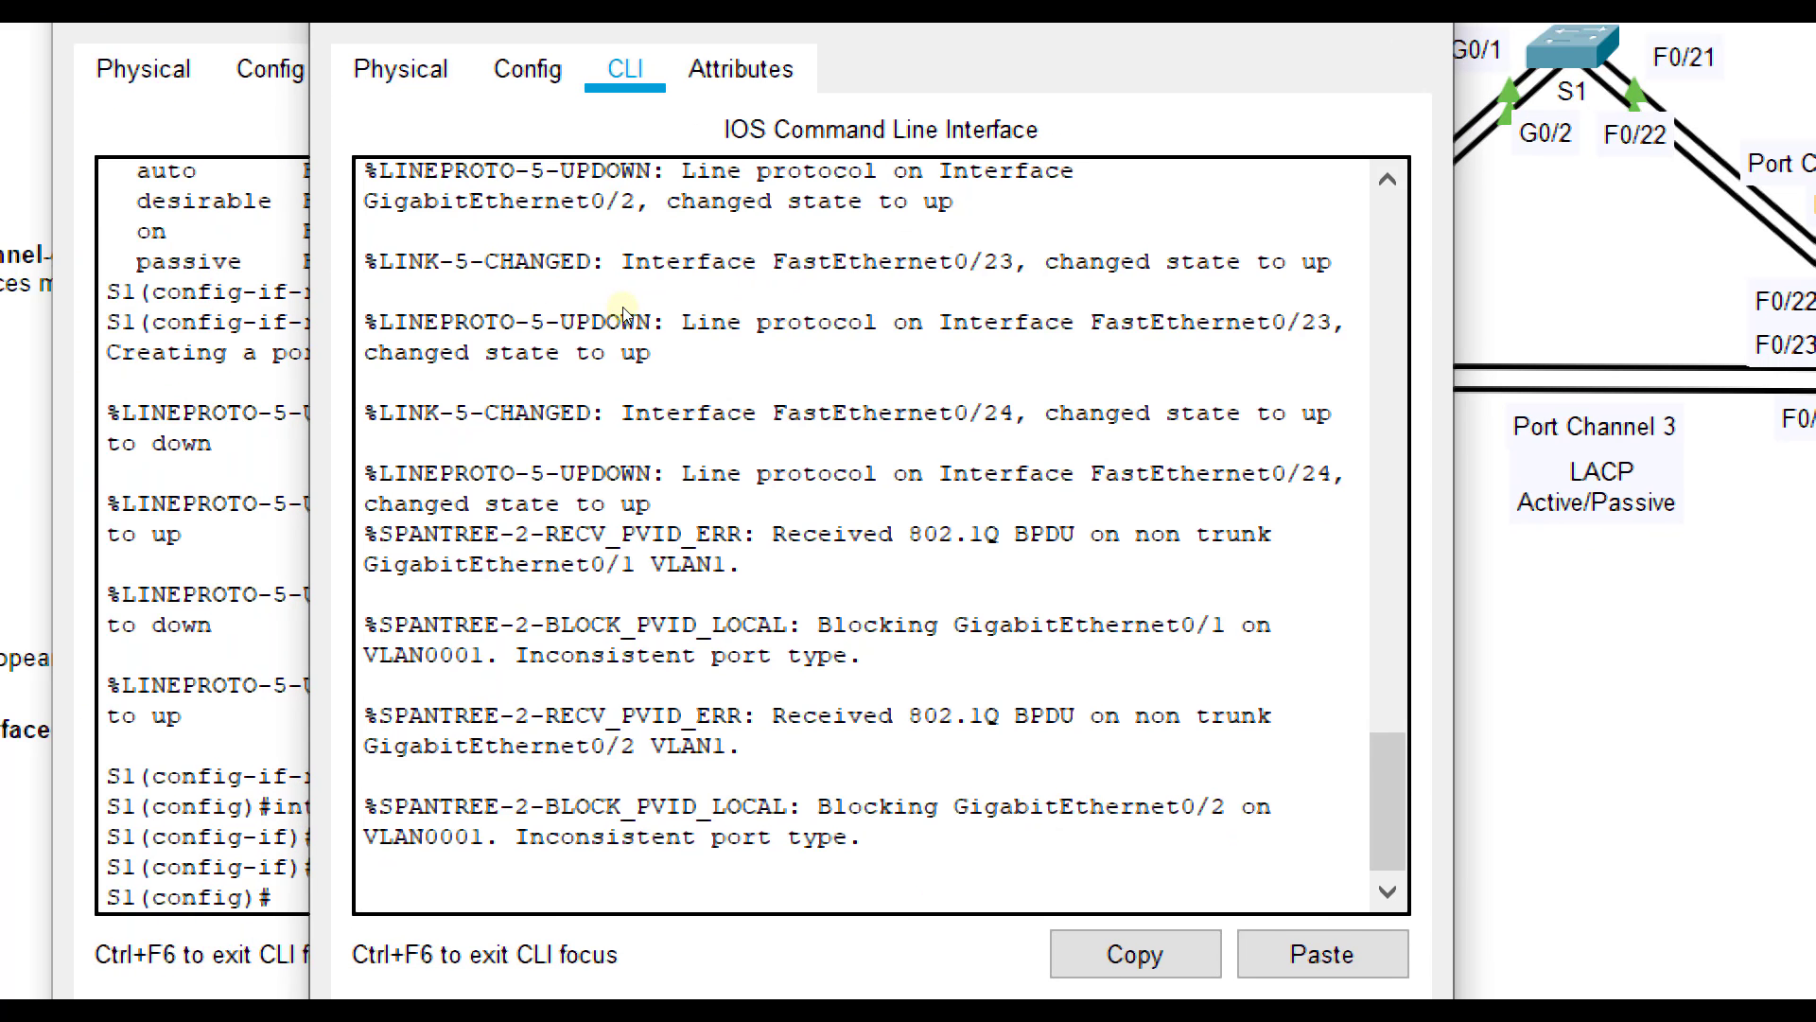
{"action": "left_click_drag", "start_coordinate": [592, 312], "coordinate": [483, 312]}
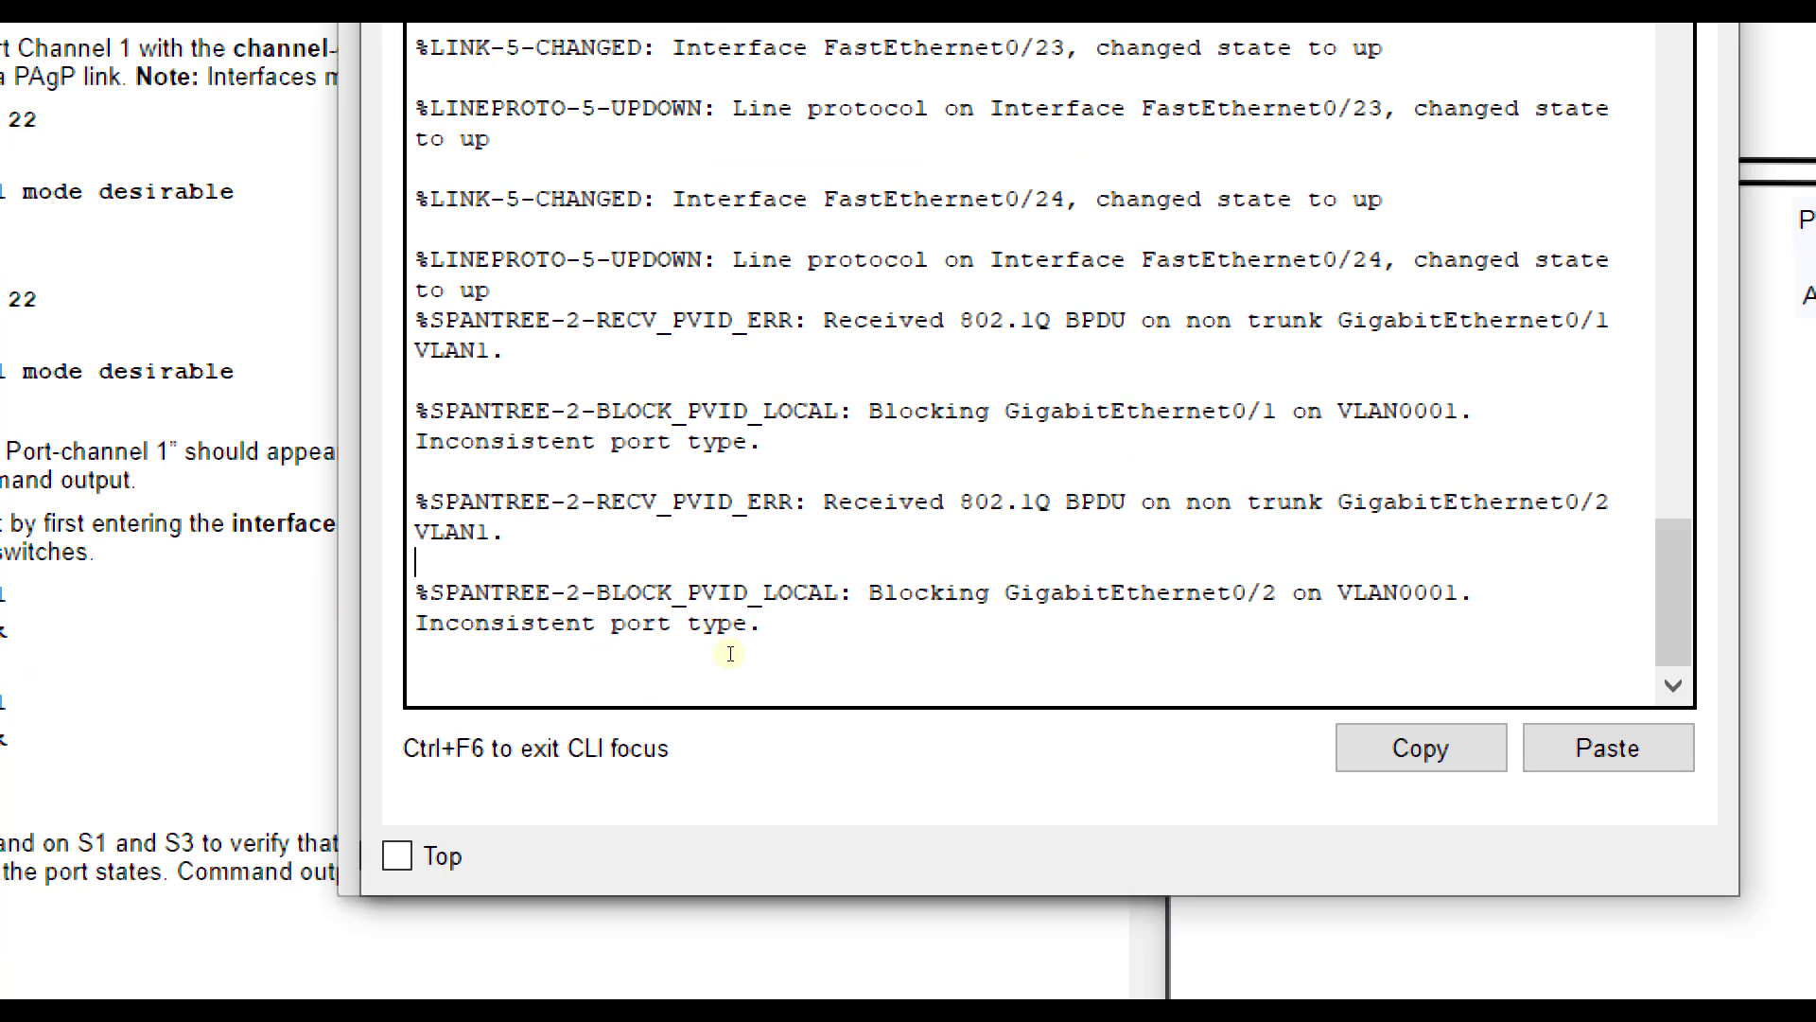
{"action": "key", "text": "Return"}
{"action": "type", "text": "en"}
{"action": "key", "text": "Return"}
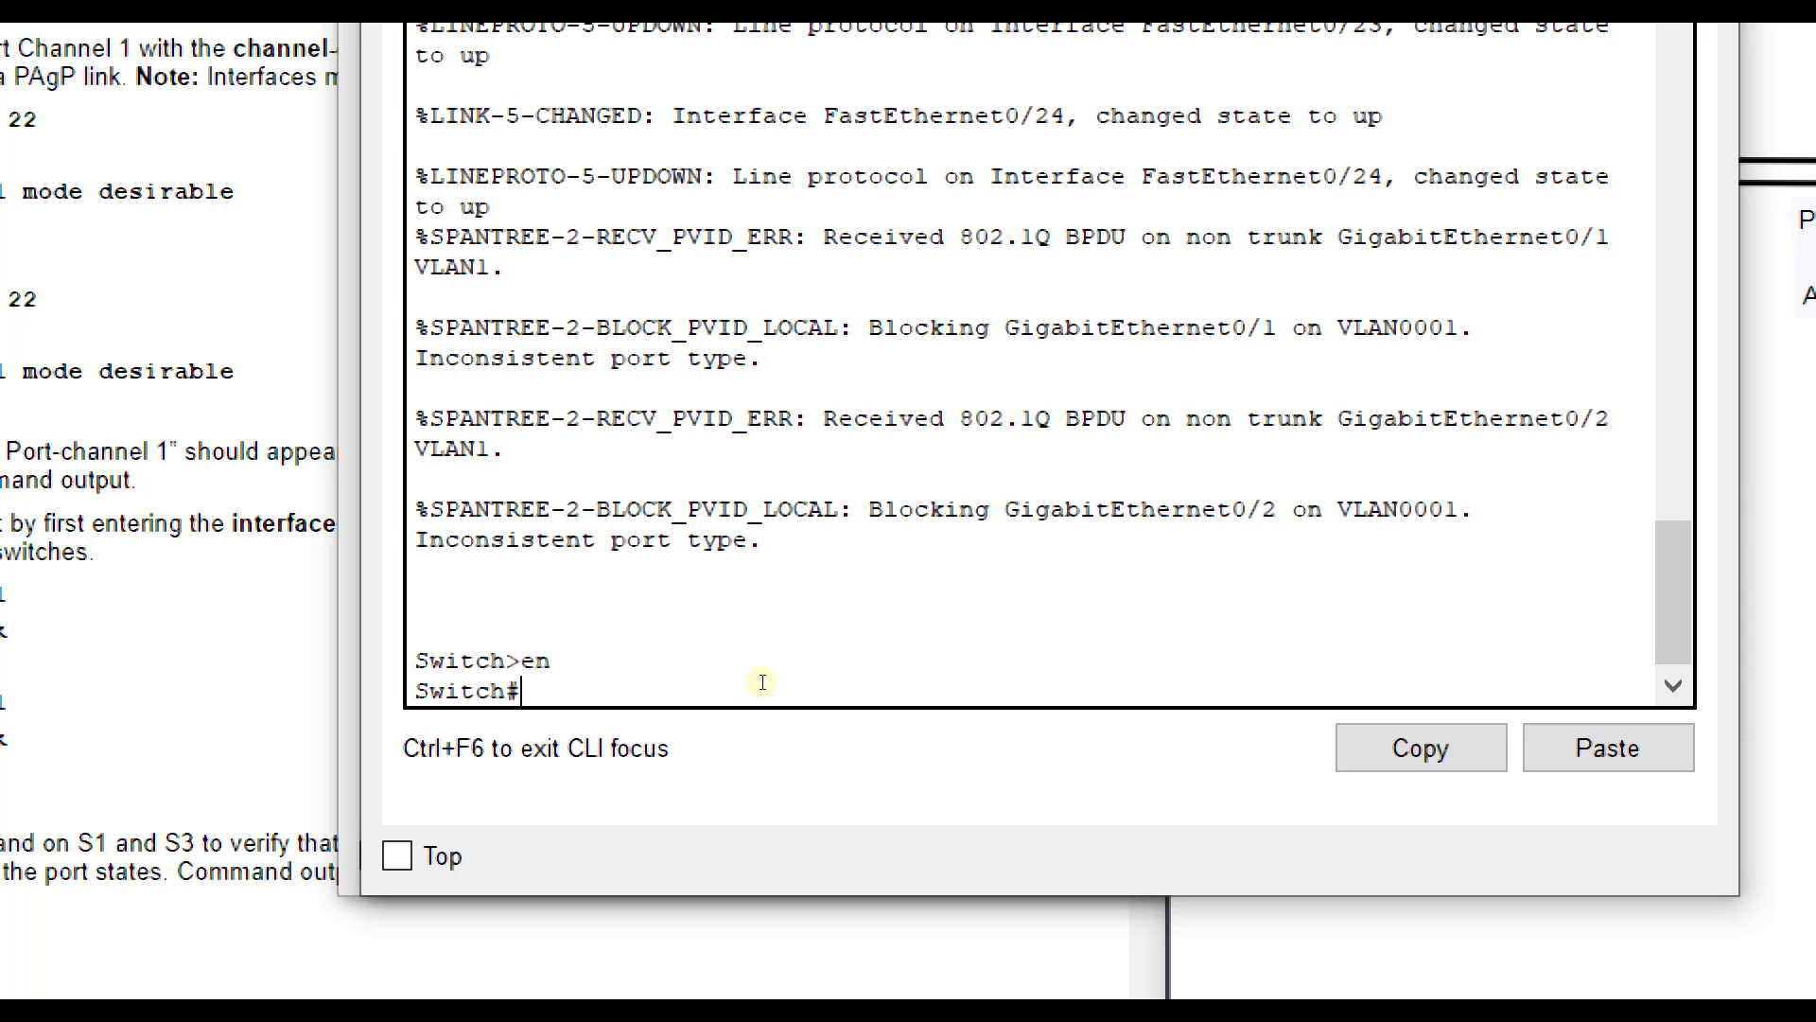
{"action": "type", "text": "config t"}
{"action": "key", "text": "Return"}
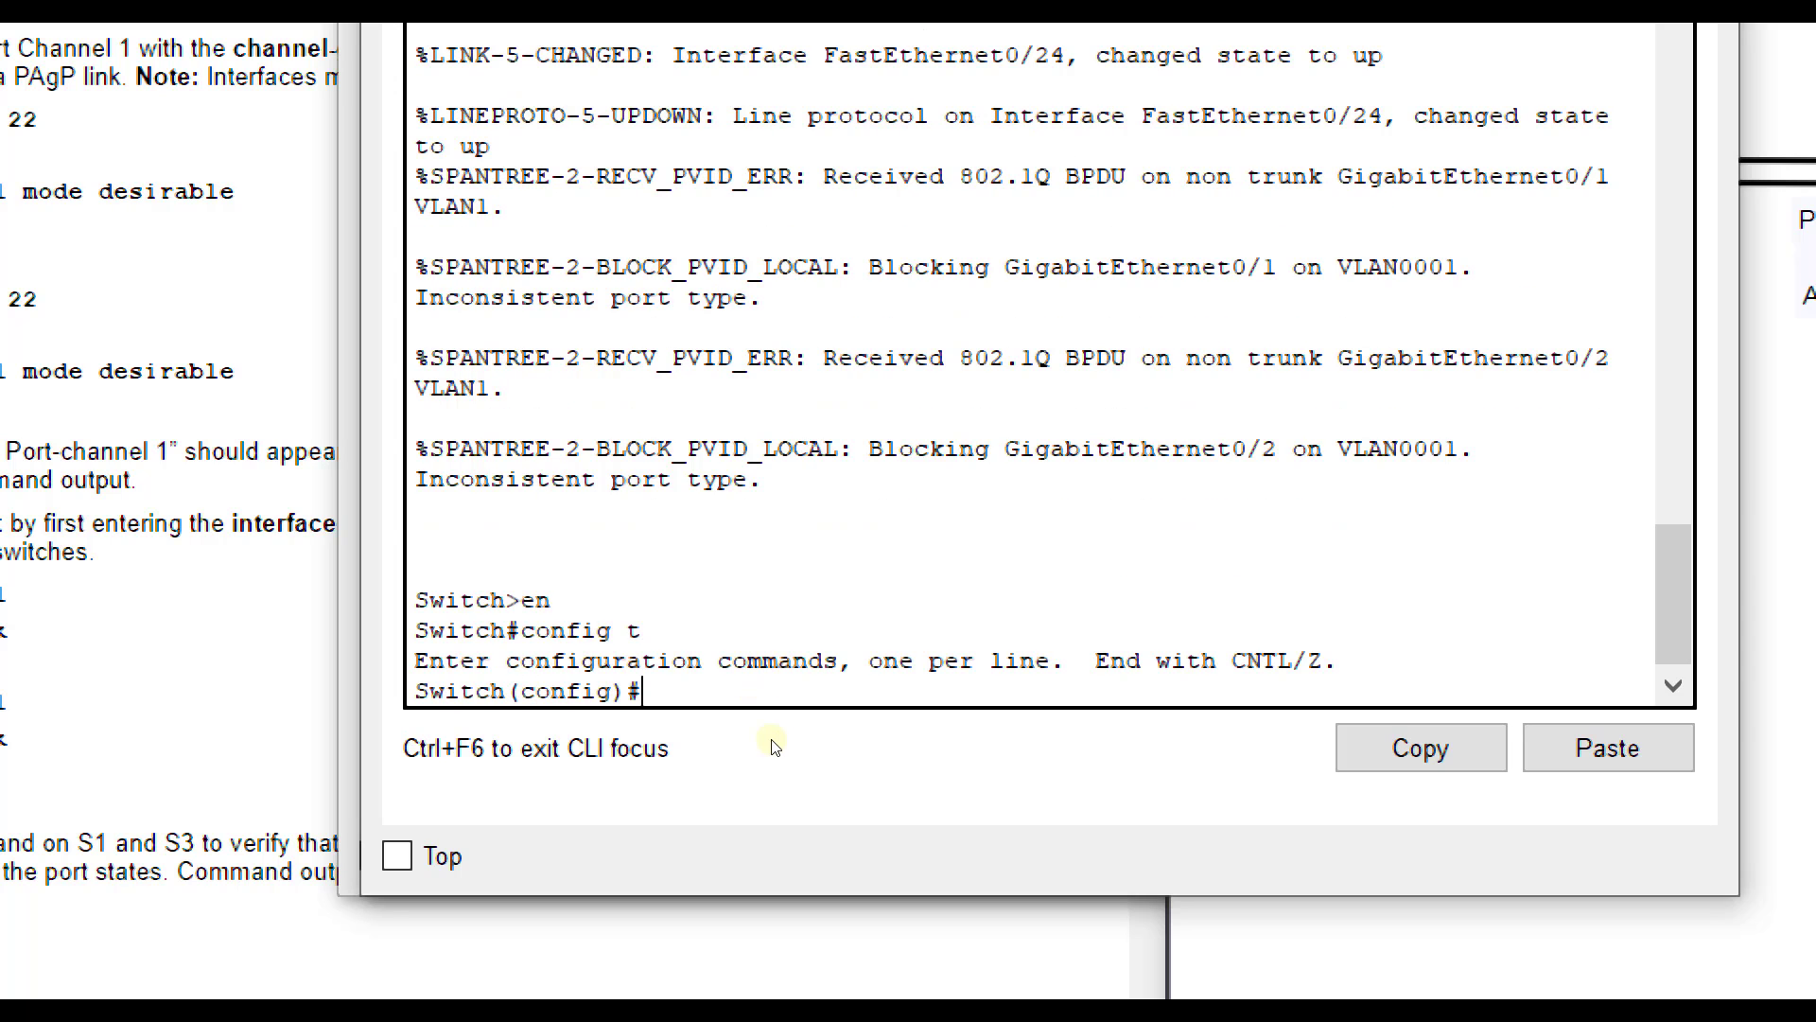
{"action": "type", "text": "hostname S2"}
{"action": "key", "text": "Return"}
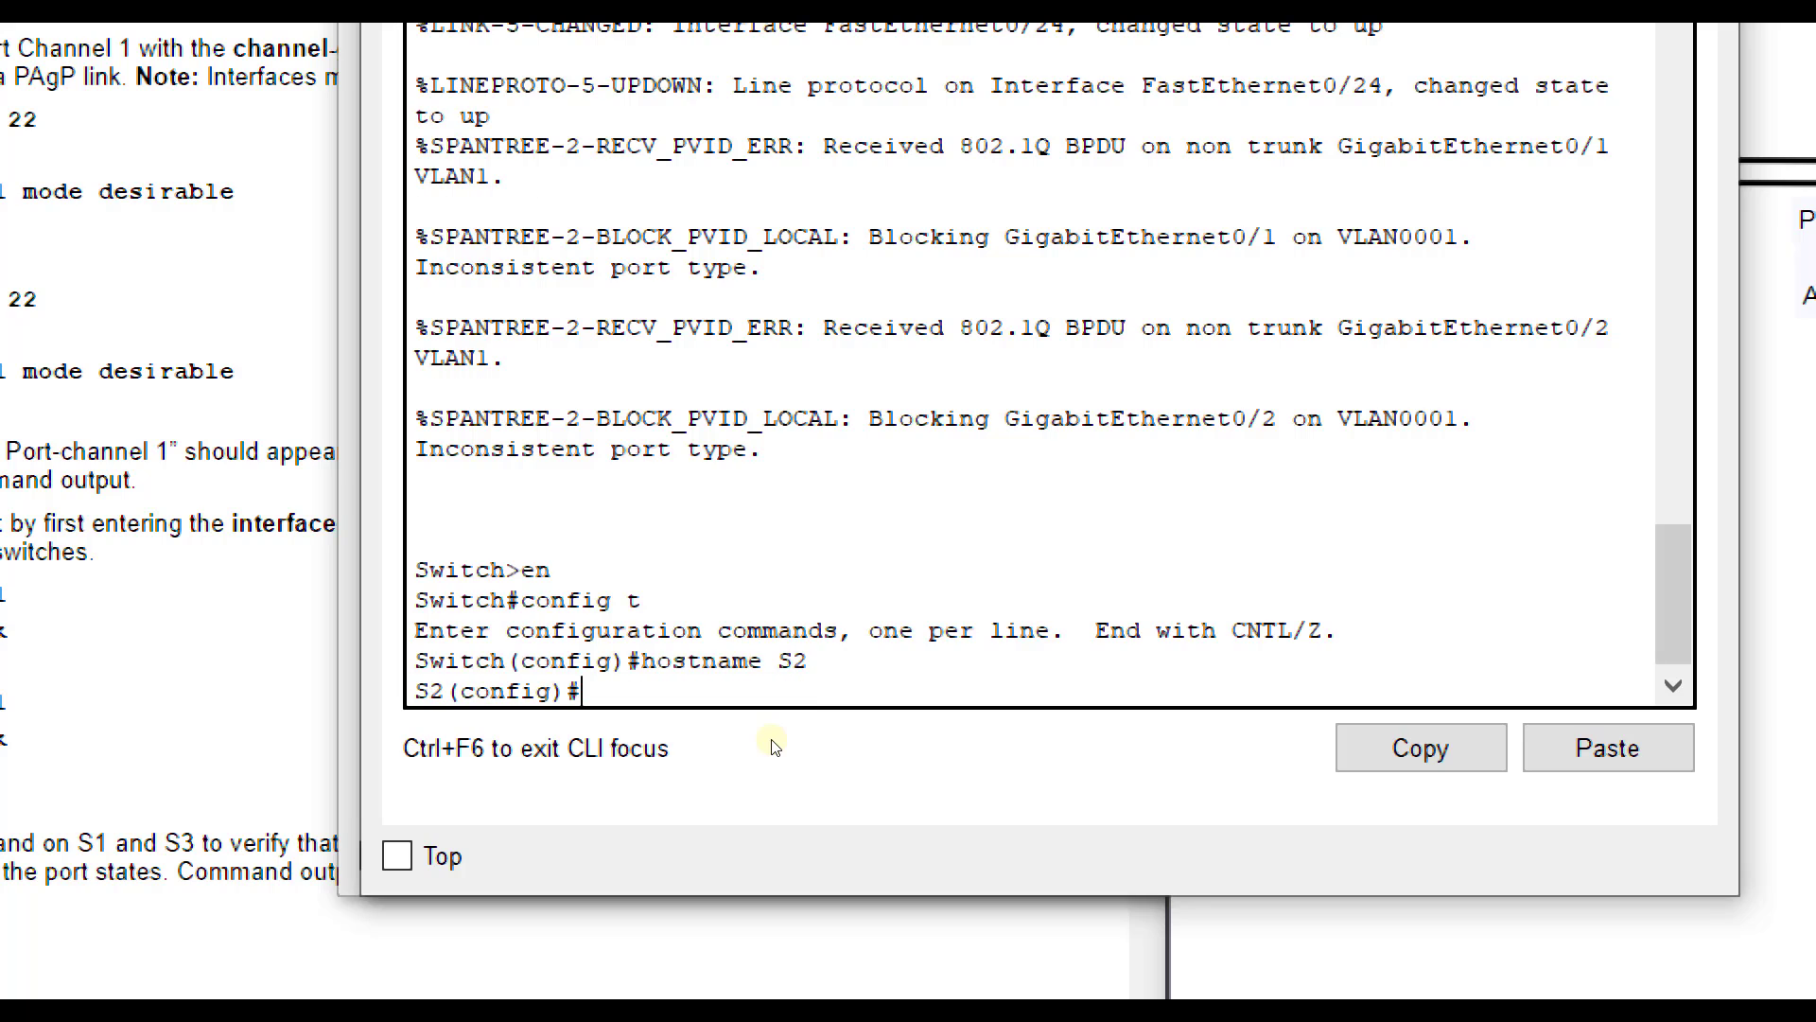
- Add S2's G0/1-2 to channel-group 2 in LACP active mode
{"action": "type", "text": "int range g0/1-2"}
{"action": "key", "text": "Return"}
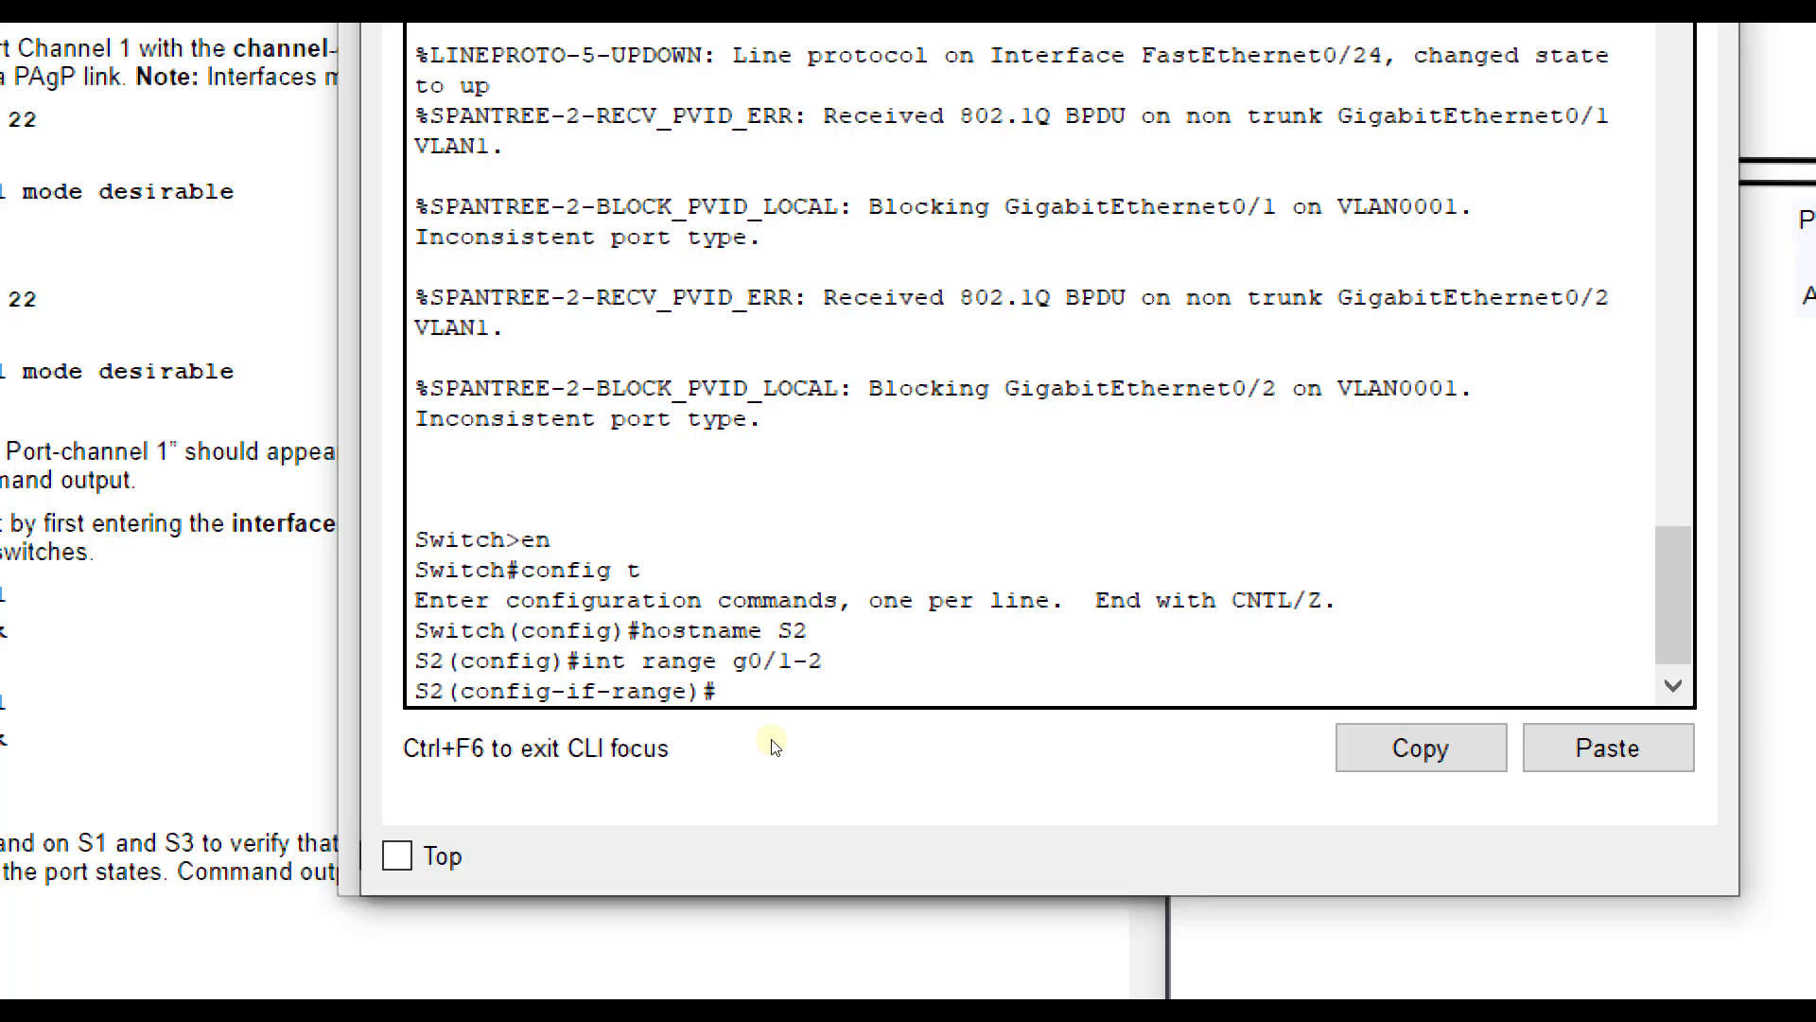
{"action": "type", "text": "channel-group 2 mode active"}
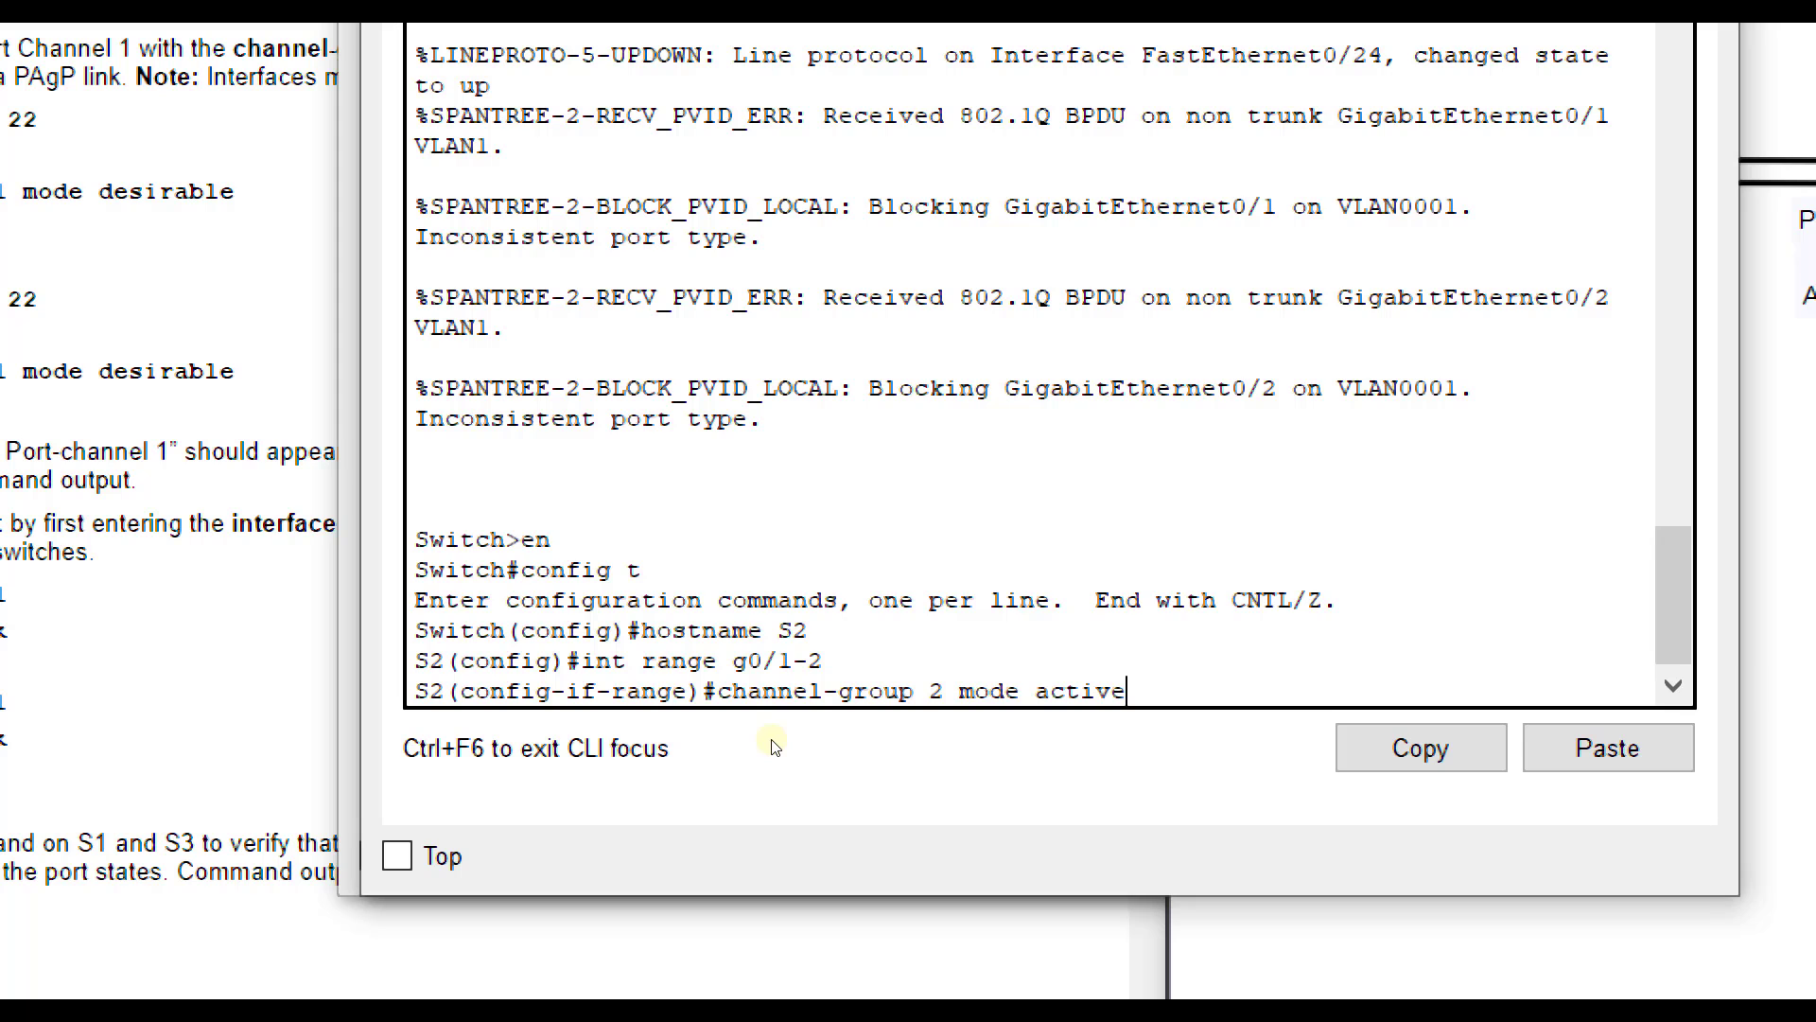
{"action": "key", "text": "Return"}
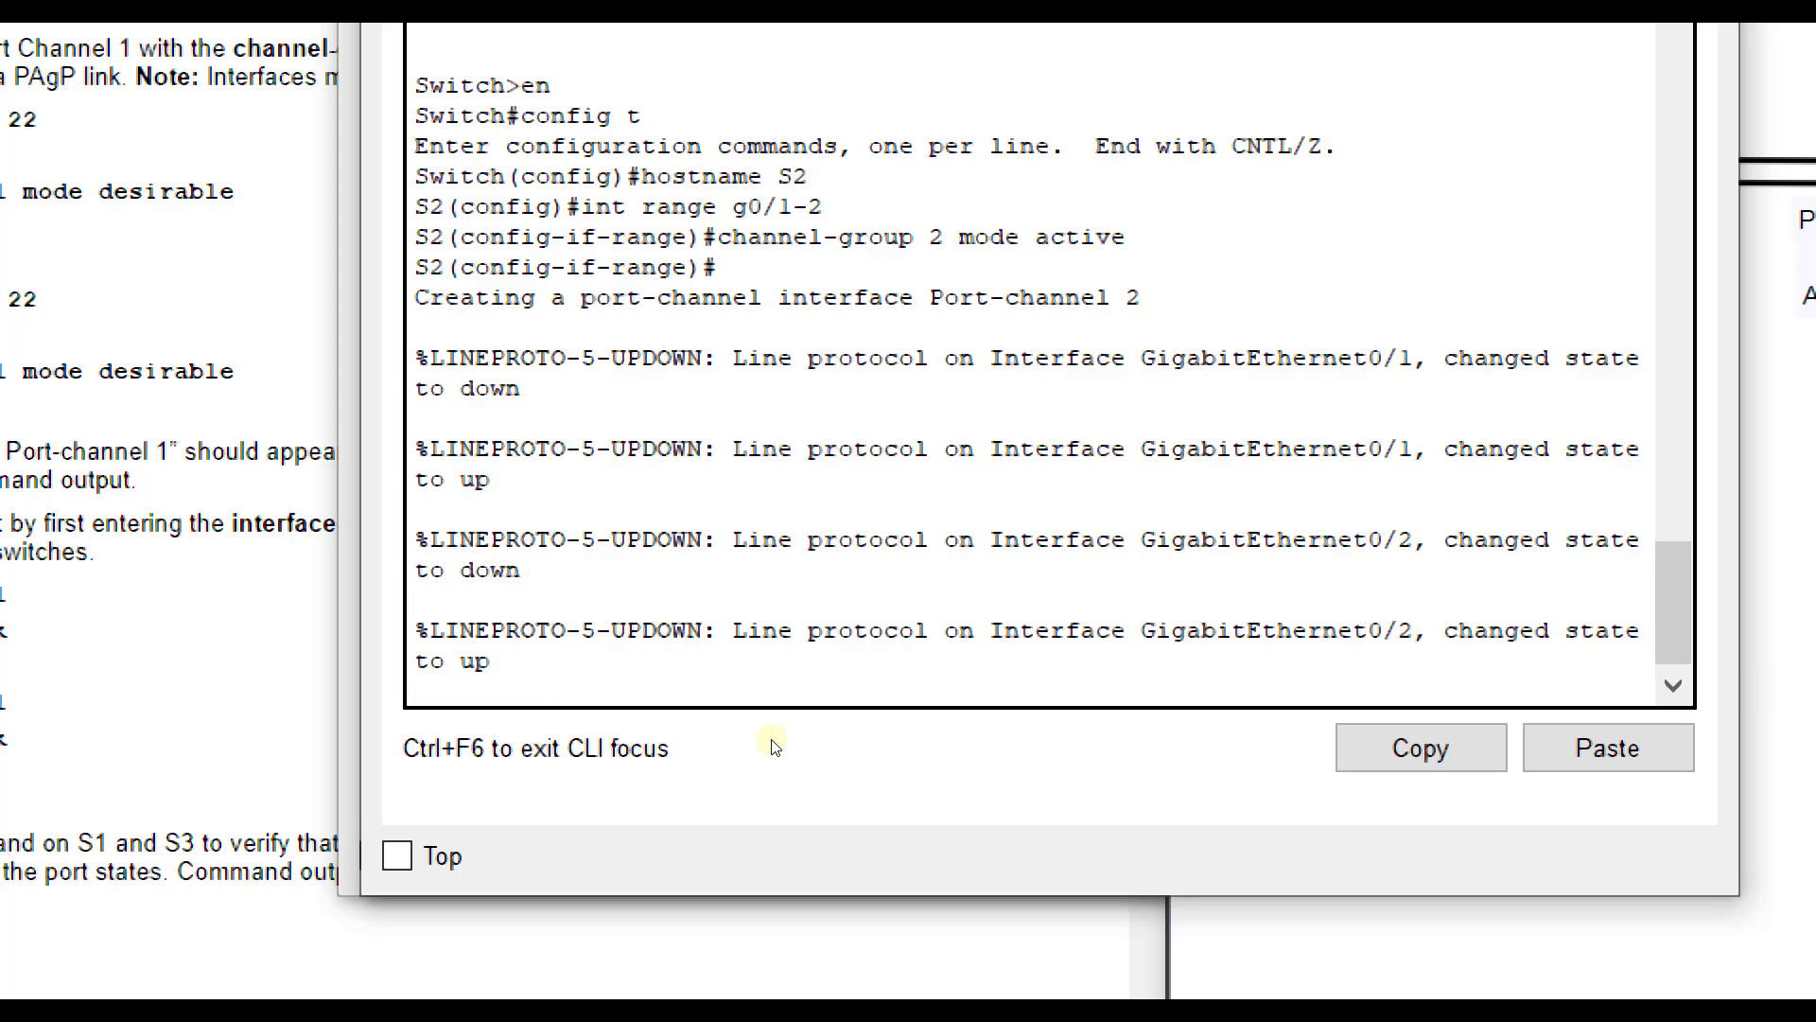
{"action": "type", "text": "exit"}
{"action": "key", "text": "Return"}
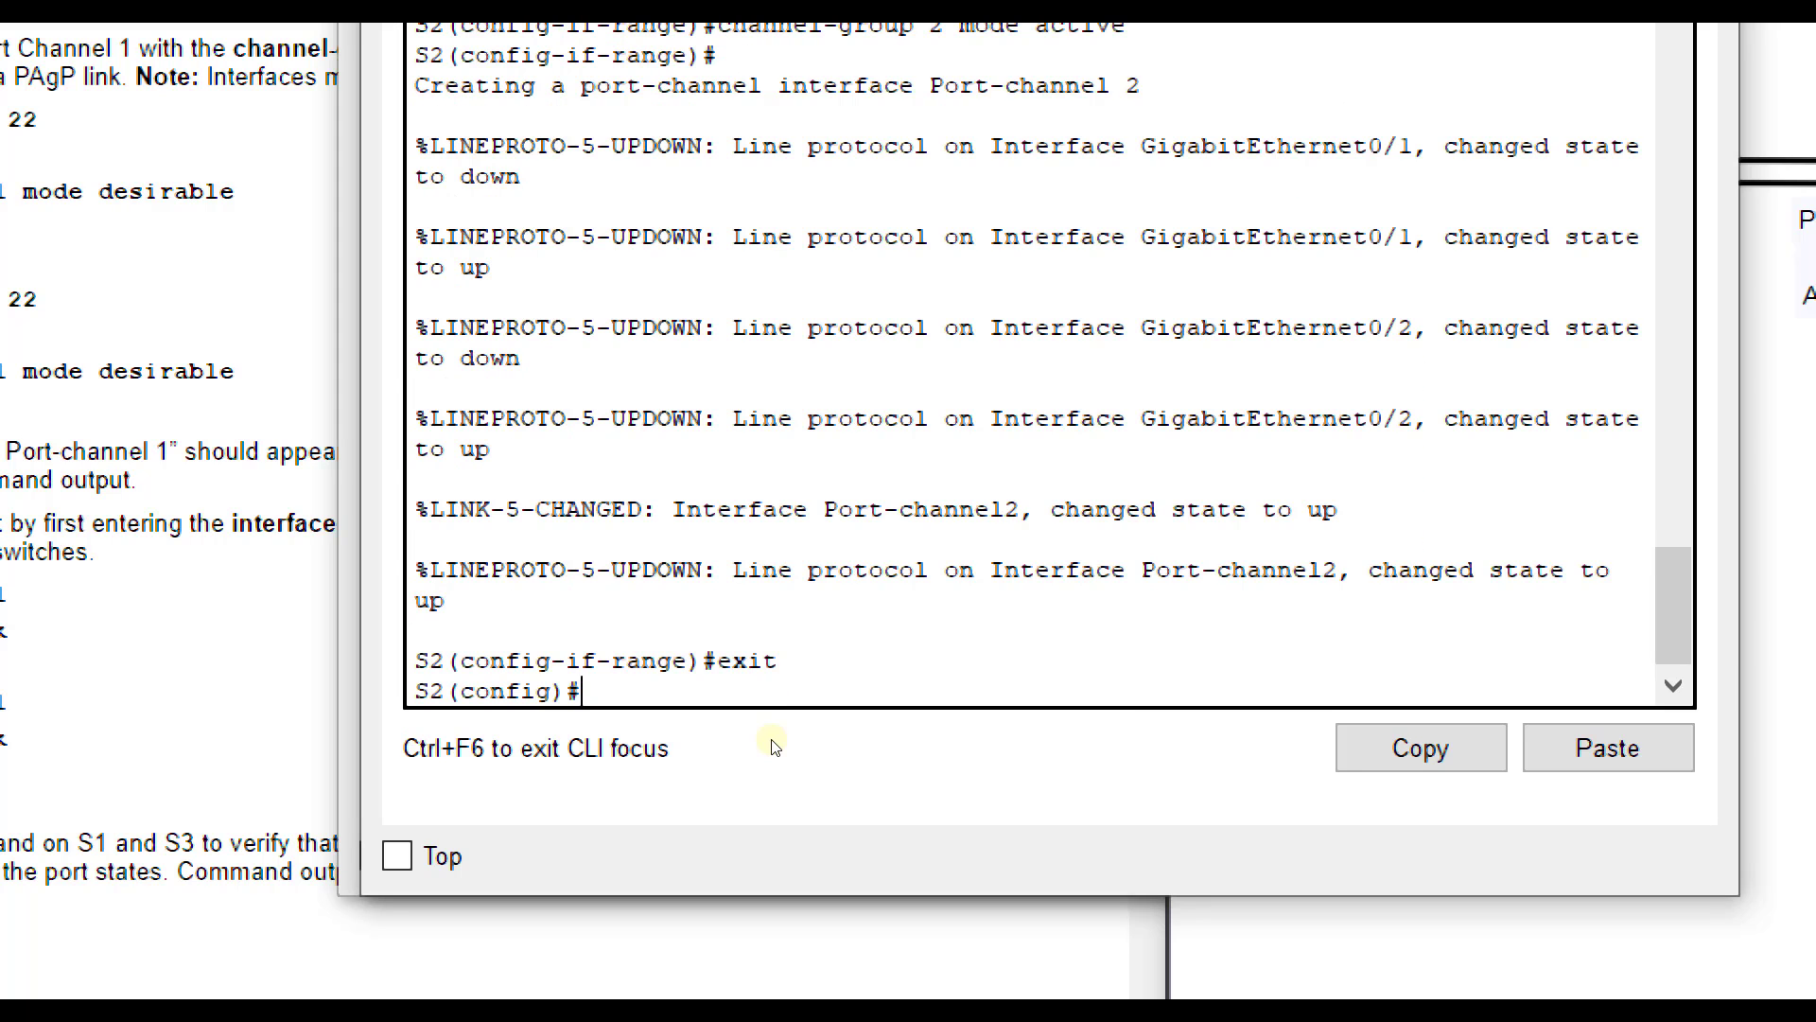
- Set interface Port-channel 2 on S2 to switchport mode trunk
{"action": "type", "text": "int port-channel g"}
{"action": "key", "text": "BackSpace"}
{"action": "type", "text": "2"}
{"action": "key", "text": "Return"}
{"action": "type", "text": "switchport mode trunk"}
{"action": "key", "text": "Return"}
{"action": "type", "text": "exit"}
{"action": "key", "text": "Return"}
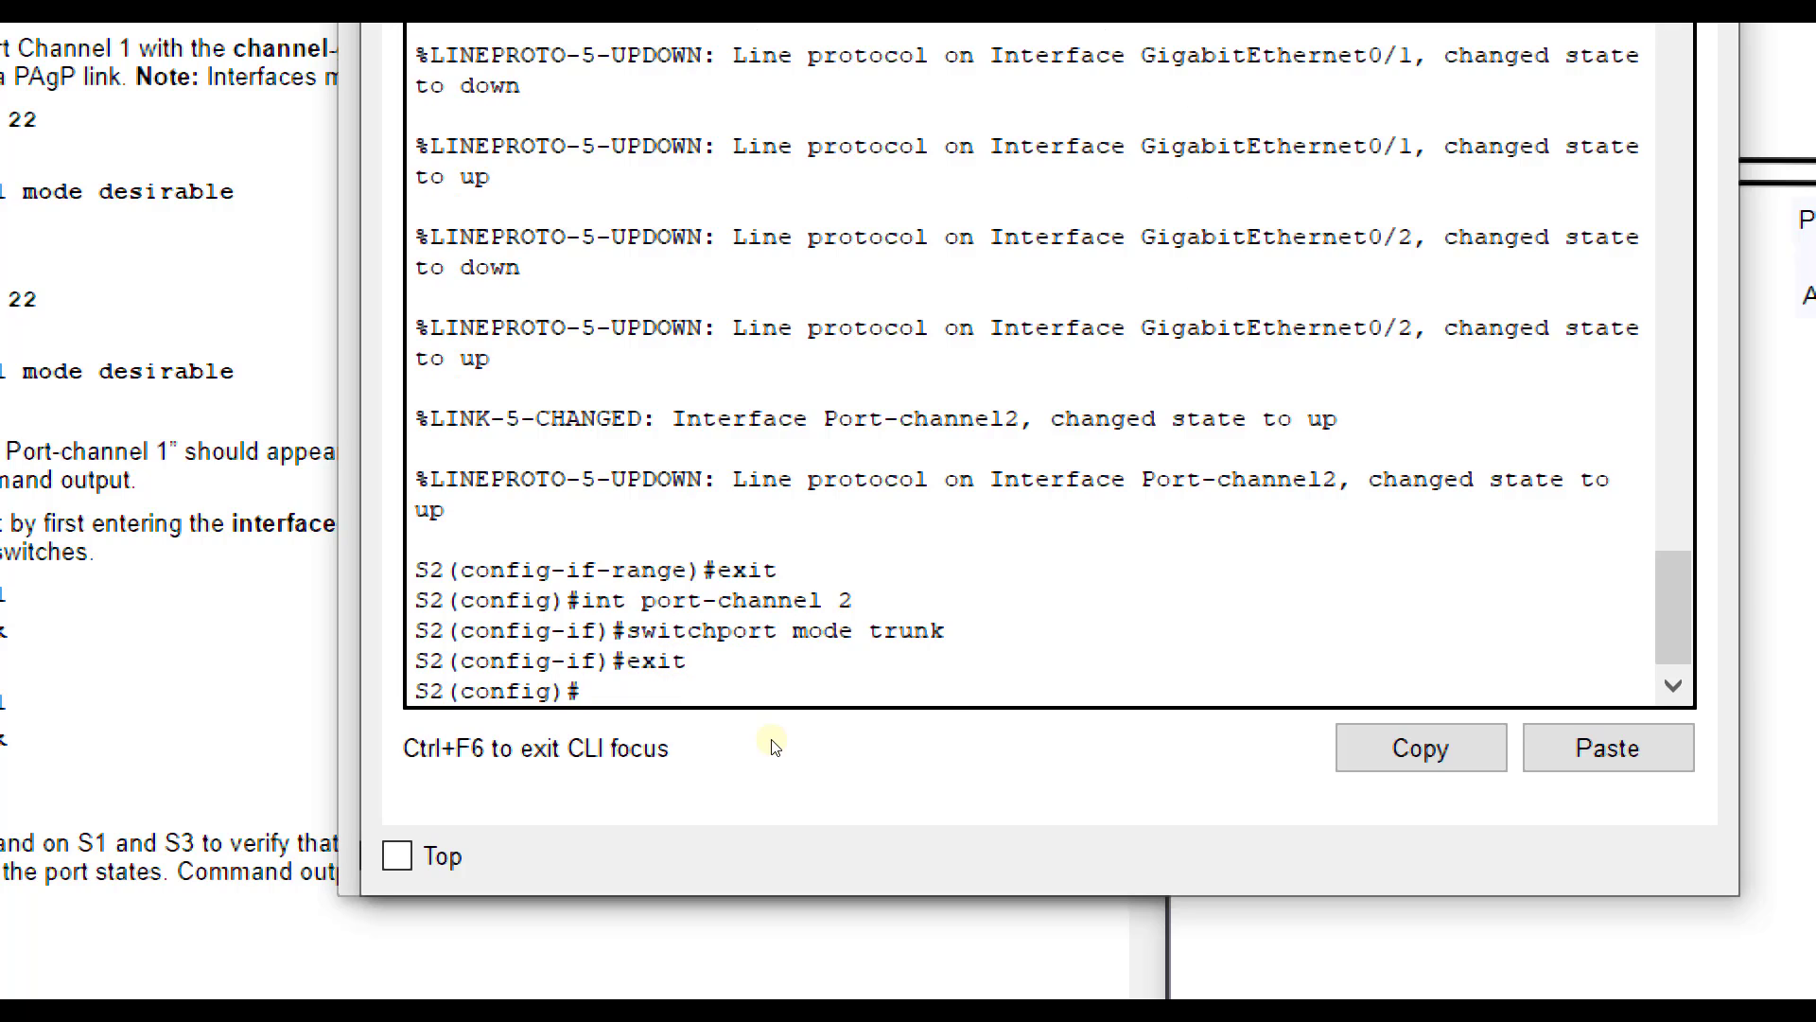
{"action": "scroll", "coordinate": [791, 511], "scroll_direction": "up", "scroll_amount": 5}
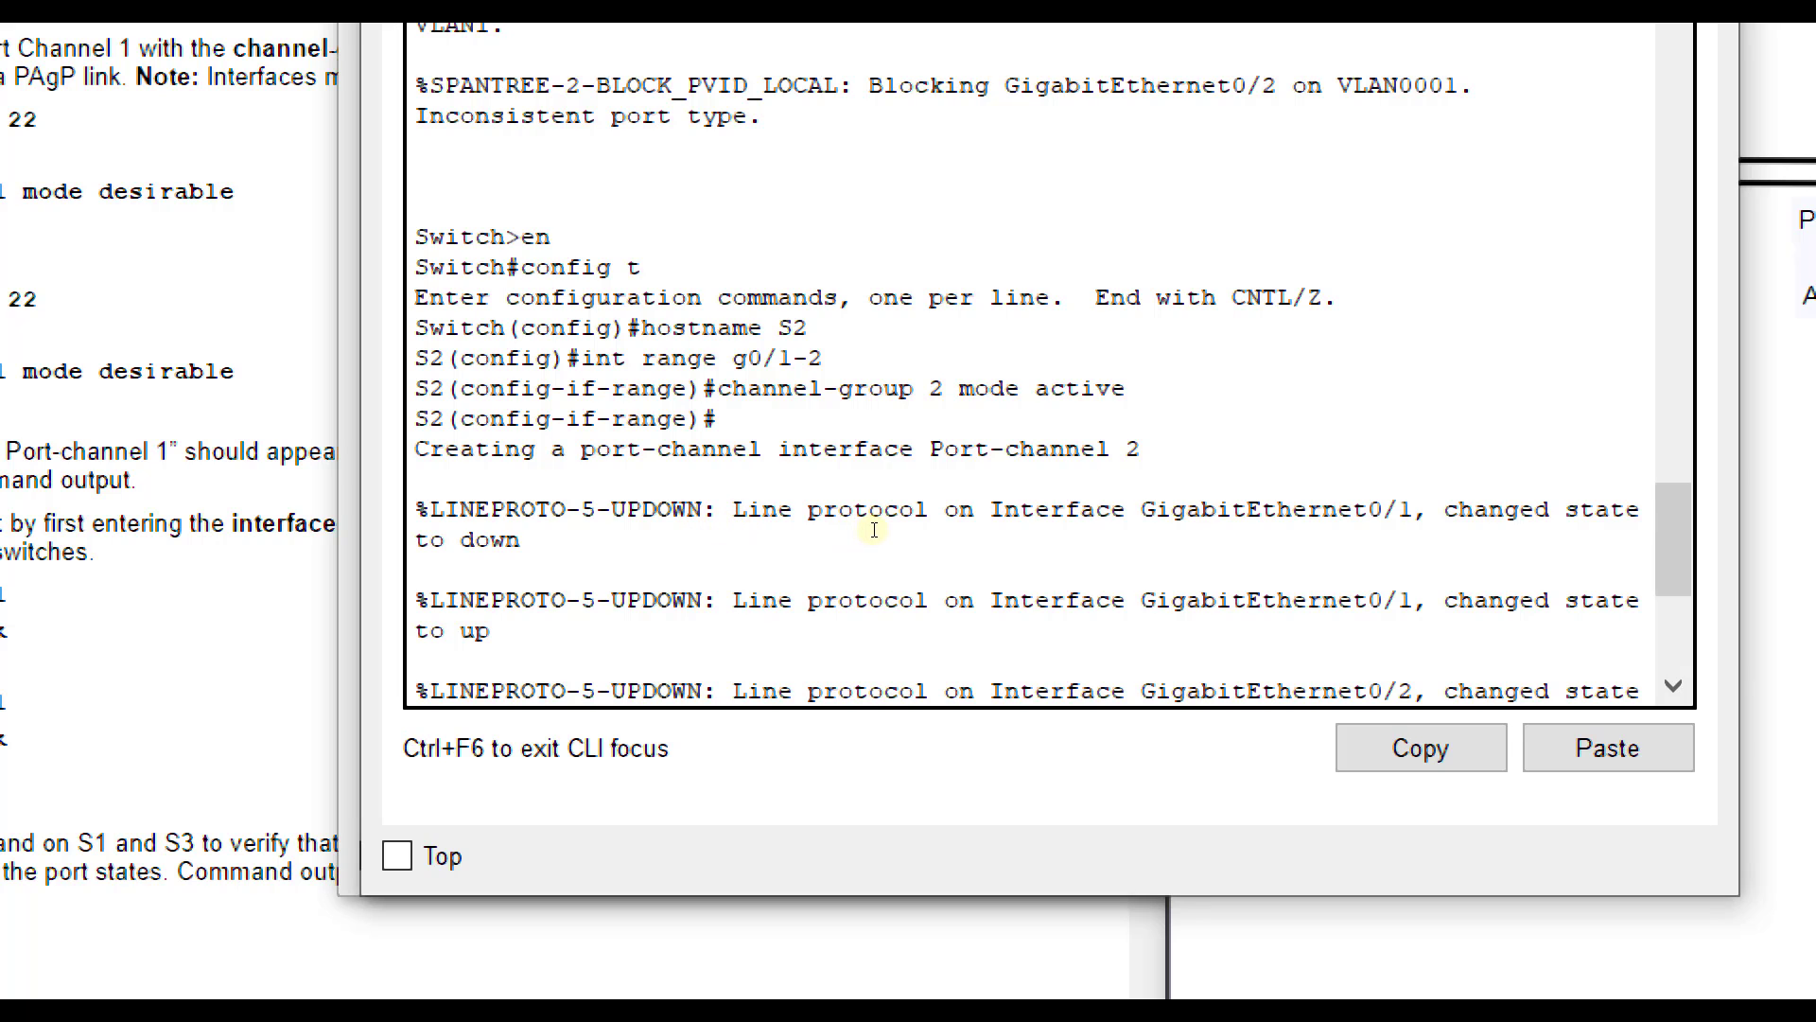
{"action": "scroll", "coordinate": [835, 564], "scroll_direction": "down", "scroll_amount": 5}
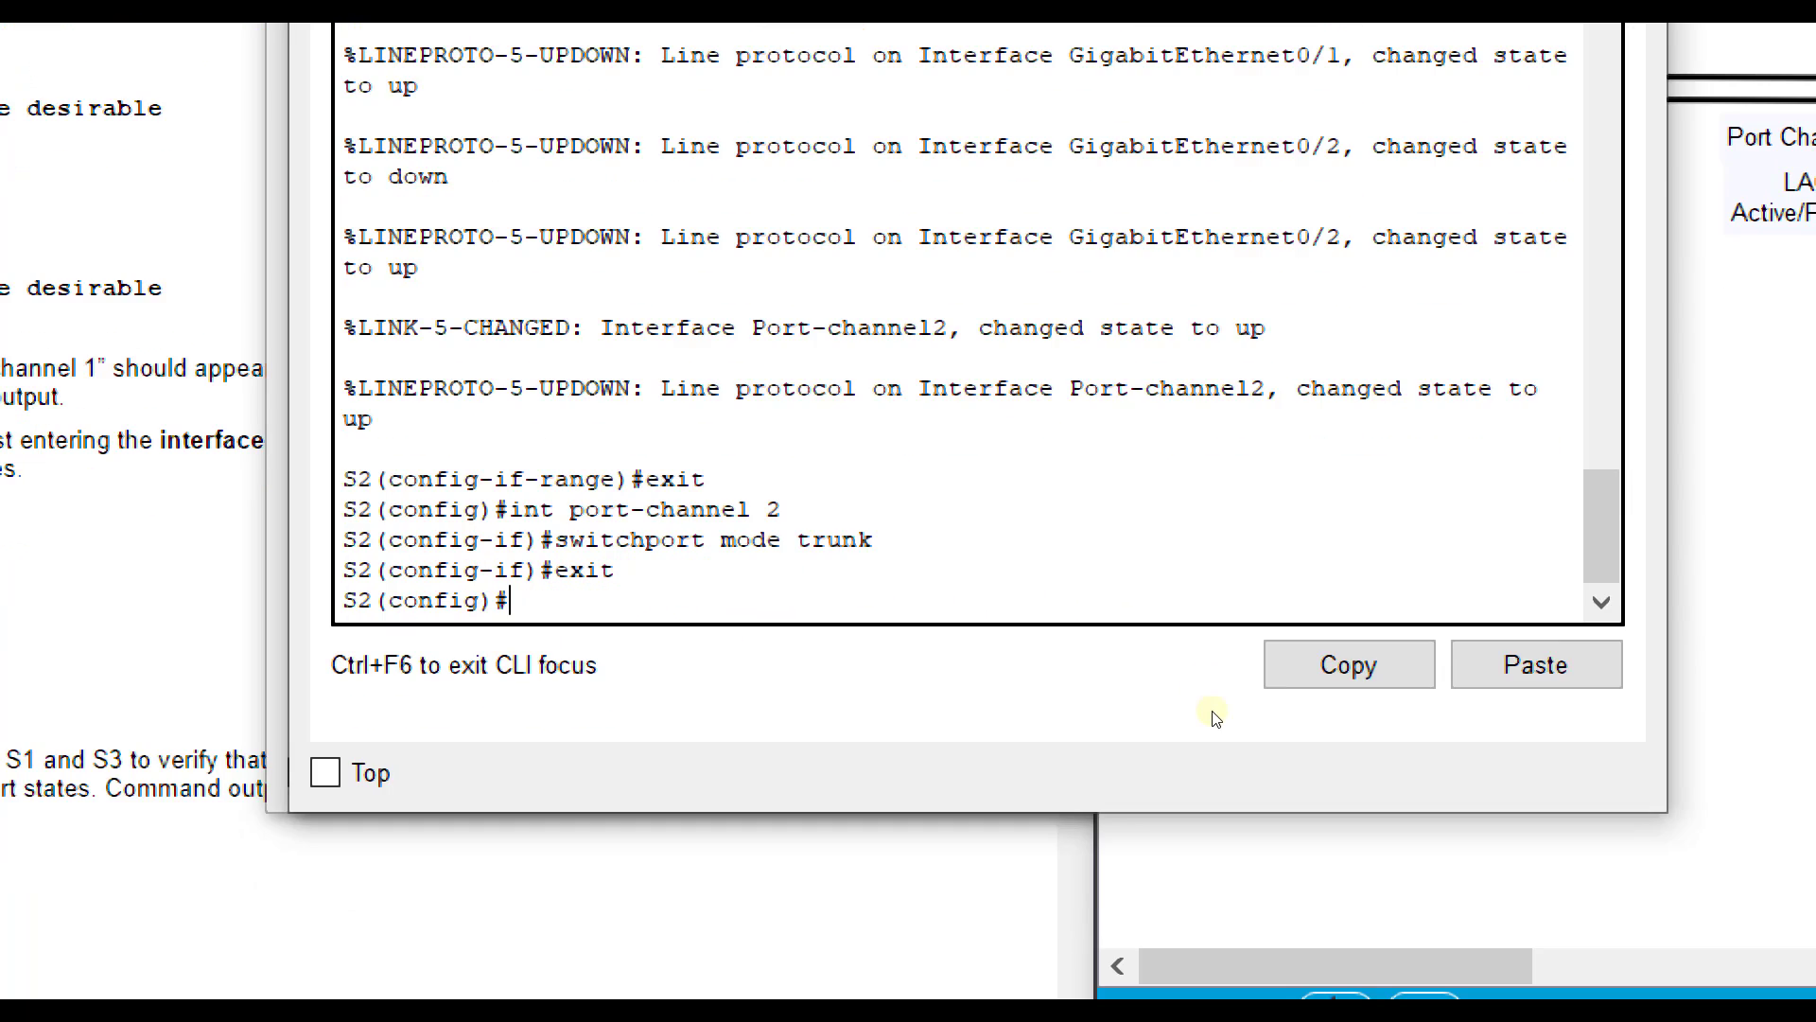
- Run do show etherchannel summary on S2 and highlight Po2's SU flag and Gig0/1-0/2 members
{"action": "left_click", "coordinate": [1220, 955]}
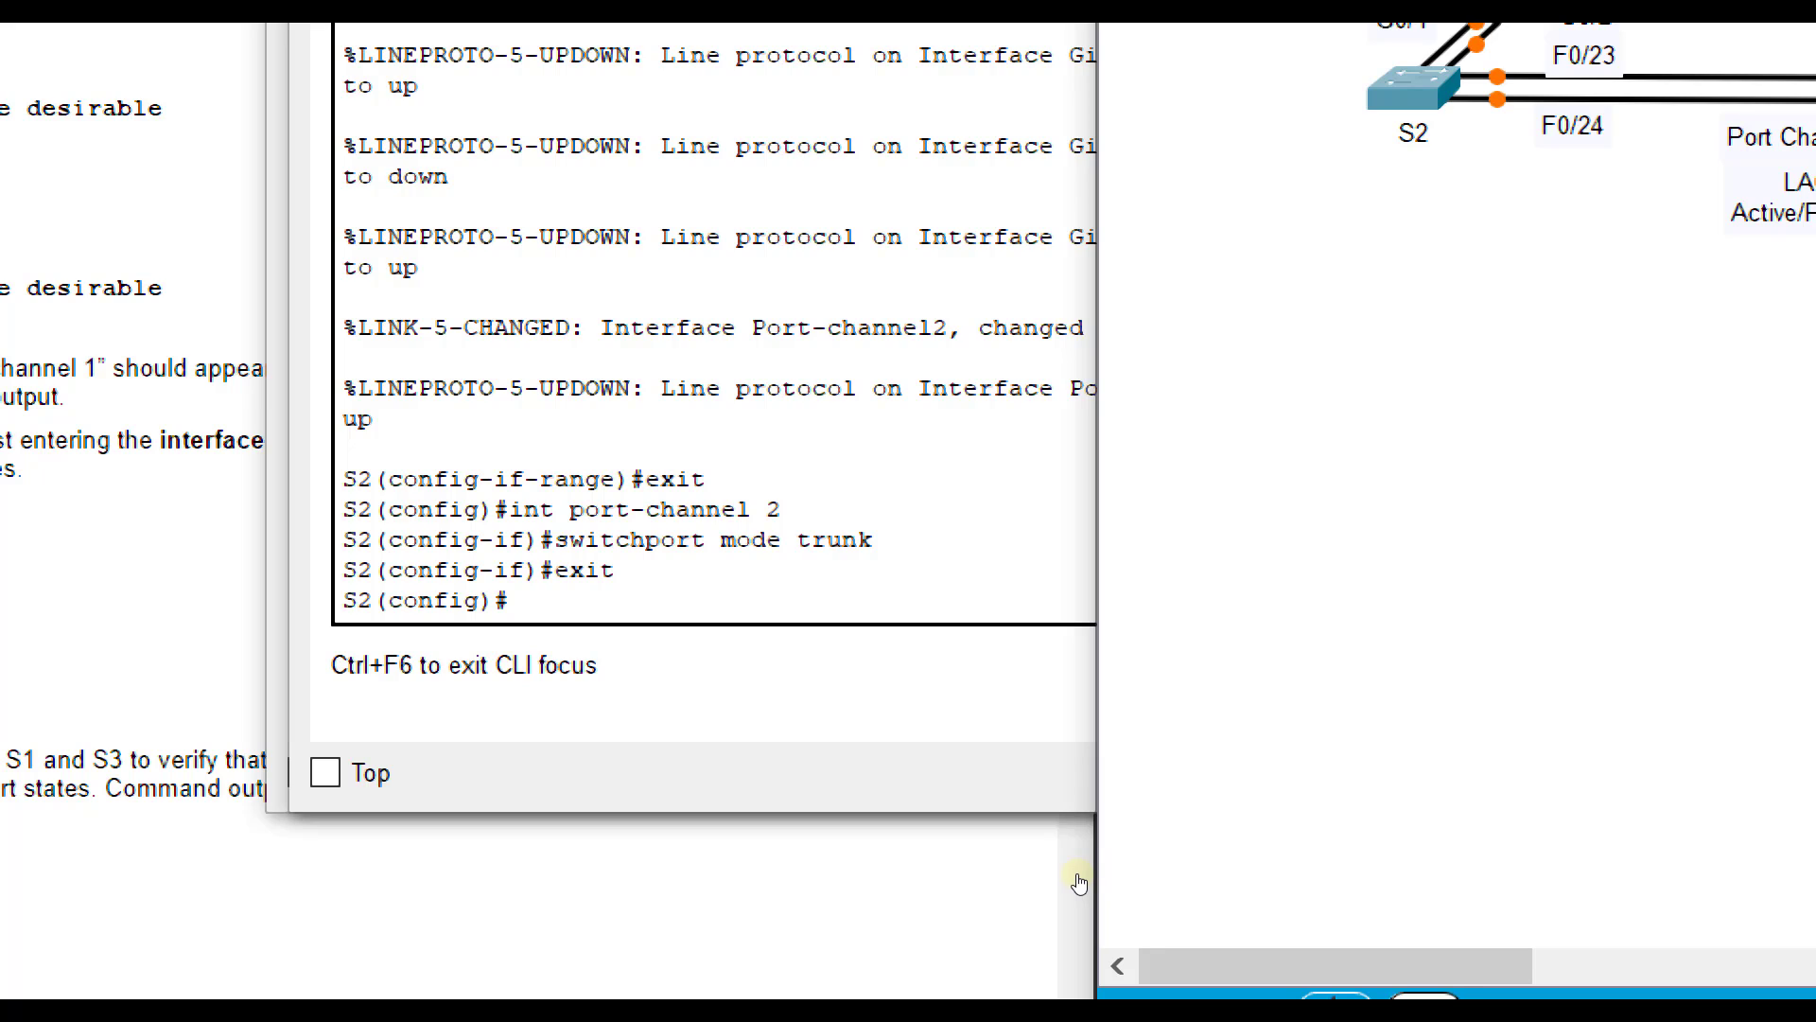
{"action": "left_click", "coordinate": [655, 685]}
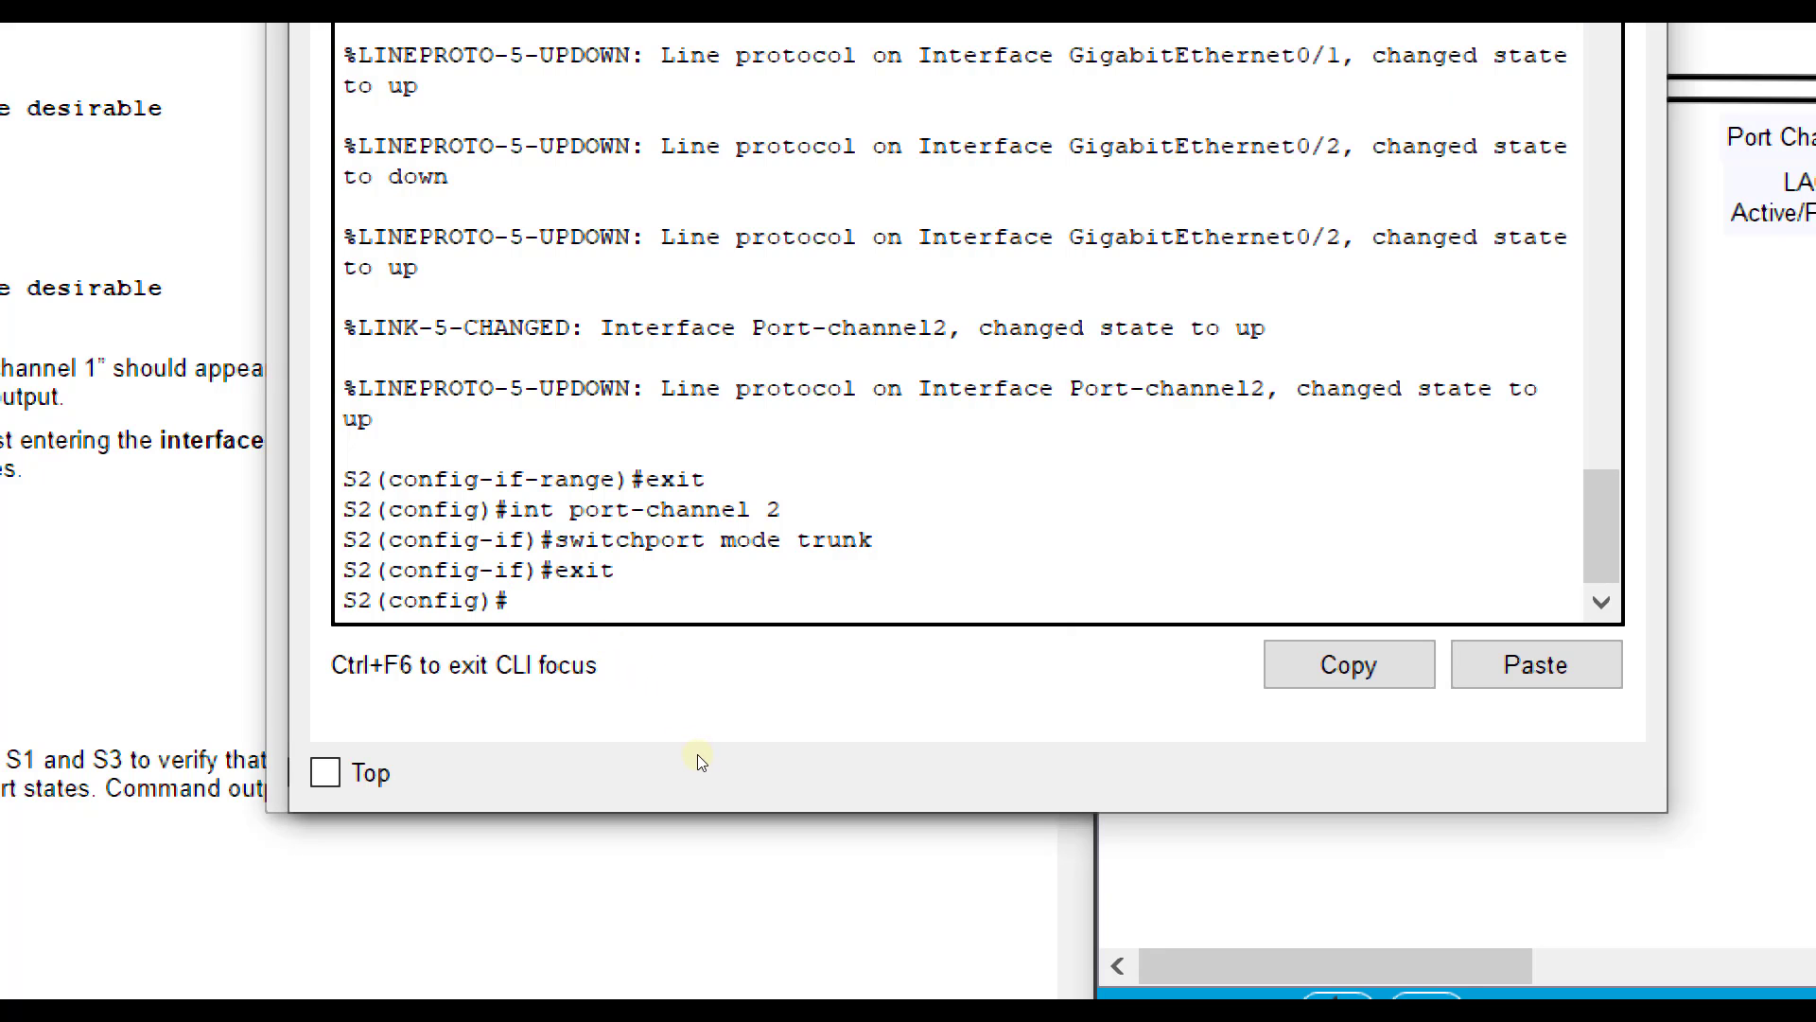
{"action": "type", "text": "do show e"}
{"action": "type", "text": "therchan"}
{"action": "key", "text": "BackSpace"}
{"action": "type", "text": "channel su"}
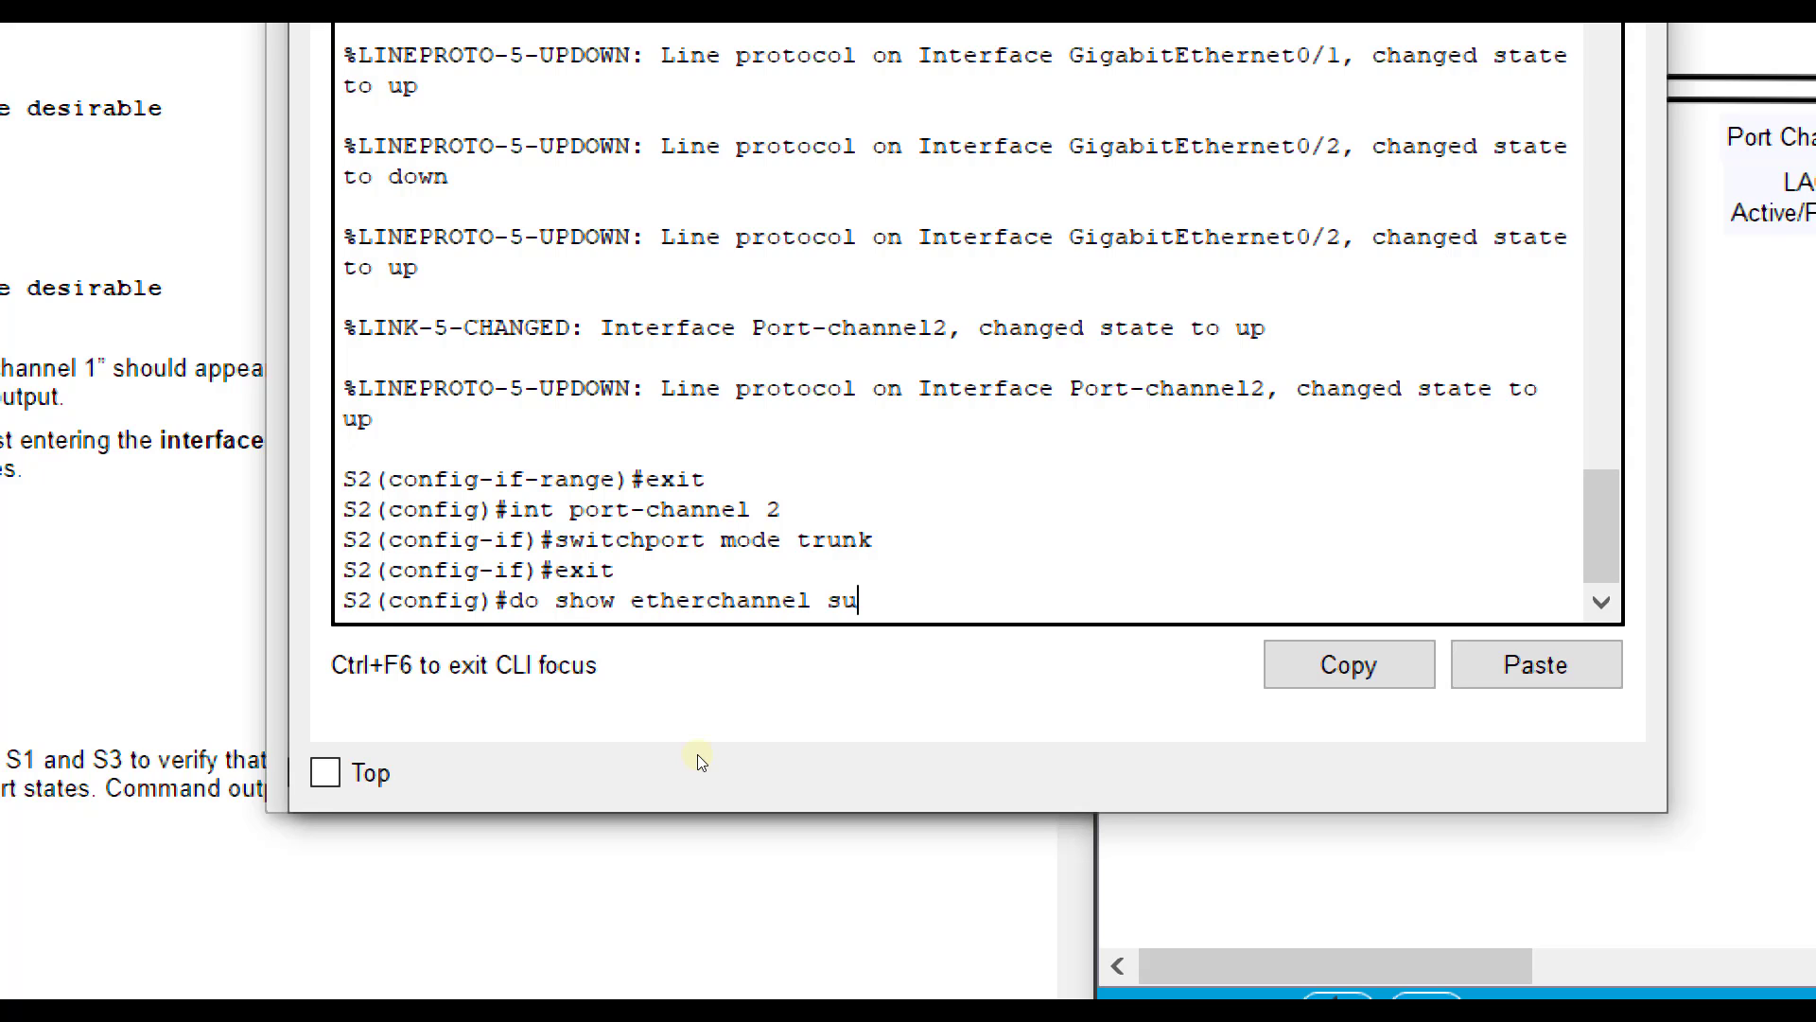
{"action": "type", "text": "mmary"}
{"action": "key", "text": "Return"}
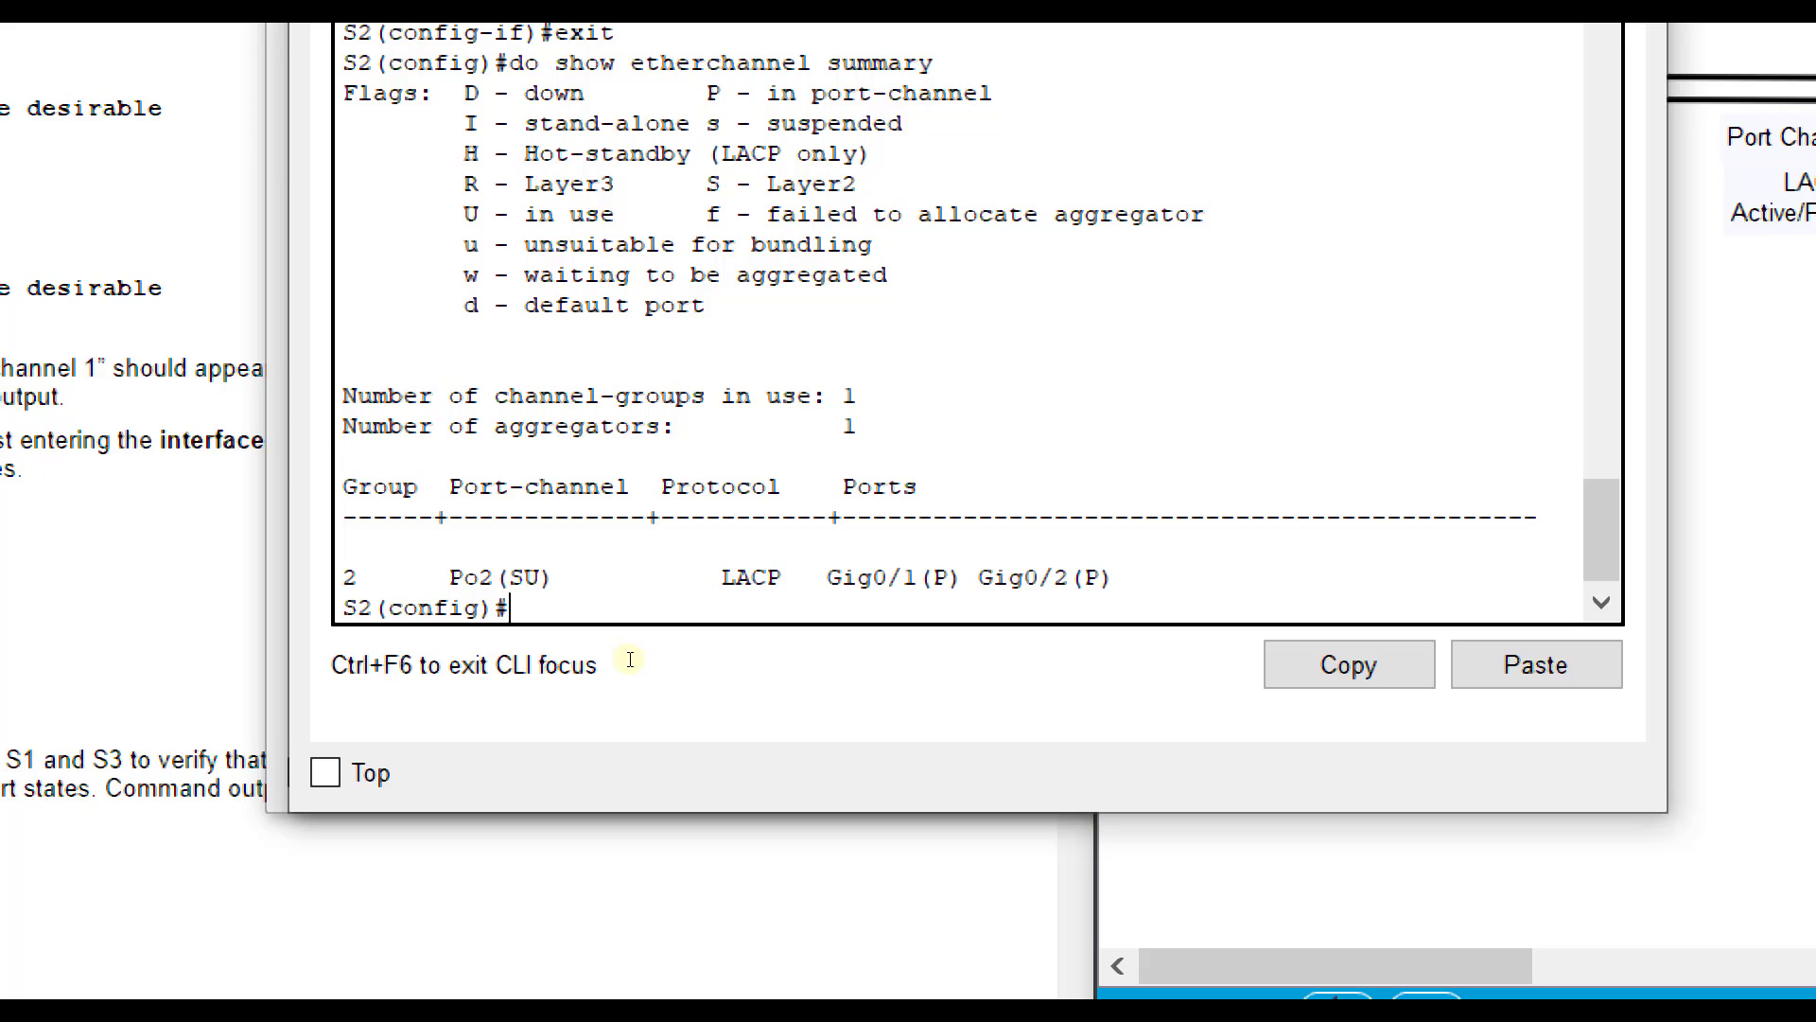
{"action": "left_click_drag", "start_coordinate": [630, 659], "coordinate": [752, 661]}
{"action": "left_click_drag", "start_coordinate": [932, 662], "coordinate": [779, 667]}
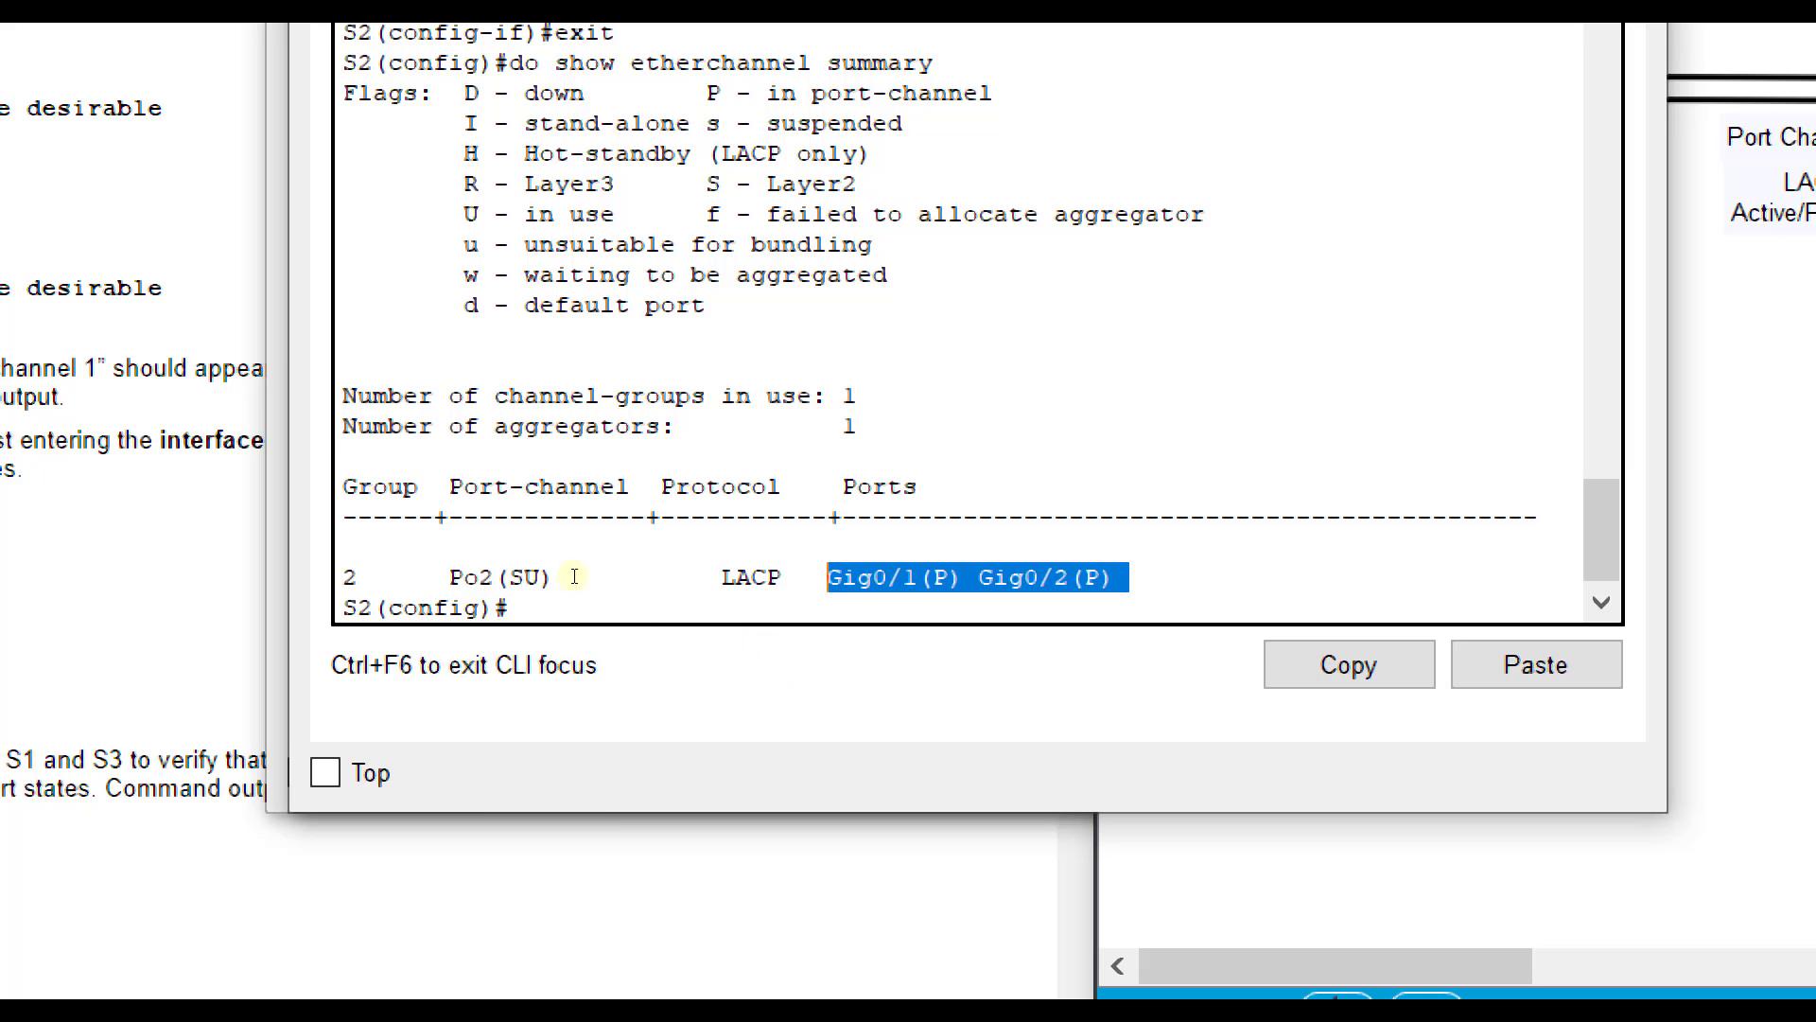
- Run 'do show etherchannel summary' on S1 and check that Po1 shows PAgP and Po2 shows LACP
{"action": "key", "text": "alt+Tab"}
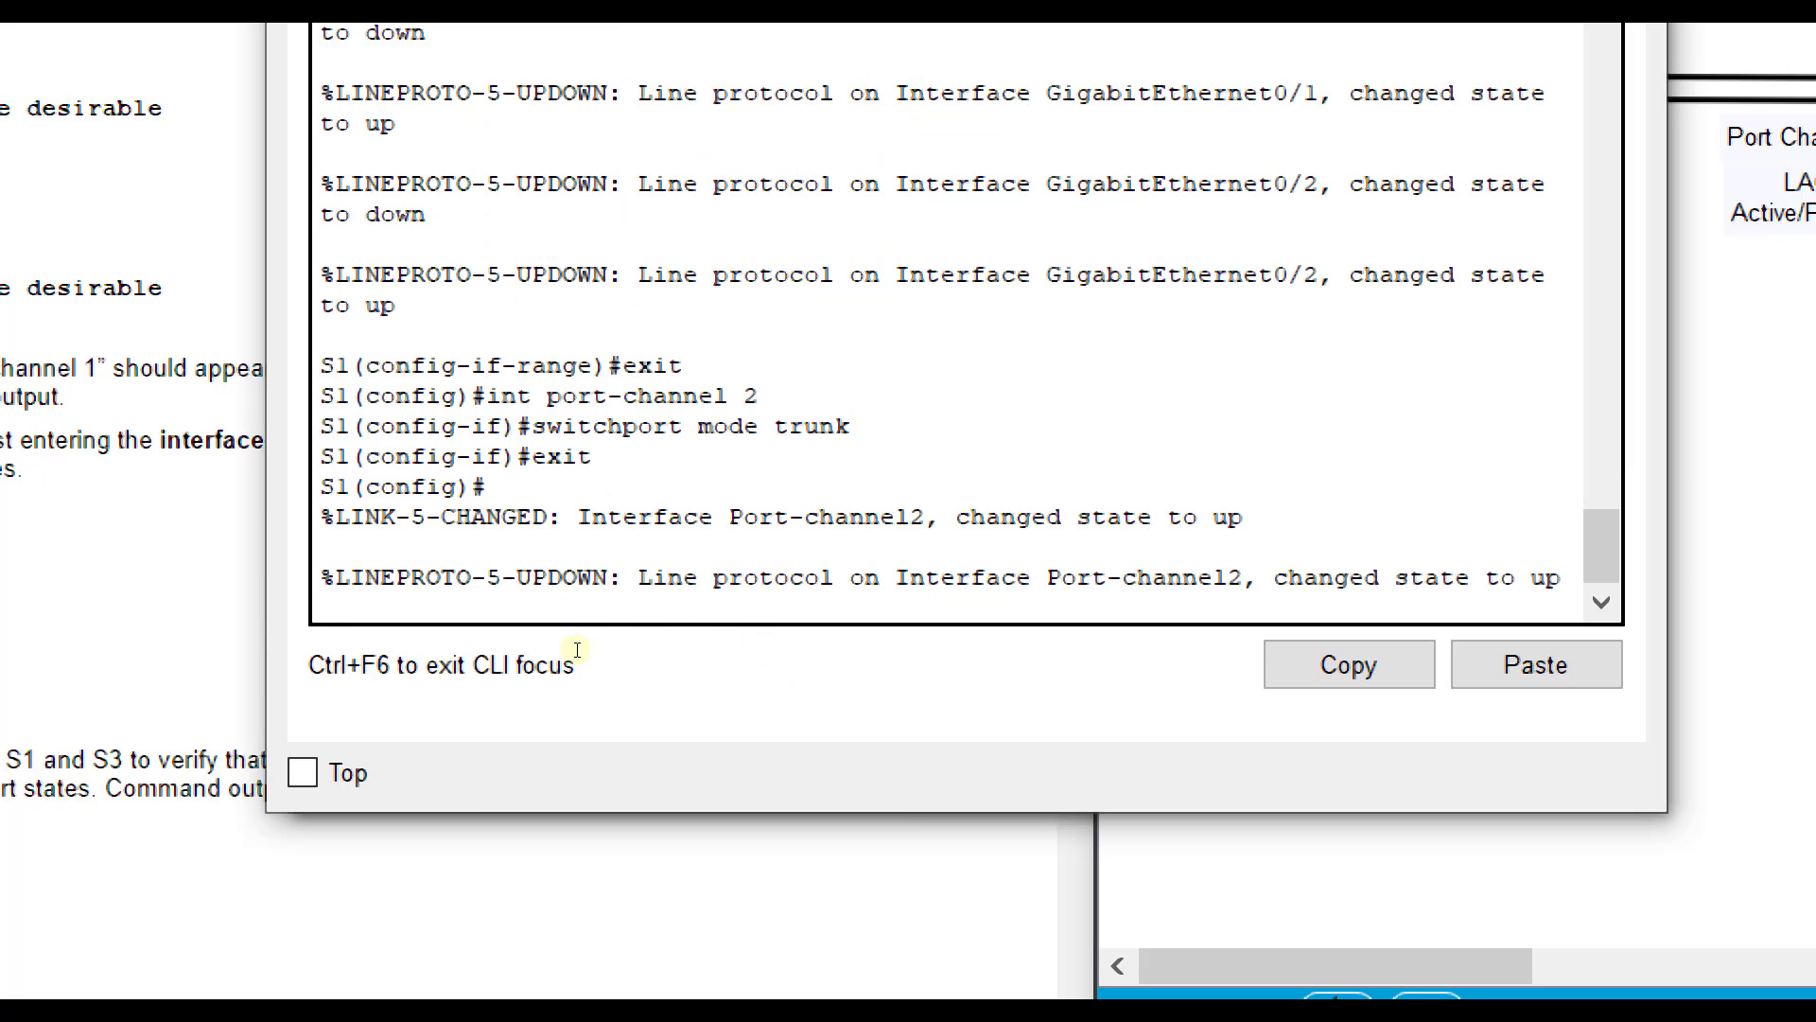
{"action": "key", "text": "Return"}
{"action": "type", "text": "do show etherchannel summary"}
{"action": "key", "text": "Return"}
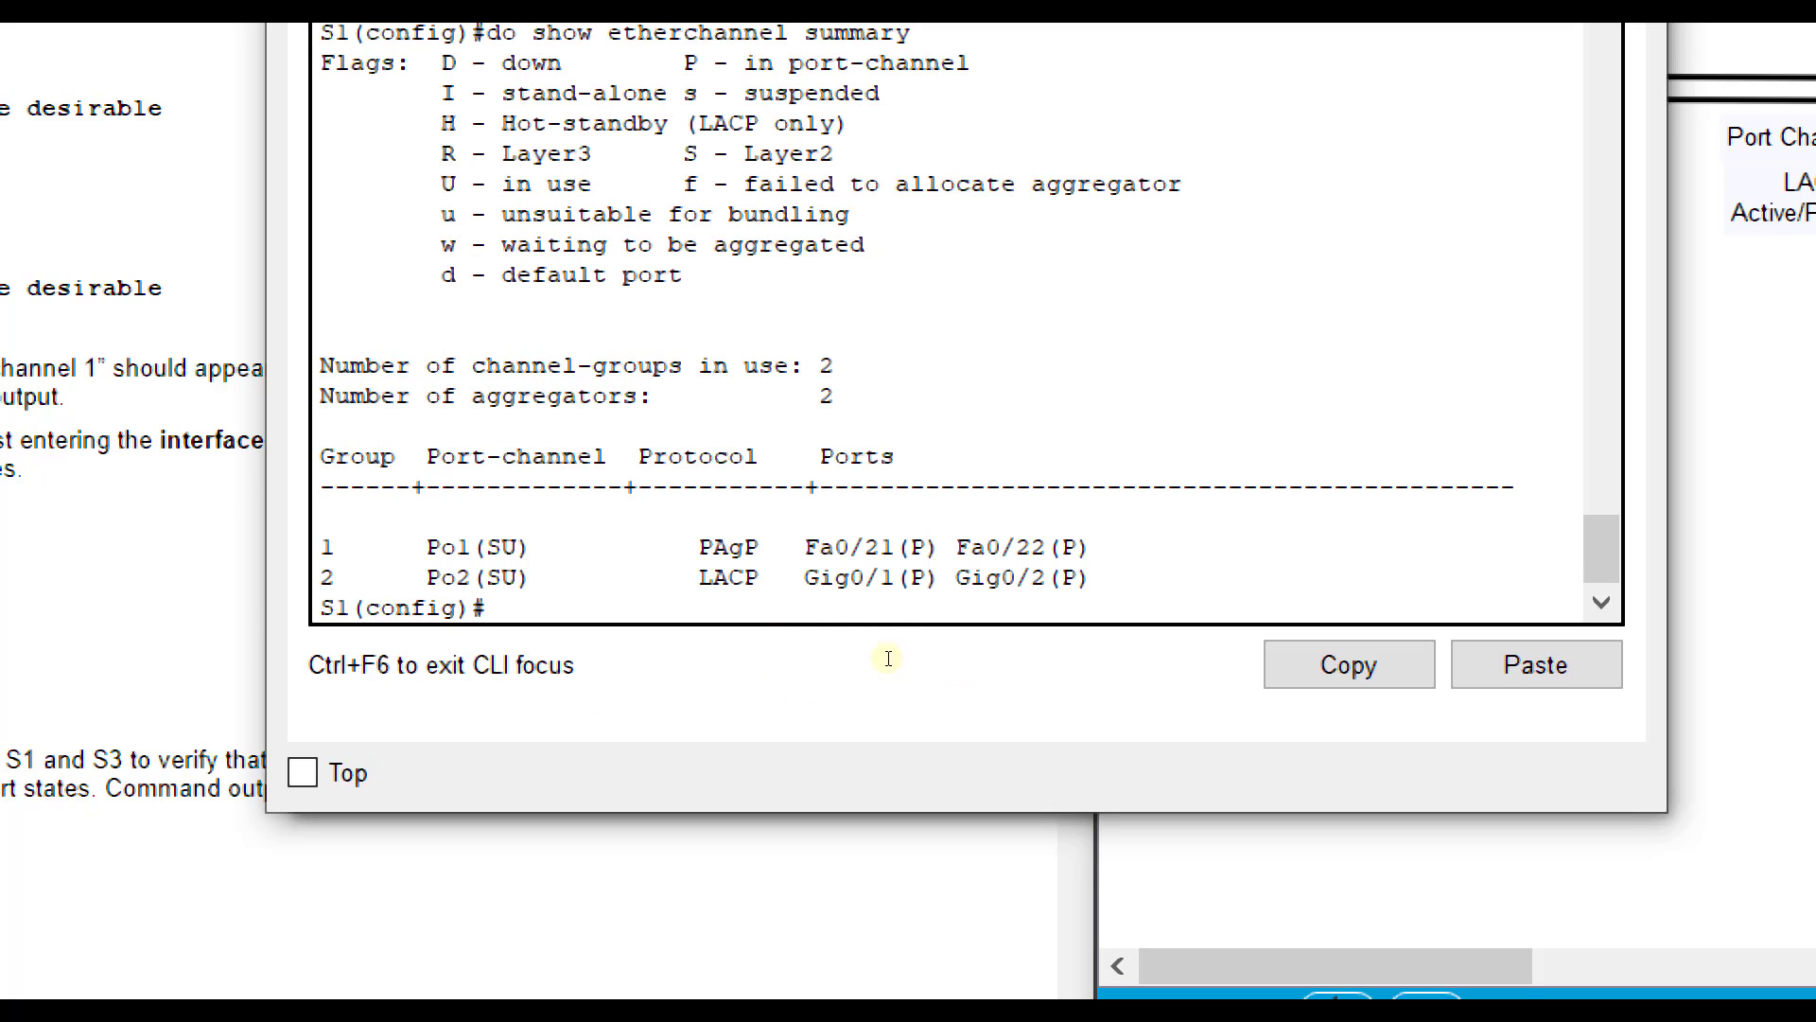
{"action": "left_click_drag", "start_coordinate": [857, 654], "coordinate": [607, 671]}
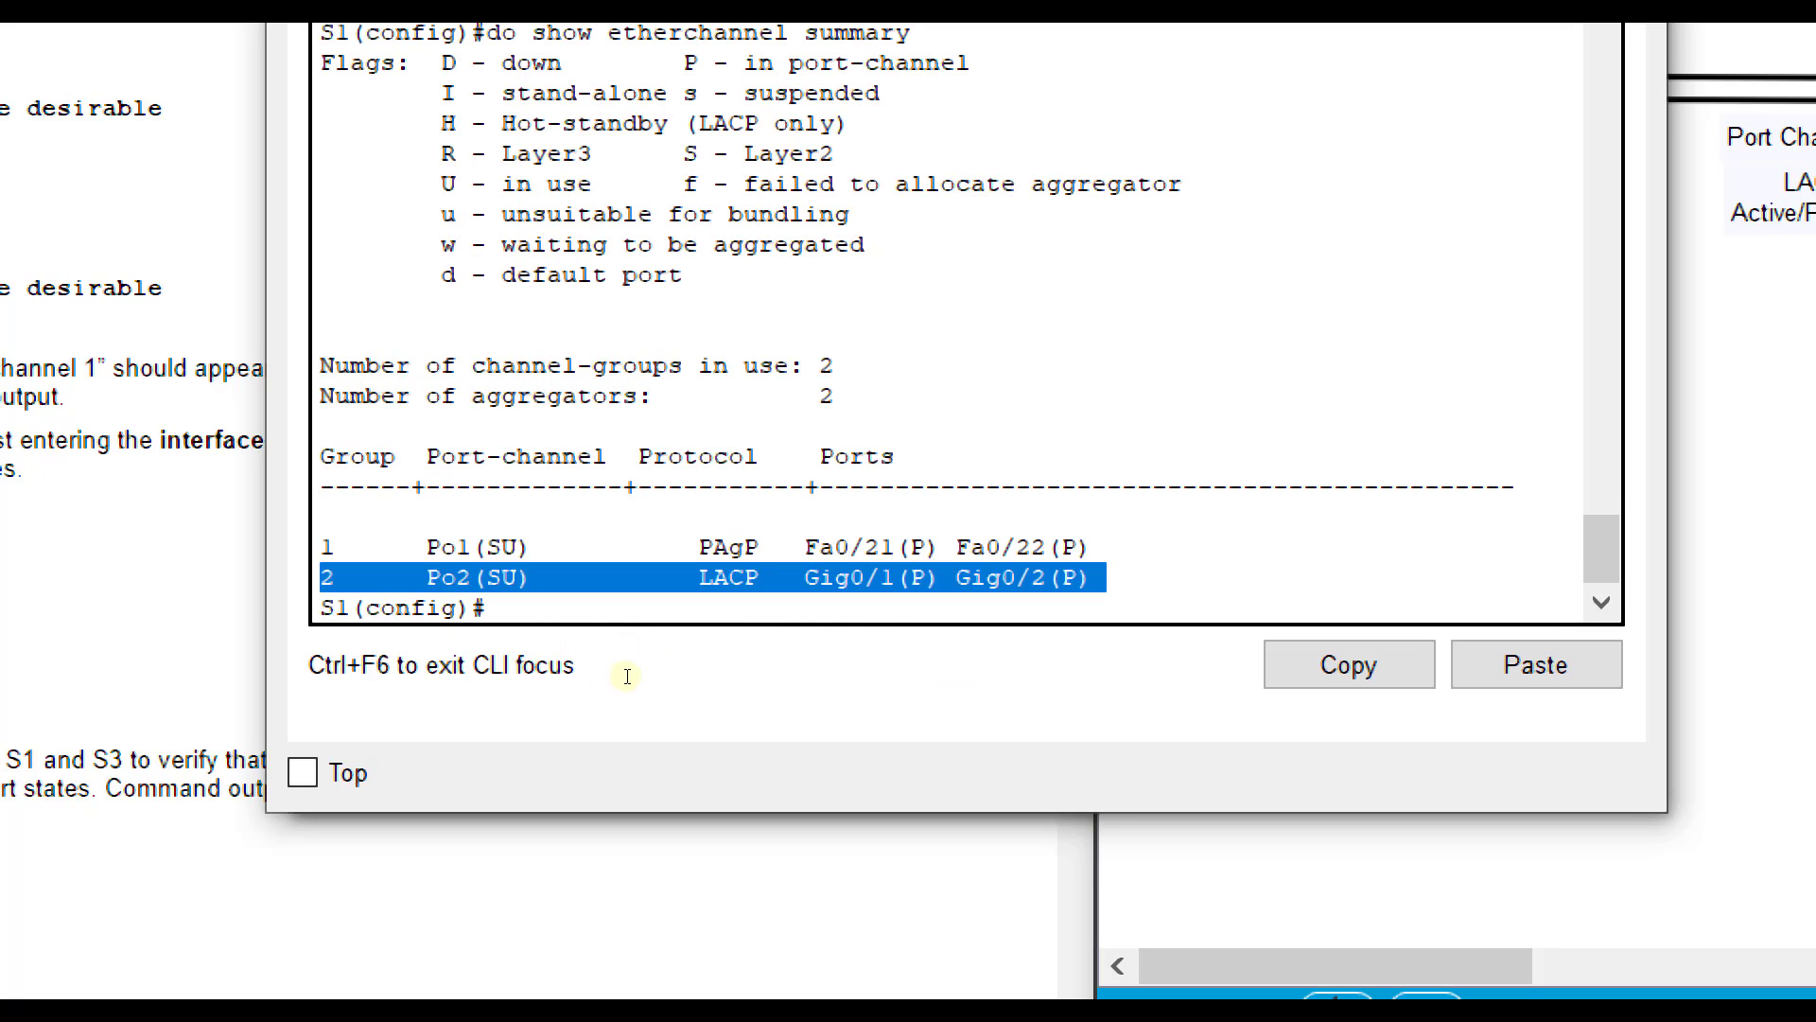
{"action": "left_click", "coordinate": [627, 676]}
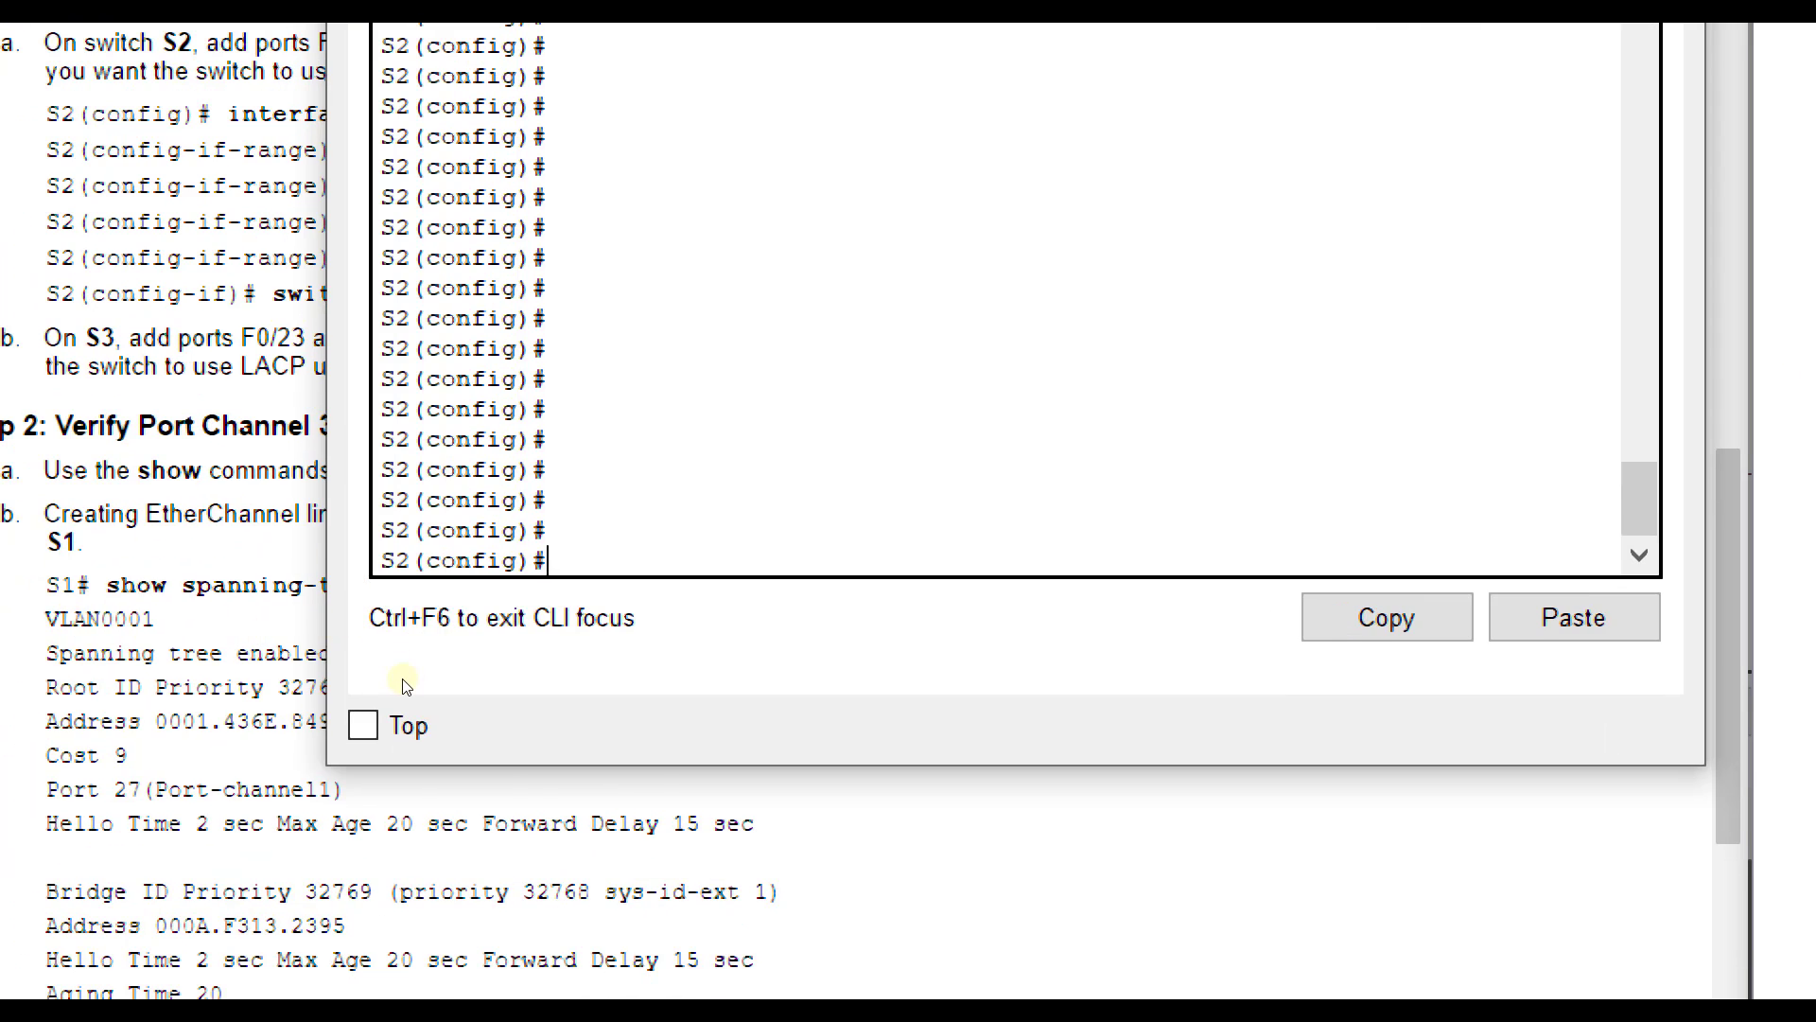
- On S2, shut Fa0/23-24, add them to channel-group 3 mode passive, then re-enable them
{"action": "type", "text": "int range fa0/23-24"}
{"action": "key", "text": "Return"}
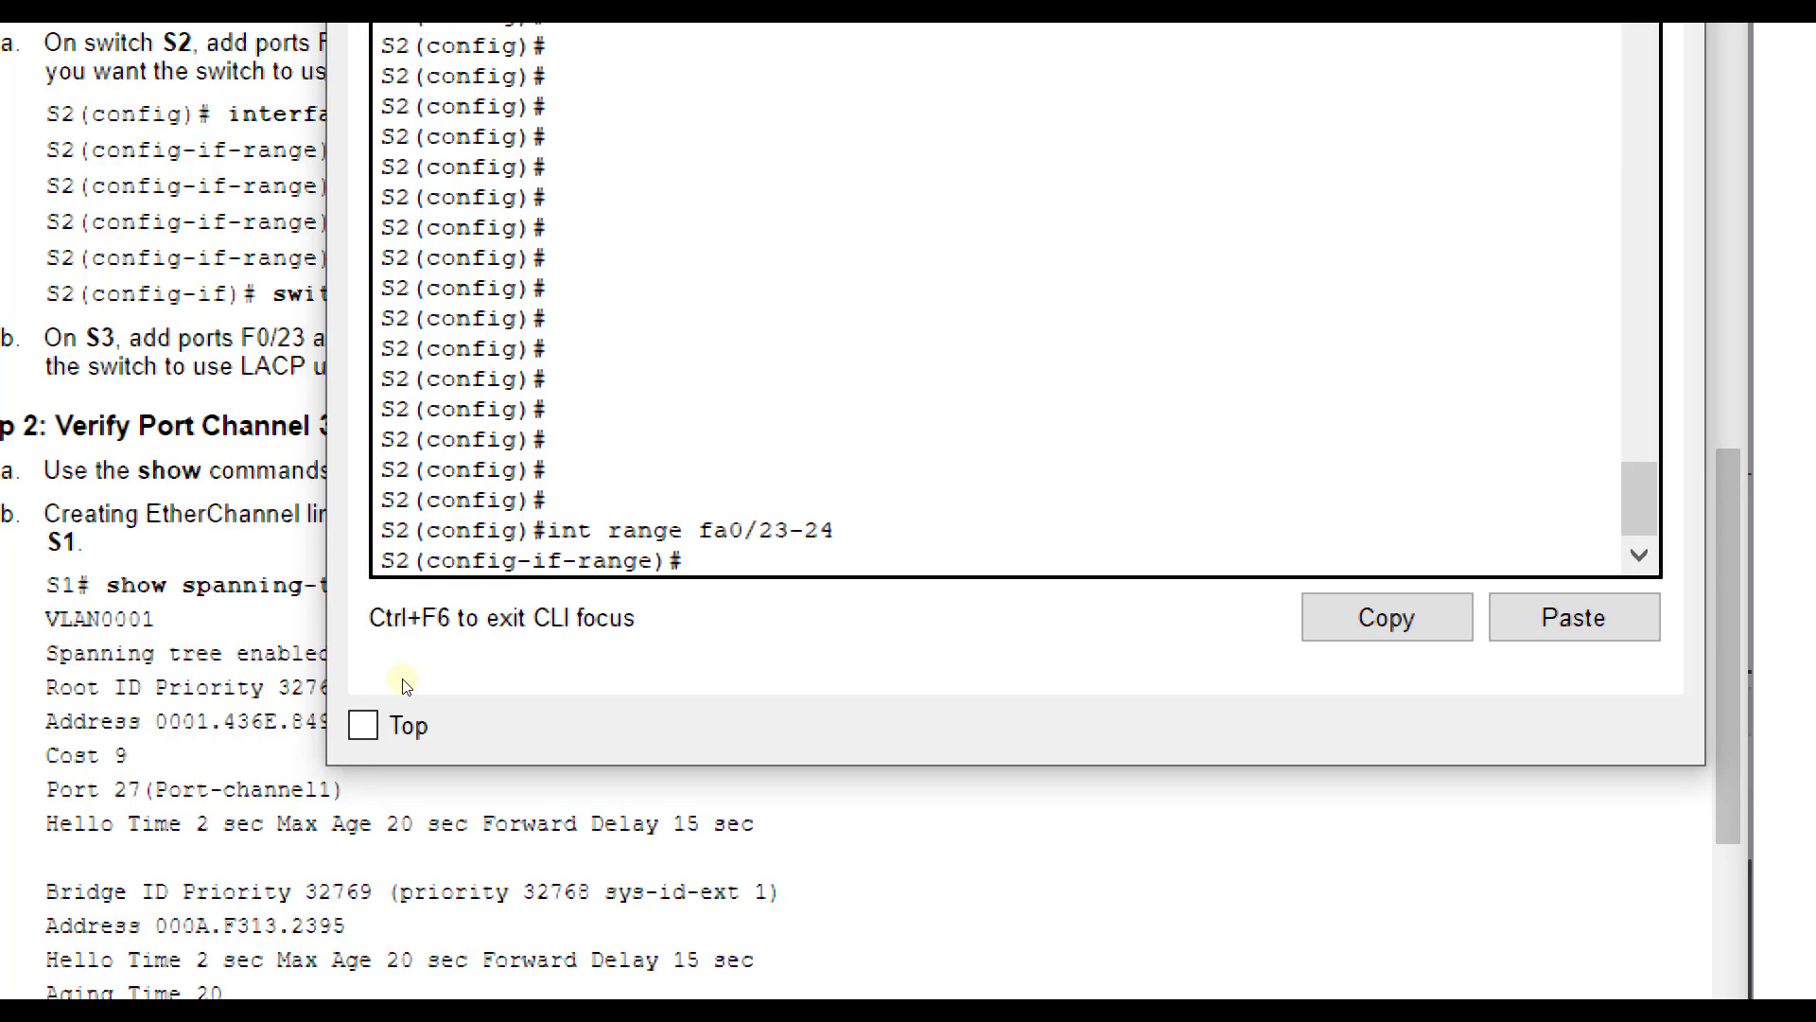
{"action": "type", "text": "shutdown"}
{"action": "key", "text": "Return"}
{"action": "key", "text": "Return"}
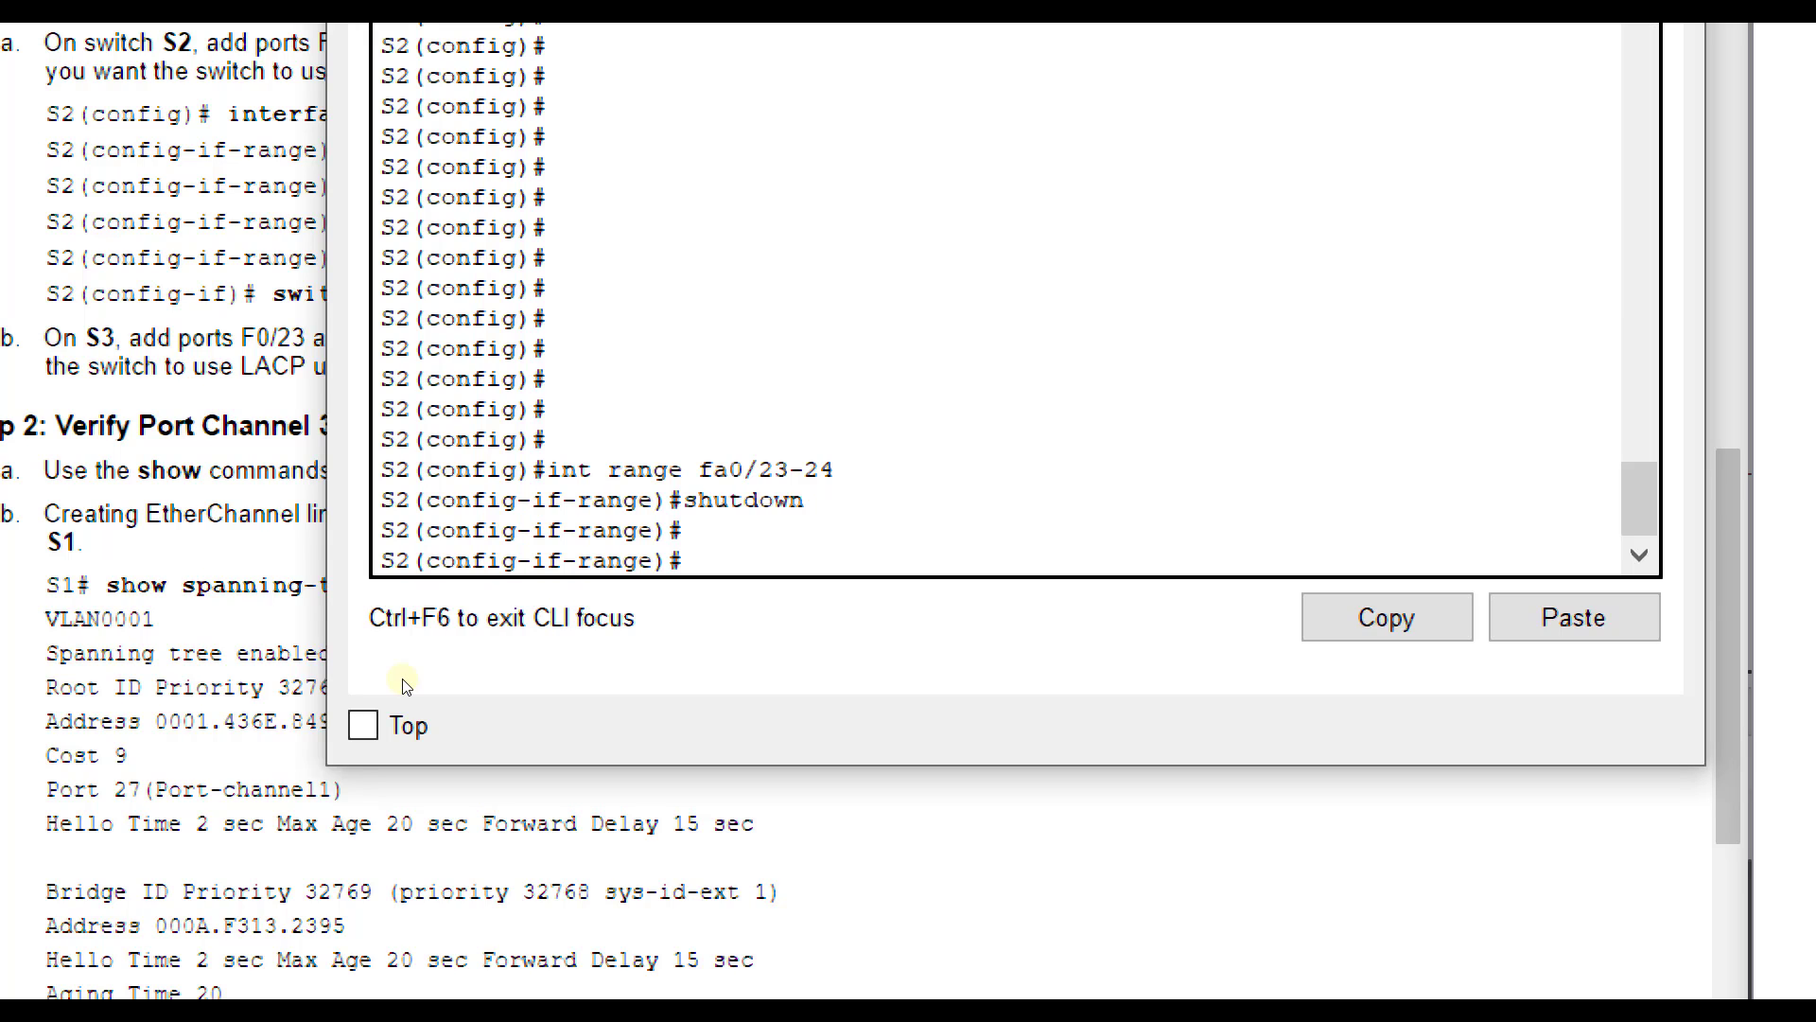
{"action": "type", "text": "channel-group 3 mode "}
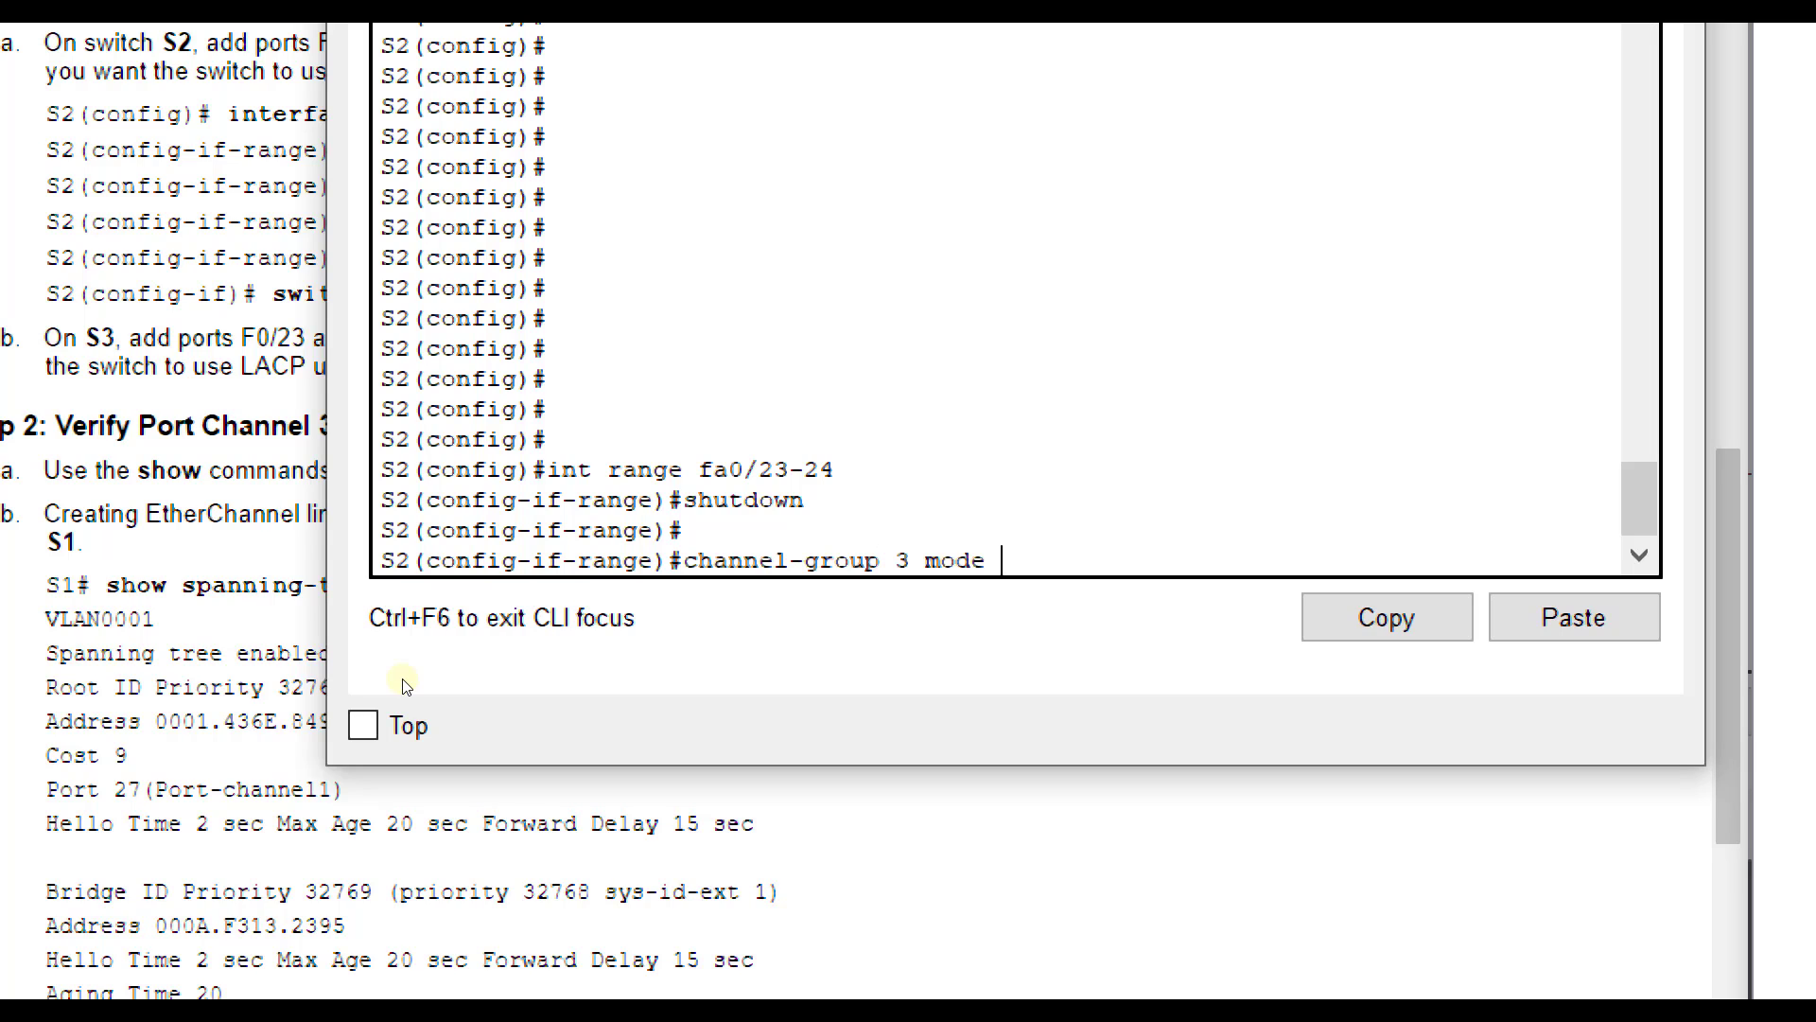
{"action": "type", "text": "passive"}
{"action": "key", "text": "Return"}
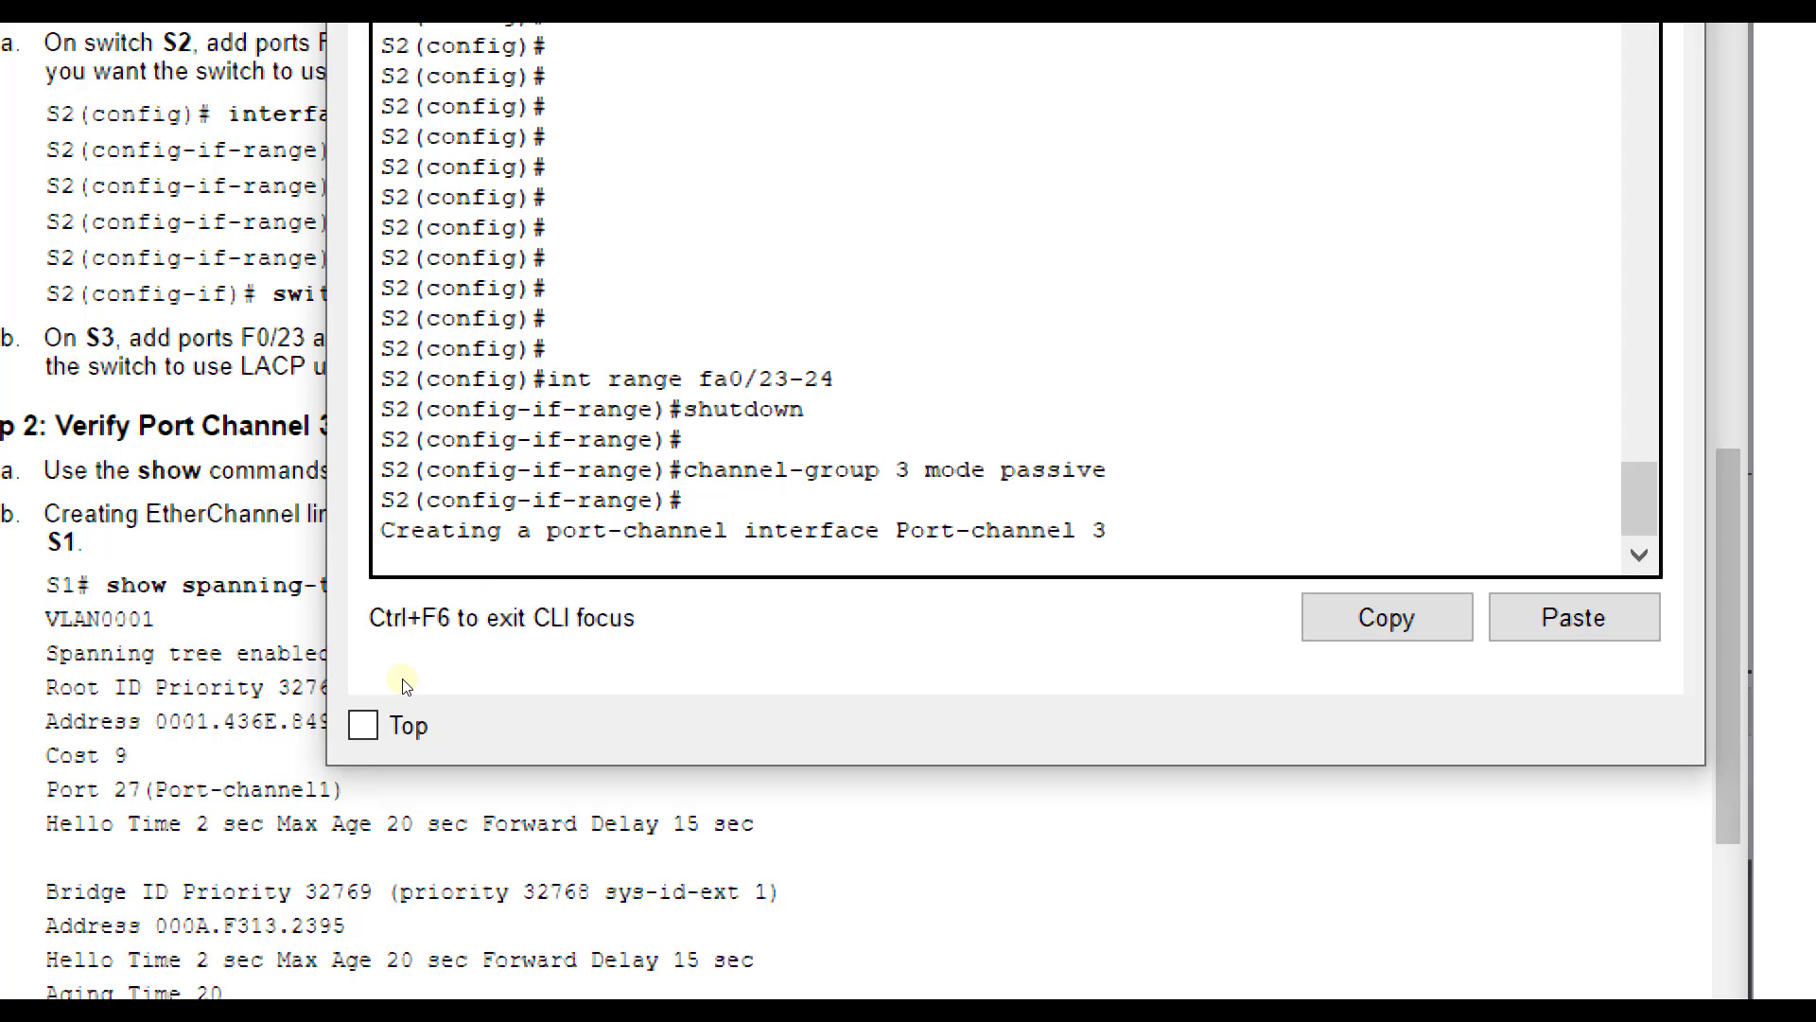
{"action": "key", "text": "Return"}
{"action": "key", "text": "Up"}
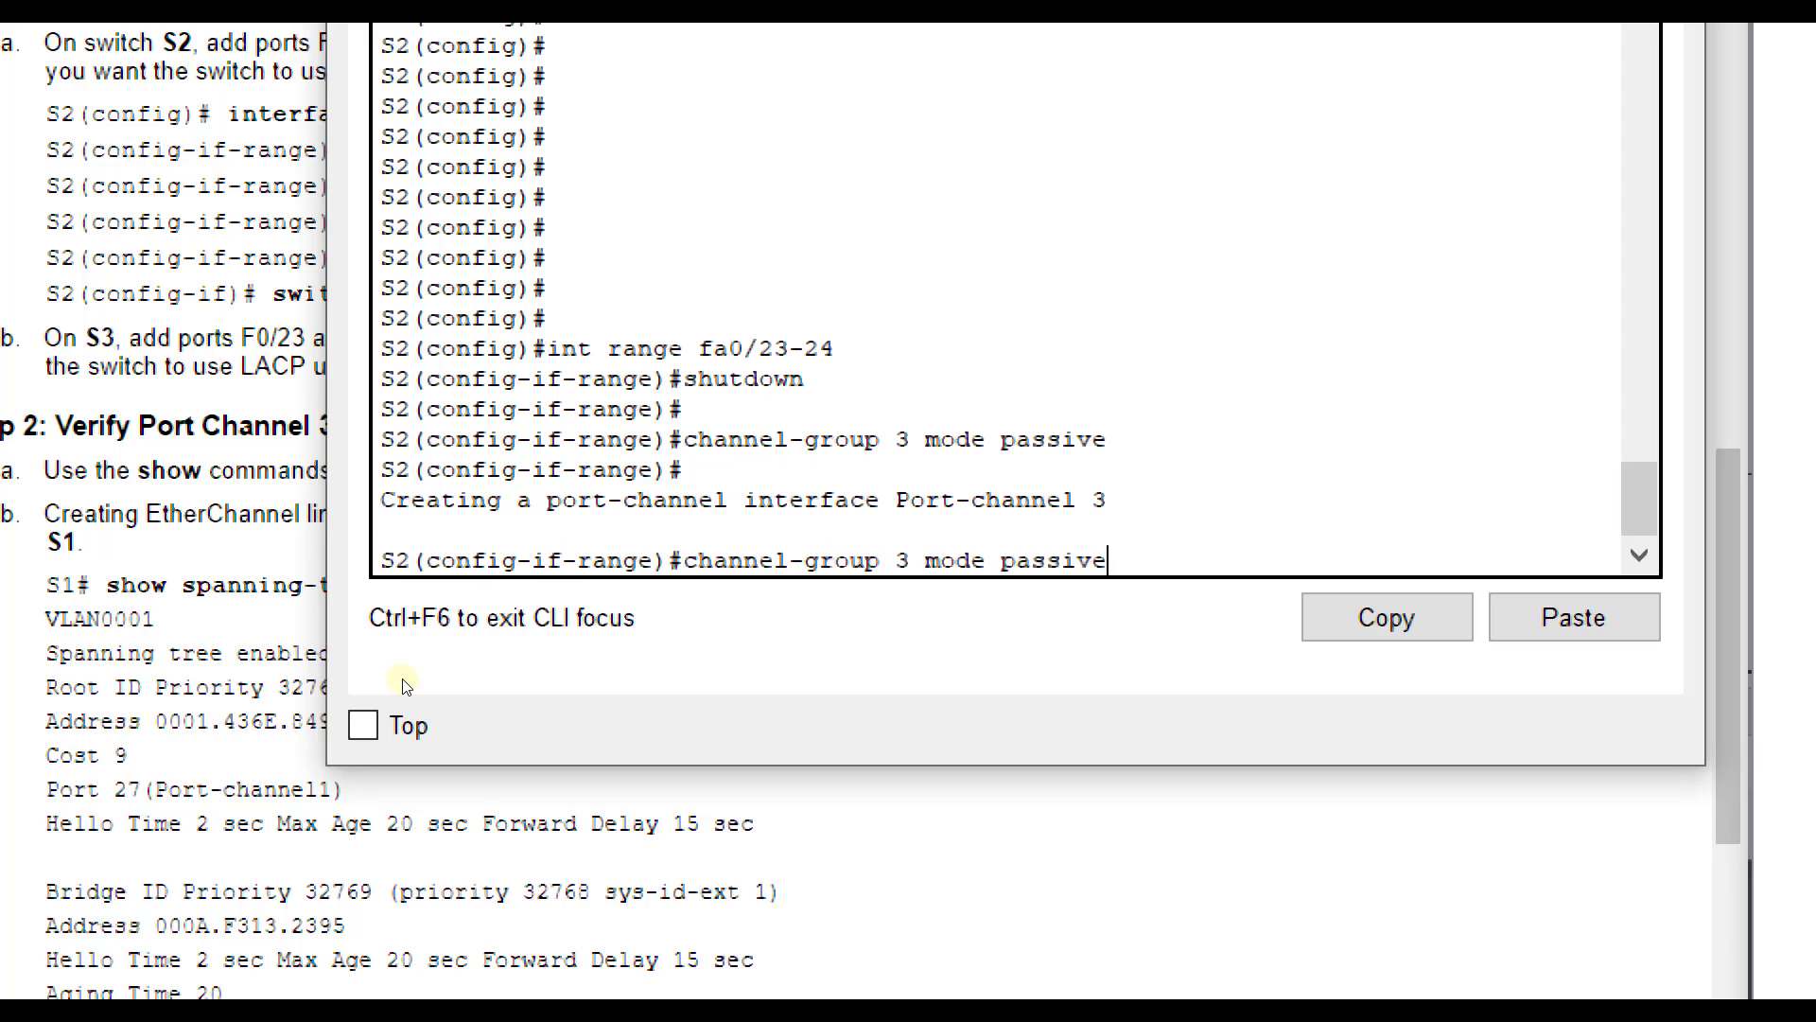
{"action": "key", "text": "BackSpace"}
{"action": "key", "text": "BackSpace"}
{"action": "key", "text": "BackSpace"}
{"action": "key", "text": "BackSpace"}
{"action": "key", "text": "BackSpace"}
{"action": "key", "text": "BackSpace"}
{"action": "key", "text": "BackSpace"}
{"action": "type", "text": "?"}
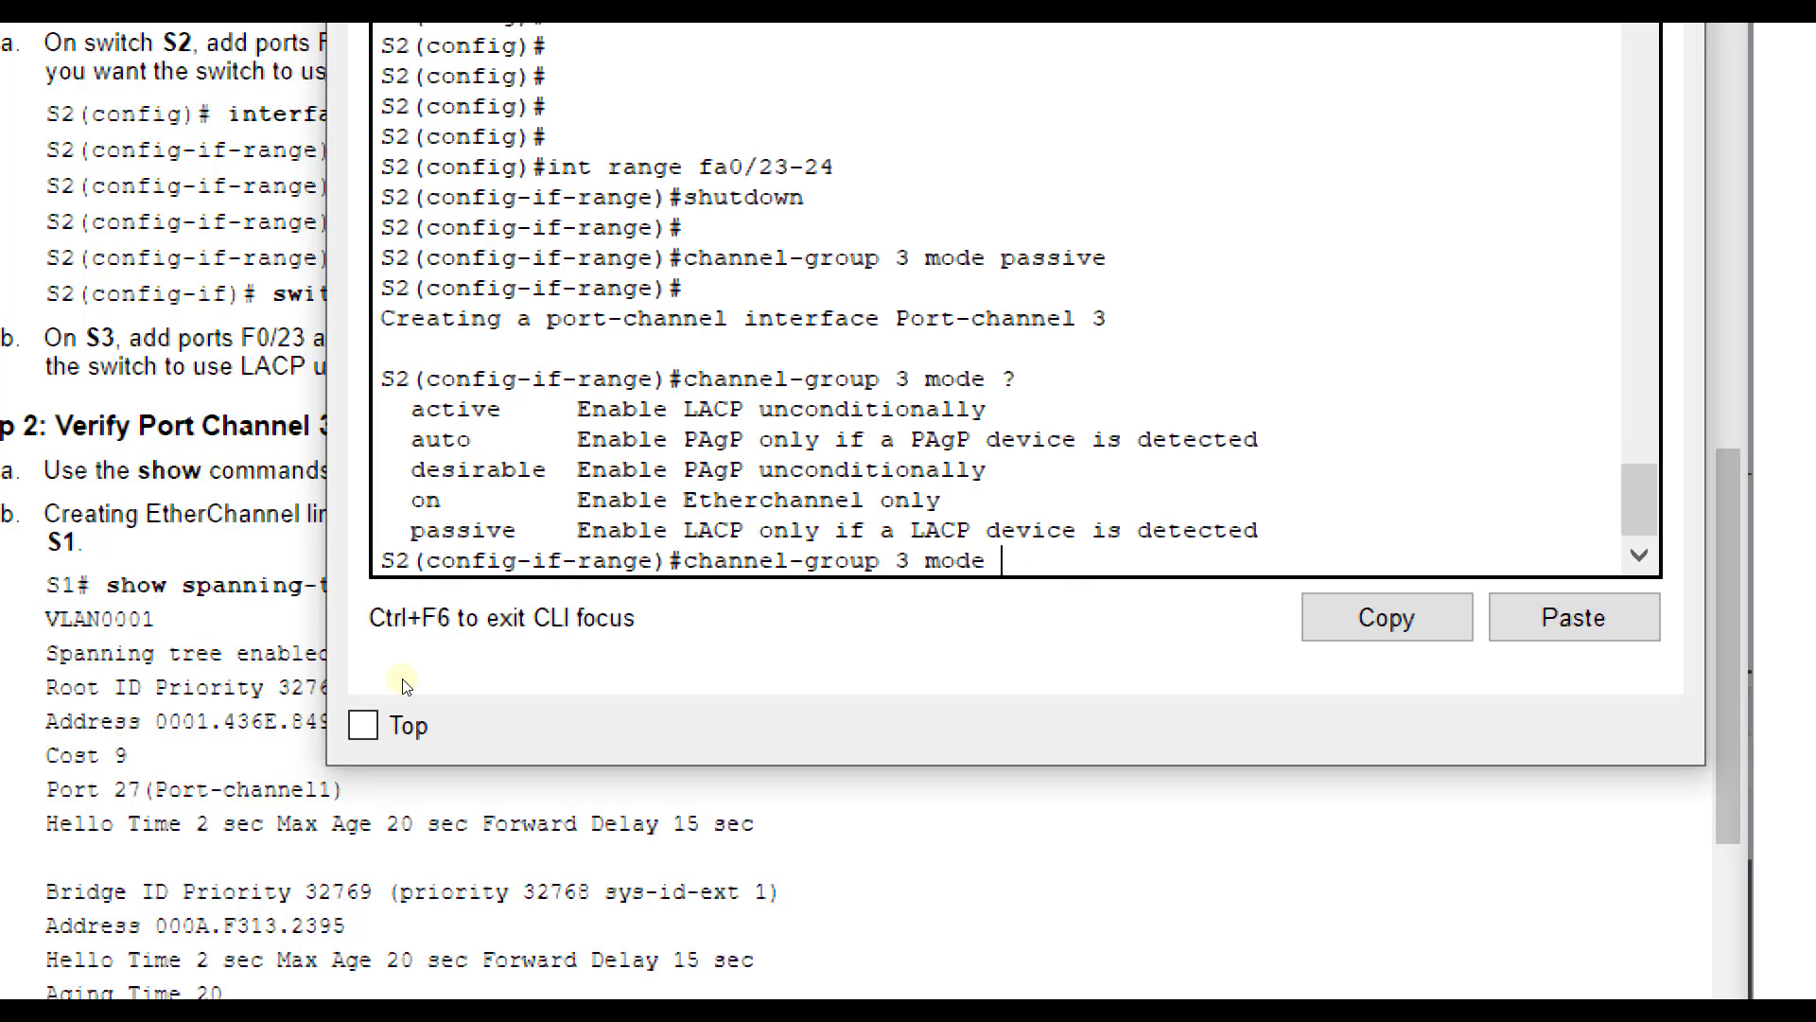
{"action": "key", "text": "BackSpace"}
{"action": "key", "text": "BackSpace"}
{"action": "key", "text": "BackSpace"}
{"action": "key", "text": "BackSpace"}
{"action": "key", "text": "BackSpace"}
{"action": "key", "text": "BackSpace"}
{"action": "key", "text": "BackSpace"}
{"action": "key", "text": "BackSpace"}
{"action": "key", "text": "BackSpace"}
{"action": "key", "text": "BackSpace"}
{"action": "key", "text": "BackSpace"}
{"action": "key", "text": "BackSpace"}
{"action": "key", "text": "BackSpace"}
{"action": "key", "text": "BackSpace"}
{"action": "key", "text": "BackSpace"}
{"action": "key", "text": "BackSpace"}
{"action": "key", "text": "BackSpace"}
{"action": "key", "text": "BackSpace"}
{"action": "key", "text": "BackSpace"}
{"action": "key", "text": "BackSpace"}
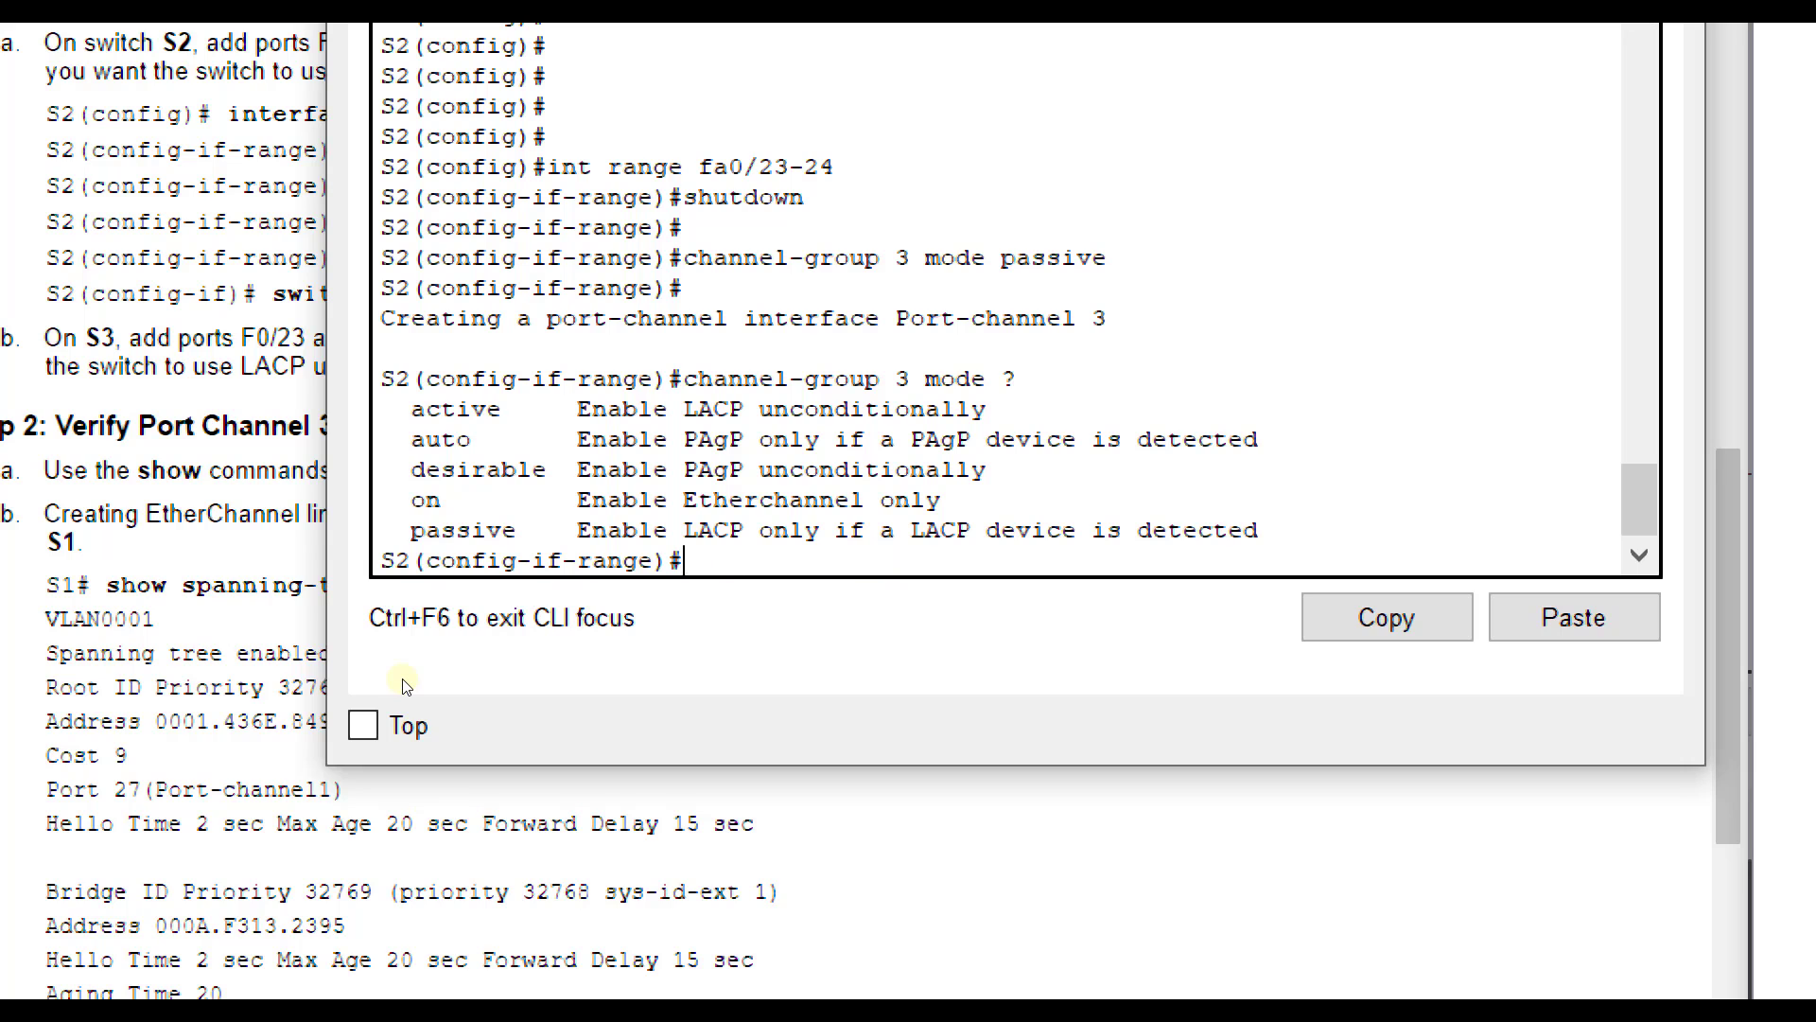
{"action": "type", "text": "no shut"}
{"action": "key", "text": "Return"}
{"action": "key", "text": "Return"}
{"action": "type", "text": "exit"}
{"action": "key", "text": "Return"}
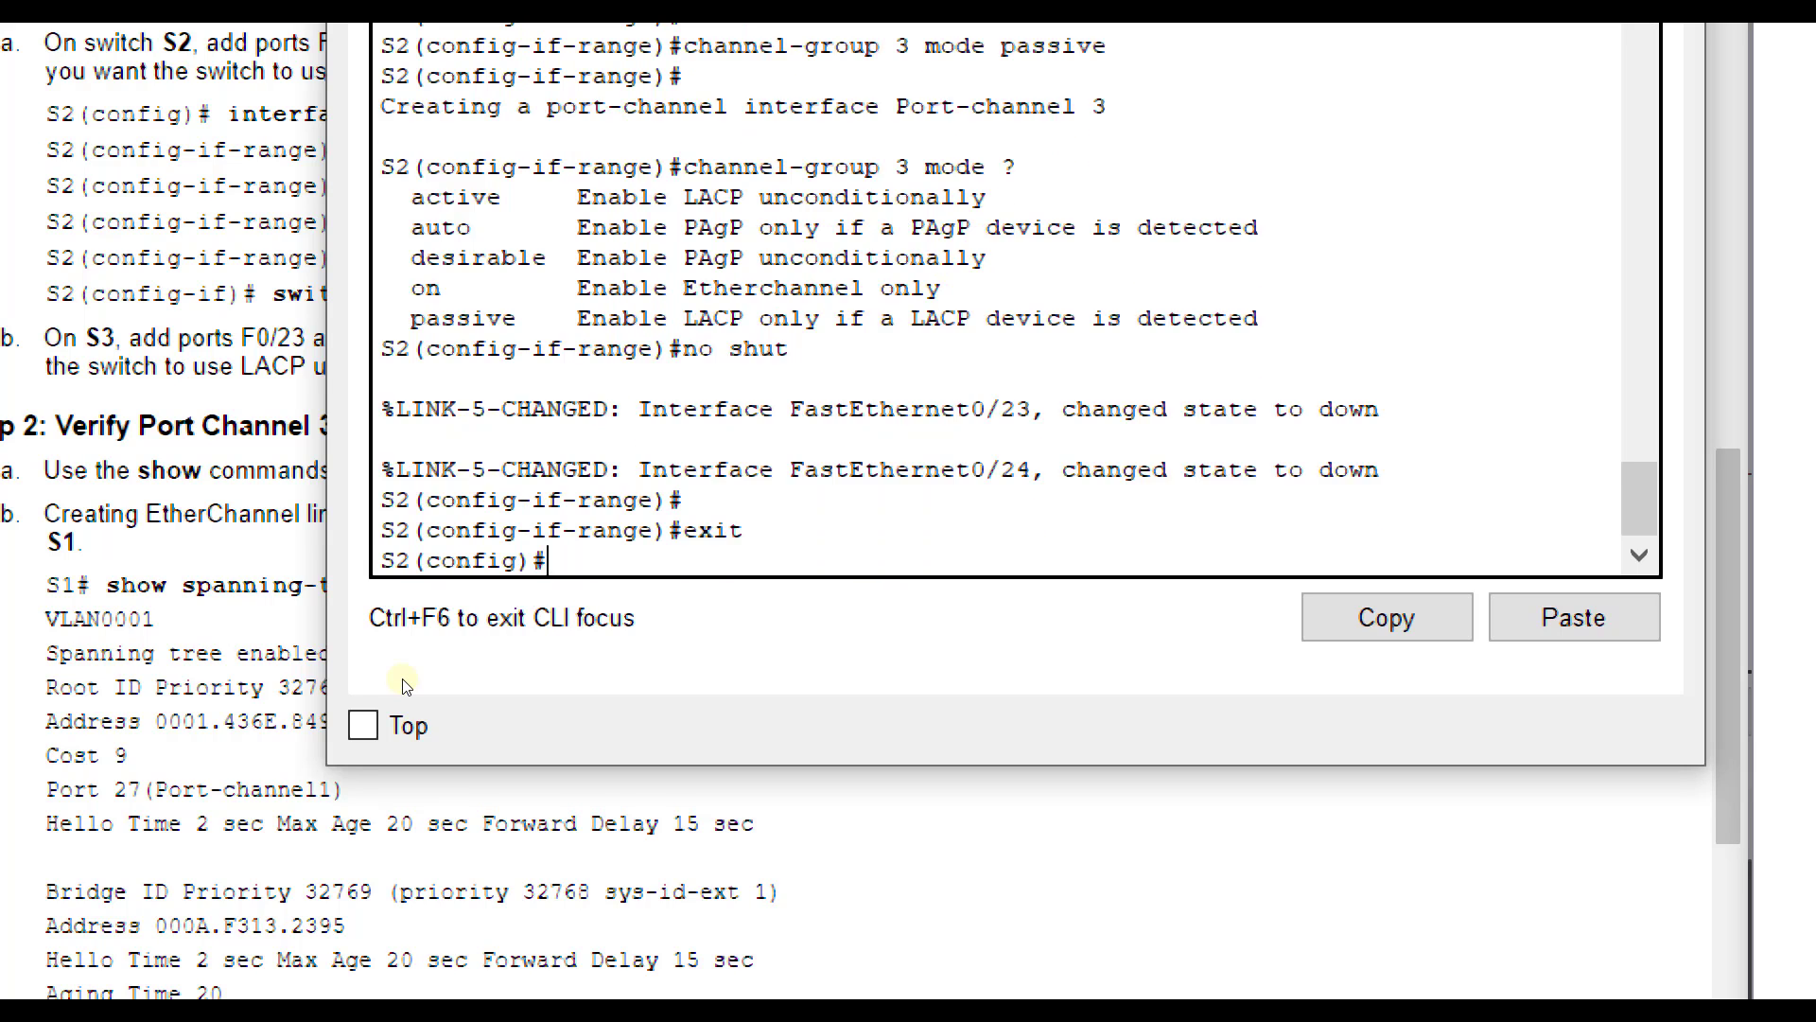
- Set S2's Port-channel 3 interface to switchport mode trunk
{"action": "type", "text": "int port-channel 3"}
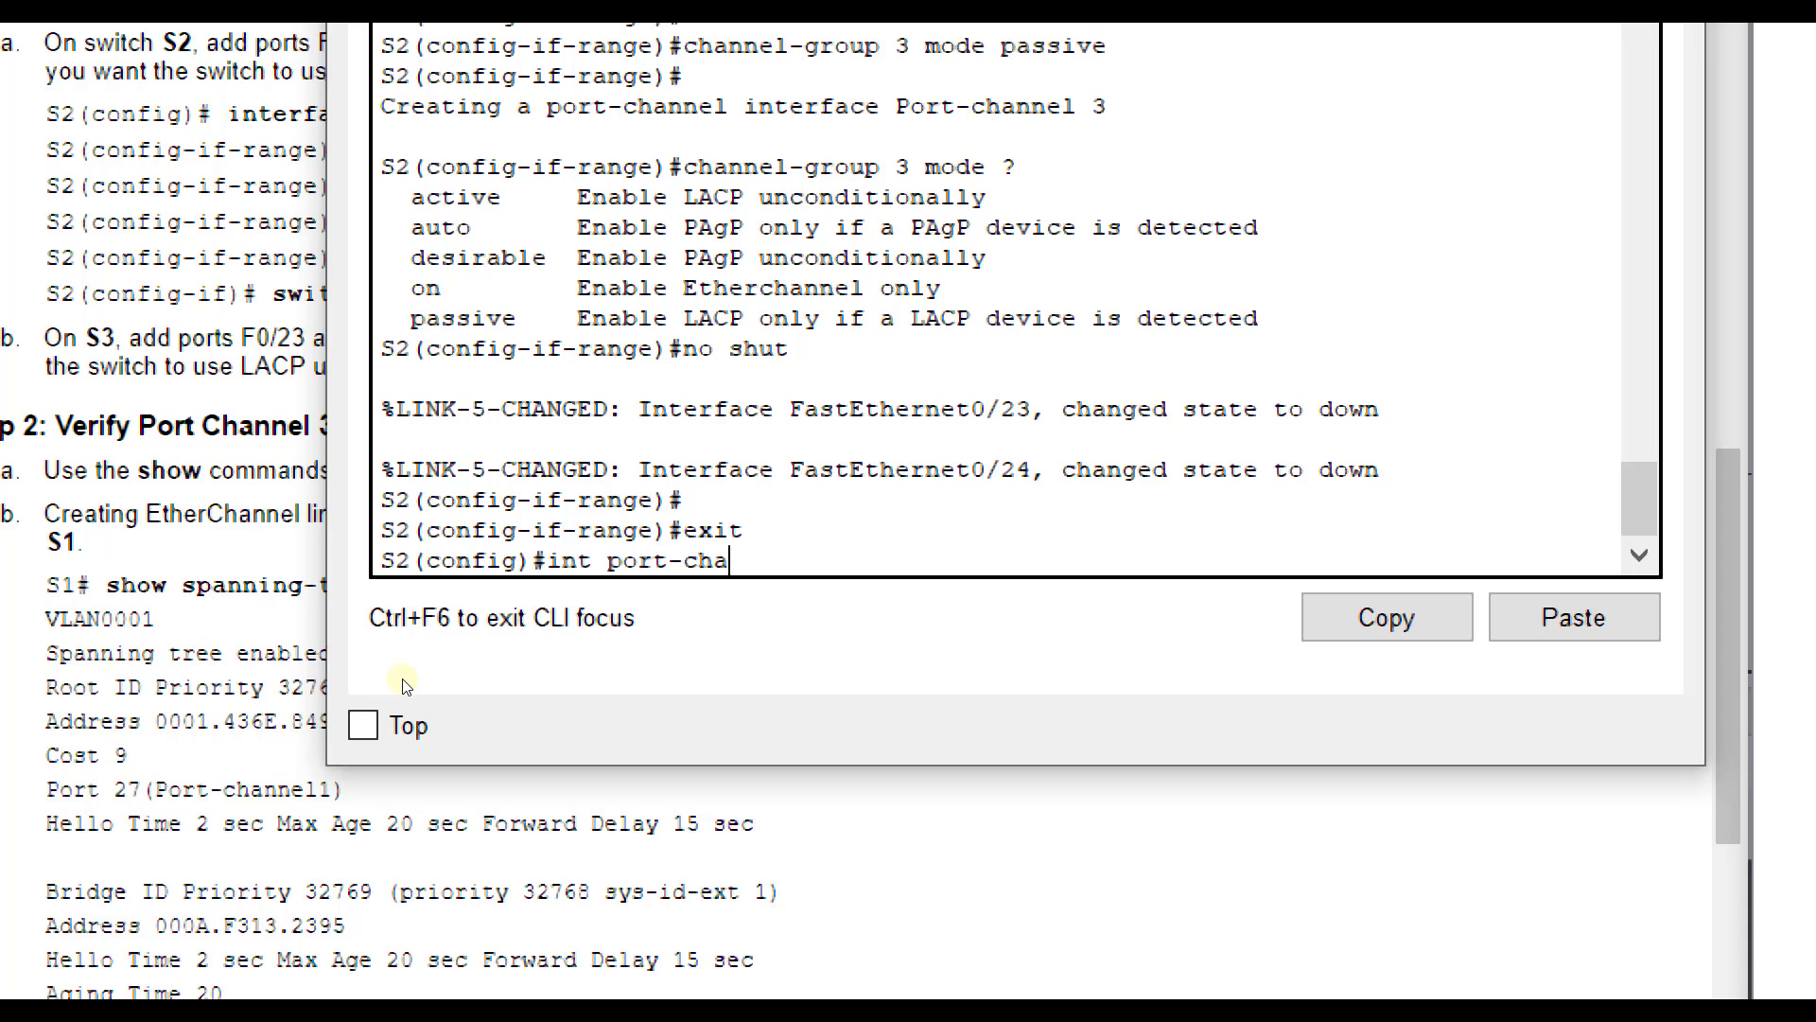
{"action": "key", "text": "Return"}
{"action": "type", "text": "switchport mode tru"}
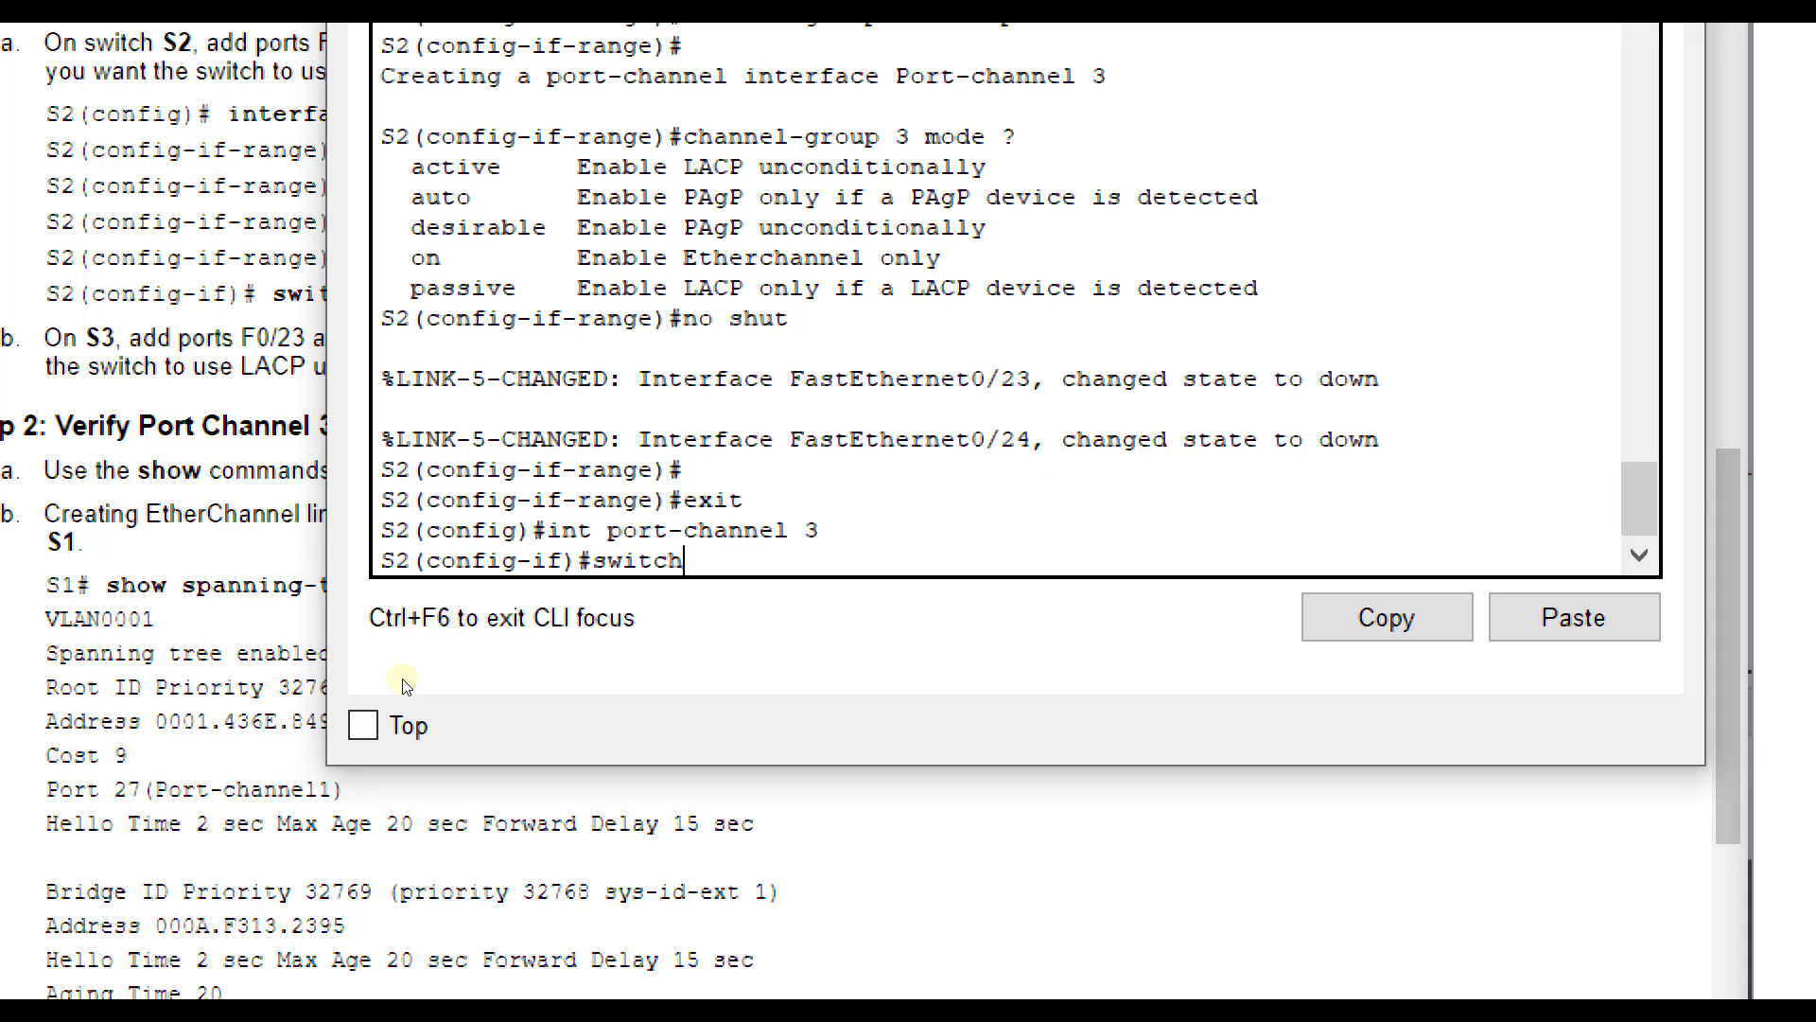
{"action": "type", "text": "nk"}
{"action": "key", "text": "Return"}
{"action": "type", "text": "exit"}
{"action": "key", "text": "Return"}
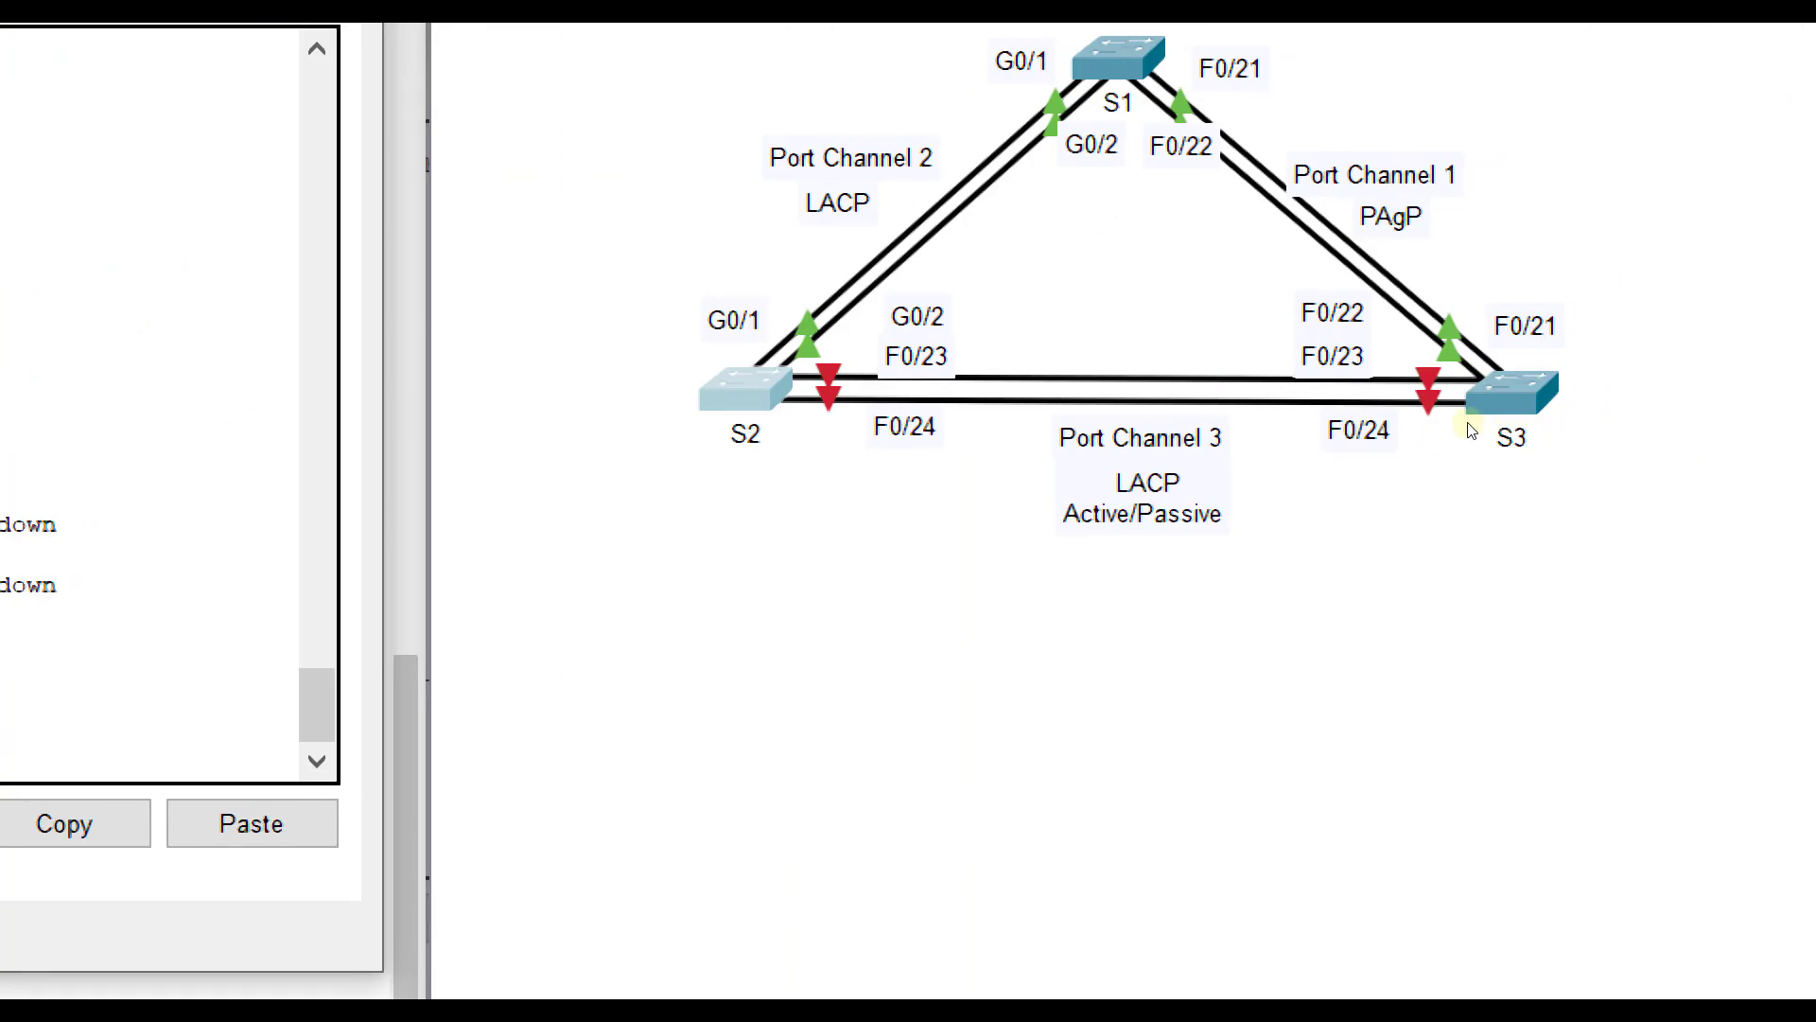
- In S3's CLI, select interface range Fa0/23-24 and shut the ports down
{"action": "left_click", "coordinate": [1469, 428]}
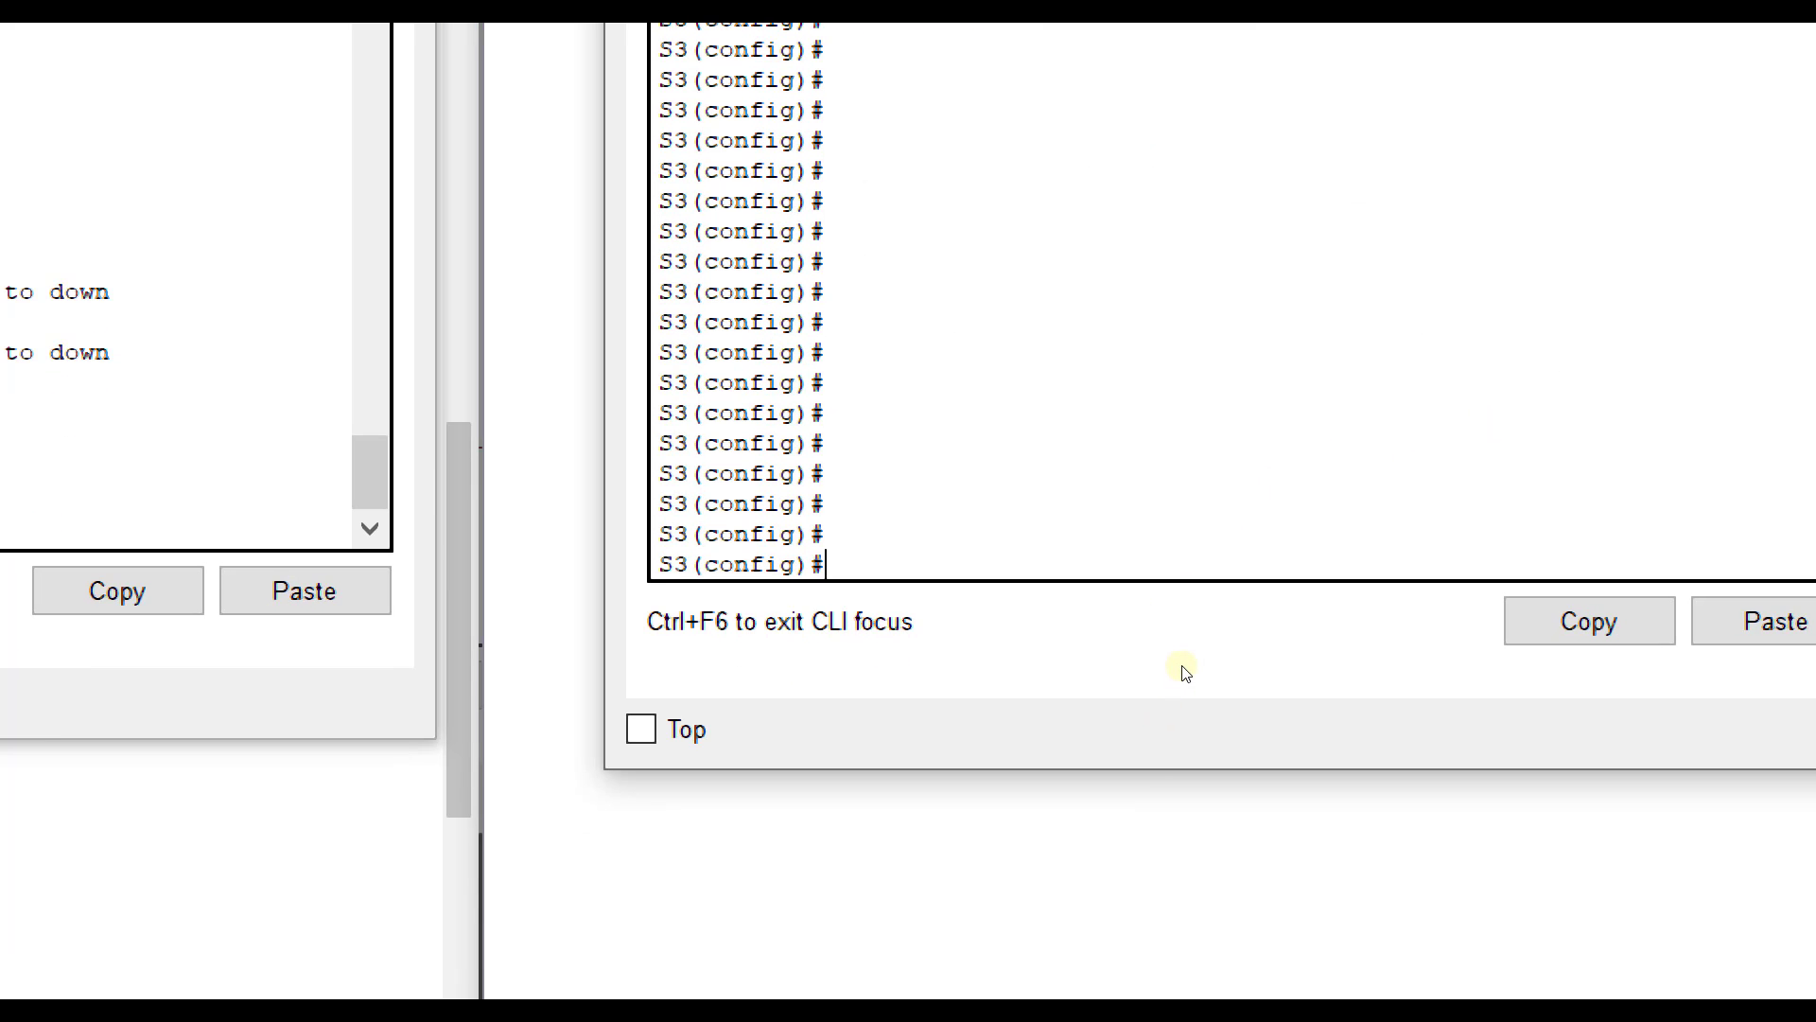
{"action": "type", "text": "int range fa0/2"}
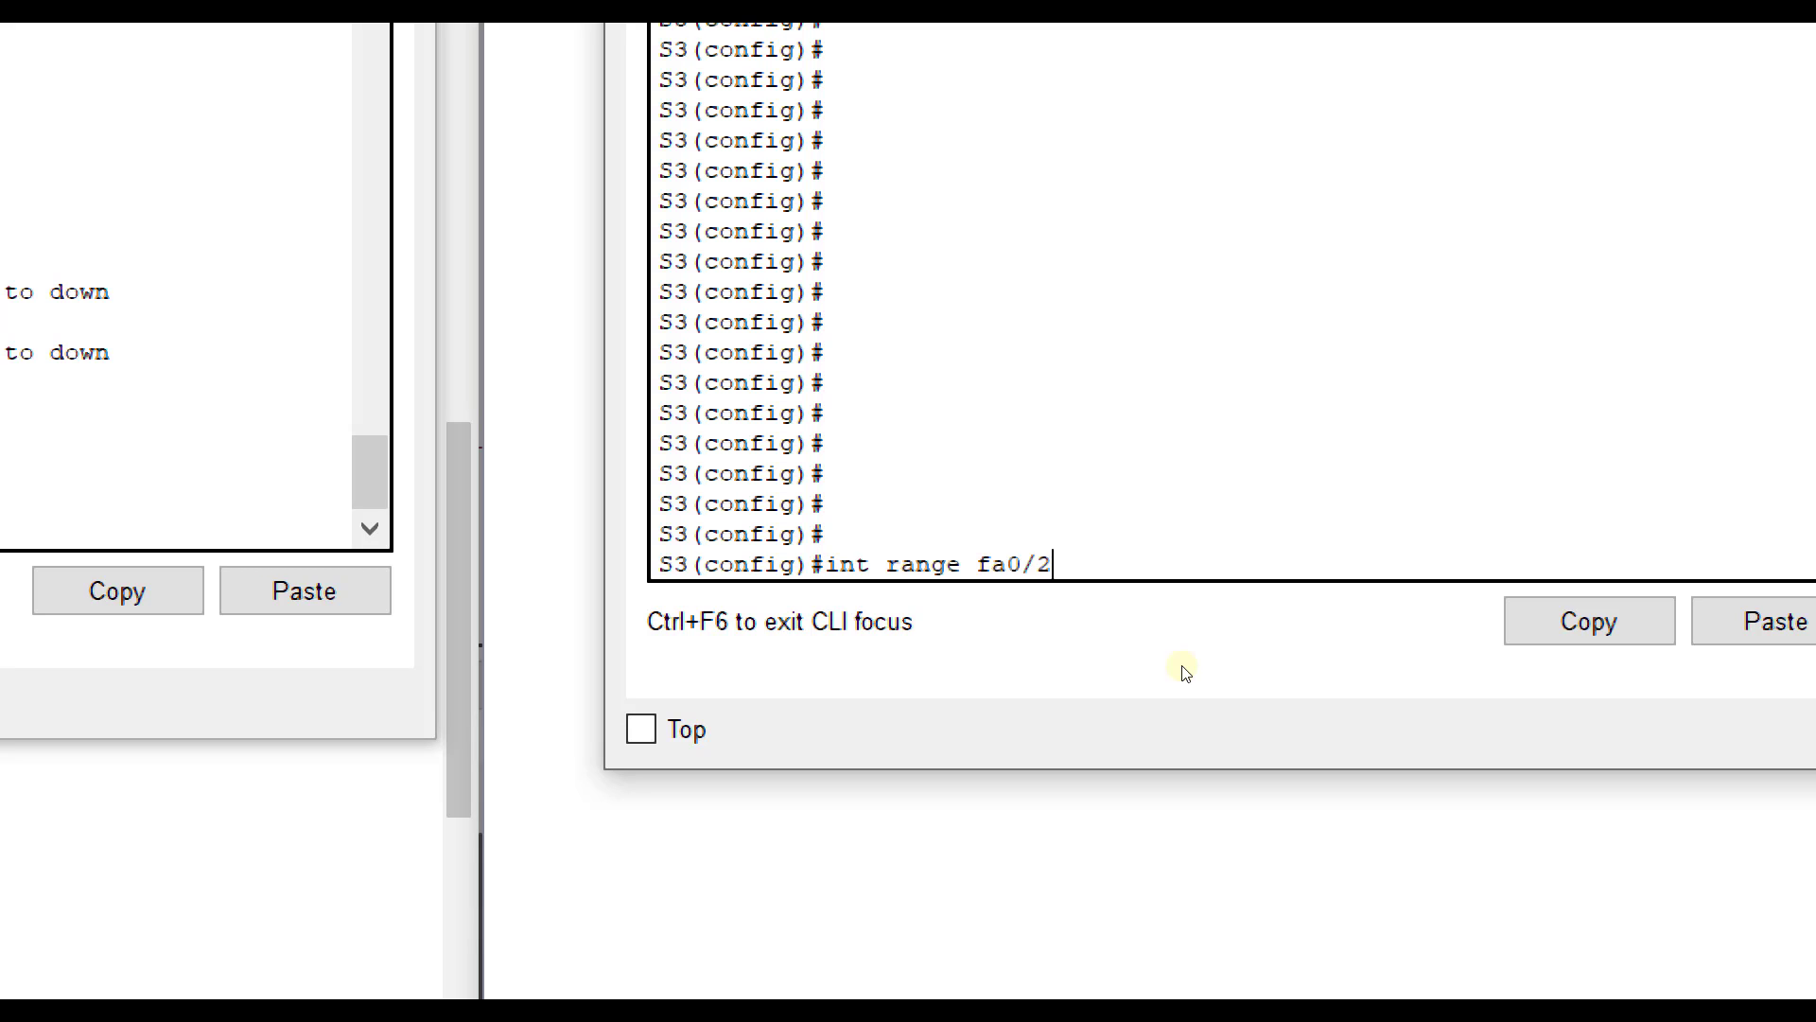
{"action": "type", "text": "3-24"}
{"action": "key", "text": "Return"}
{"action": "type", "text": "swi"}
{"action": "key", "text": "BackSpace"}
{"action": "key", "text": "BackSpace"}
{"action": "key", "text": "BackSpace"}
{"action": "type", "text": "c"}
{"action": "key", "text": "BackSpace"}
{"action": "type", "text": "shutdown"}
{"action": "key", "text": "Return"}
- Add S3's Fa0/23-24 to channel-group 3 mode active and bring them back up
{"action": "type", "text": "sw"}
{"action": "key", "text": "BackSpace"}
{"action": "key", "text": "BackSpace"}
{"action": "type", "text": "channelgr"}
{"action": "key", "text": "BackSpace"}
{"action": "key", "text": "BackSpace"}
{"action": "type", "text": "-group 3 mode"}
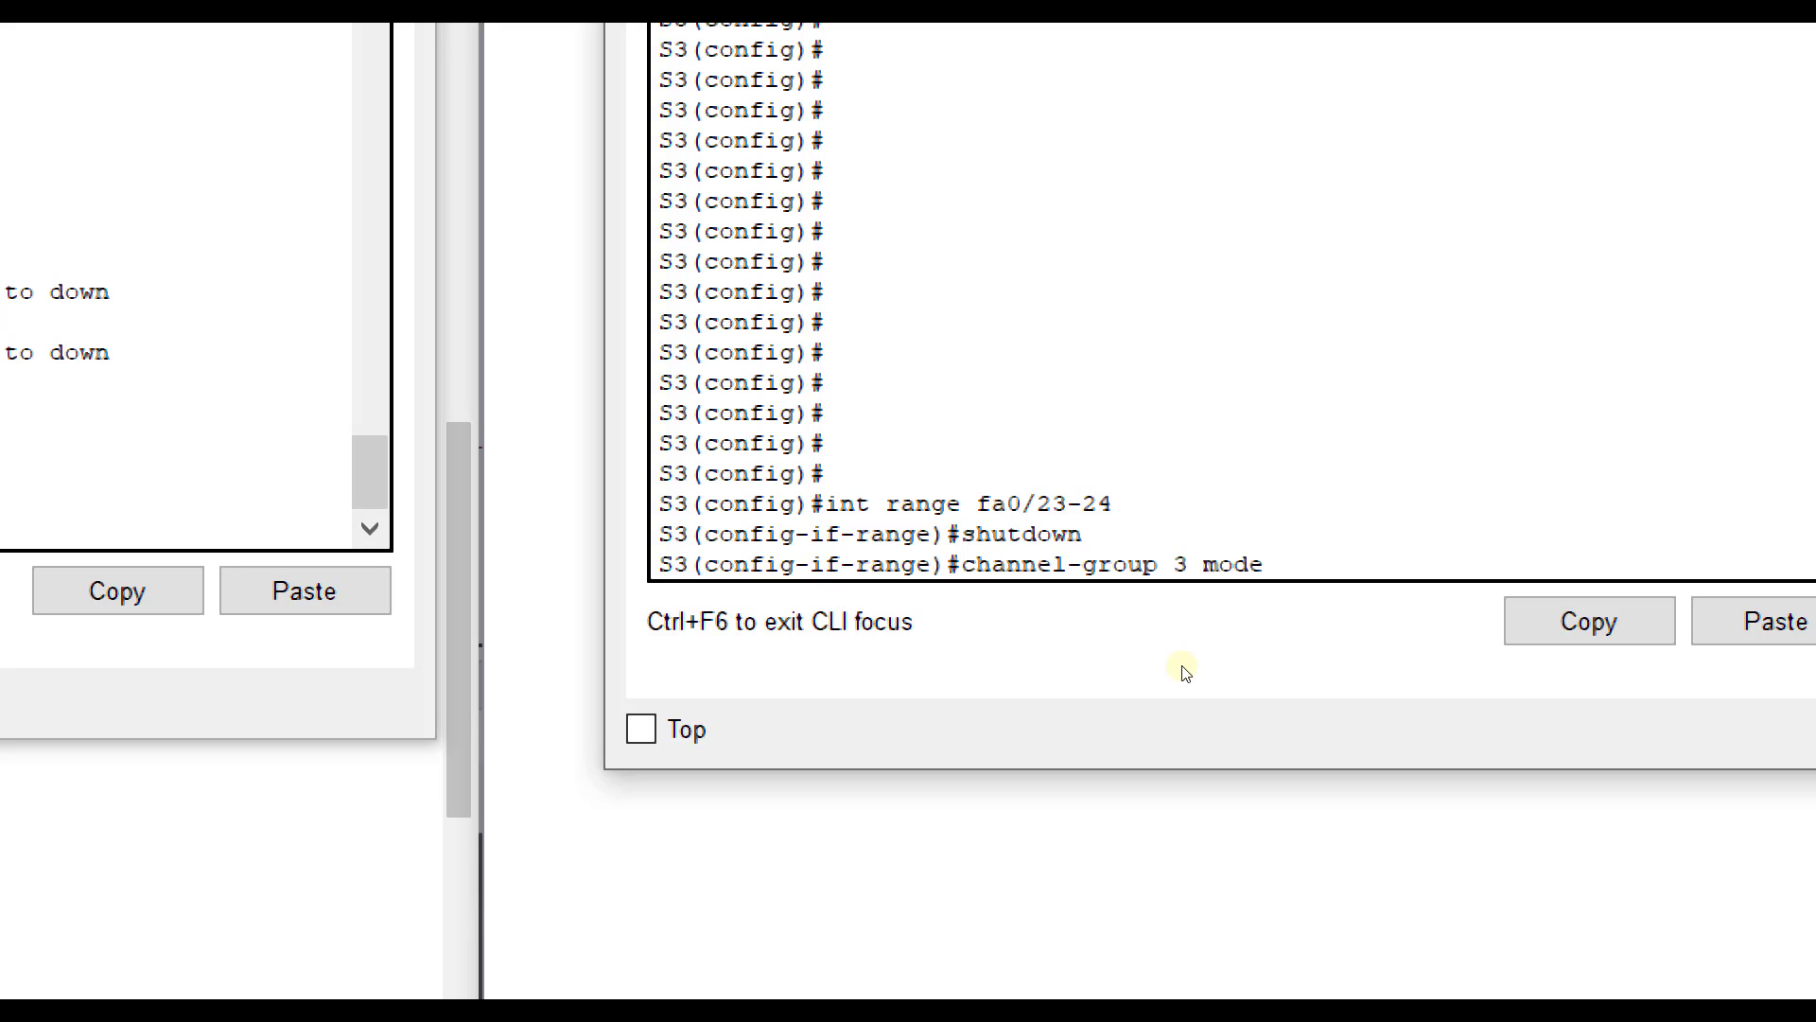
{"action": "type", "text": " active"}
{"action": "key", "text": "Return"}
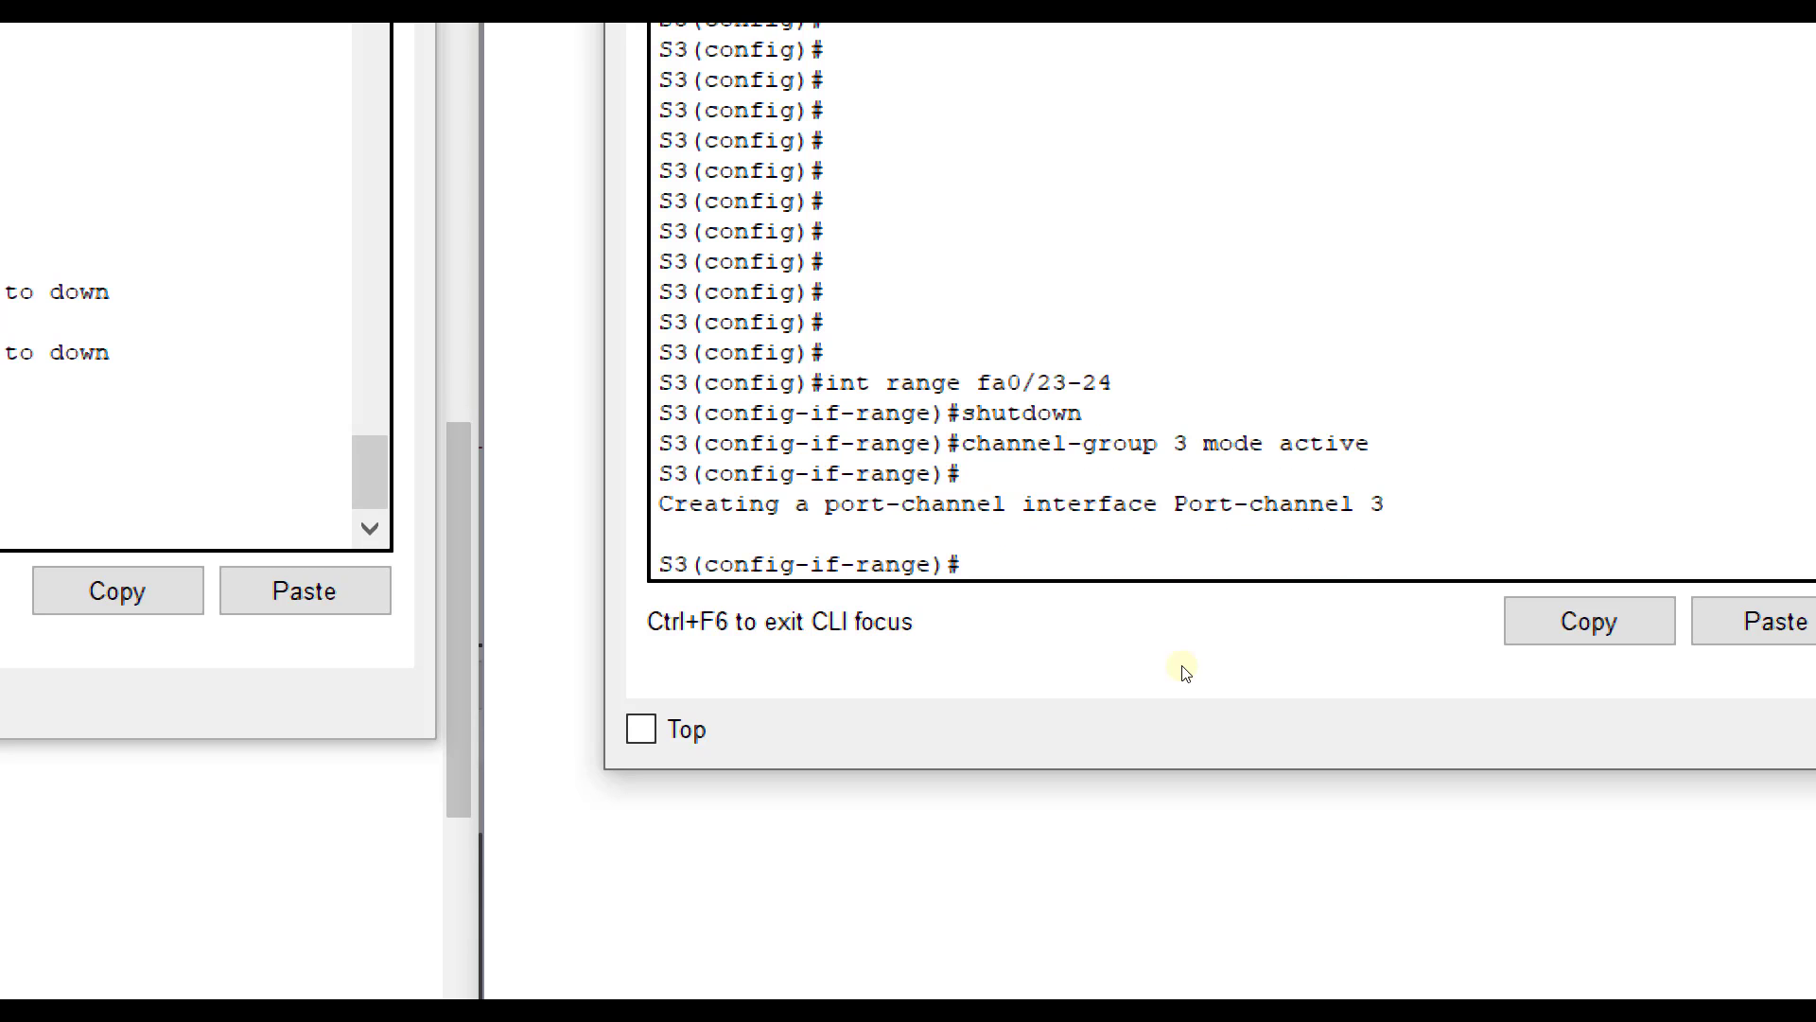
{"action": "type", "text": "no sthu"}
{"action": "key", "text": "BackSpace"}
{"action": "key", "text": "BackSpace"}
{"action": "key", "text": "BackSpace"}
{"action": "type", "text": "hut"}
{"action": "key", "text": "Return"}
{"action": "type", "text": "exit"}
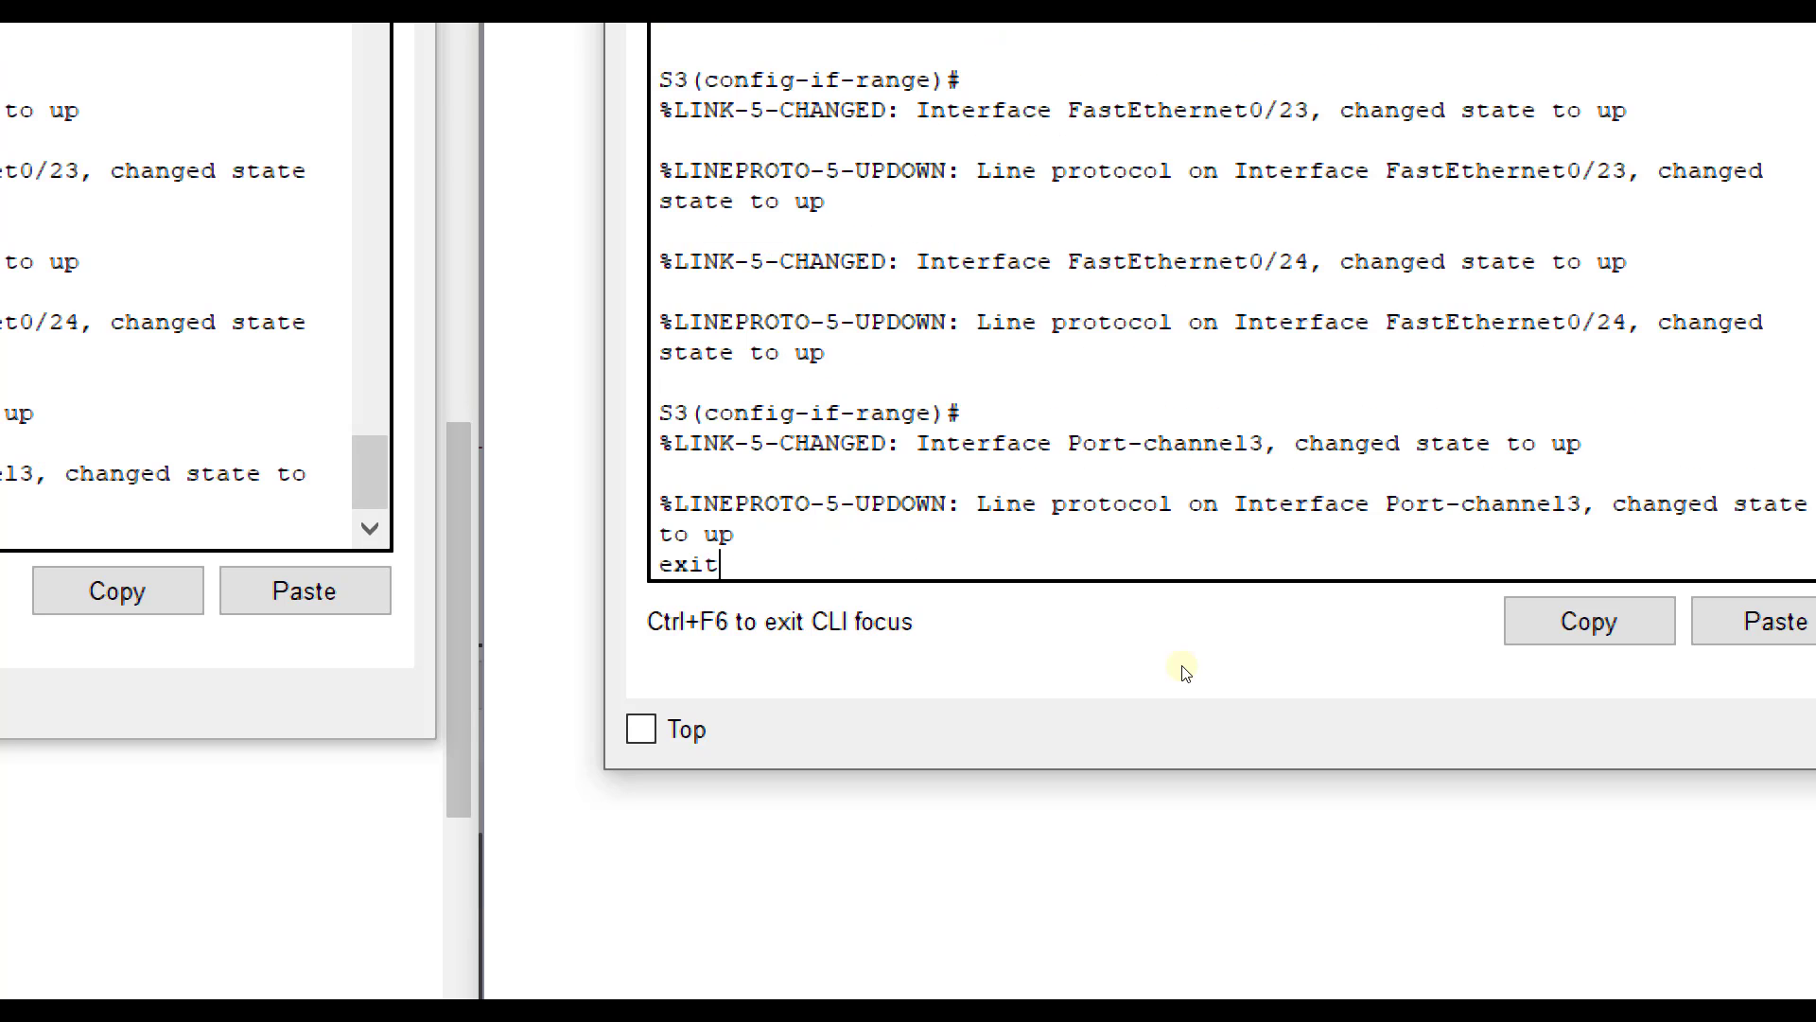
{"action": "key", "text": "Return"}
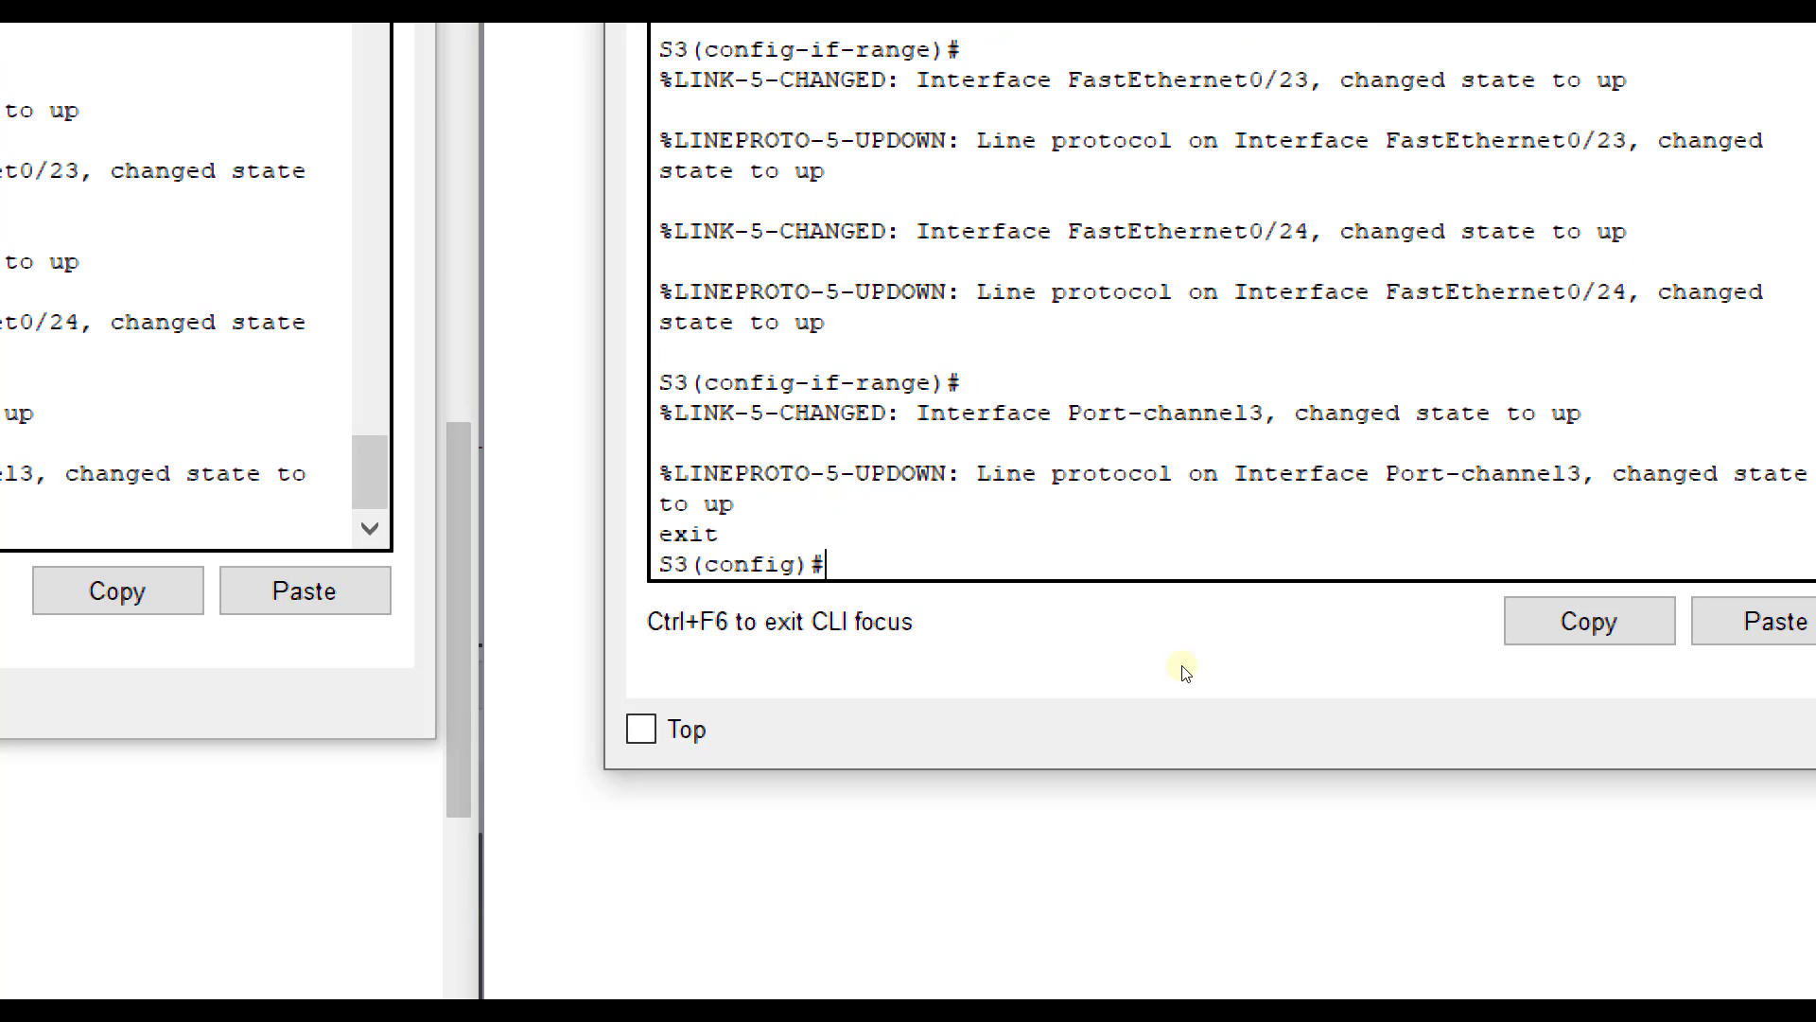
- Set S3's Port-channel 3 to switchport mode trunk
{"action": "type", "text": "int port-channel "}
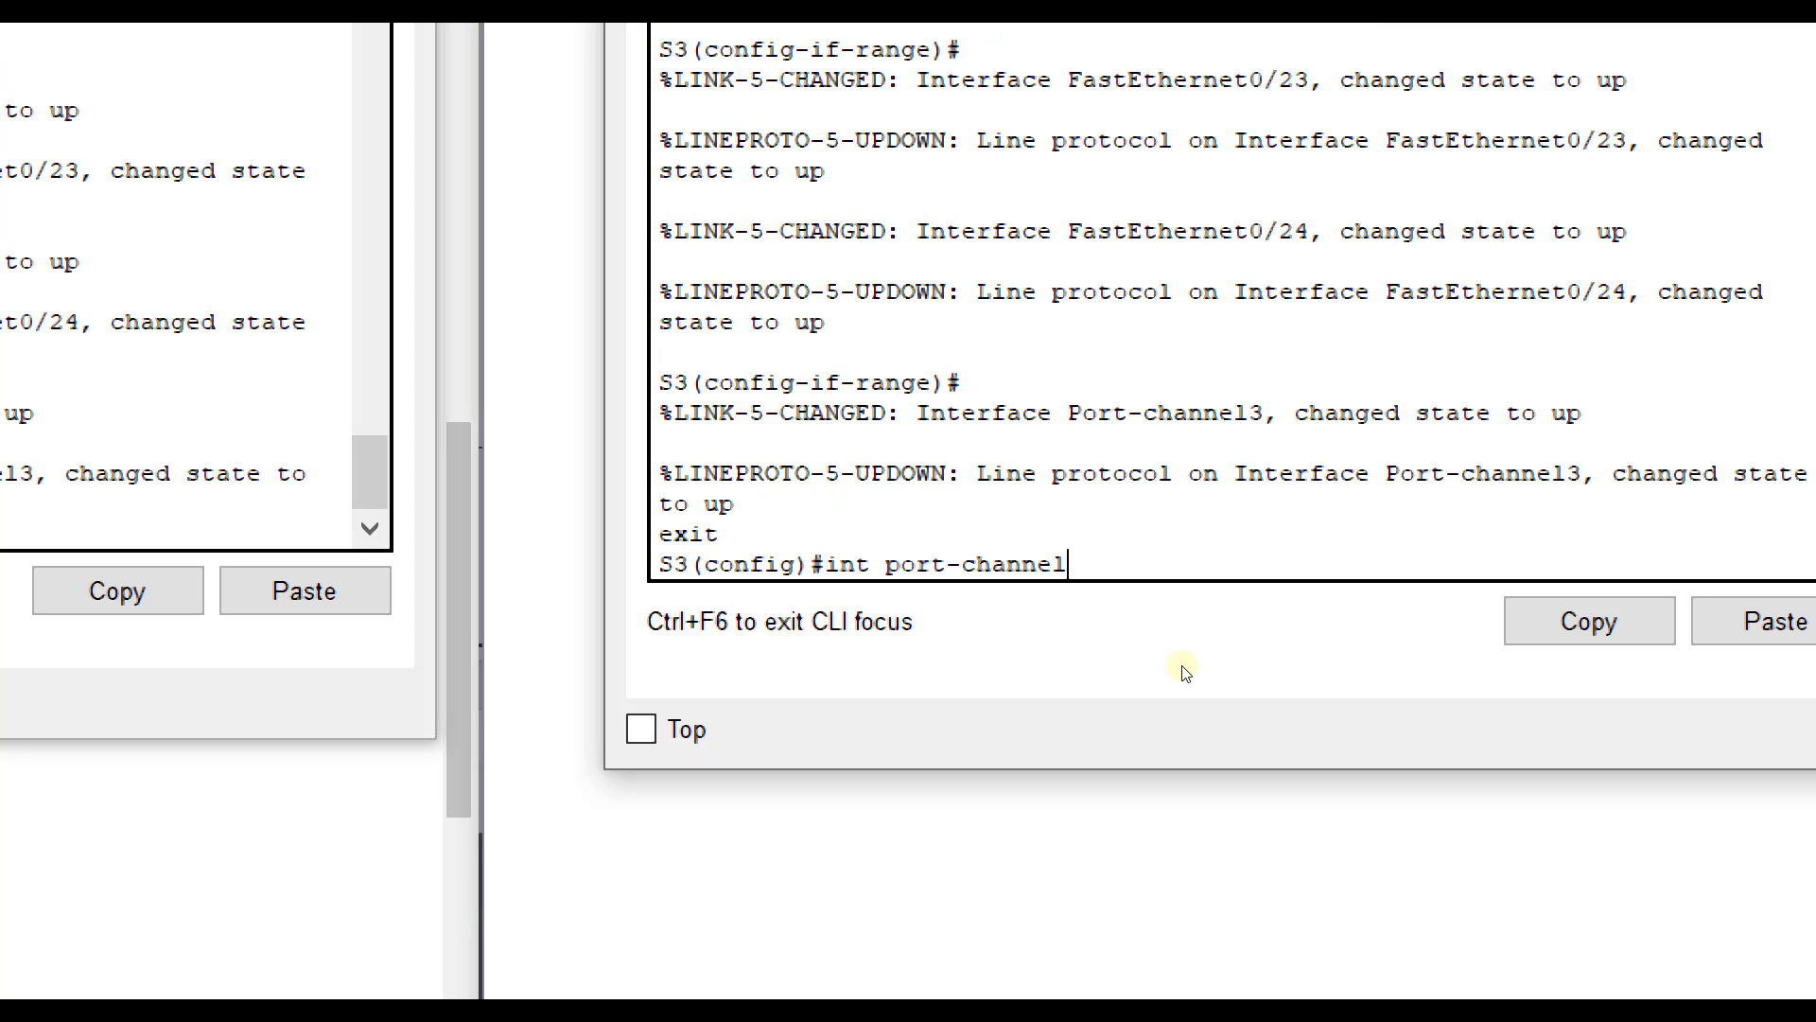
{"action": "type", "text": "3"}
{"action": "key", "text": "Return"}
{"action": "type", "text": "switchport m"}
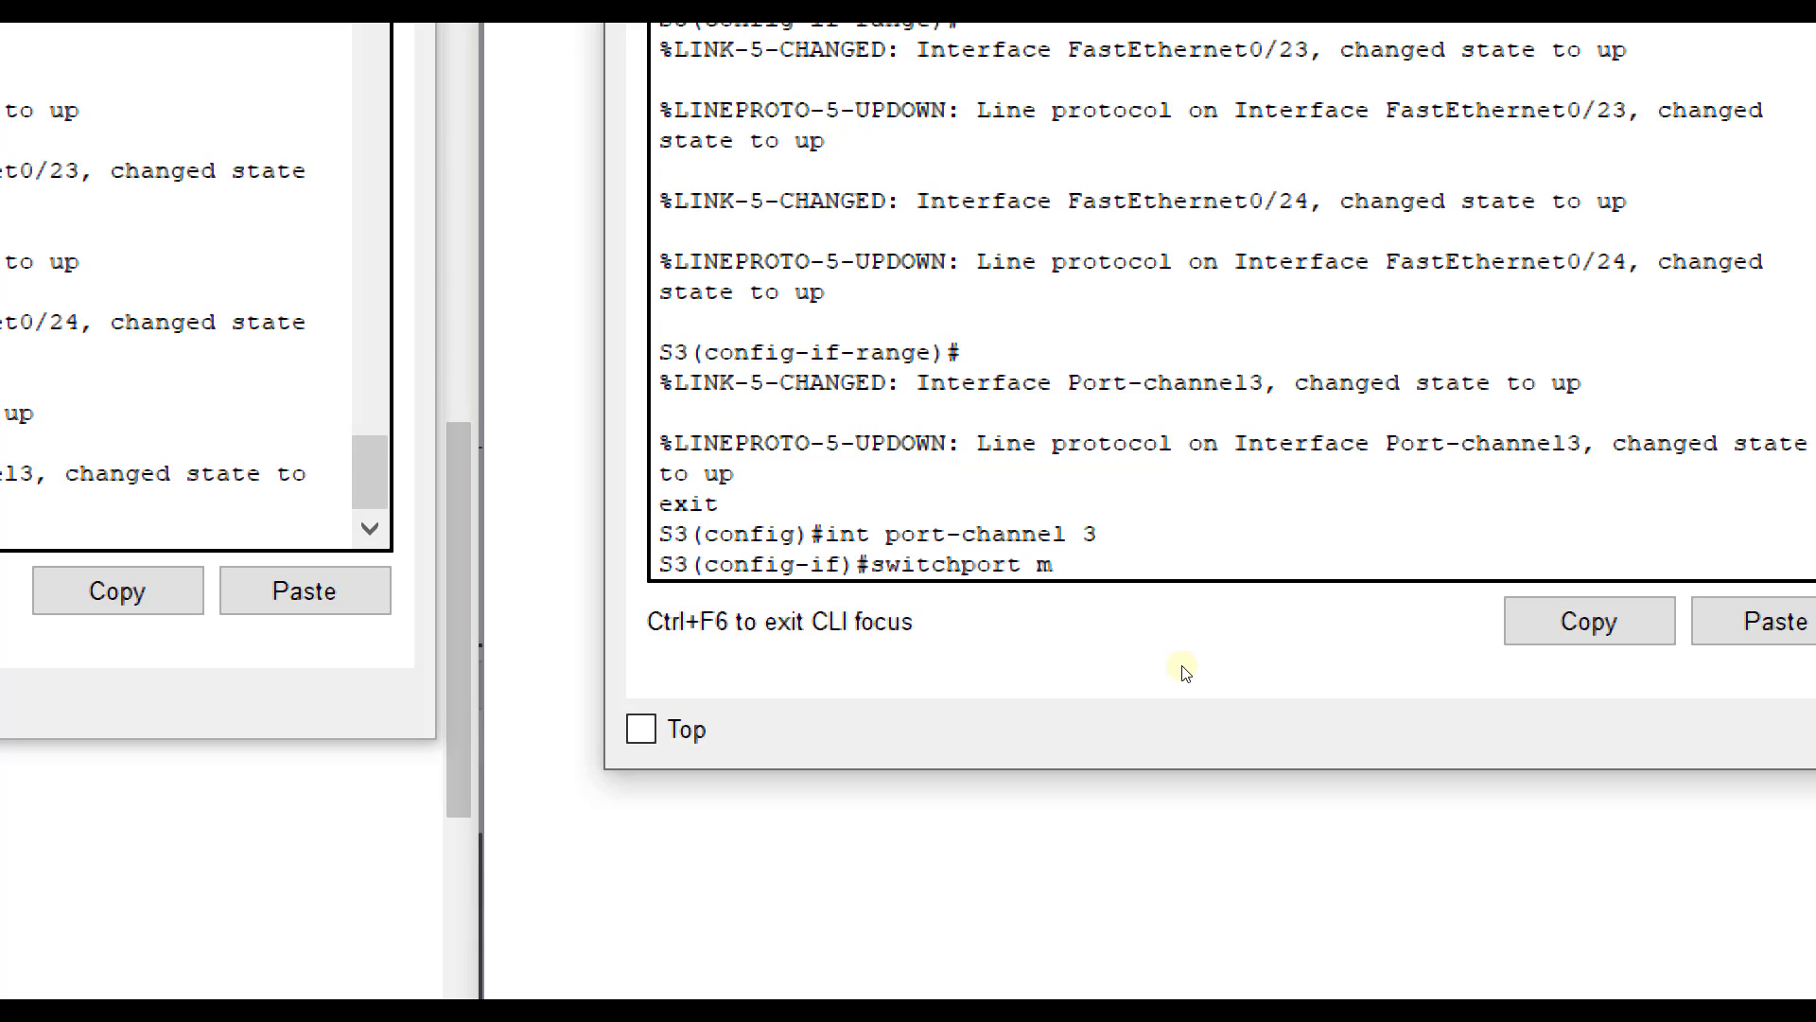
{"action": "type", "text": "ode trunk"}
{"action": "key", "text": "Return"}
{"action": "type", "text": "e"}
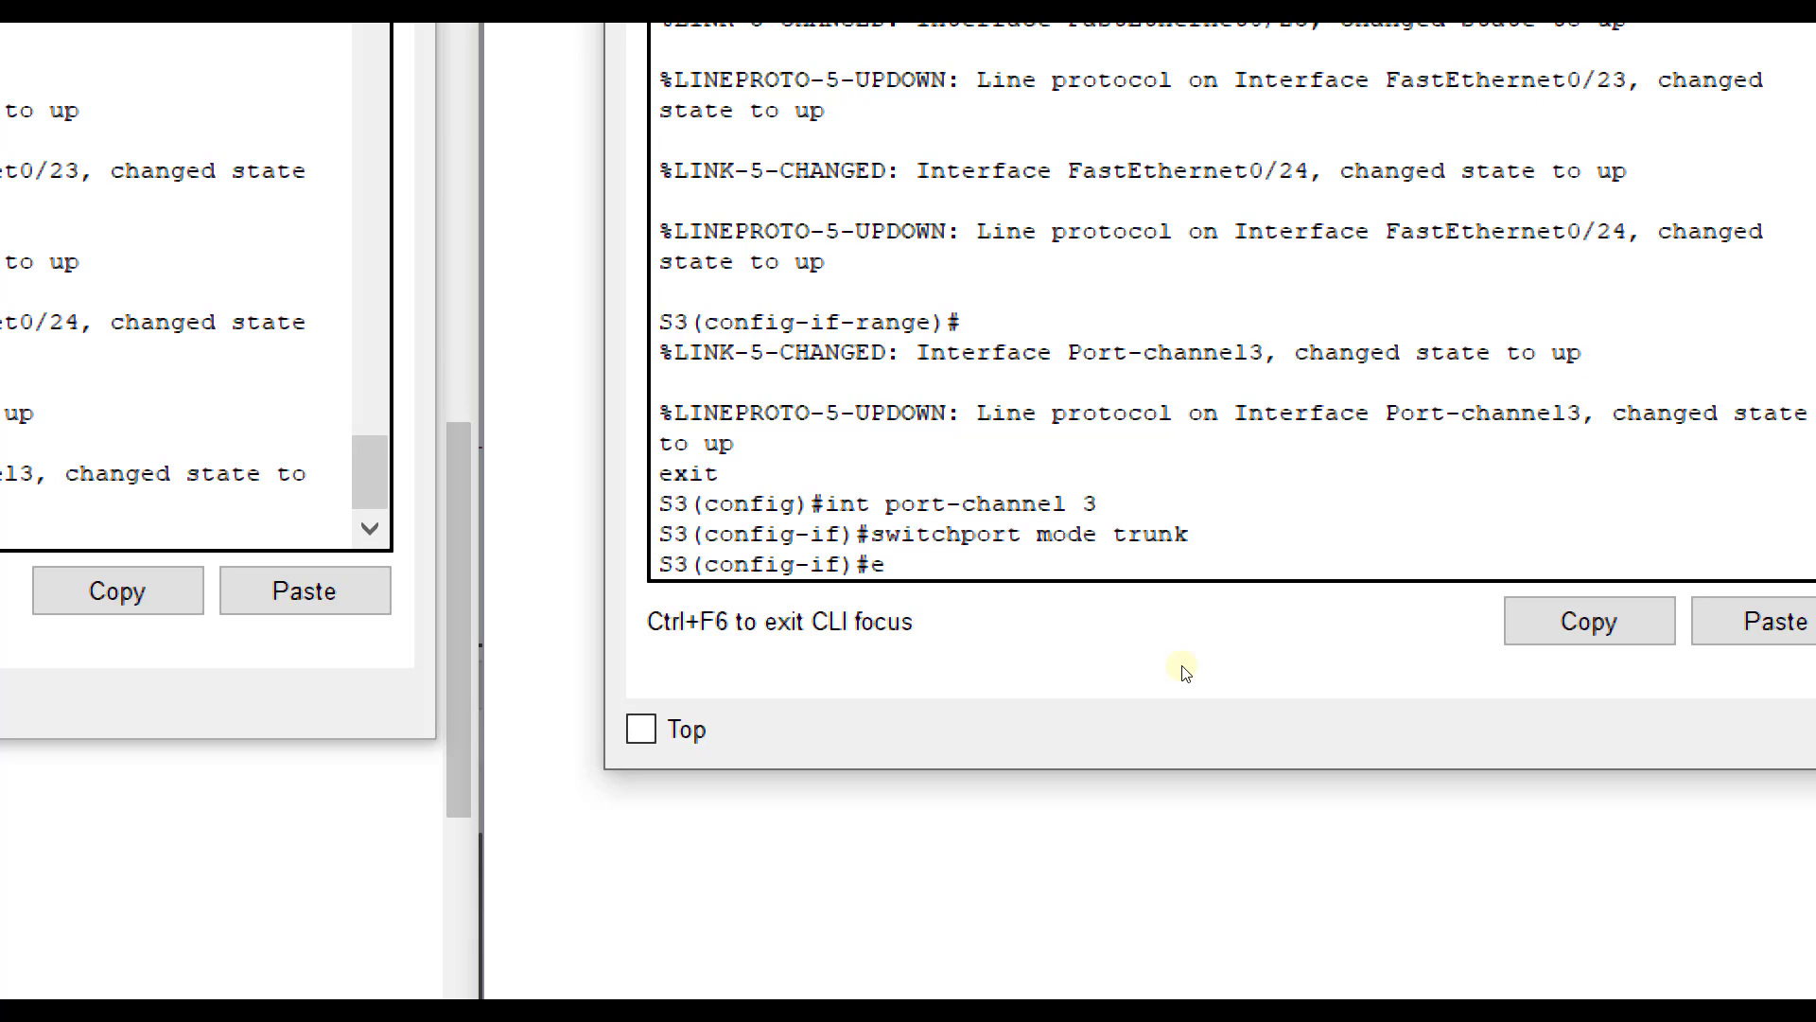
{"action": "type", "text": "xit"}
{"action": "key", "text": "Return"}
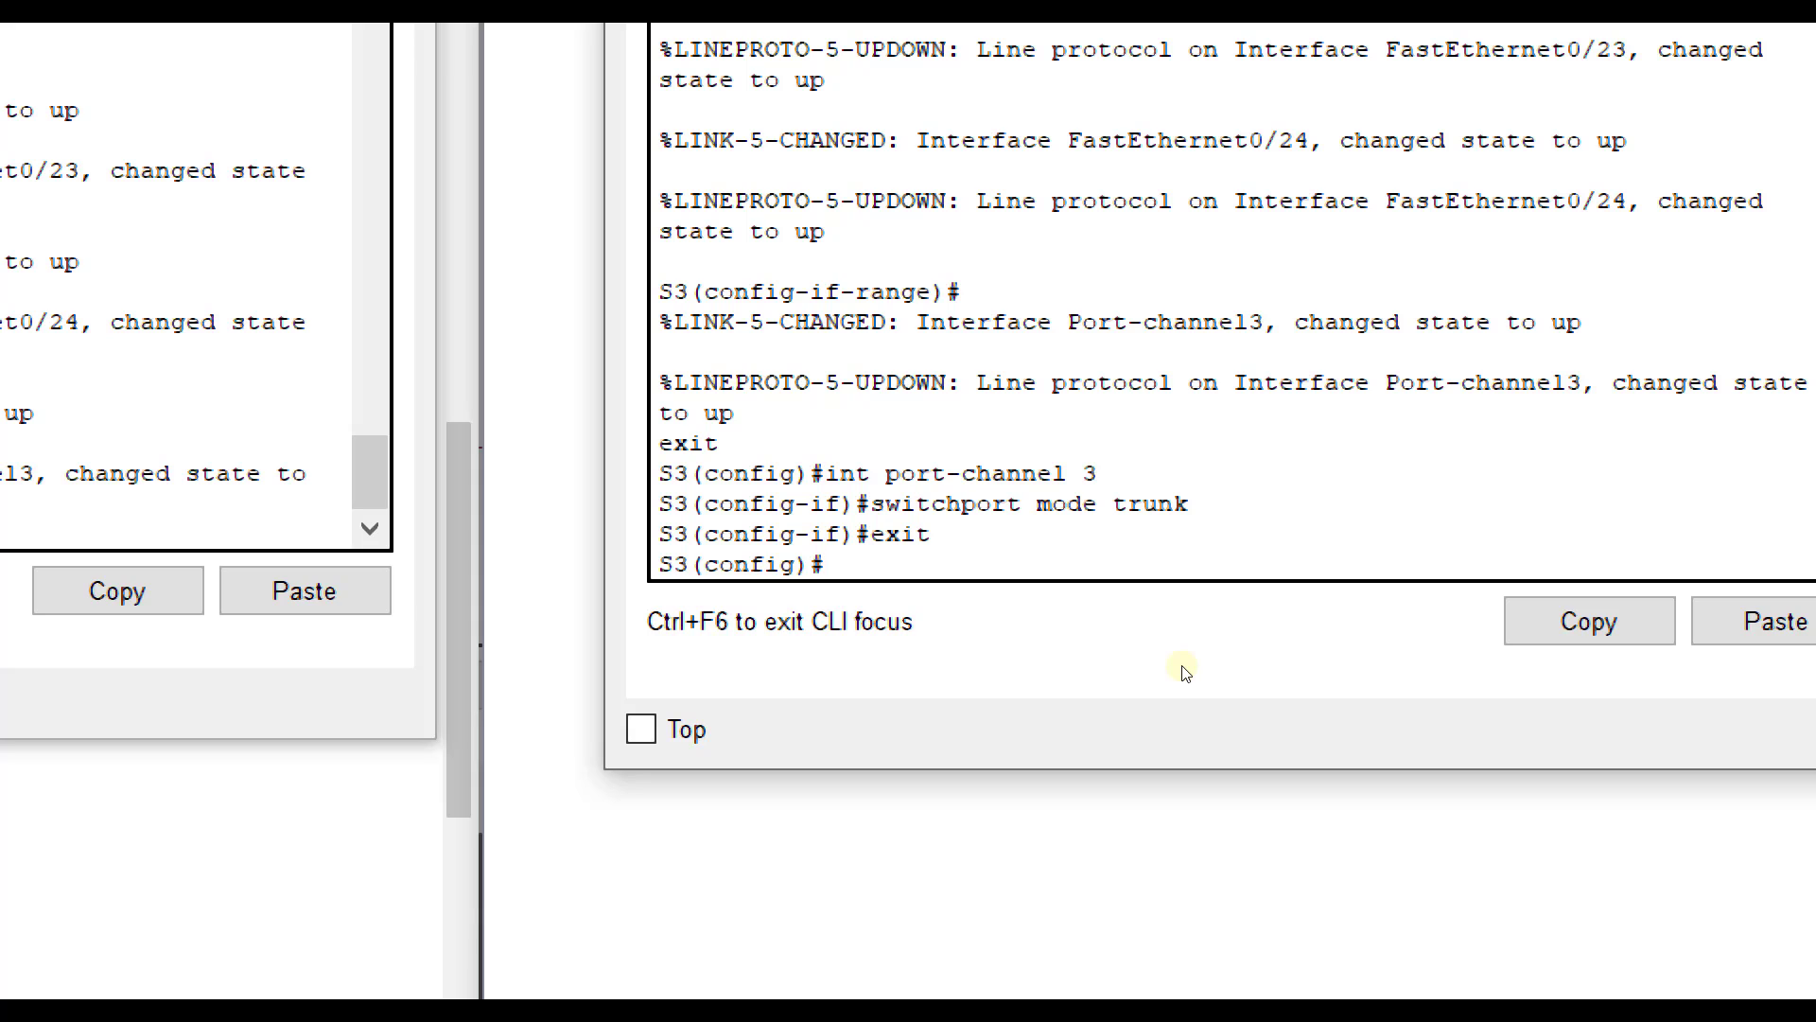
{"action": "type", "text": "do show etherchannel summar"}
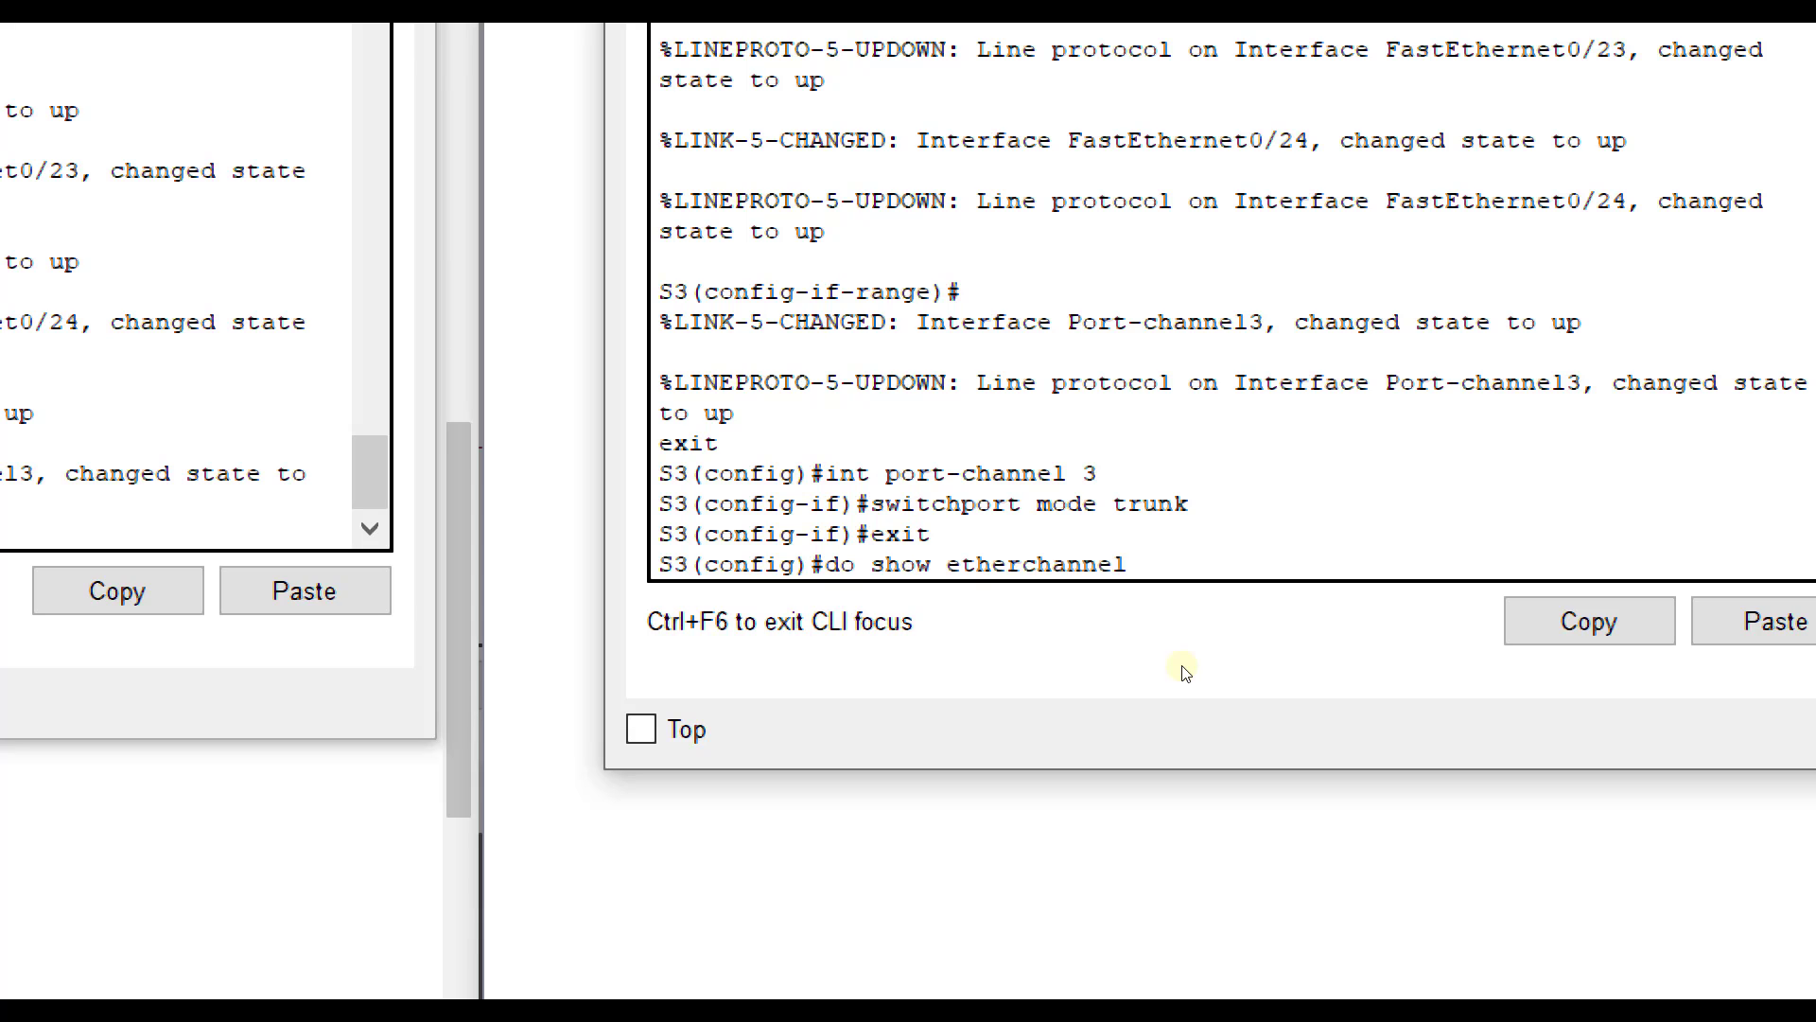
{"action": "key", "text": "BackSpace"}
{"action": "key", "text": "BackSpace"}
{"action": "key", "text": "BackSpace"}
- Run 'do show etherchannel summary' on S3 and check that Po3 shows LACP in use
{"action": "type", "text": "mary"}
{"action": "left_click", "coordinate": [1050, 953]}
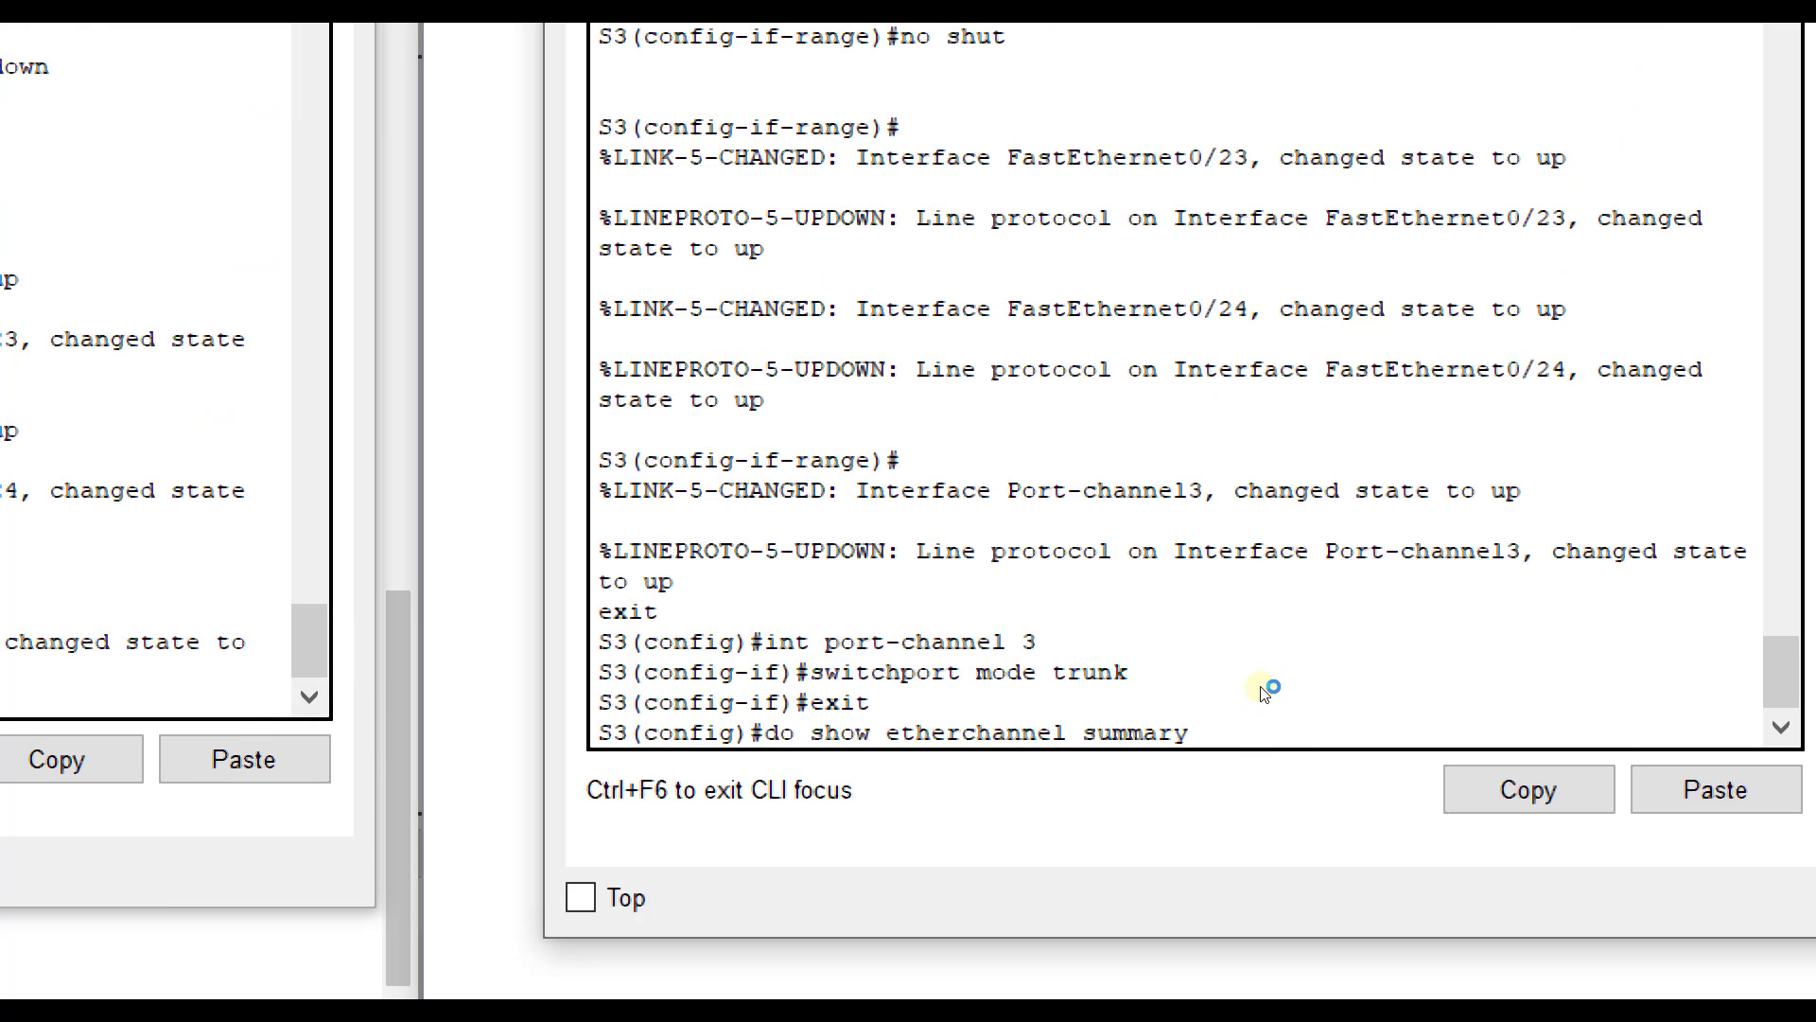
{"action": "key", "text": "Return"}
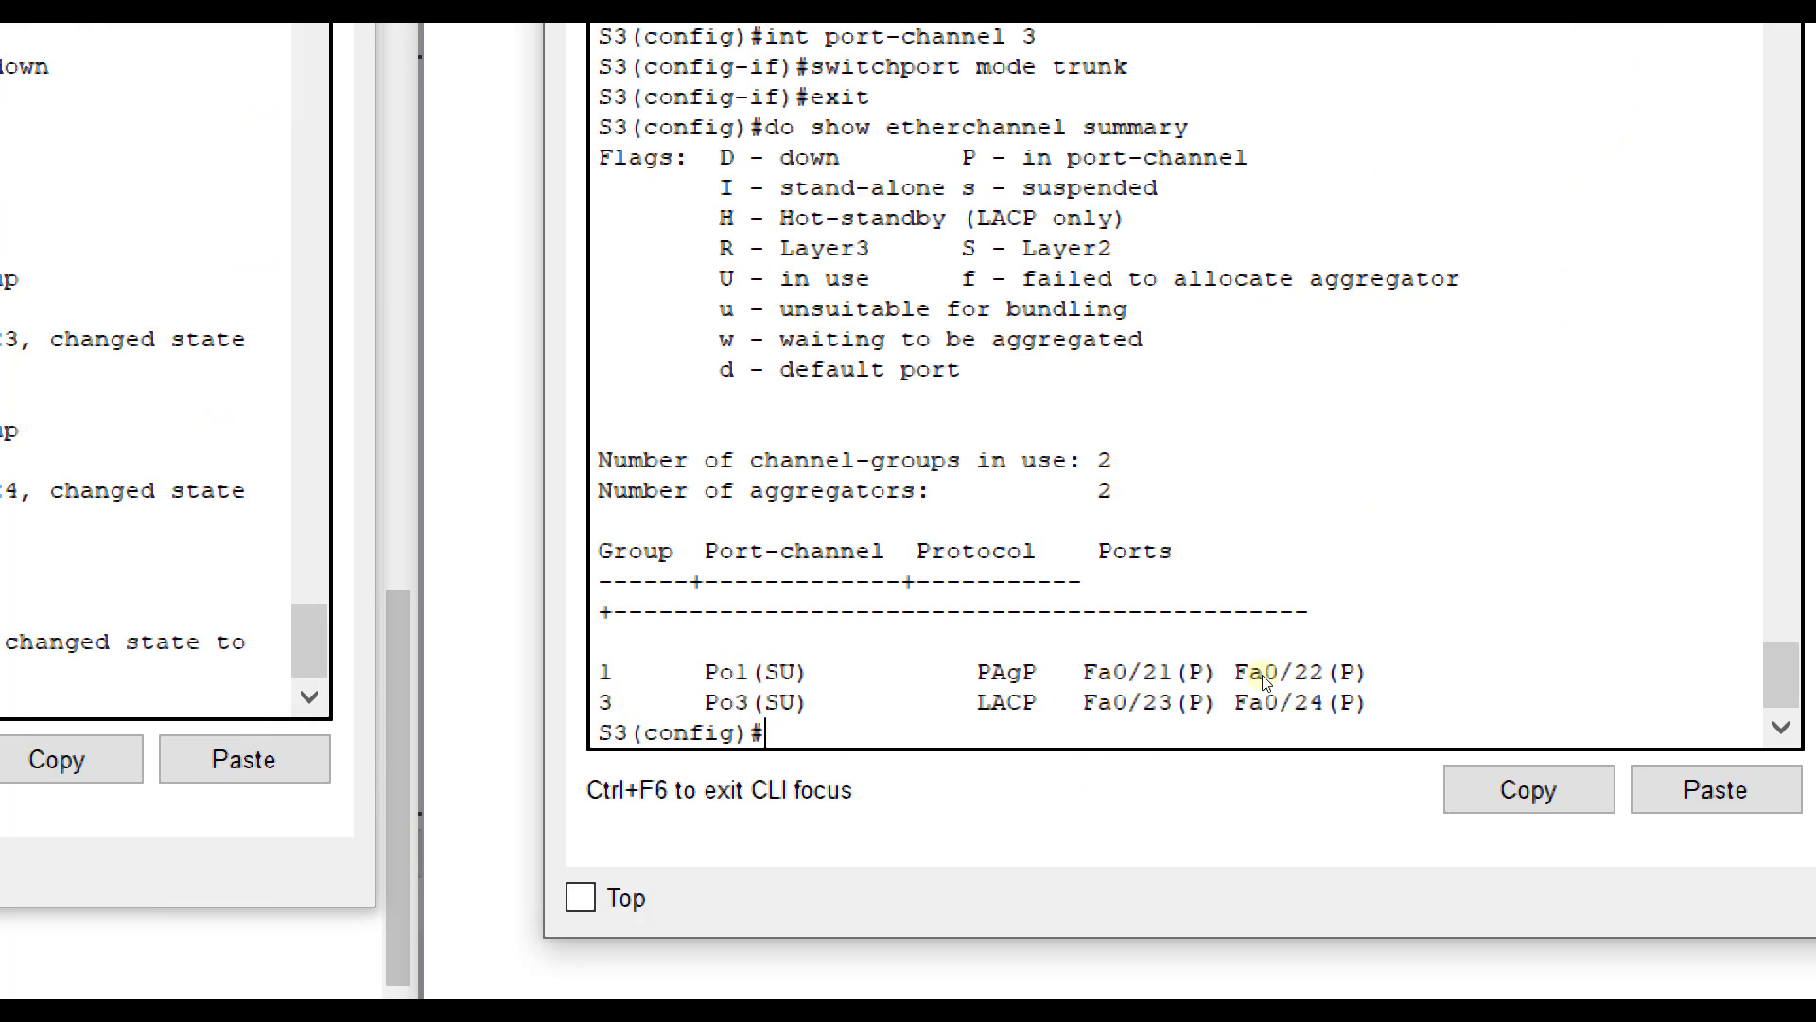
{"action": "left_click_drag", "start_coordinate": [1373, 606], "coordinate": [1073, 622]}
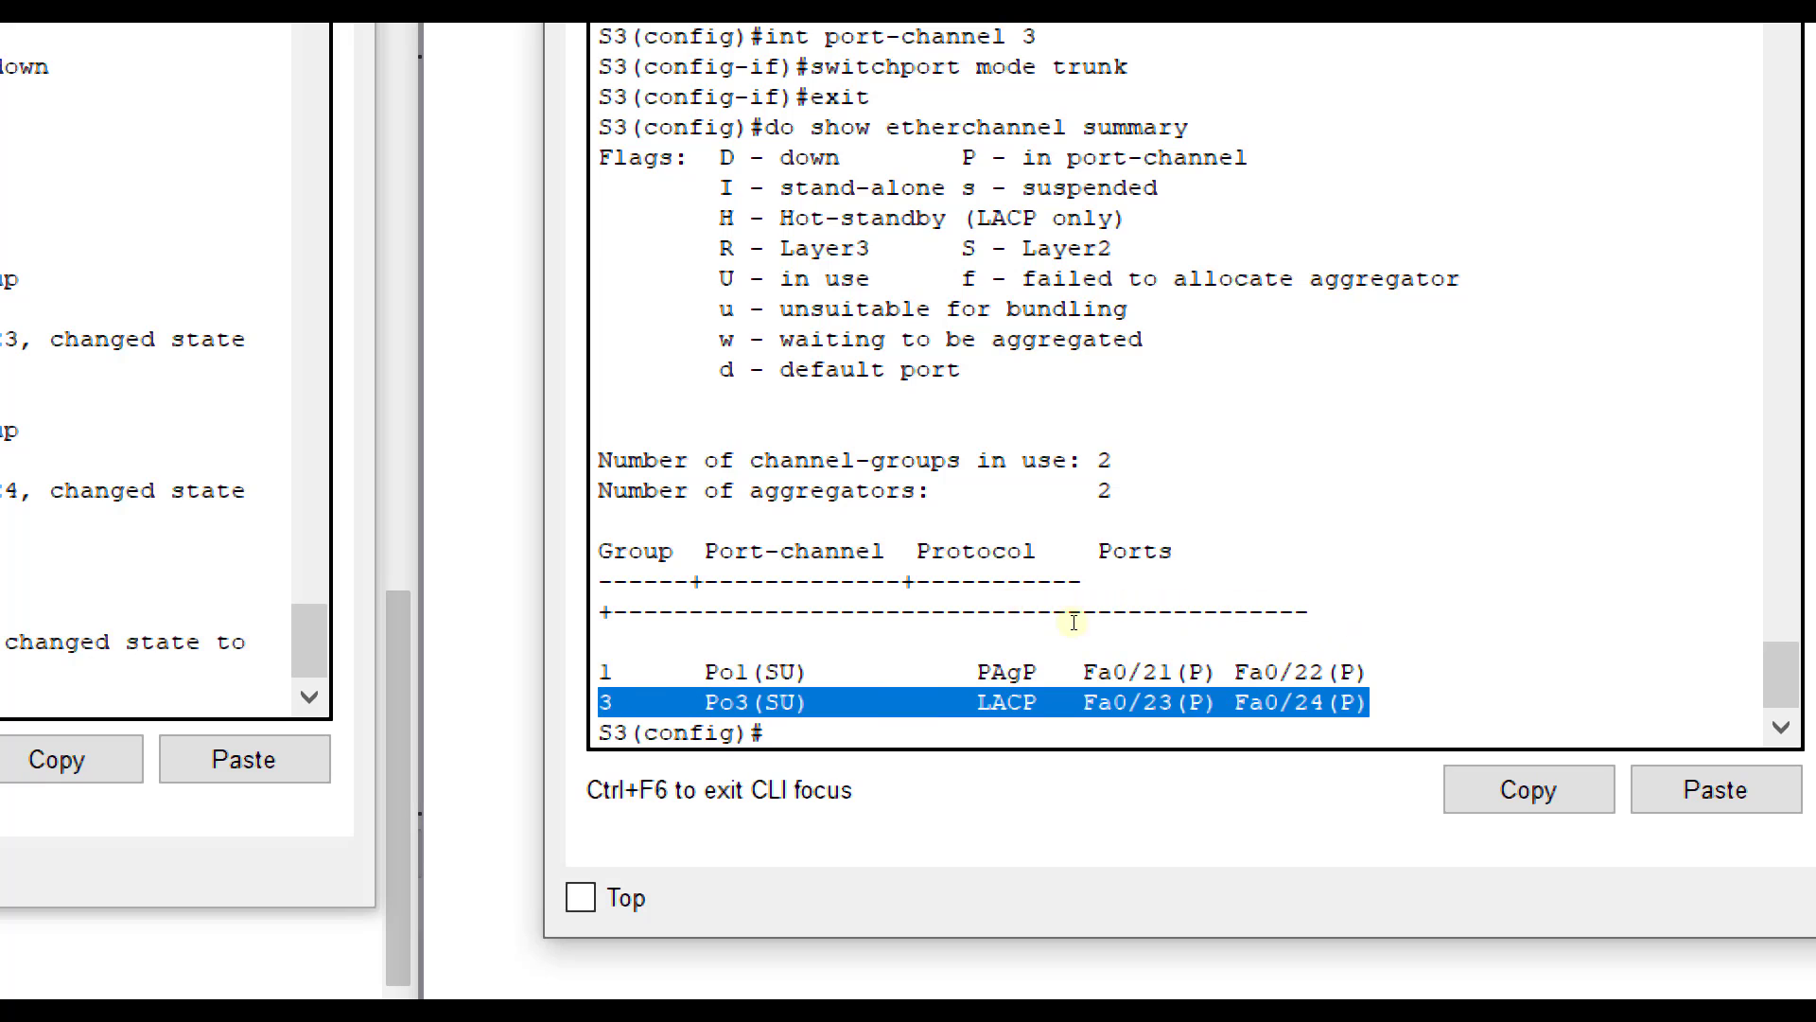
{"action": "left_click", "coordinate": [1187, 628]}
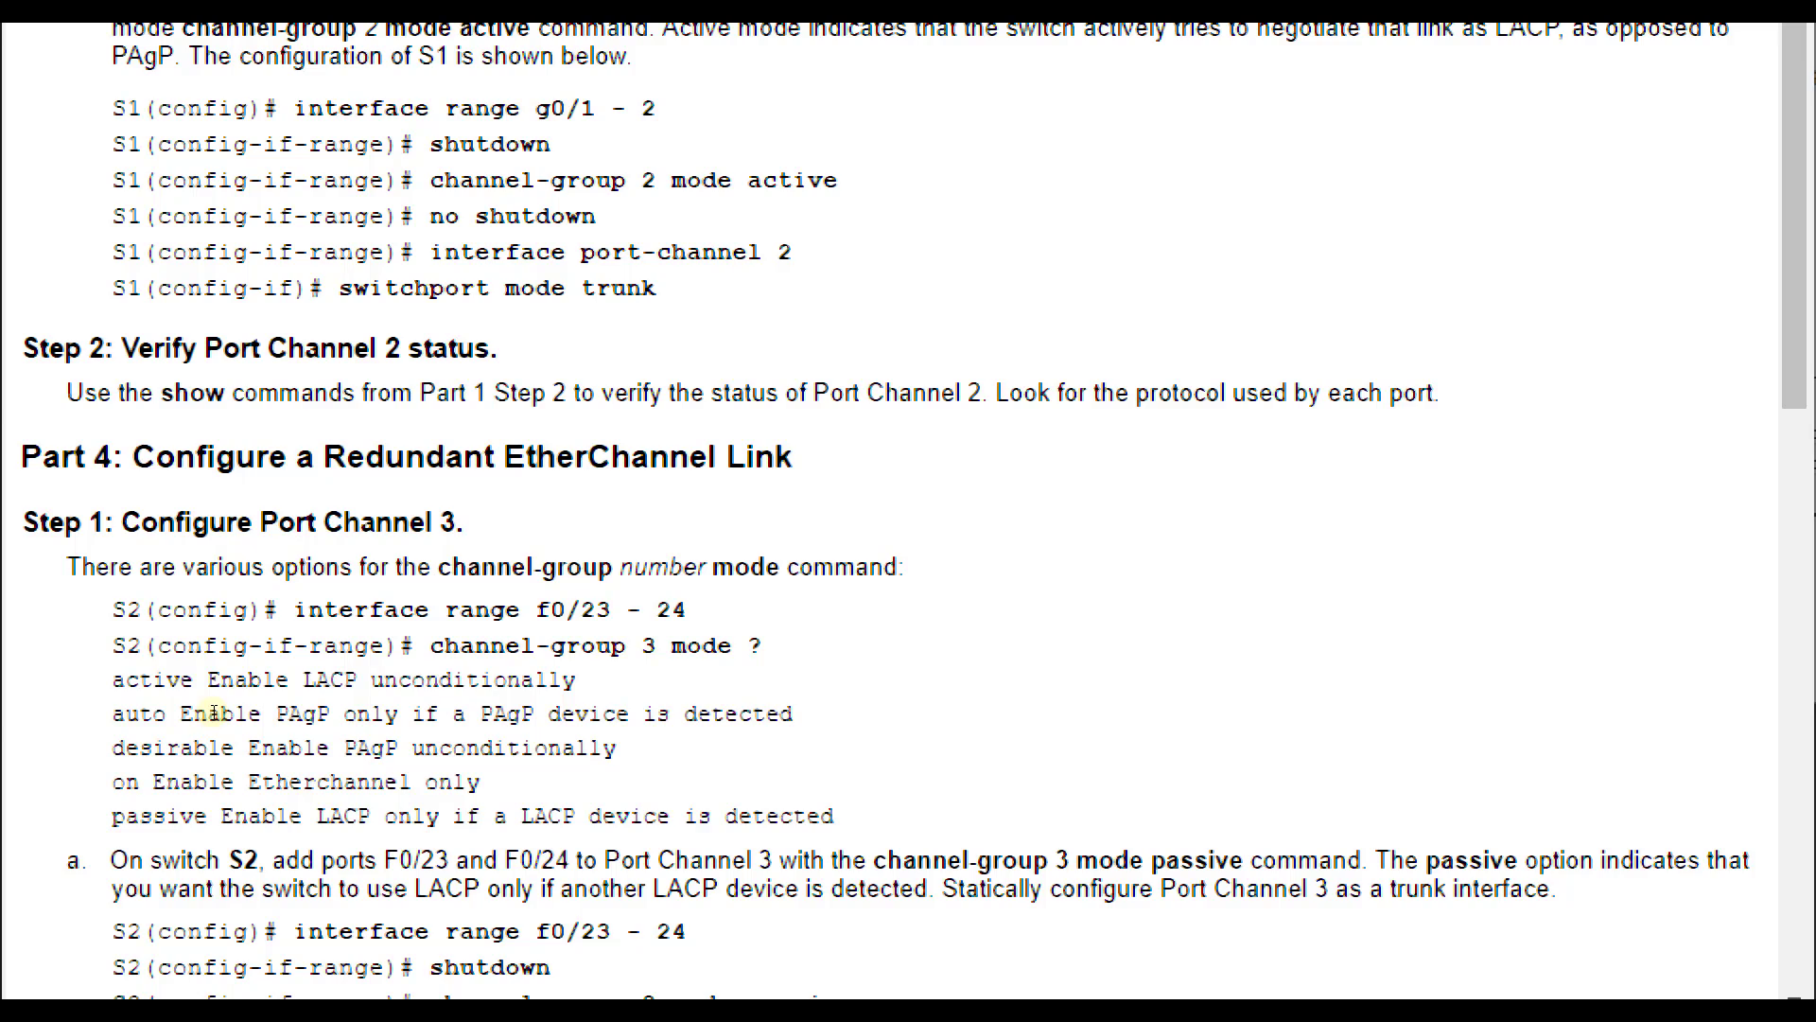
- Scroll the instructions to Part 4 Step 2 and mark the 'spanning-tree vlan 1 root primary' command
{"action": "scroll", "coordinate": [216, 712], "scroll_direction": "down", "scroll_amount": 2}
{"action": "scroll", "coordinate": [216, 712], "scroll_direction": "down", "scroll_amount": 3}
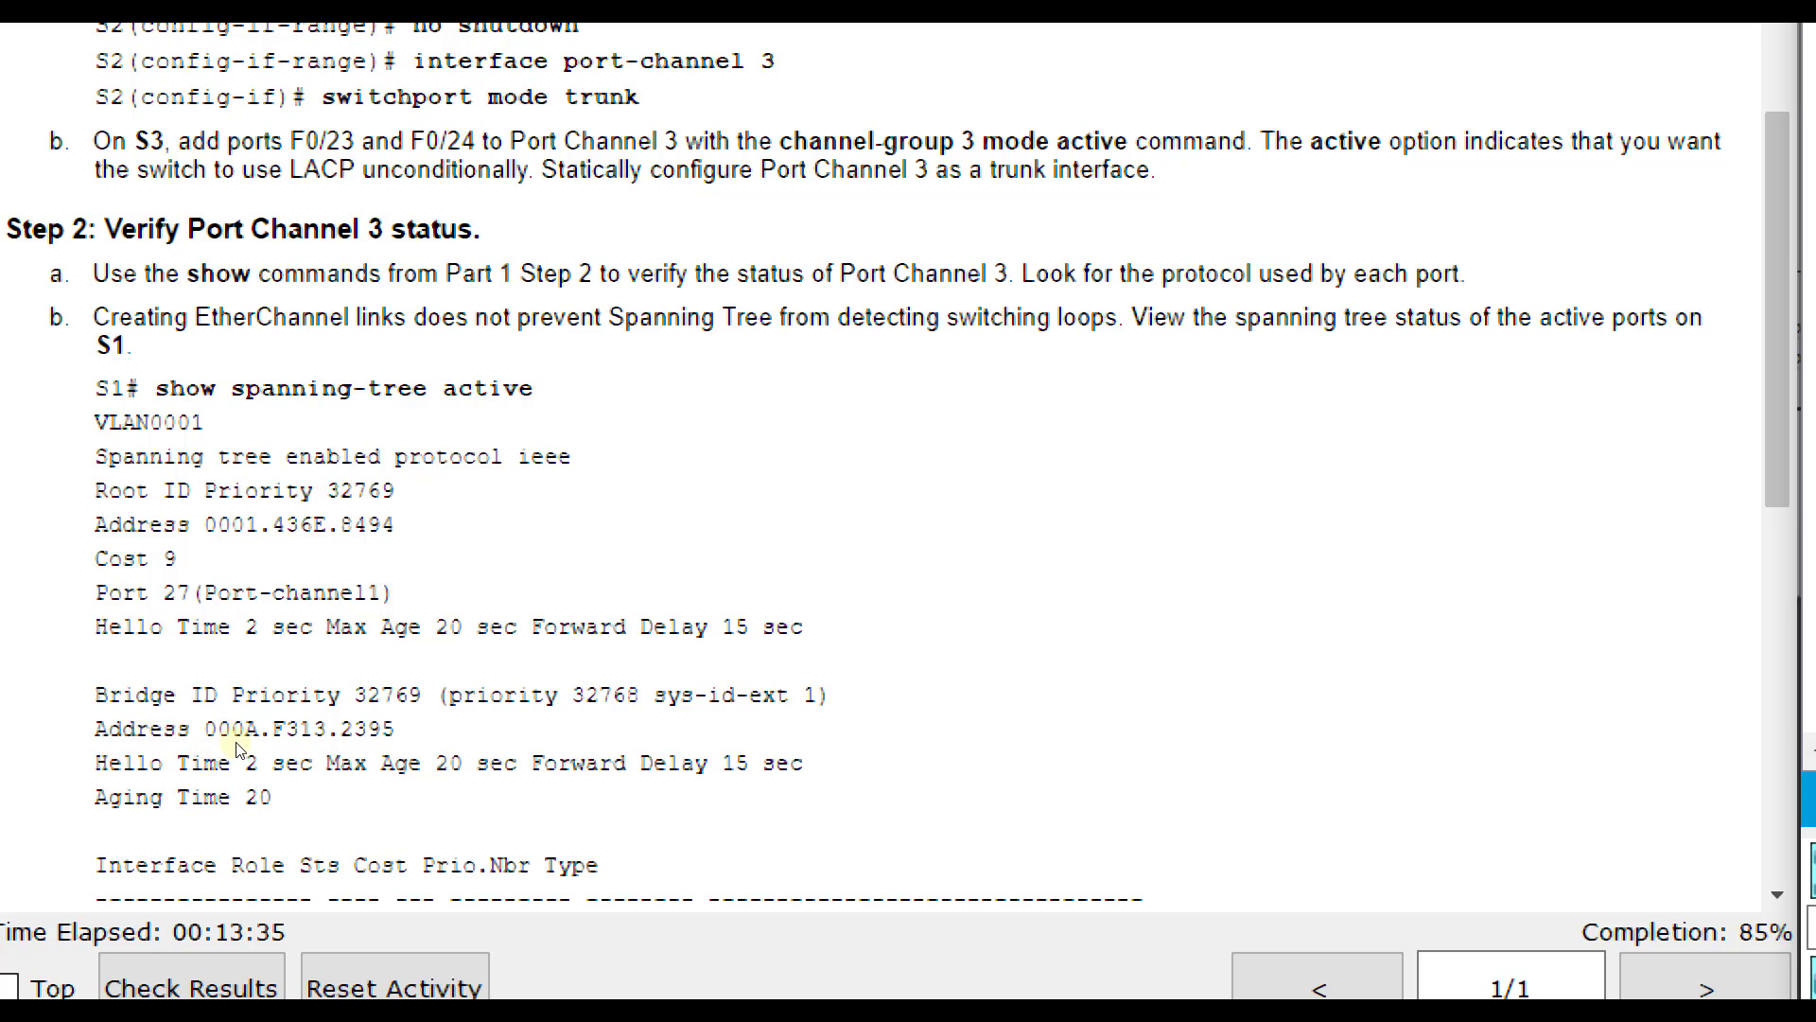
{"action": "scroll", "coordinate": [417, 704], "scroll_direction": "down", "scroll_amount": 3}
{"action": "scroll", "coordinate": [419, 700], "scroll_direction": "down", "scroll_amount": 9}
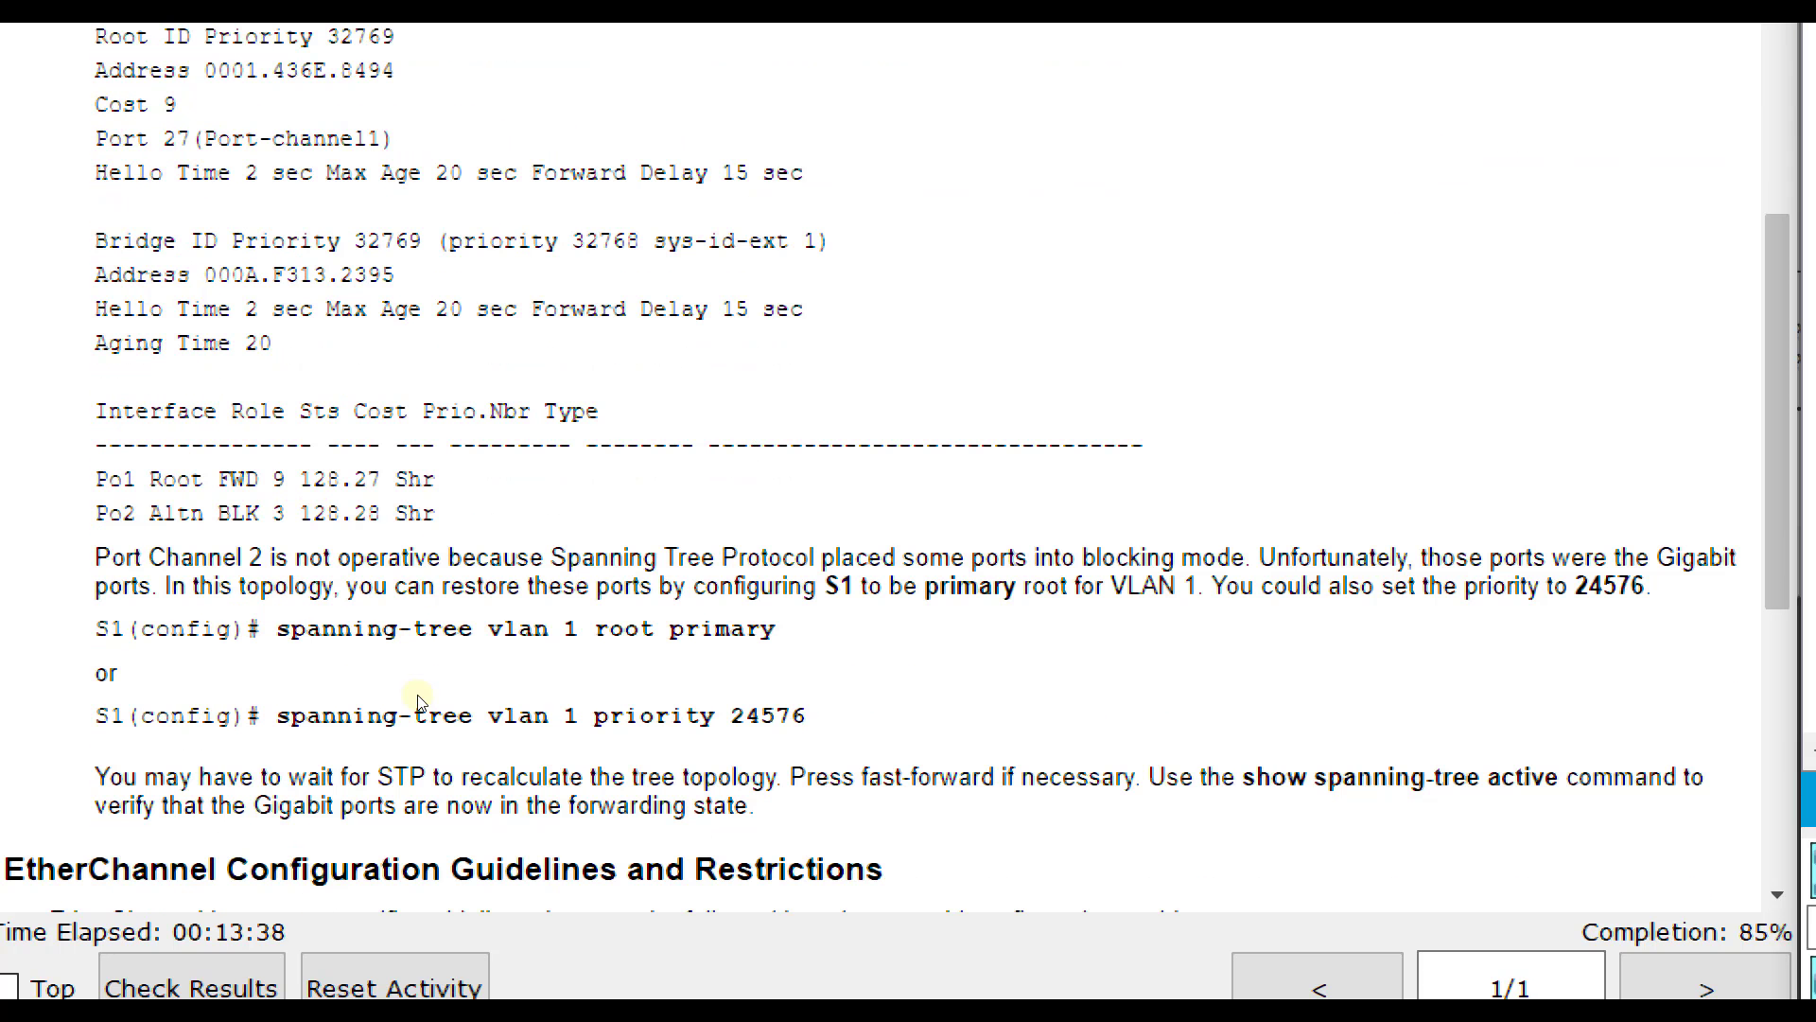
{"action": "scroll", "coordinate": [420, 700], "scroll_direction": "down", "scroll_amount": 3}
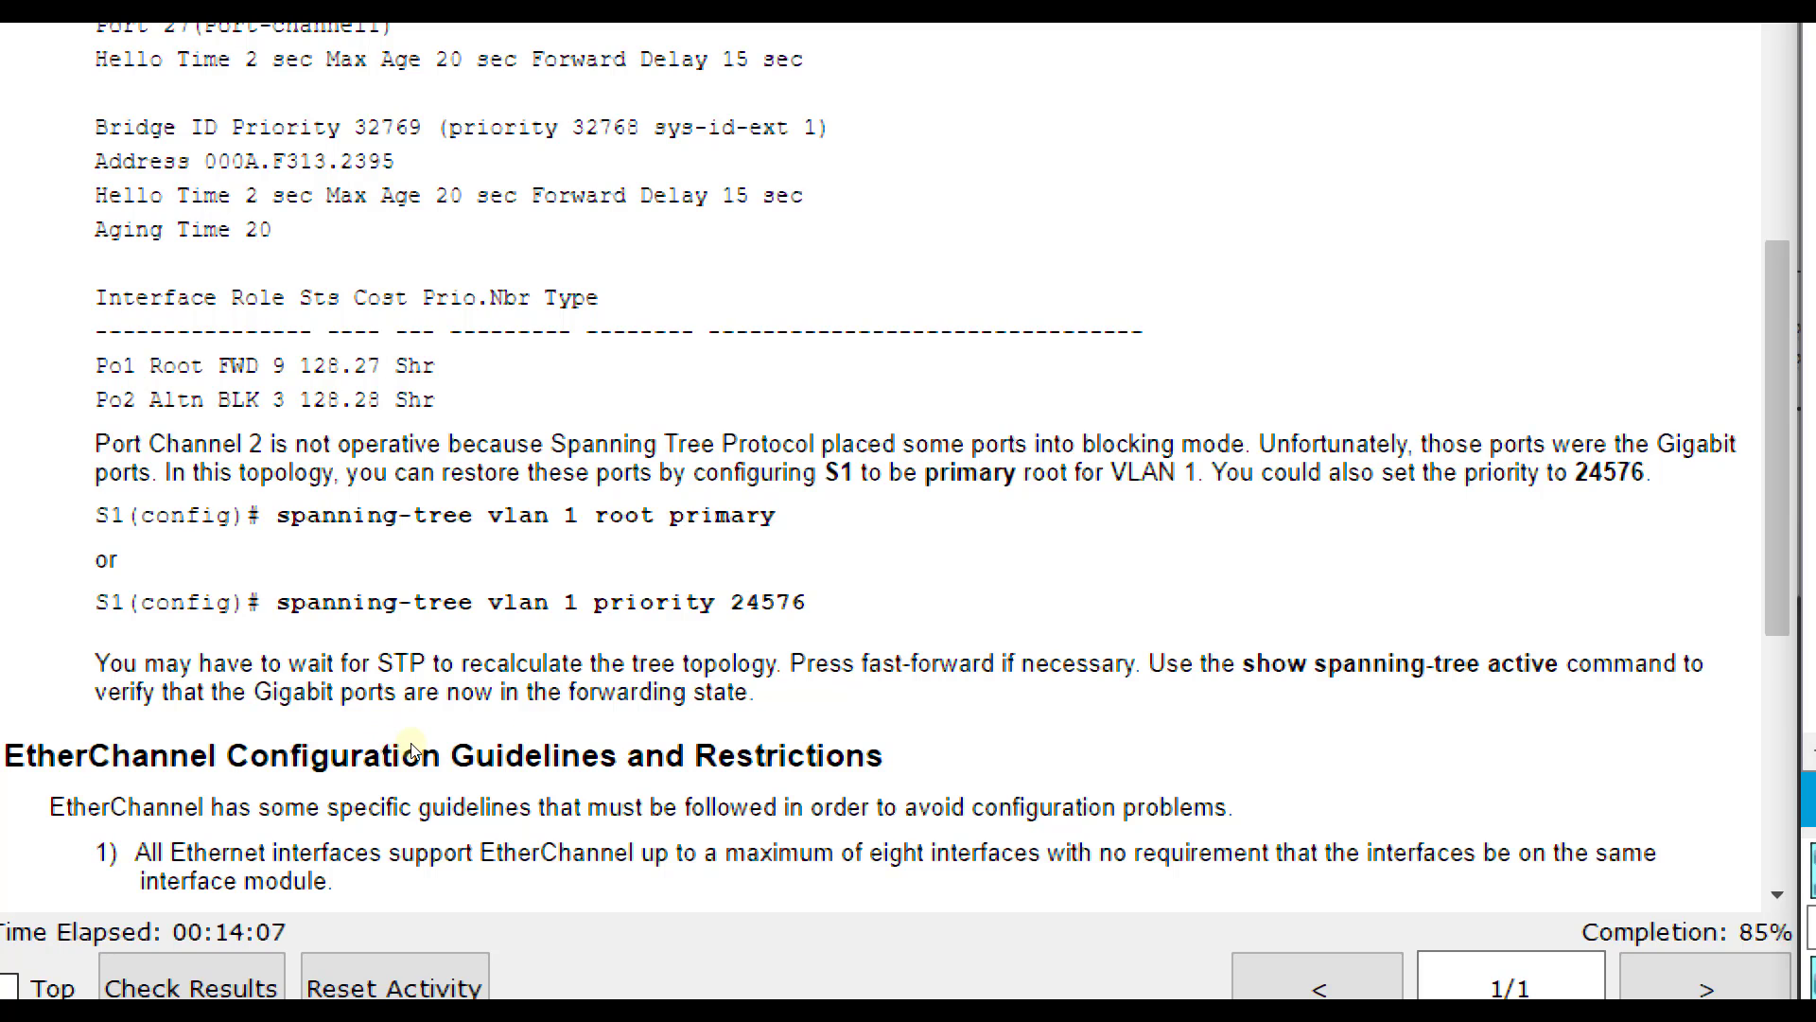
{"action": "mouse_move", "coordinate": [407, 750]}
{"action": "left_mouse_down"}
{"action": "mouse_move", "coordinate": [232, 747]}
{"action": "mouse_move", "coordinate": [416, 760]}
{"action": "mouse_move", "coordinate": [424, 799]}
{"action": "mouse_move", "coordinate": [301, 787]}
{"action": "mouse_move", "coordinate": [412, 783]}
{"action": "left_mouse_up"}
{"action": "left_click", "coordinate": [376, 787]}
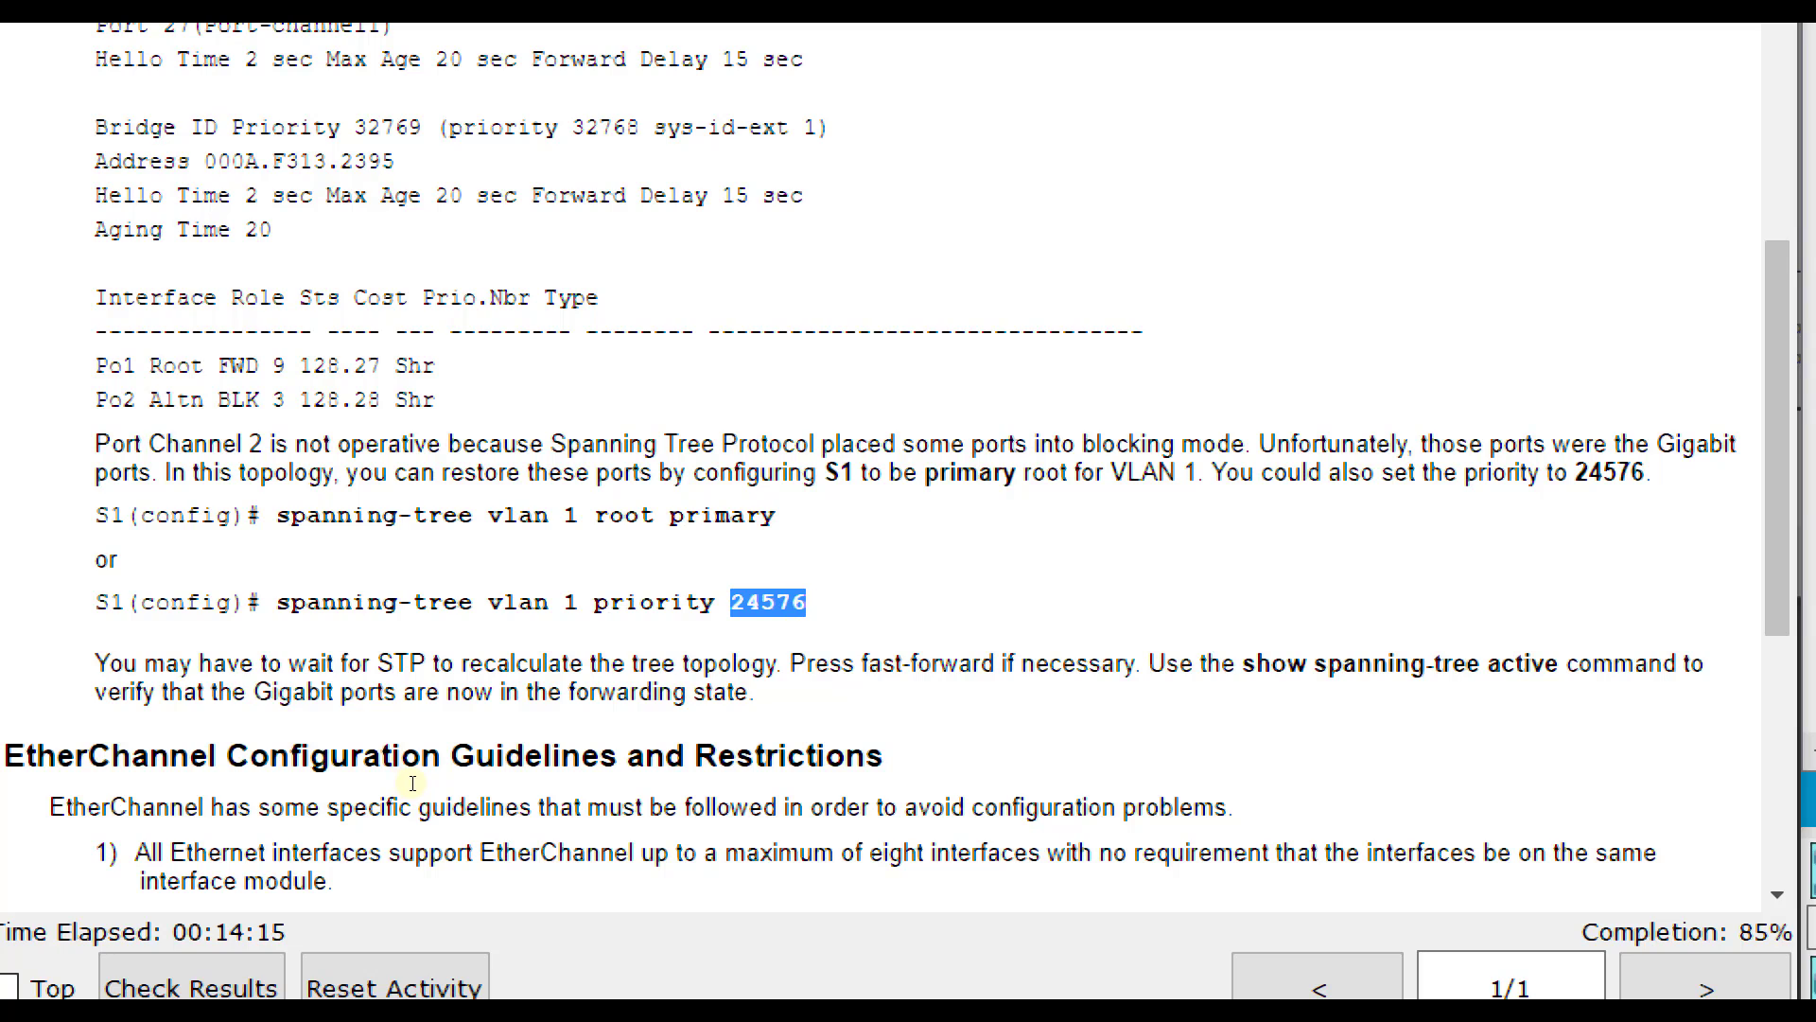
{"action": "left_click", "coordinate": [421, 789]}
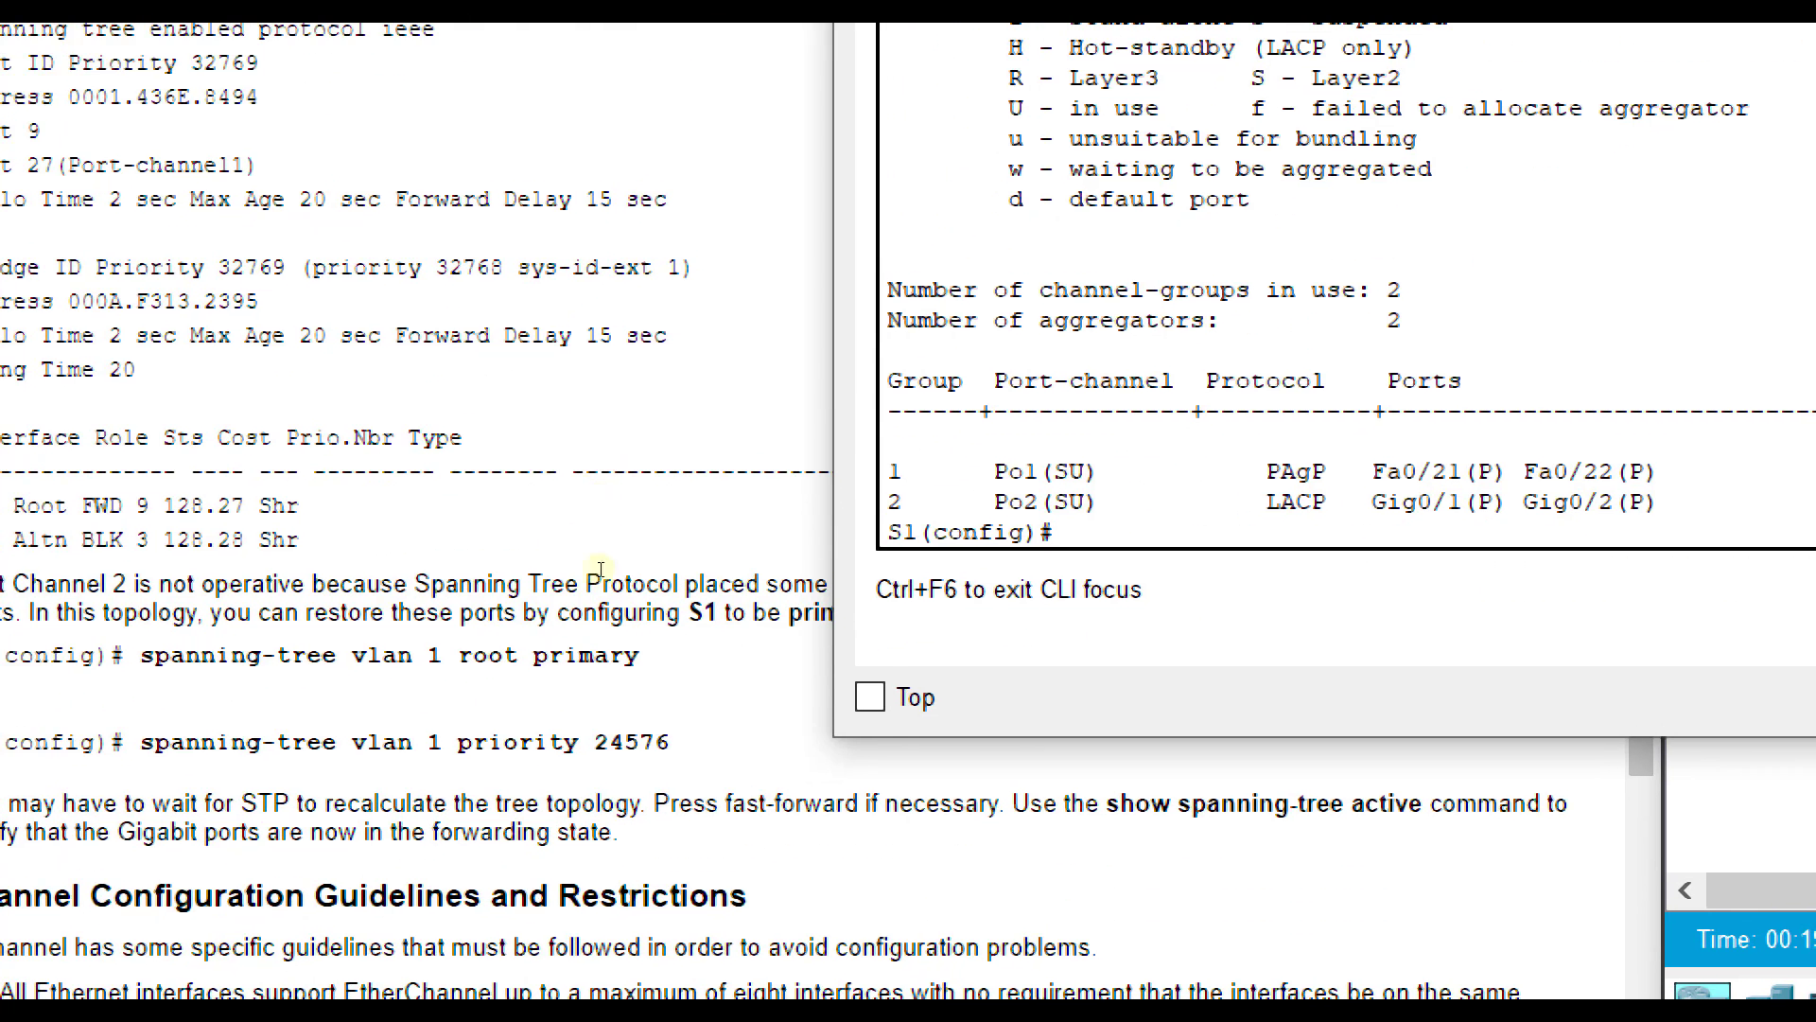
- Enter 'spanning-tree vlan 1 root primary' on S1, then fast-forward the simulation time
{"action": "type", "text": "spnnn"}
{"action": "key", "text": "BackSpace"}
{"action": "key", "text": "BackSpace"}
{"action": "key", "text": "BackSpace"}
{"action": "type", "text": "a"}
{"action": "key", "text": "Tab"}
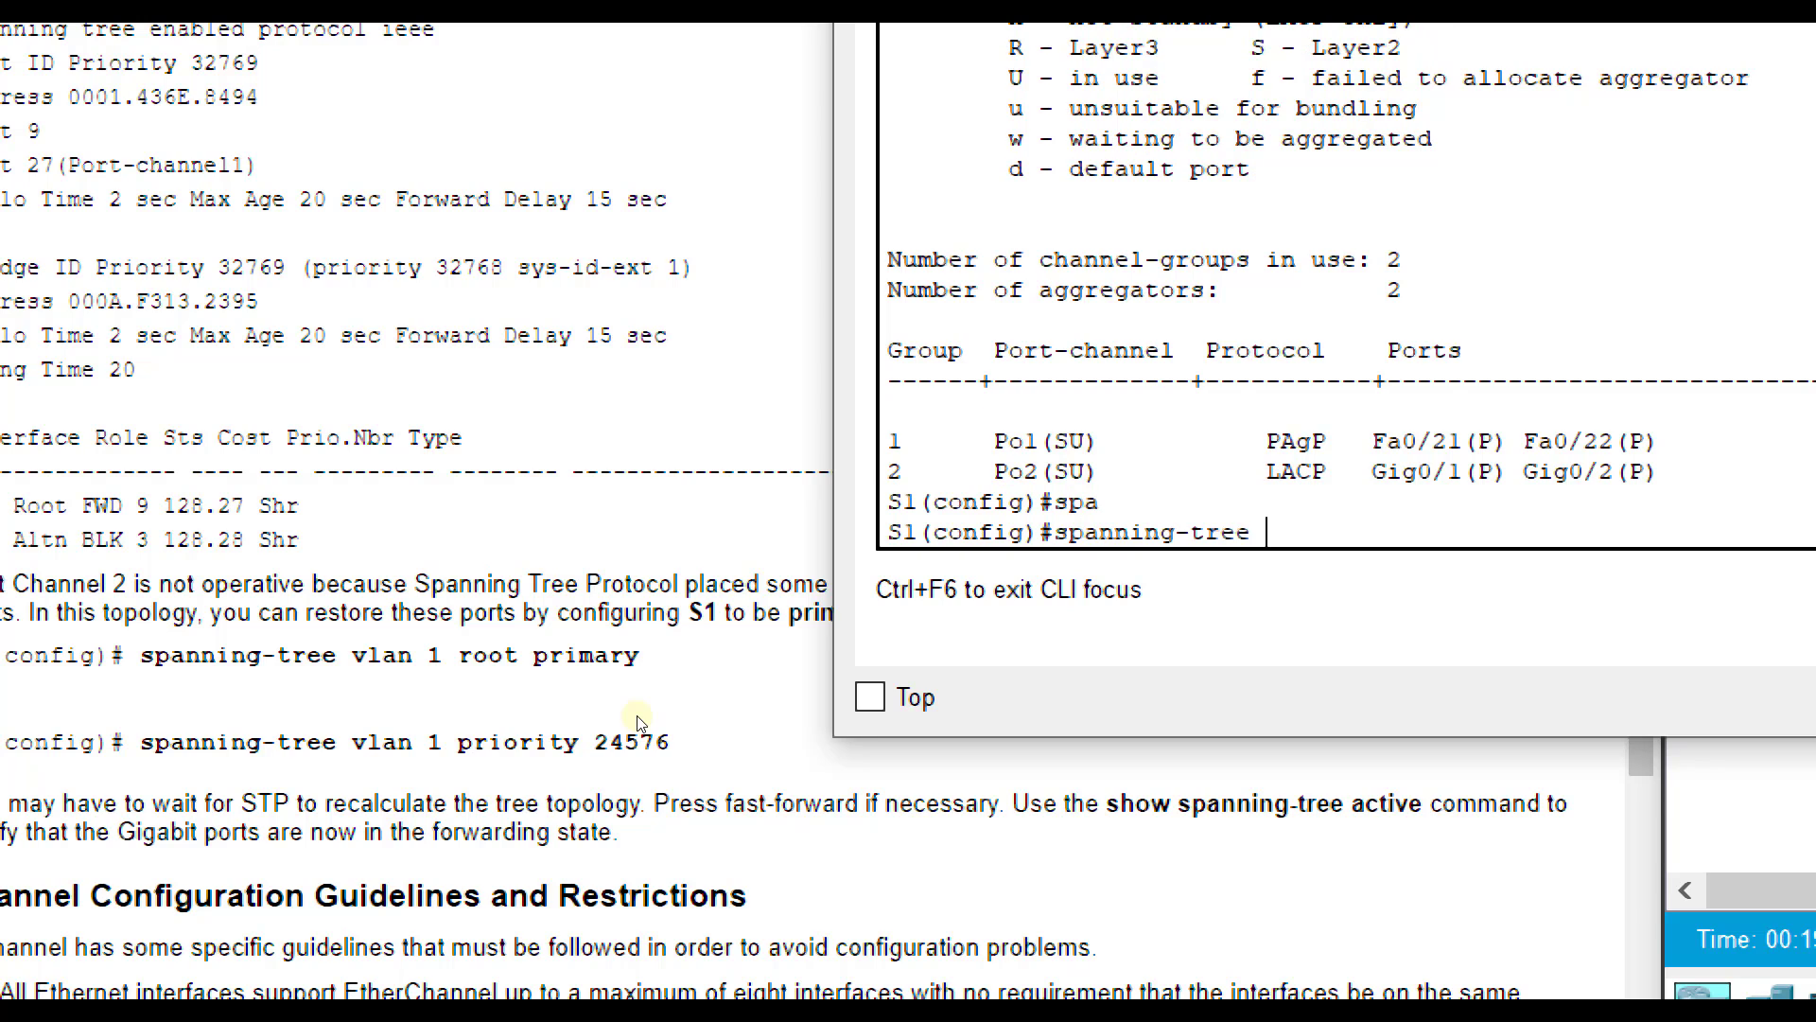
{"action": "type", "text": "vlan 1 root primary"}
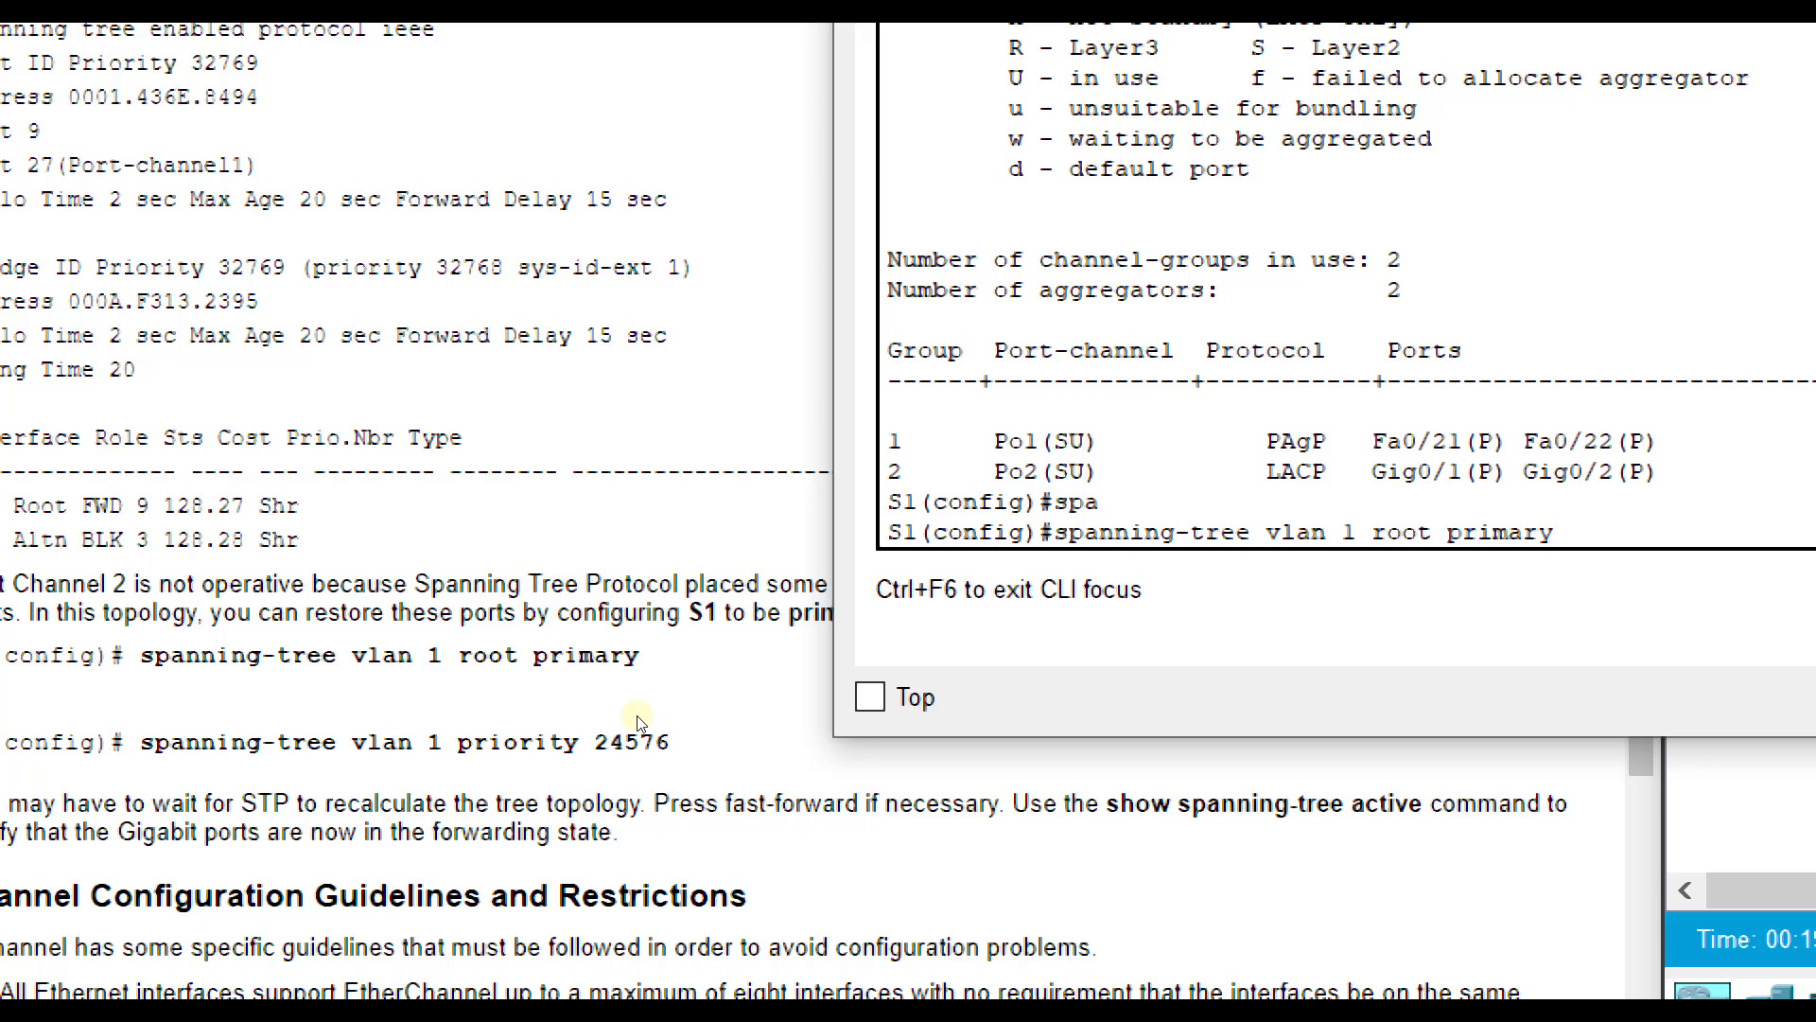
{"action": "key", "text": "Return"}
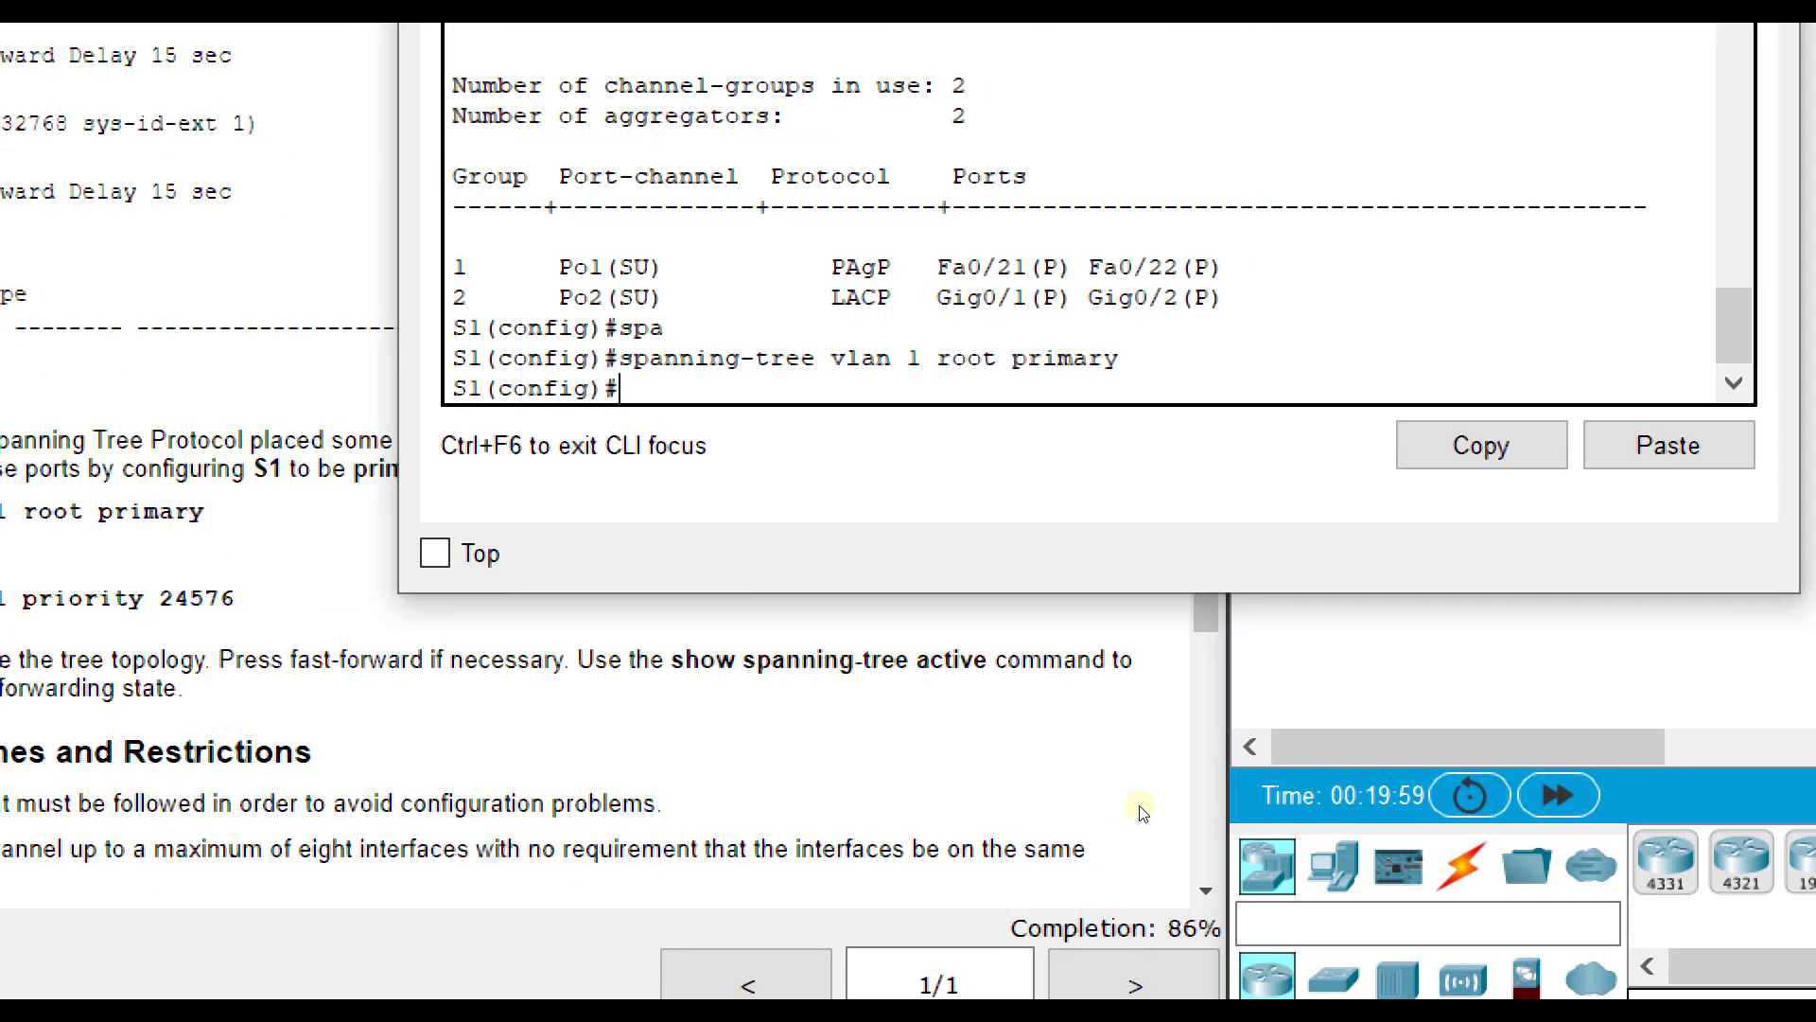
{"action": "key", "text": "alt+d"}
{"action": "key", "text": "alt+d"}
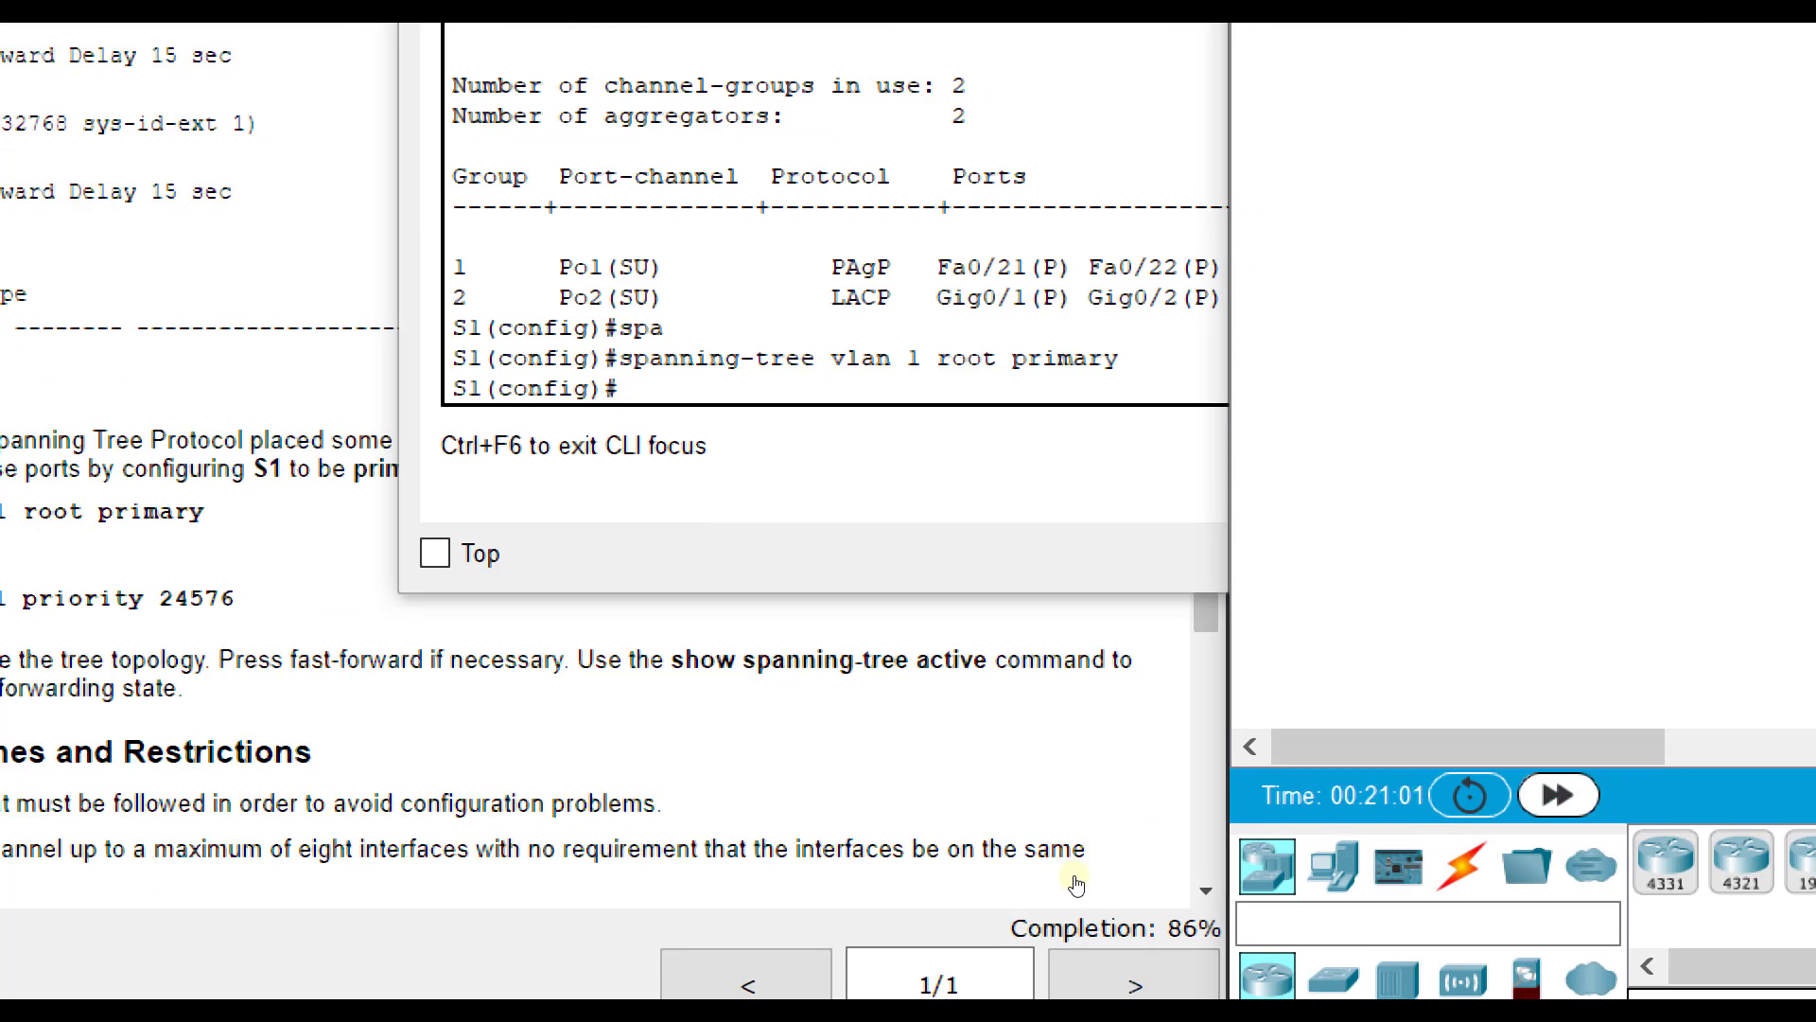